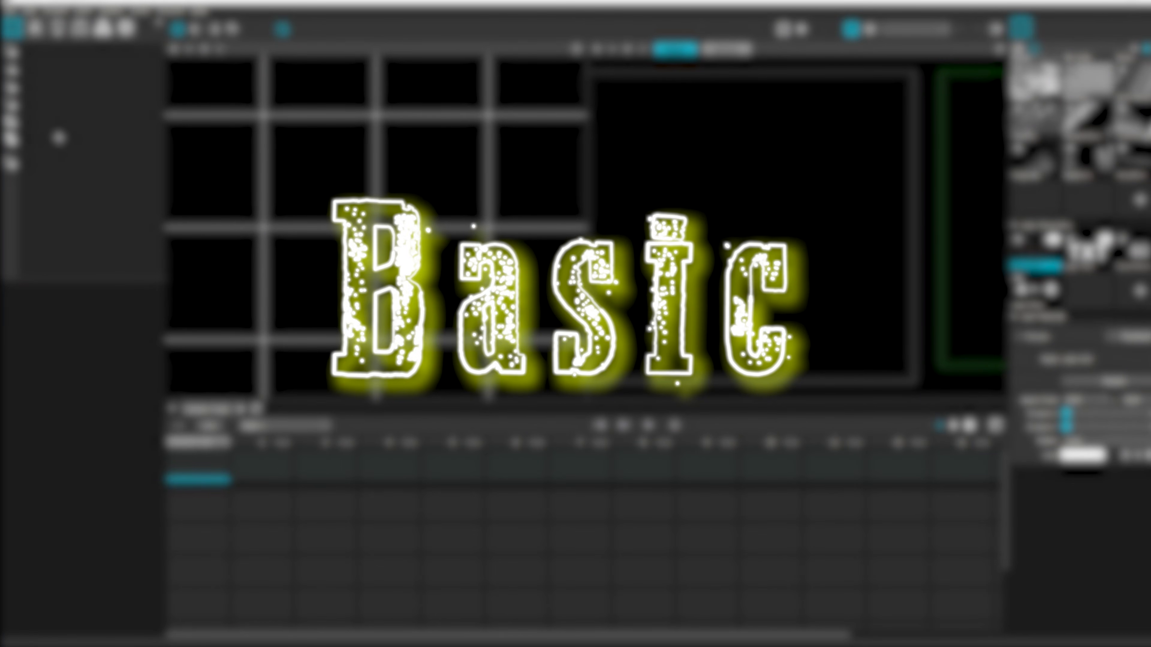
- Delete the laser output from the project's outputs
left_click(89, 33)
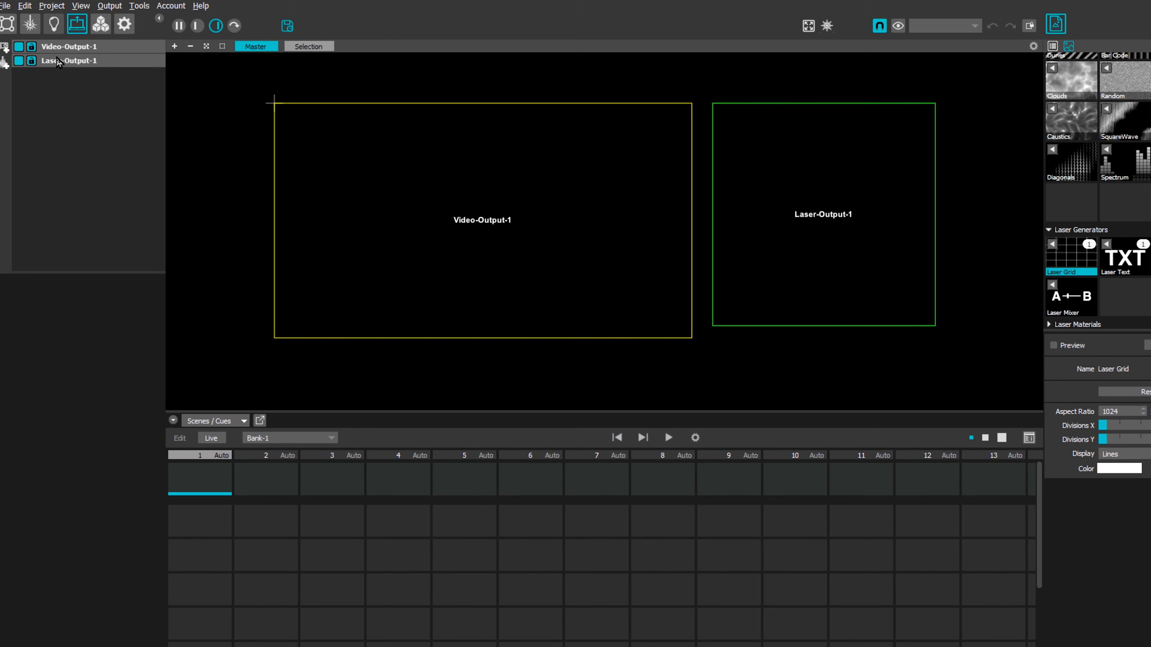
left_click(58, 62)
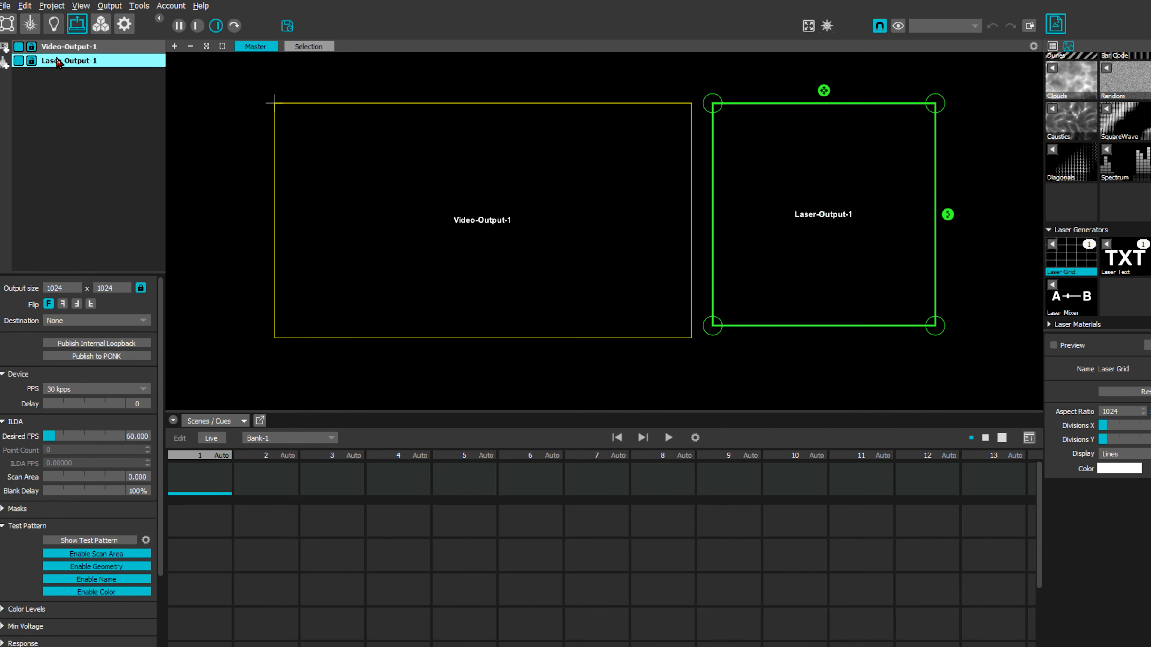
key("Delete")
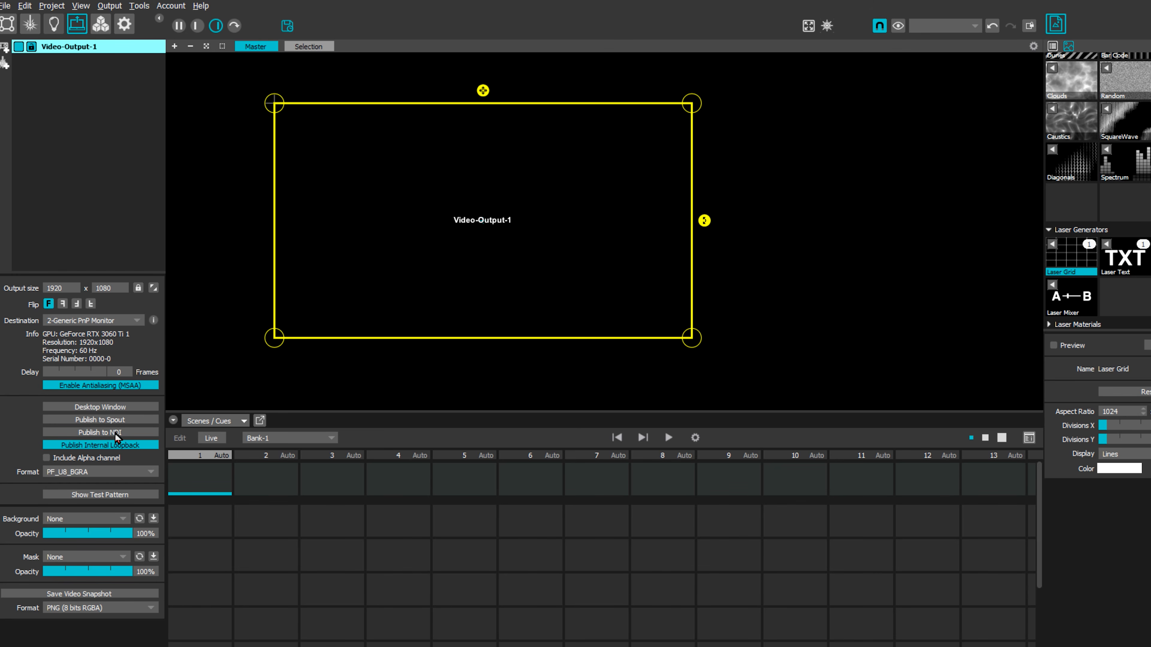
- Publish the remaining video output to NDI and rename it MM NDI Out
left_click(96, 433)
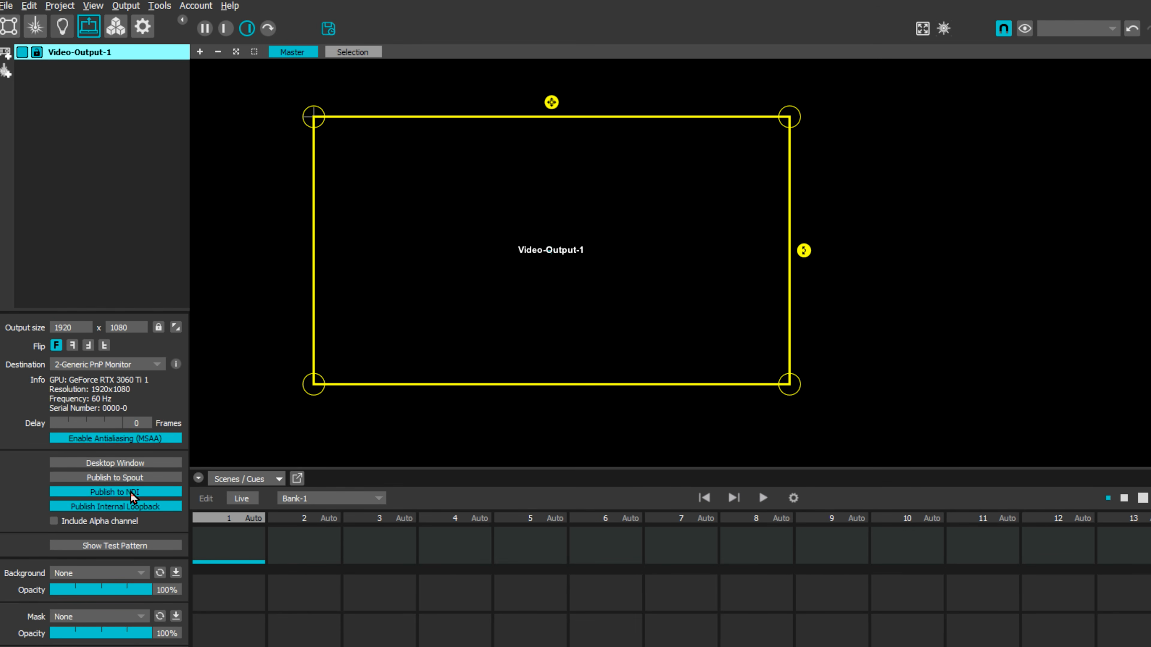
left_click(71, 47)
type("MM NDI Out")
key("Return")
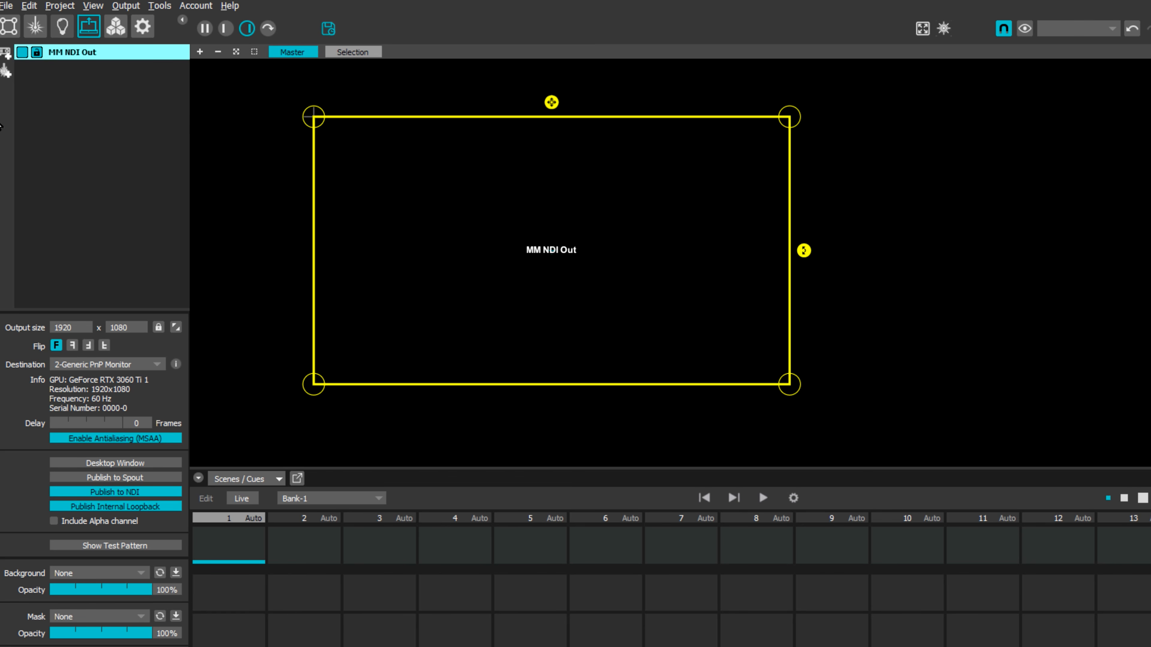
- Choose the Grid Generator as the active visual for the surfaces
left_click(10, 28)
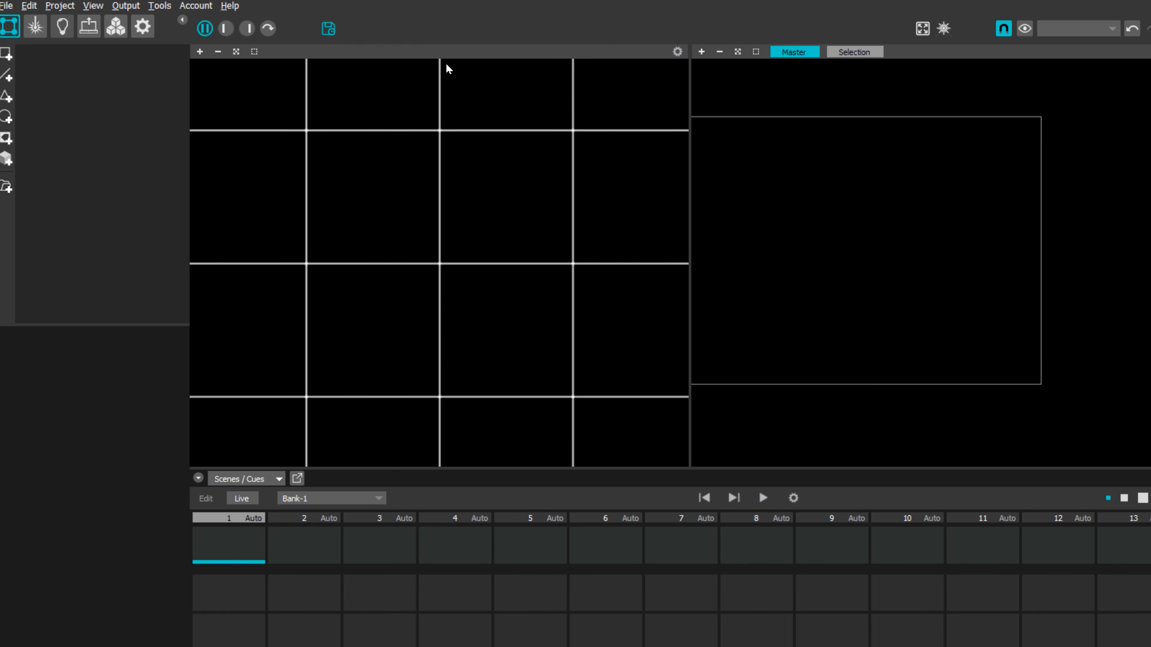
scroll(1120, 157, "up", 5)
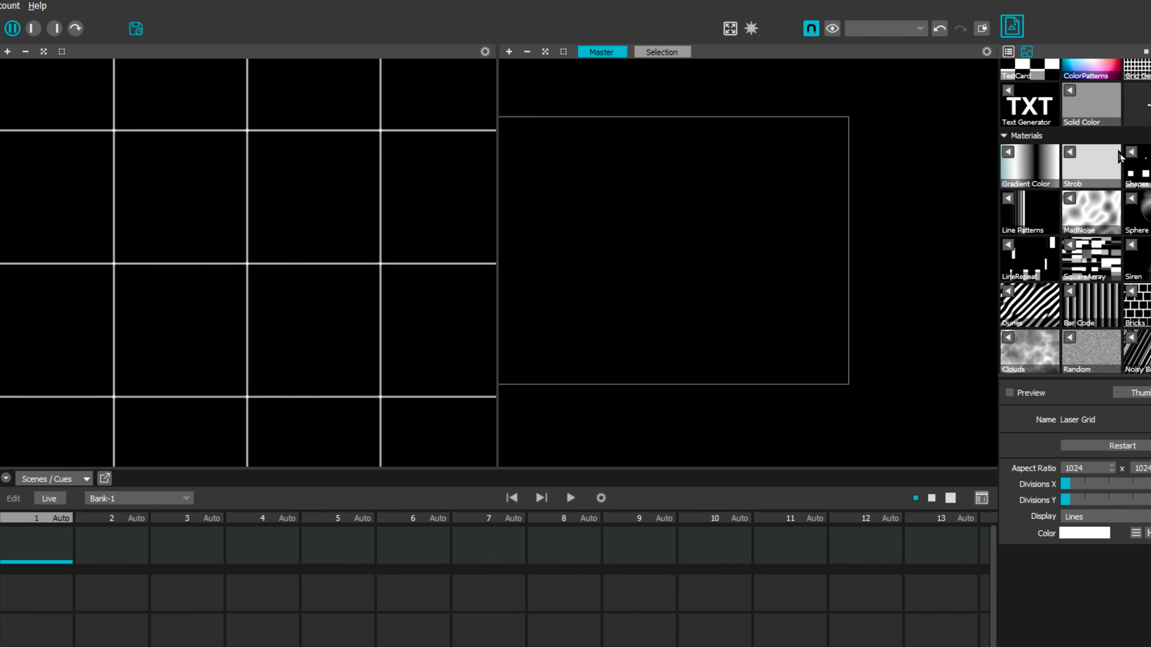
scroll(1119, 156, "up", 1)
left_click(1136, 86)
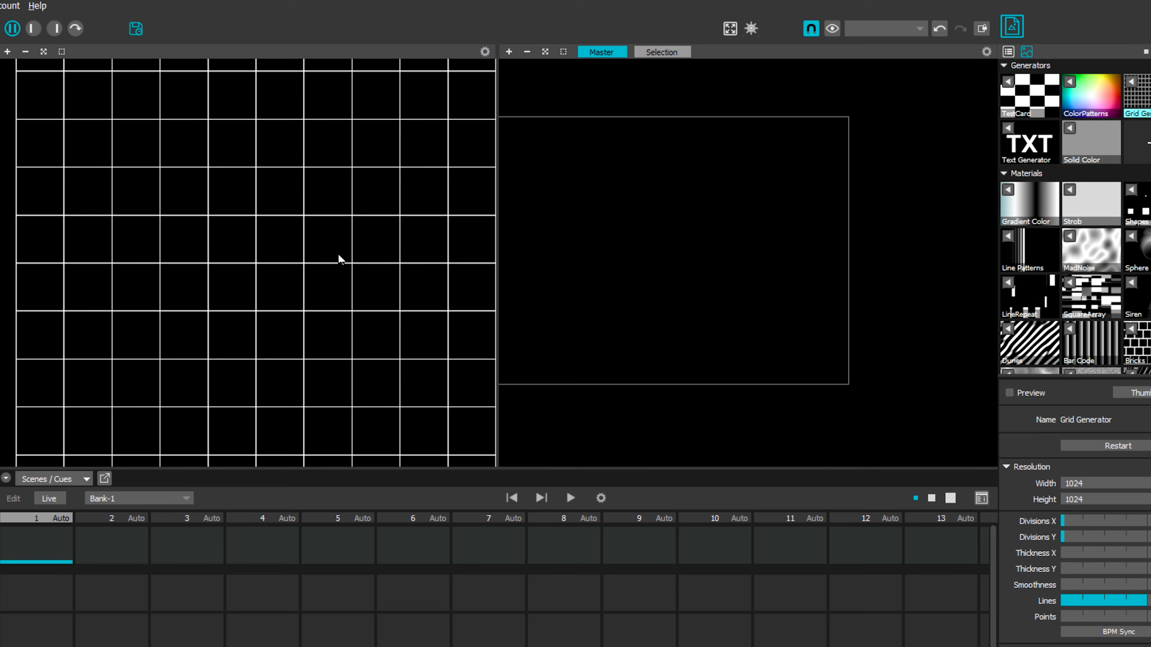
scroll(340, 260, "down", 3)
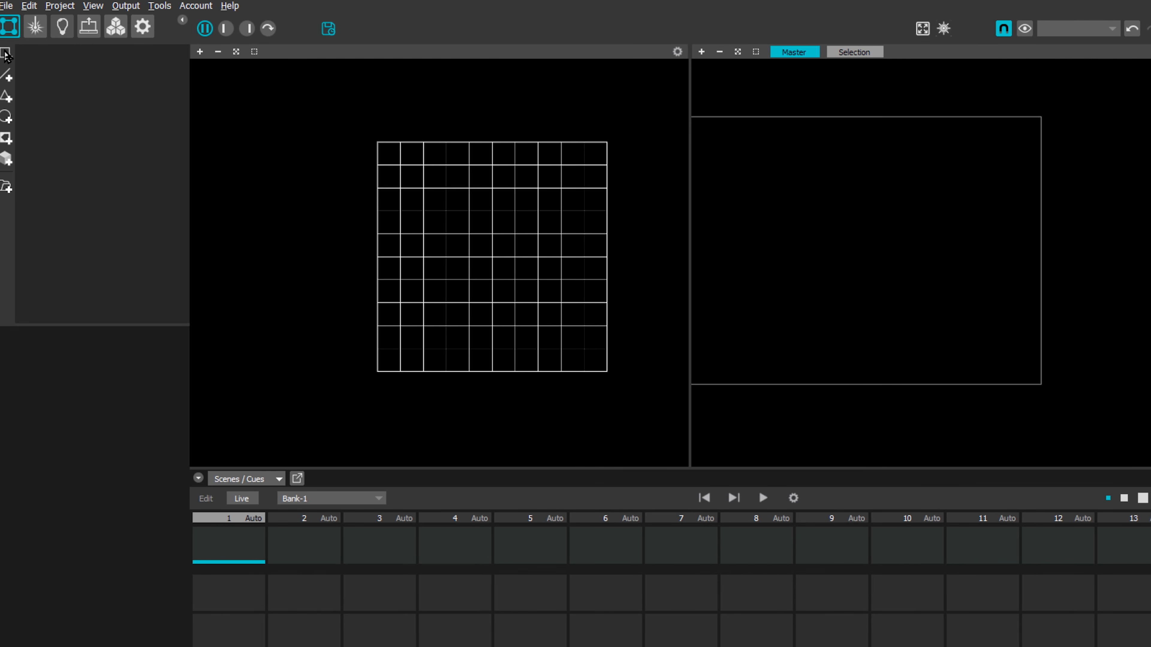
- Add a quad surface showing the grid and stretch its corners to fill the whole 1920 x 1080 output
left_click(6, 54)
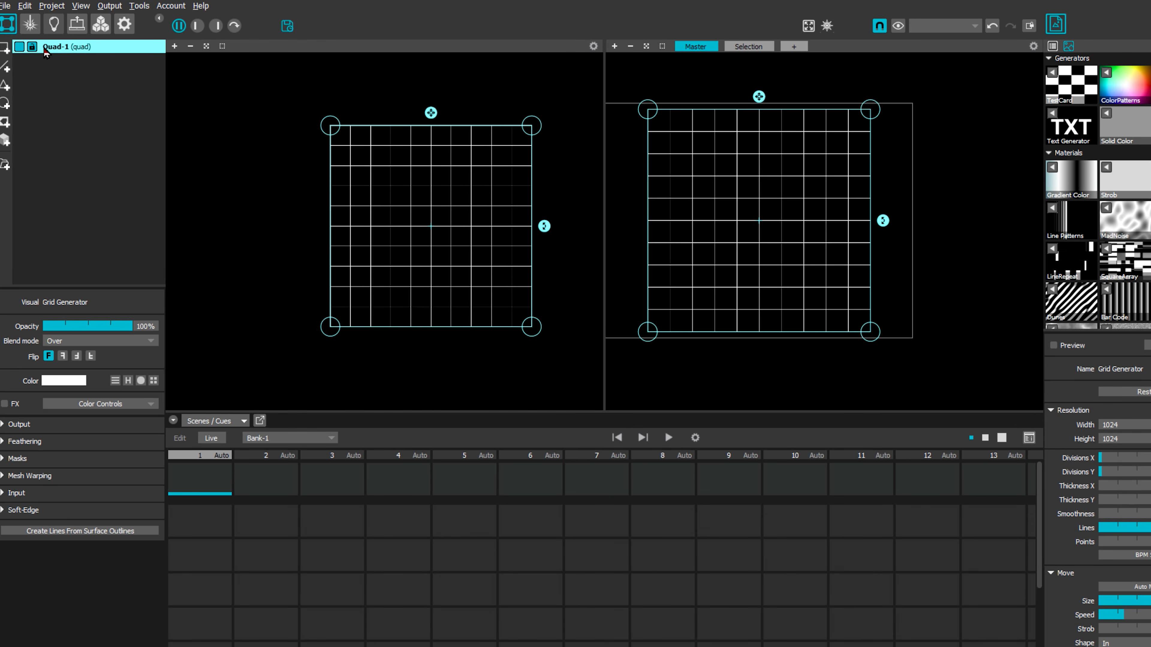
scroll(549, 227, "down", 2)
scroll(736, 221, "down", 3)
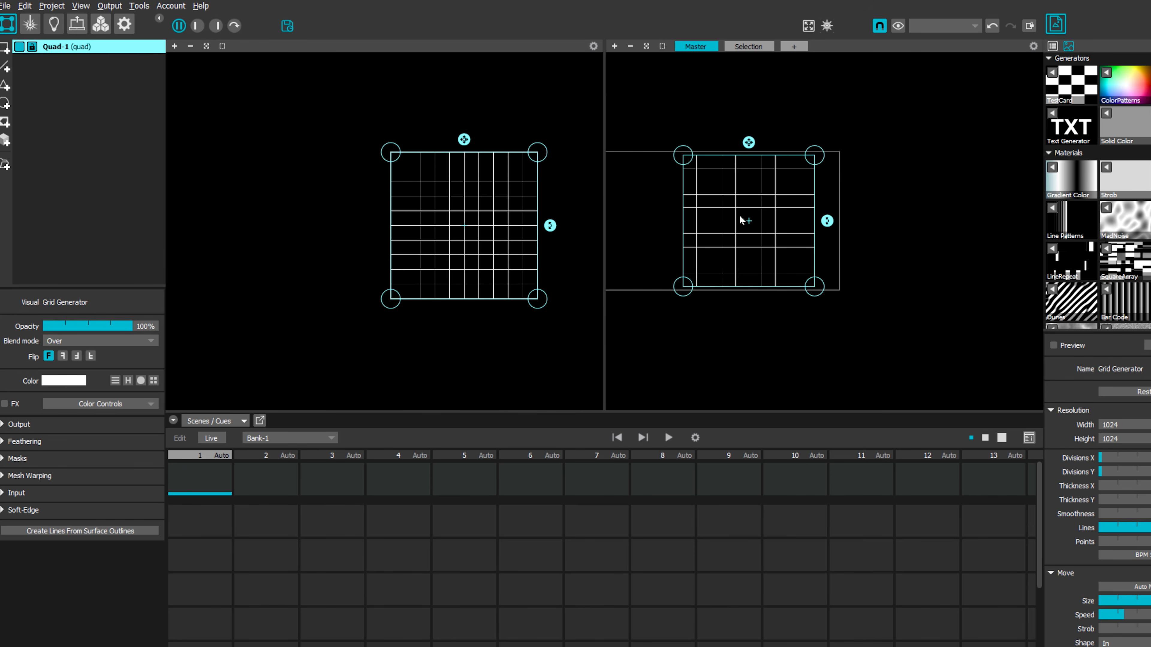
middle_click_drag(792, 188, 907, 180)
left_click_drag(882, 206, 792, 205)
left_click_drag(709, 274, 709, 282)
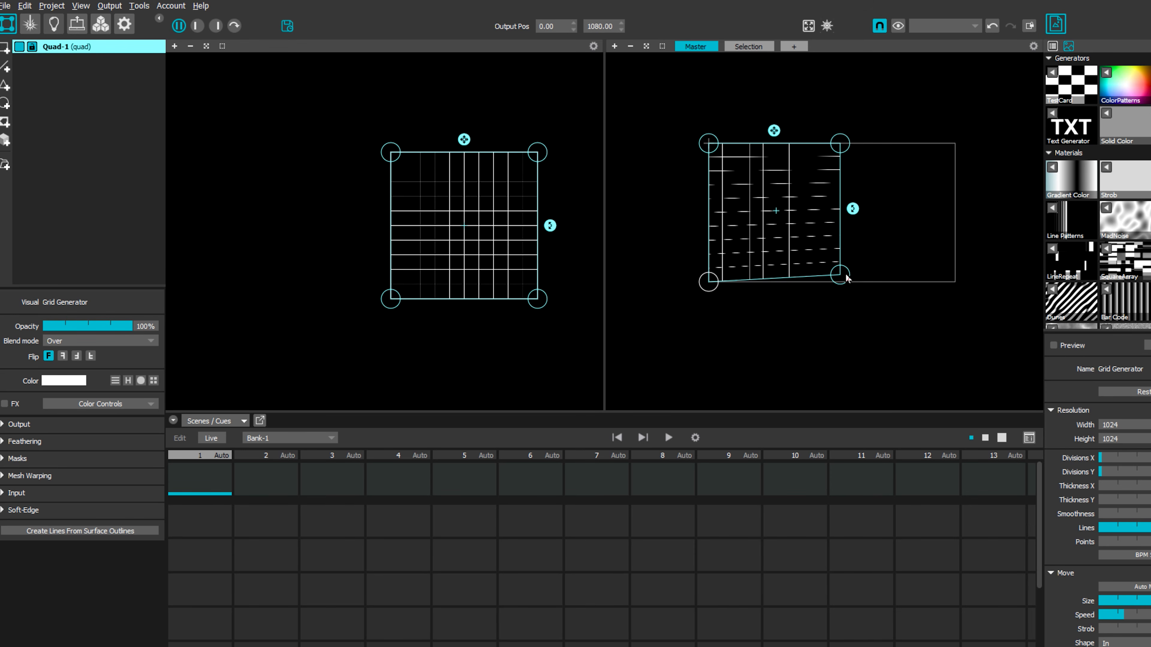
left_click_drag(846, 278, 957, 284)
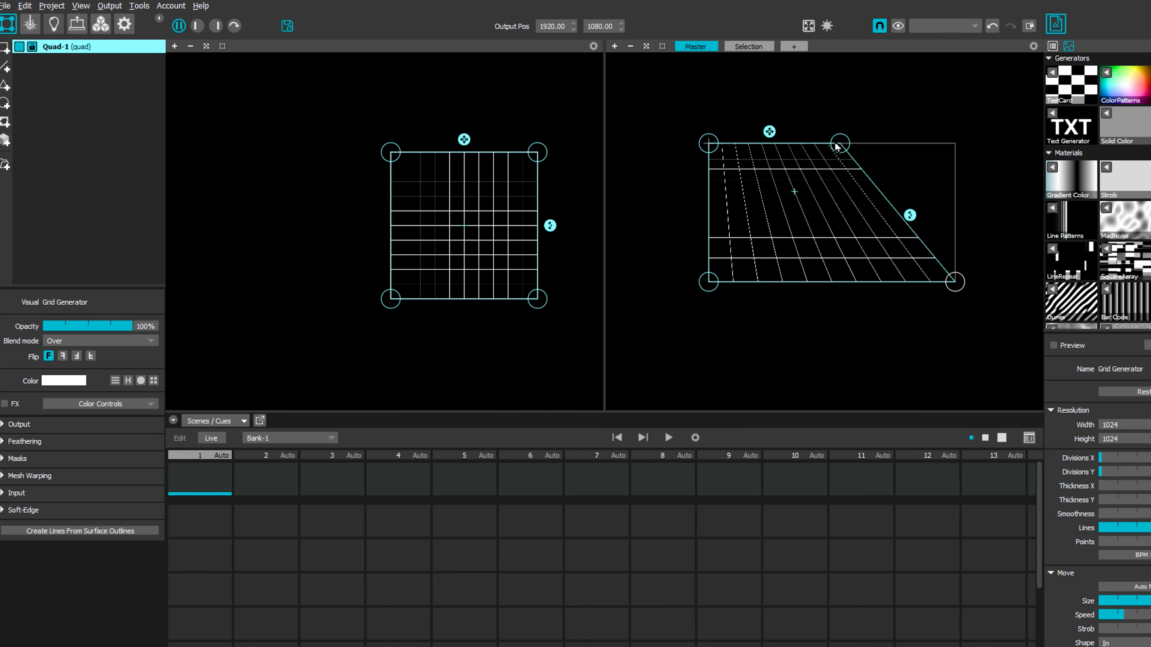
left_click_drag(835, 144, 953, 150)
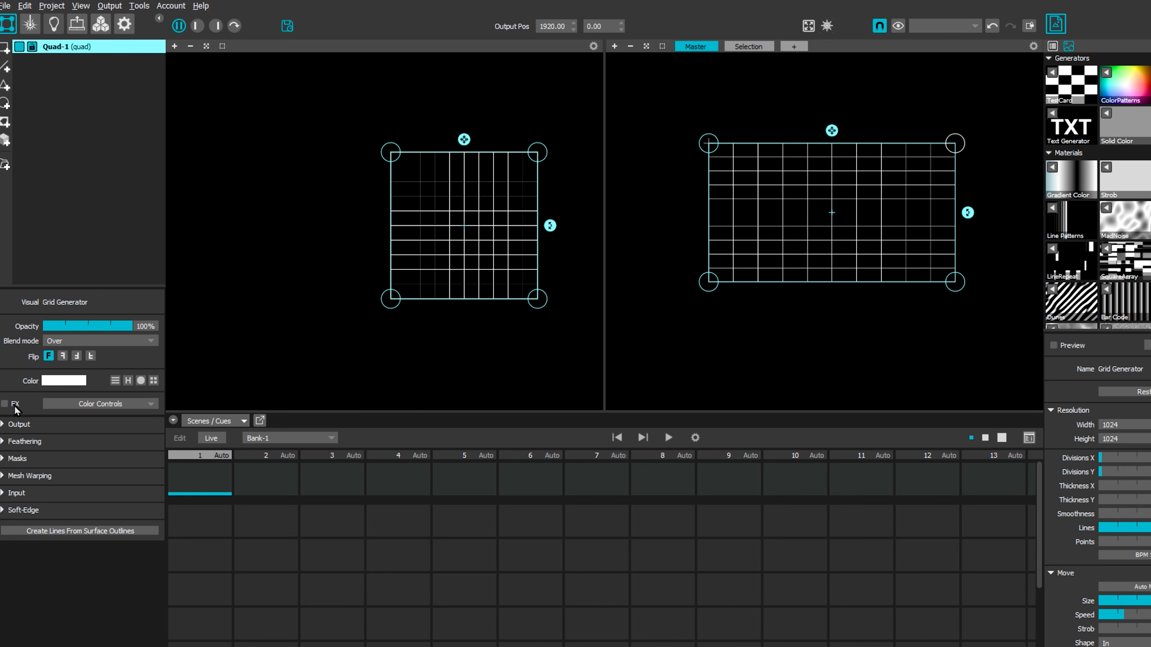
left_click(216, 25)
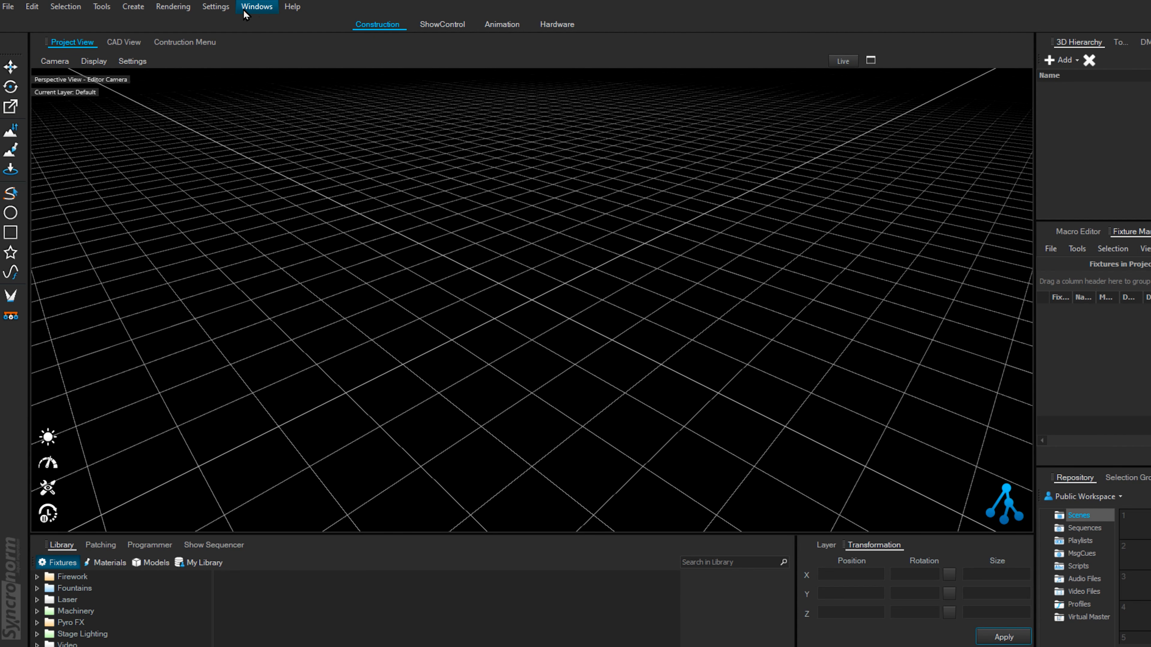
- Switch to Depence and add an NDI video source named MM NDI 1
left_click(216, 7)
left_click(254, 67)
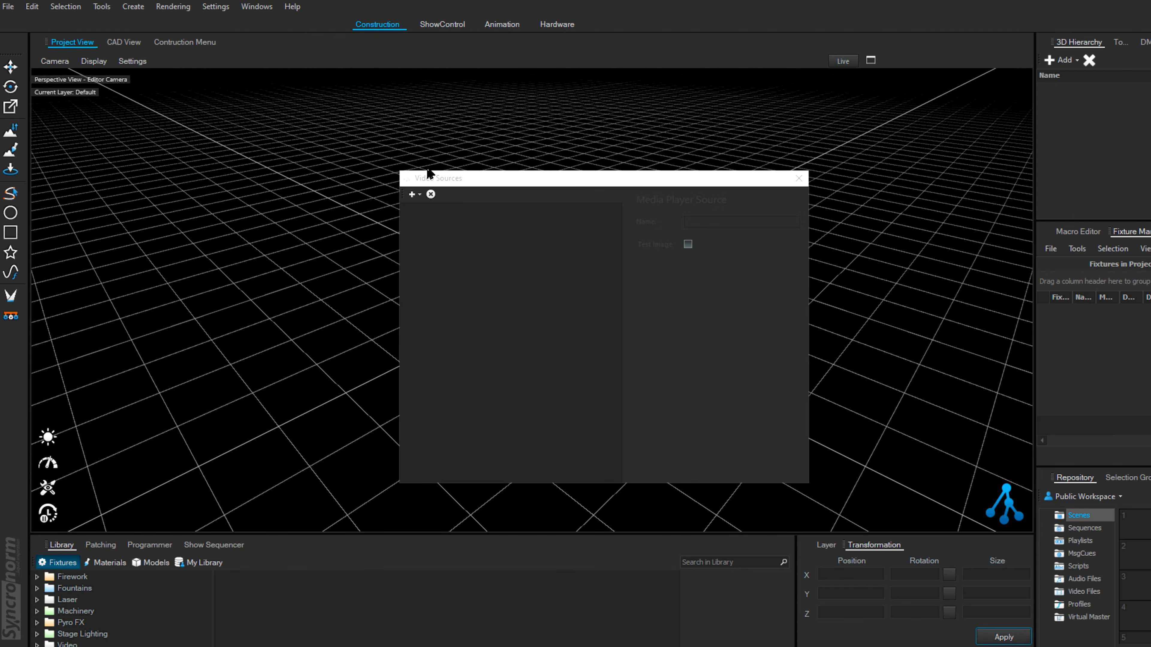
left_click(411, 194)
left_click(437, 220)
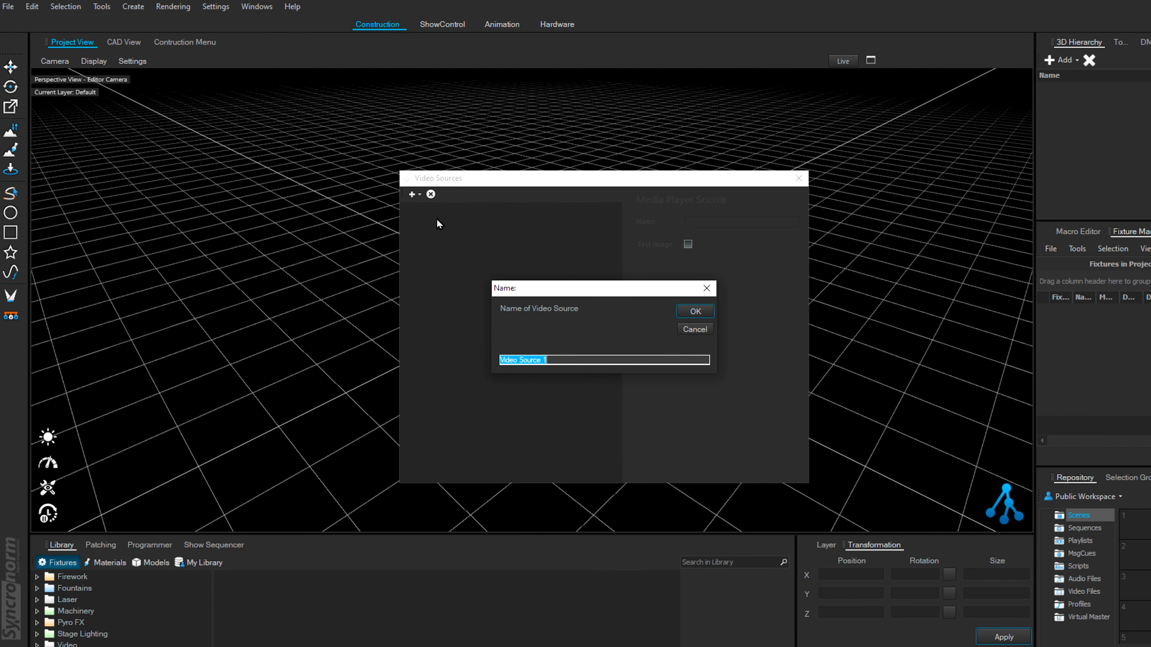
type("MM NDI 1")
key("Return")
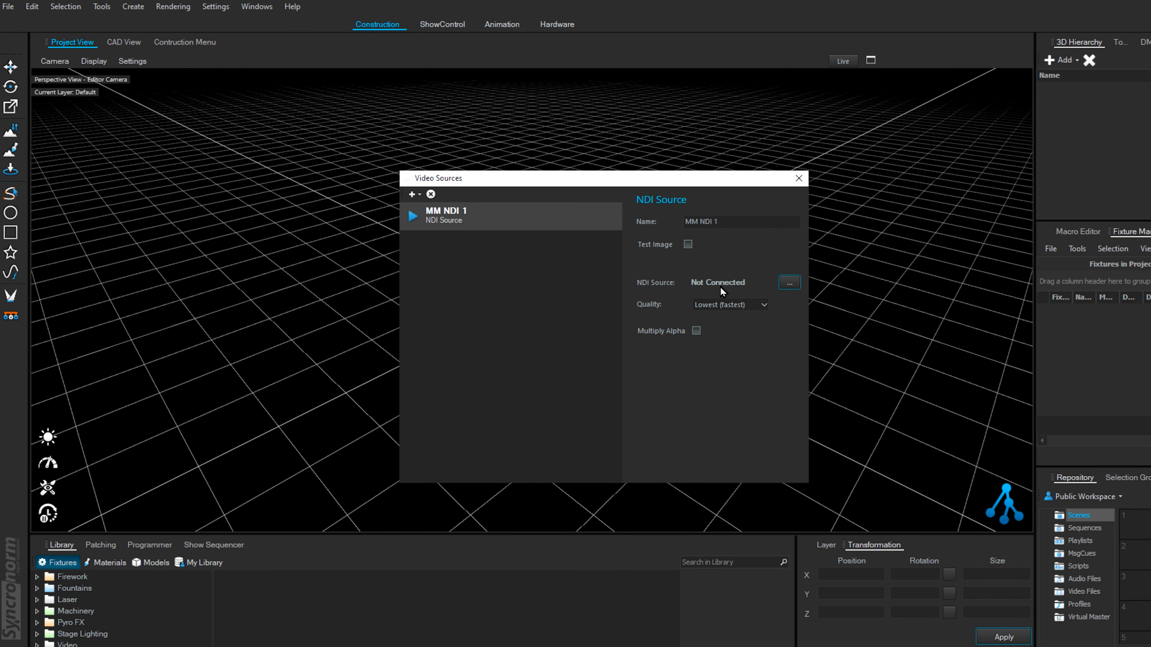
- Set the NDI source's quality to Best (slowest) and connect it to the MadMapper - Video-Output-1 stream
left_click(714, 305)
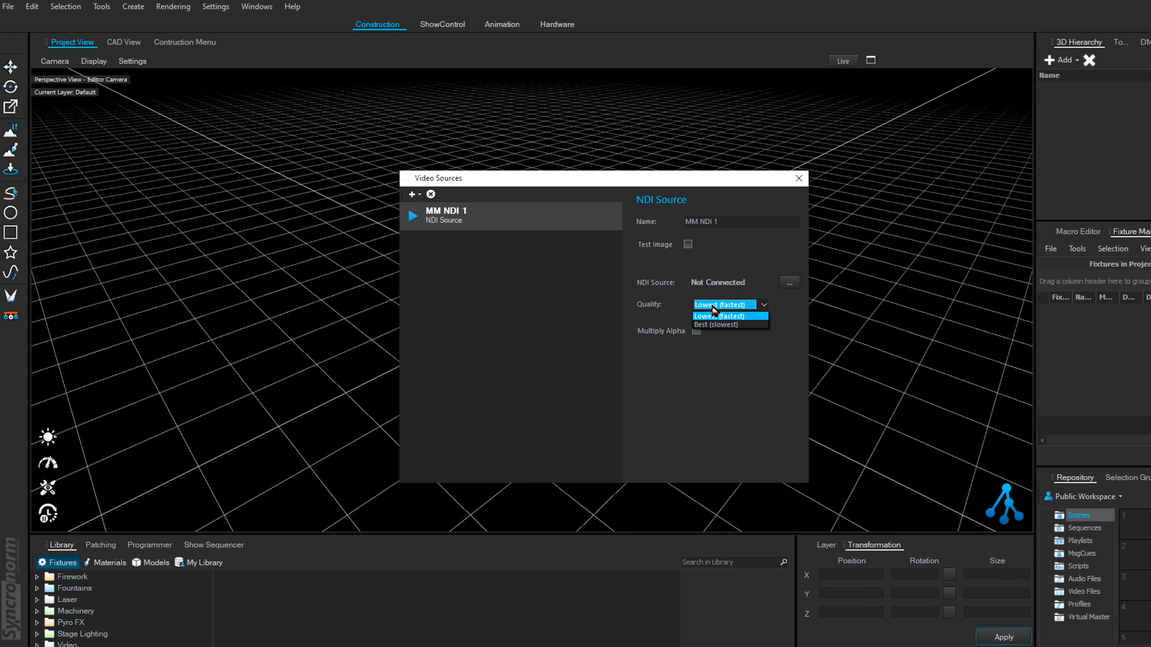
left_click(720, 325)
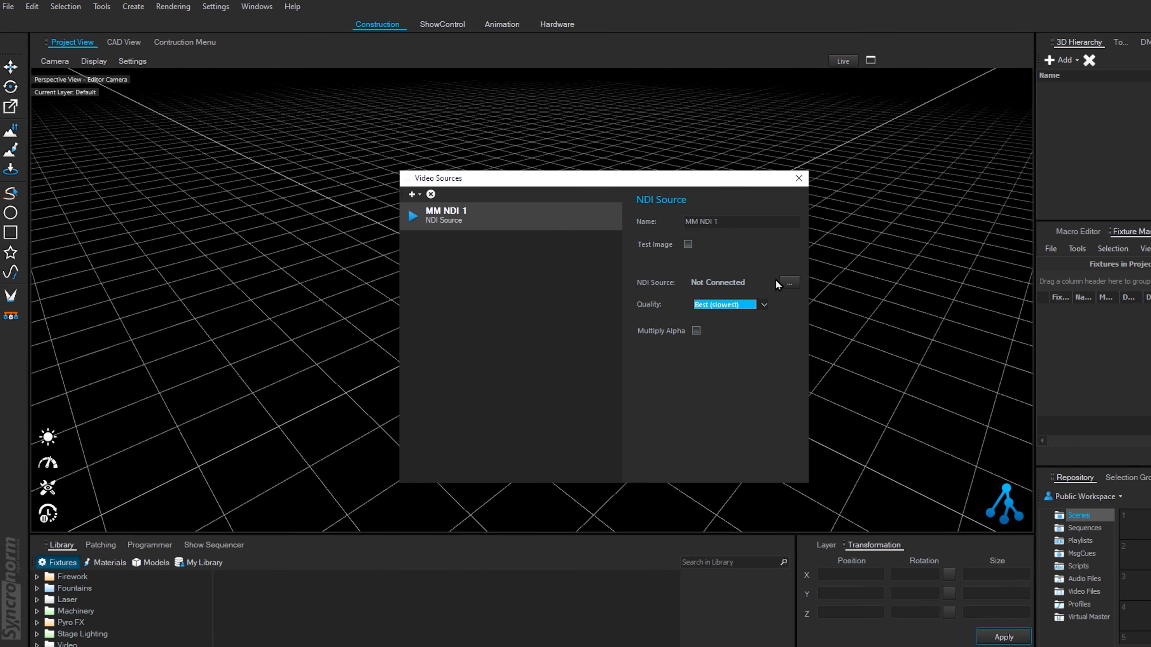
left_click(789, 282)
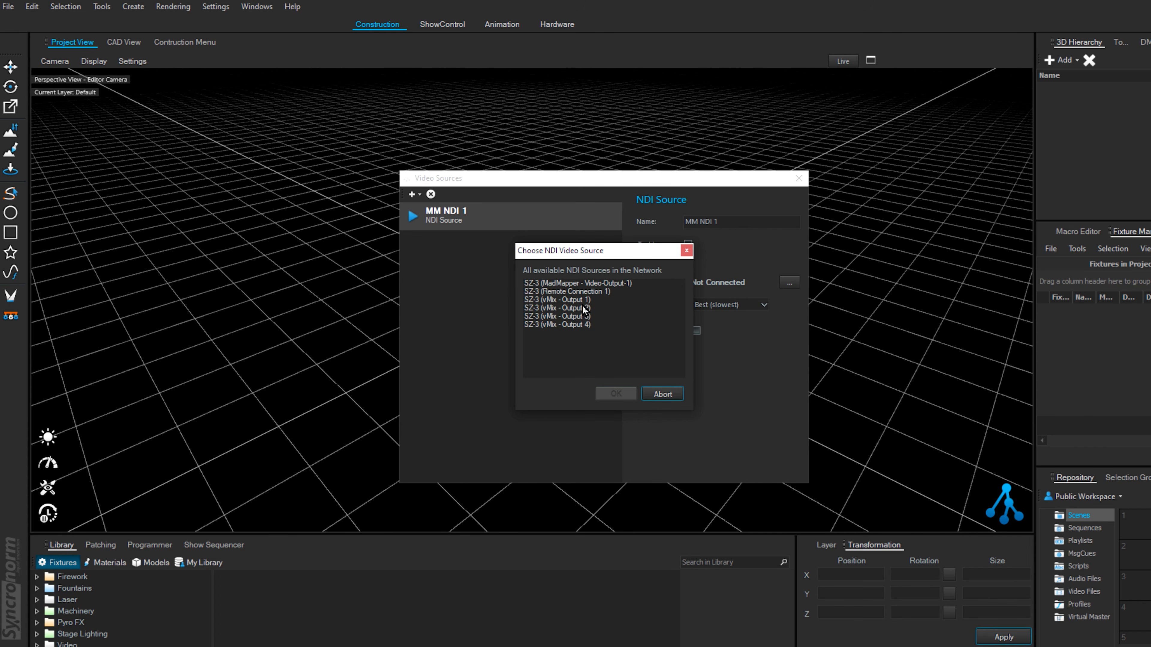
left_click(559, 284)
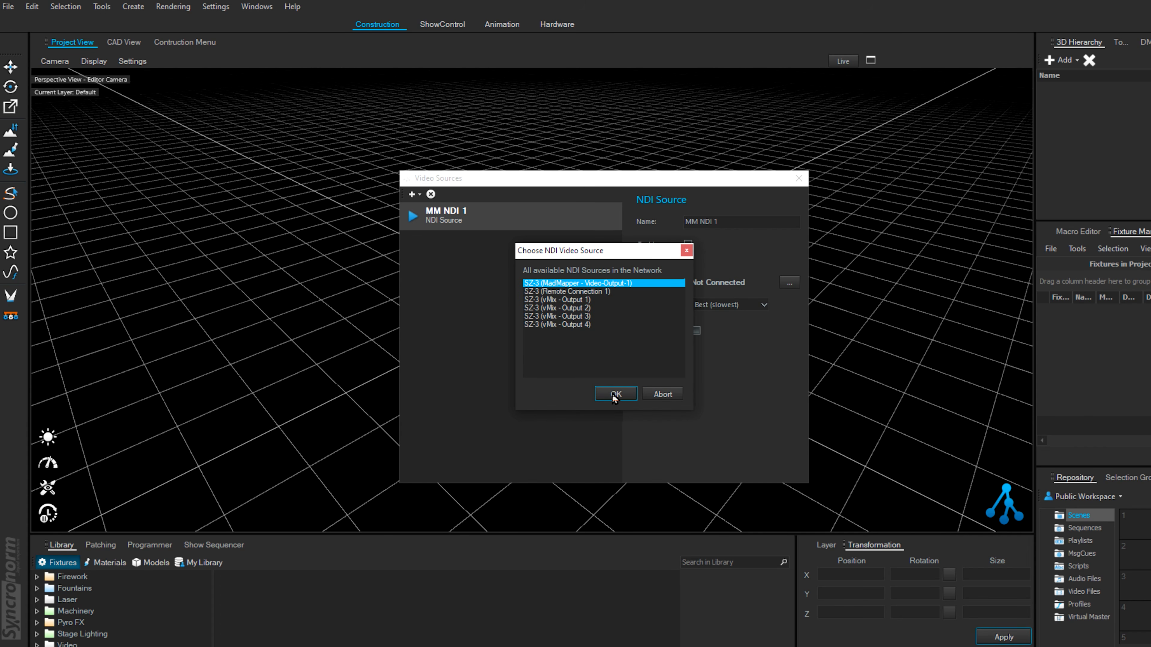
left_click(612, 396)
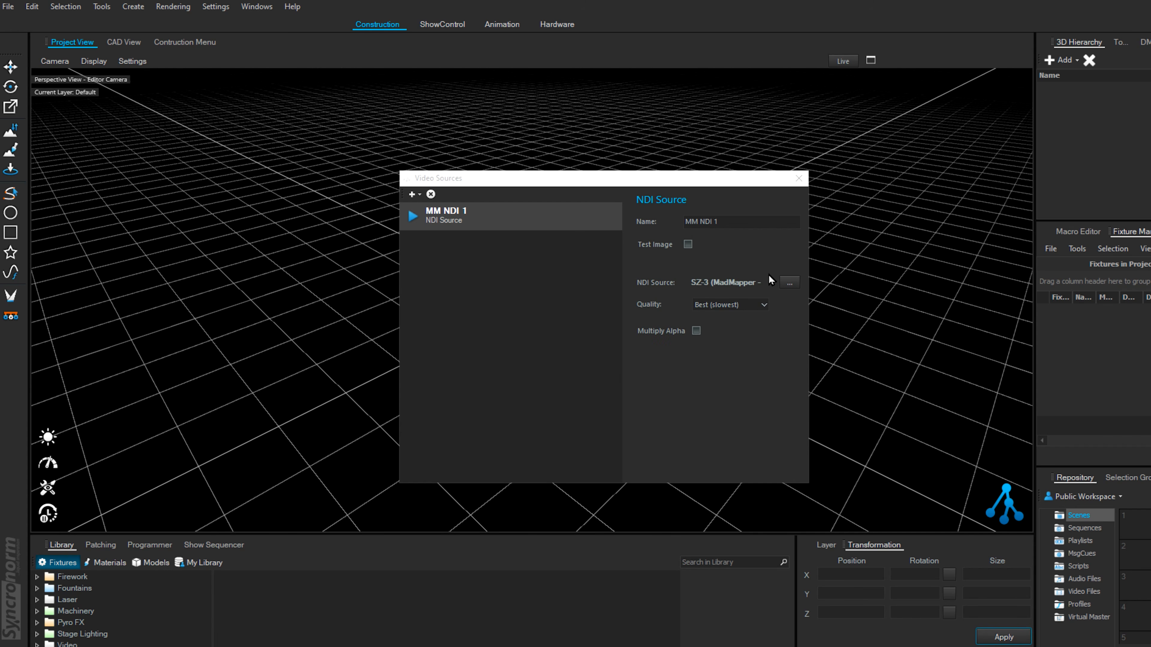
left_click(798, 178)
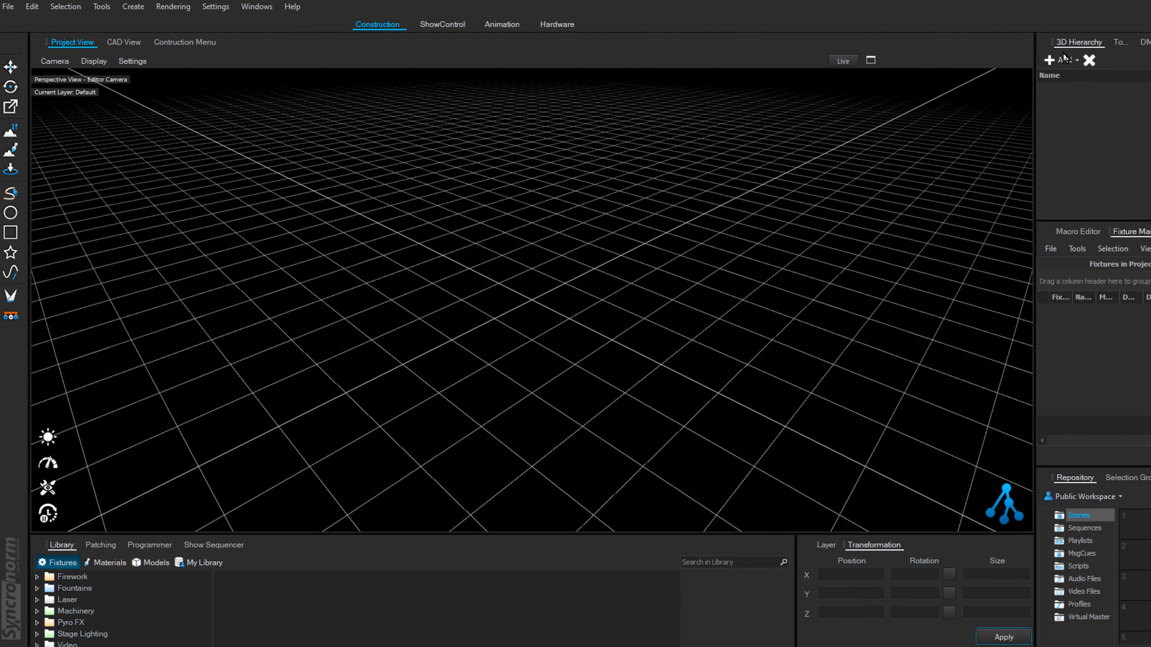
- Add a plane to the scene and stretch it to about 591 cm high and 373 cm wide
left_click(1063, 56)
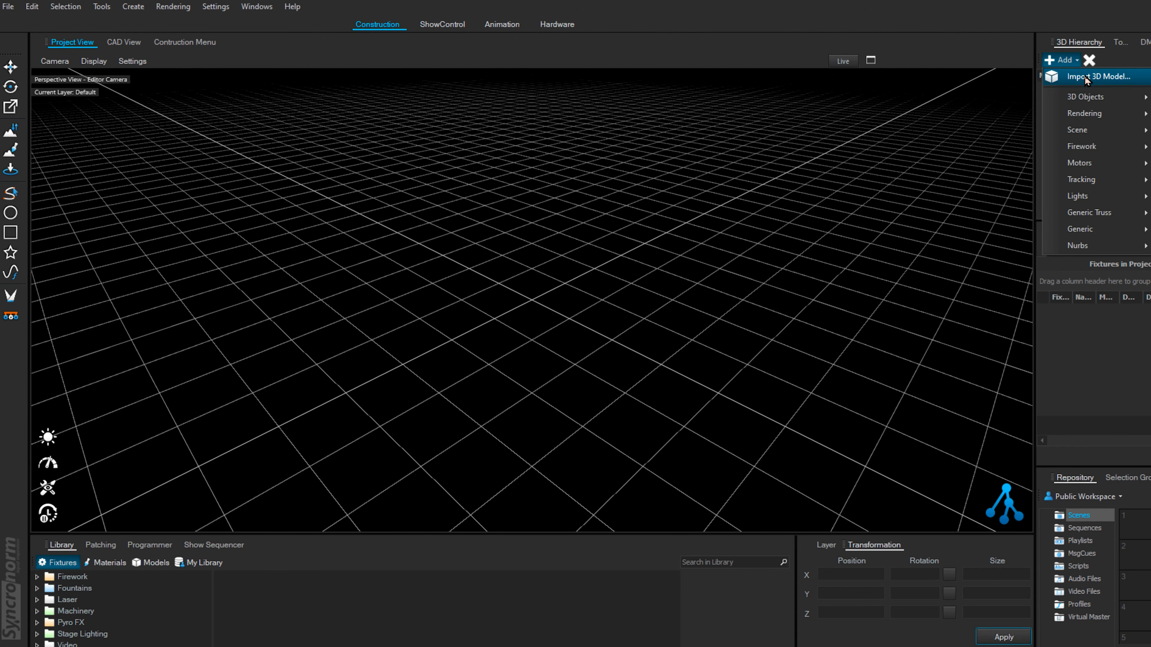
mouse_move(1085, 96)
left_click(989, 180)
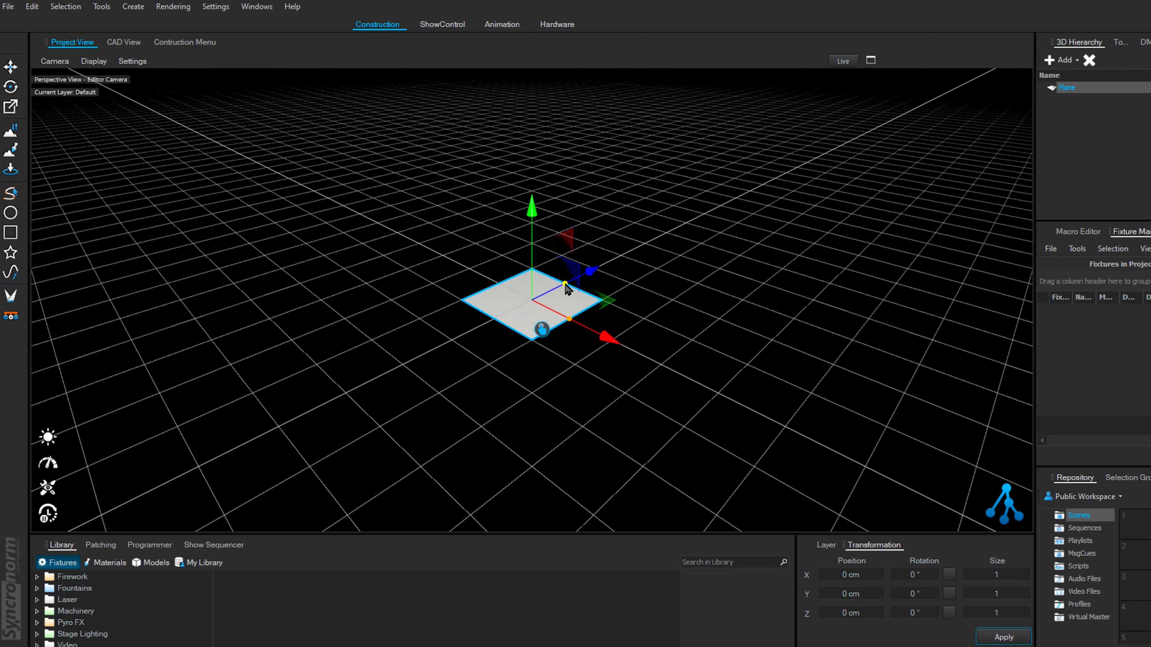
left_click_drag(566, 288, 619, 257)
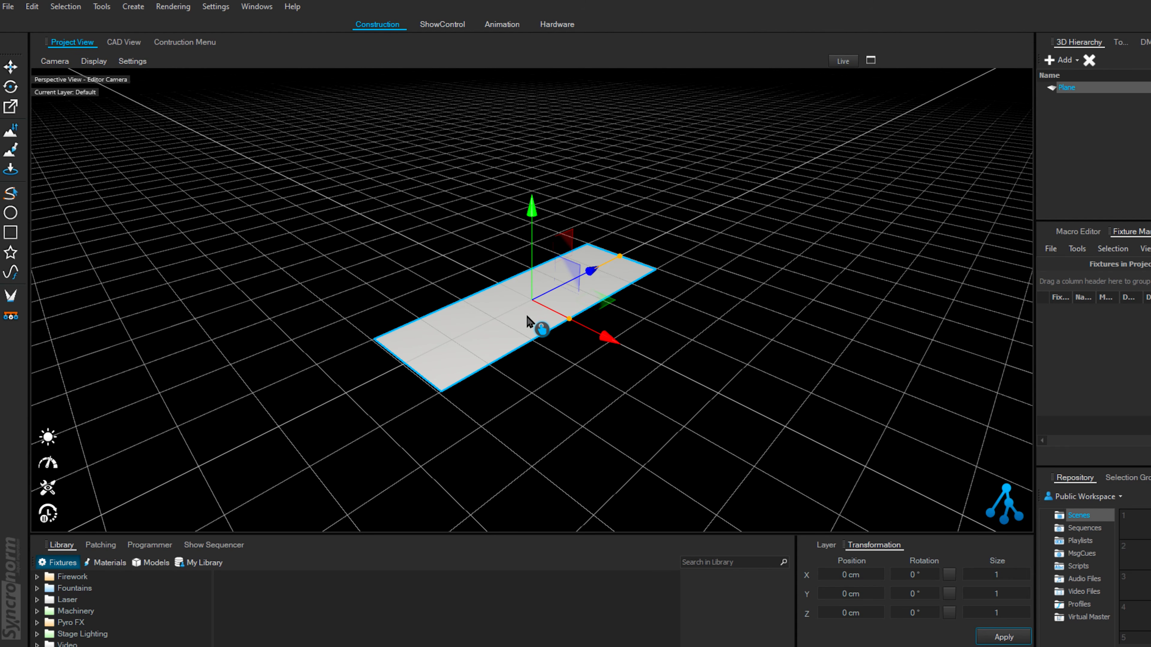
left_click_drag(570, 322, 608, 340)
- Rotate the plane upright by about -90° around the Z axis
left_click(10, 86)
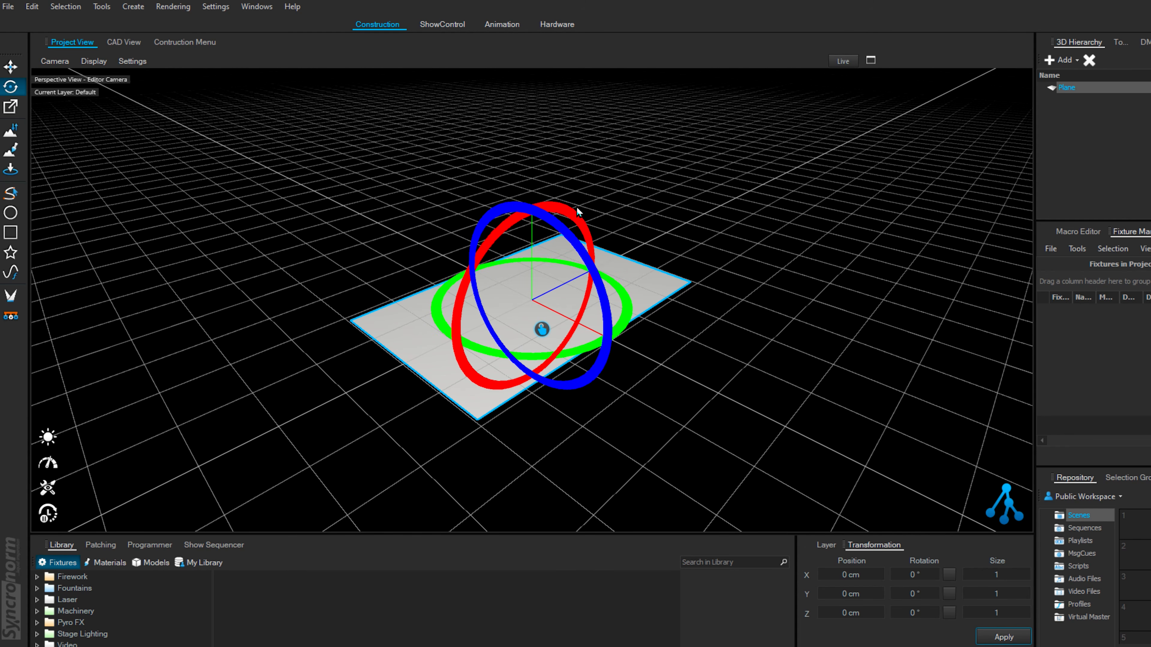
left_click_drag(556, 233, 676, 464)
left_click(10, 66)
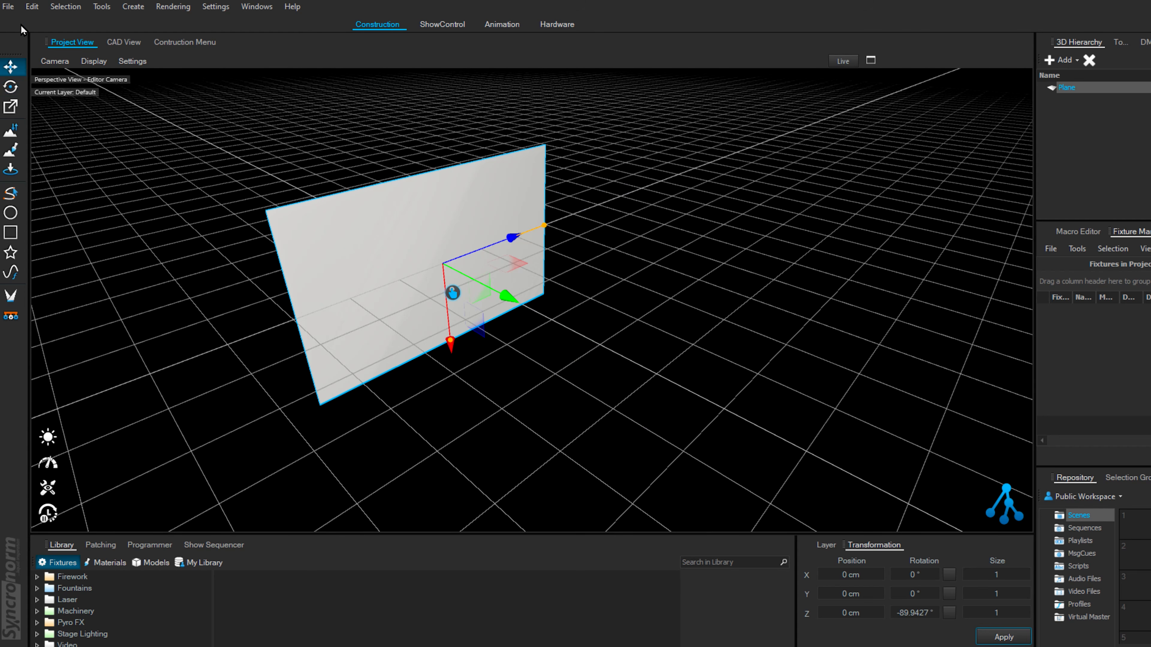
- Reset the workspace to the default layout and widen the project view
left_click(256, 6)
mouse_move(278, 50)
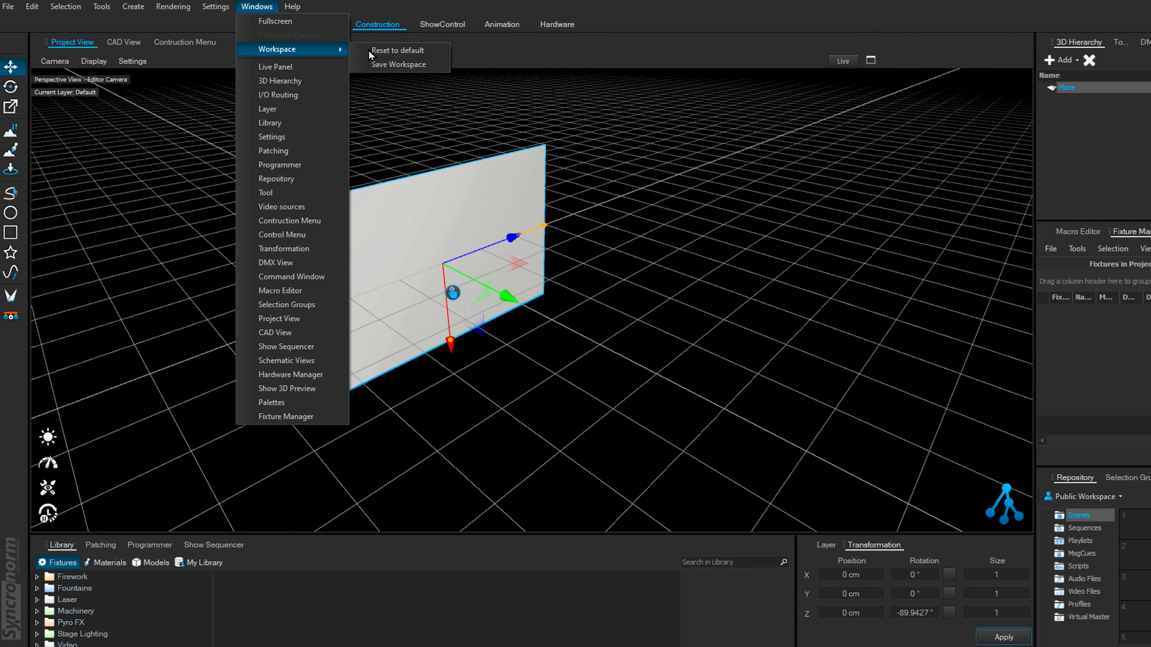
left_click(422, 56)
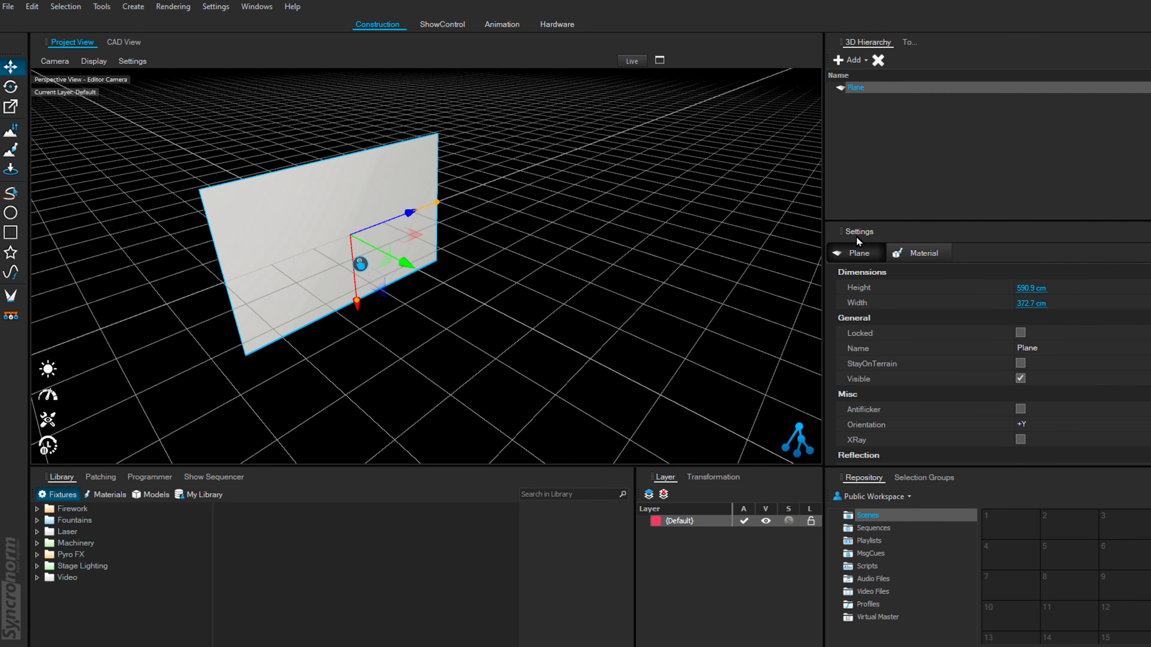
left_click_drag(824, 247, 937, 254)
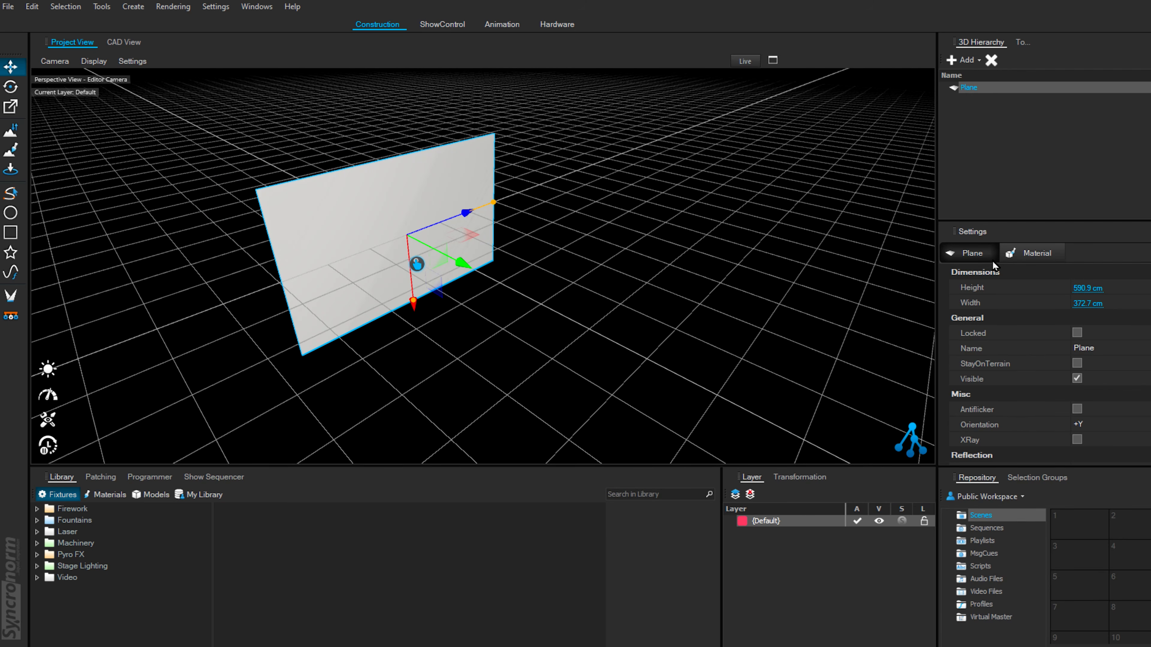
- Assign MM NDI 1 as the video source of the plane's material
left_click(1034, 255)
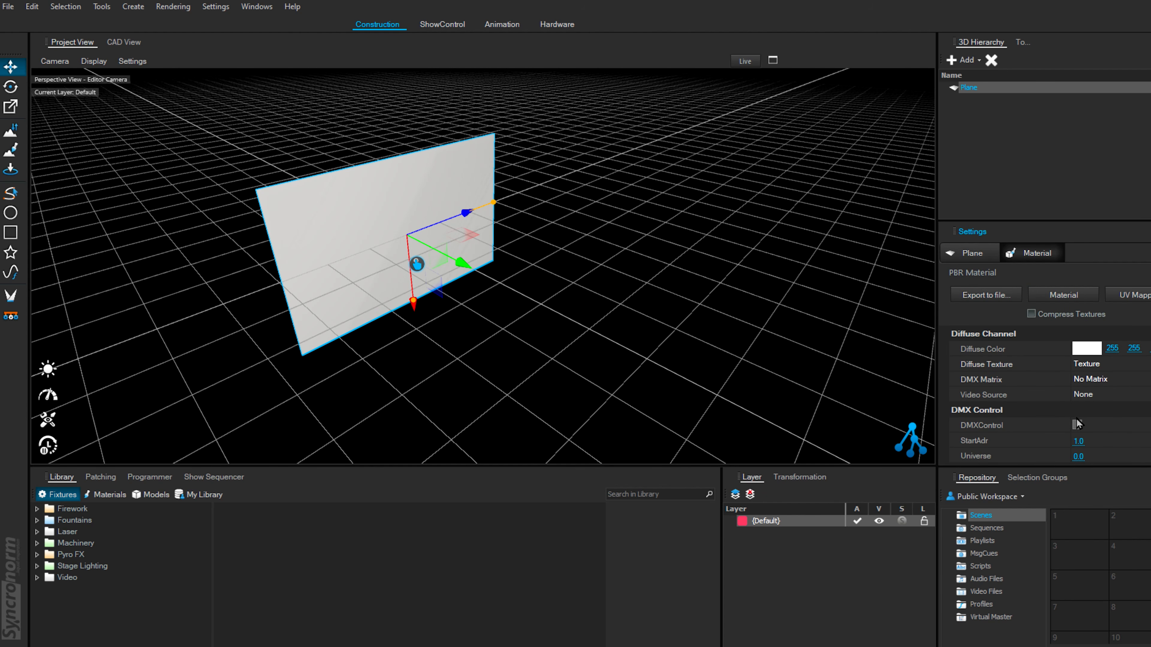
left_click(1101, 395)
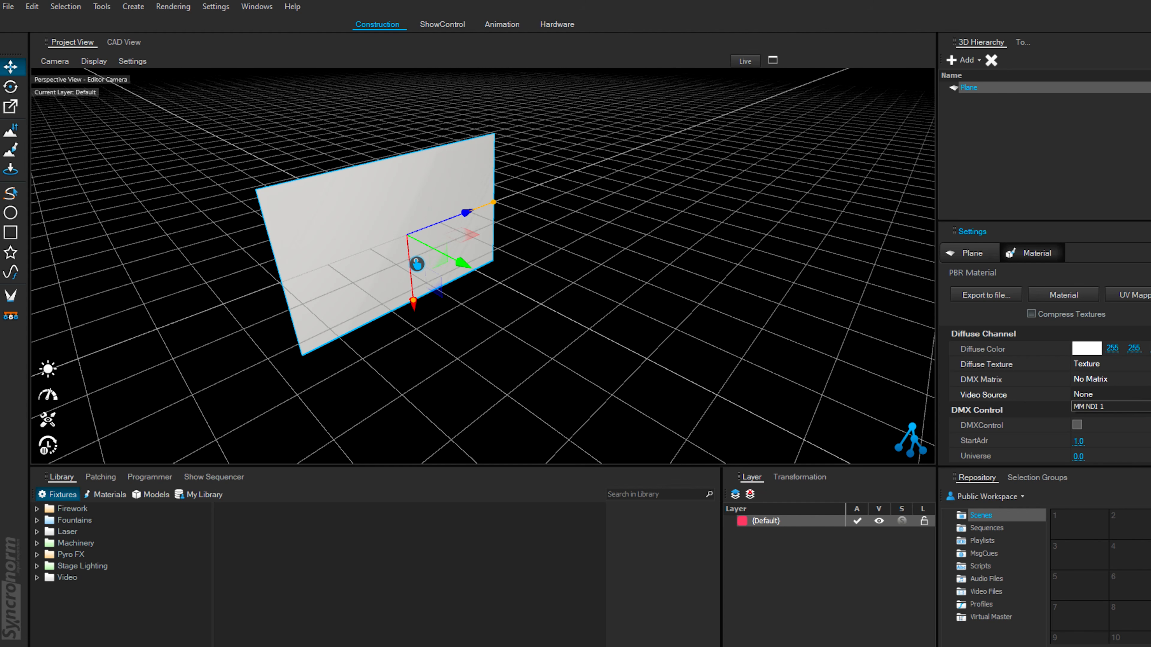
left_click(1104, 408)
scroll(1070, 426, "down", 5)
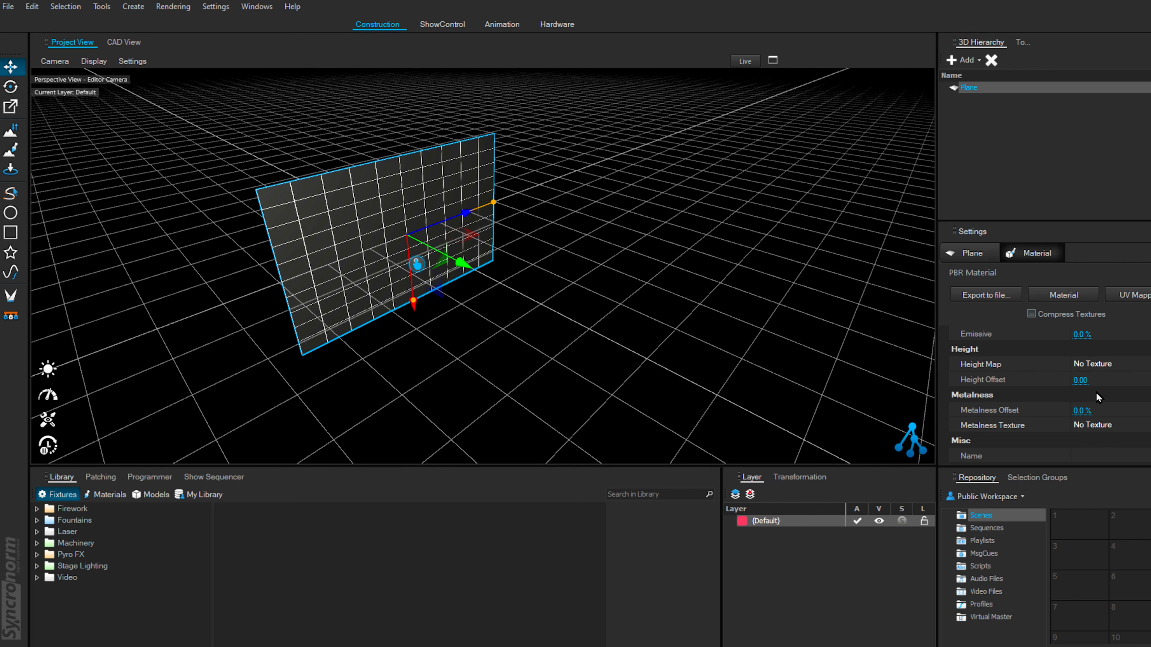
- Raise the emissive value of the plane's material to 30%
left_click(1077, 335)
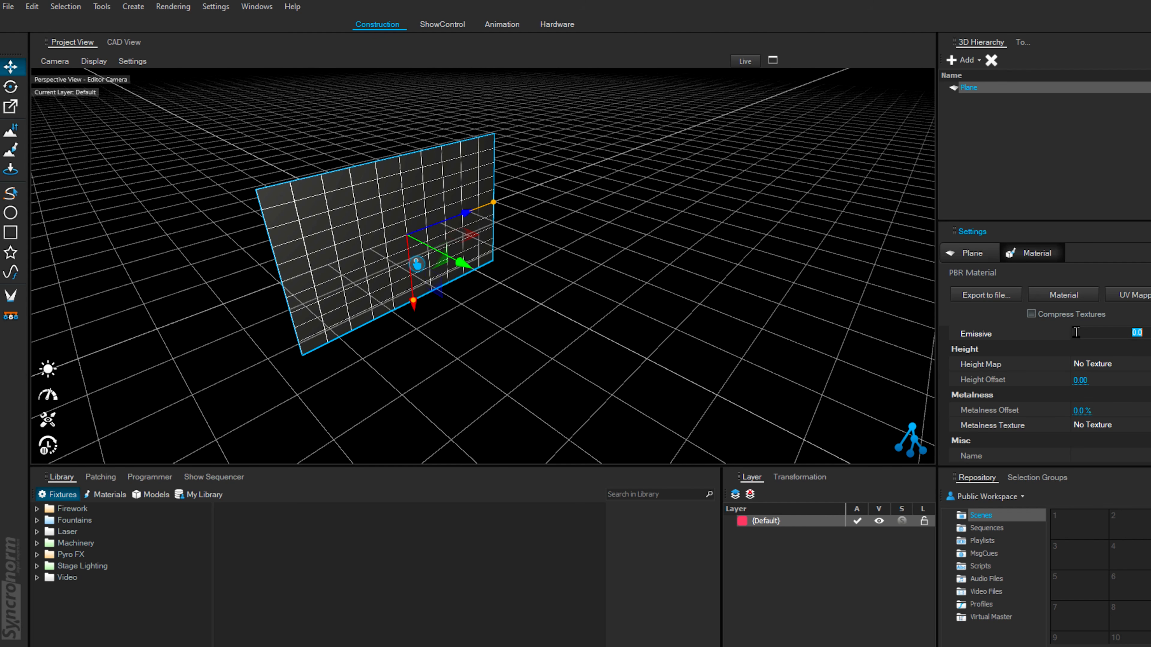
type("10")
key("Return")
type("20")
key("Return")
- Lower the scene's ambient light to its minimum and switch the project view to live mode, framed on the plane
left_click(48, 369)
left_click_drag(92, 374, 25, 374)
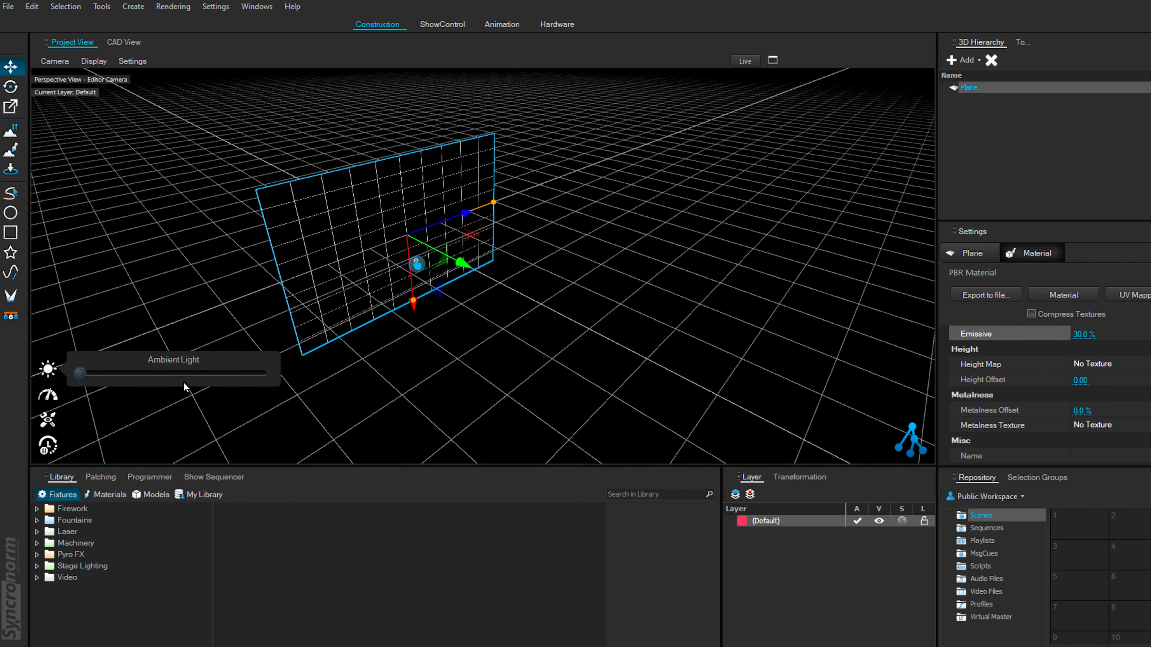
left_click(479, 326)
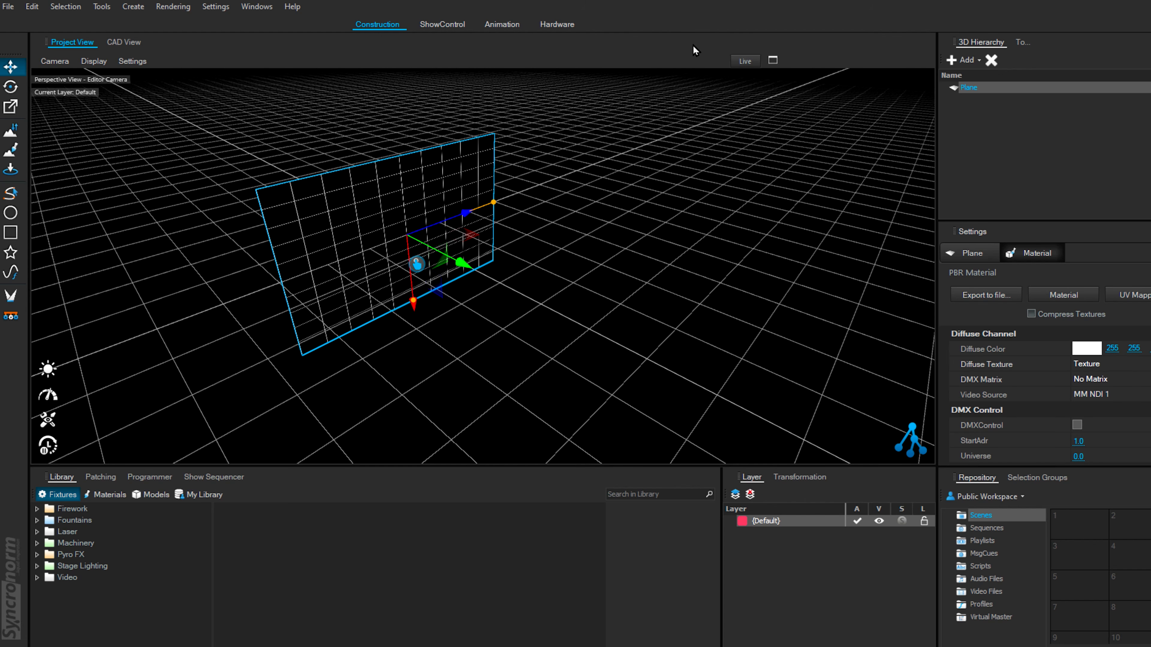
left_click(744, 61)
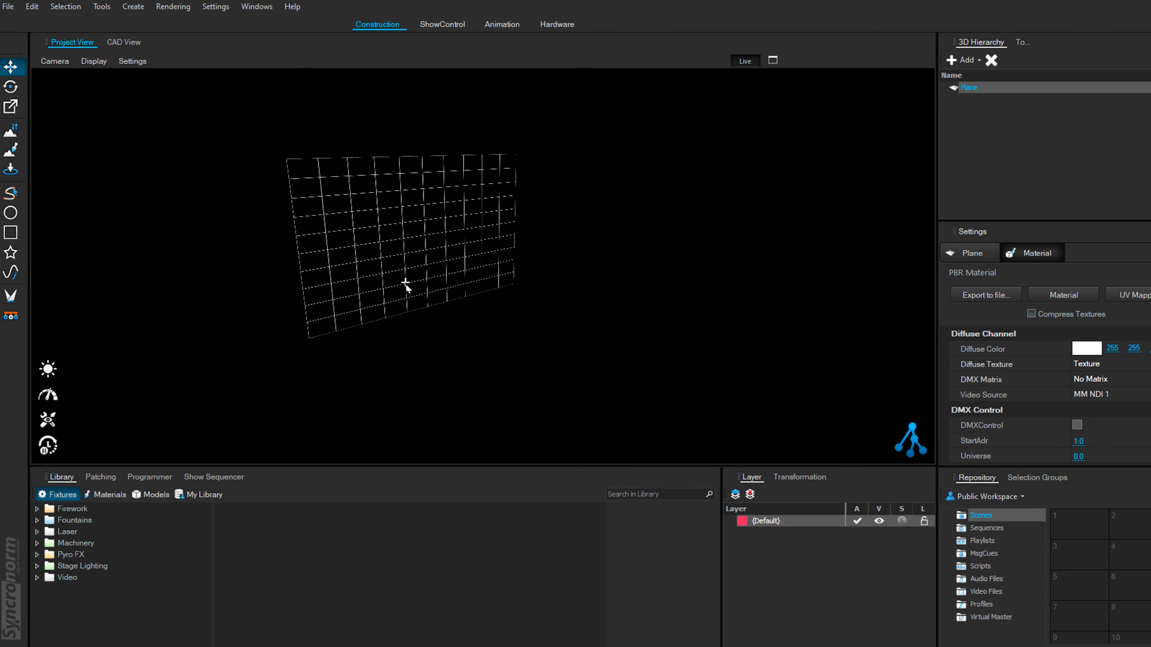
scroll(406, 282, "up", 2)
middle_click_drag(445, 249, 450, 277)
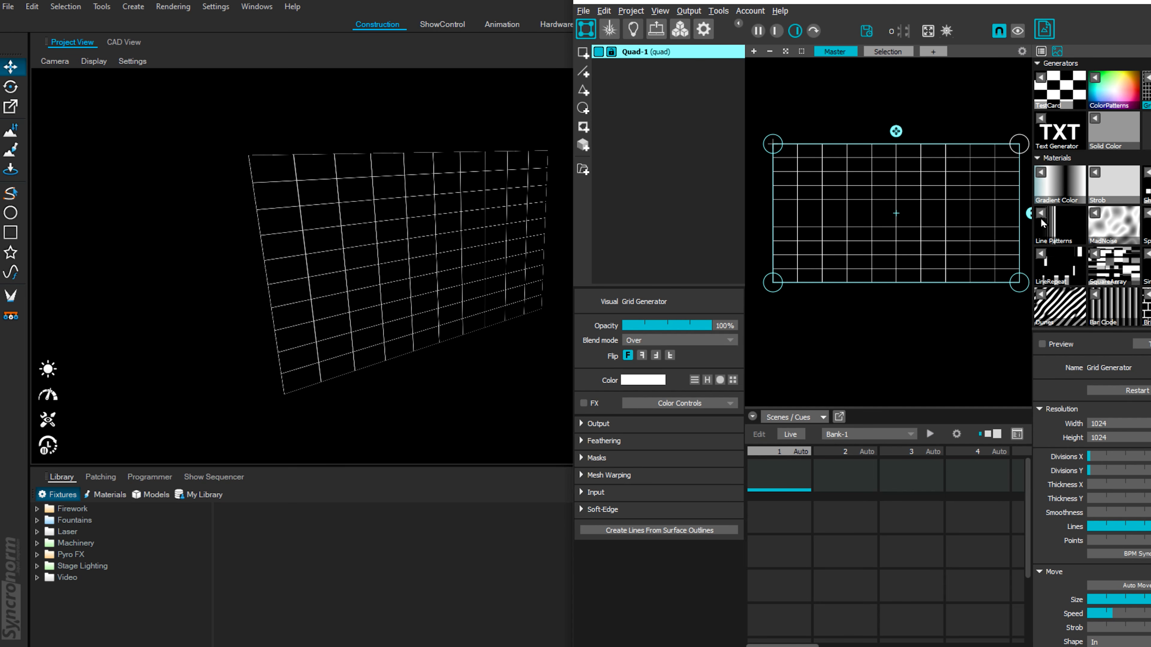
- In MadMapper, apply the Gradient Color material to Quad-1 and rotate the quad a quarter turn, snapping its corners back onto the output frame
left_click(1051, 186)
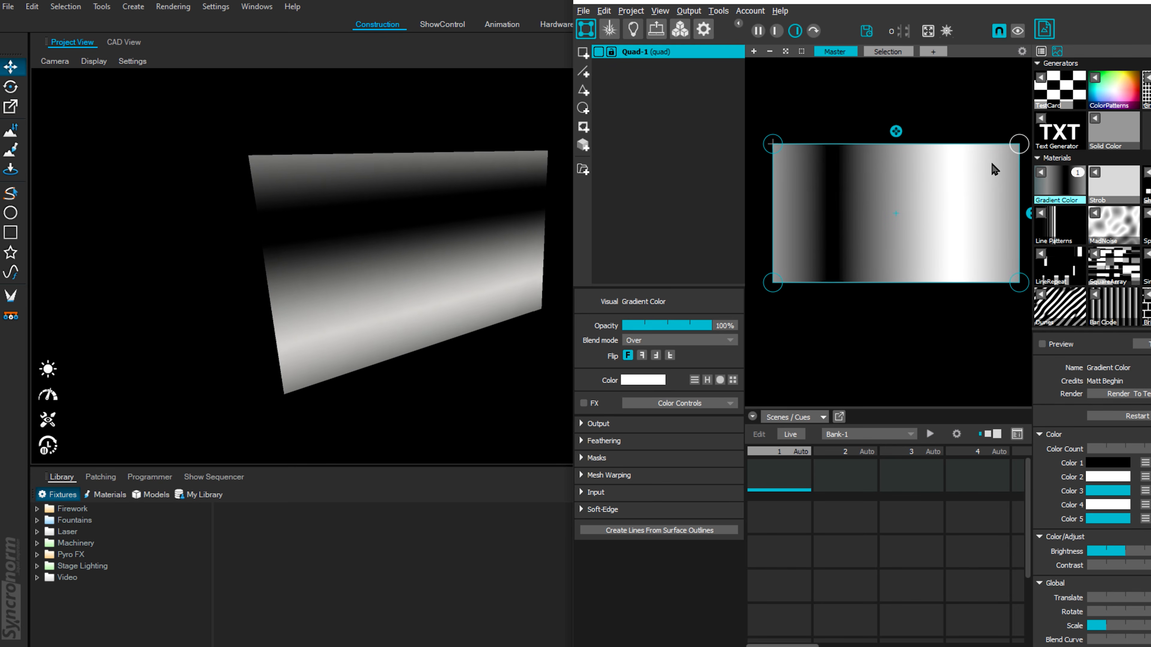
scroll(991, 160, "down", 1)
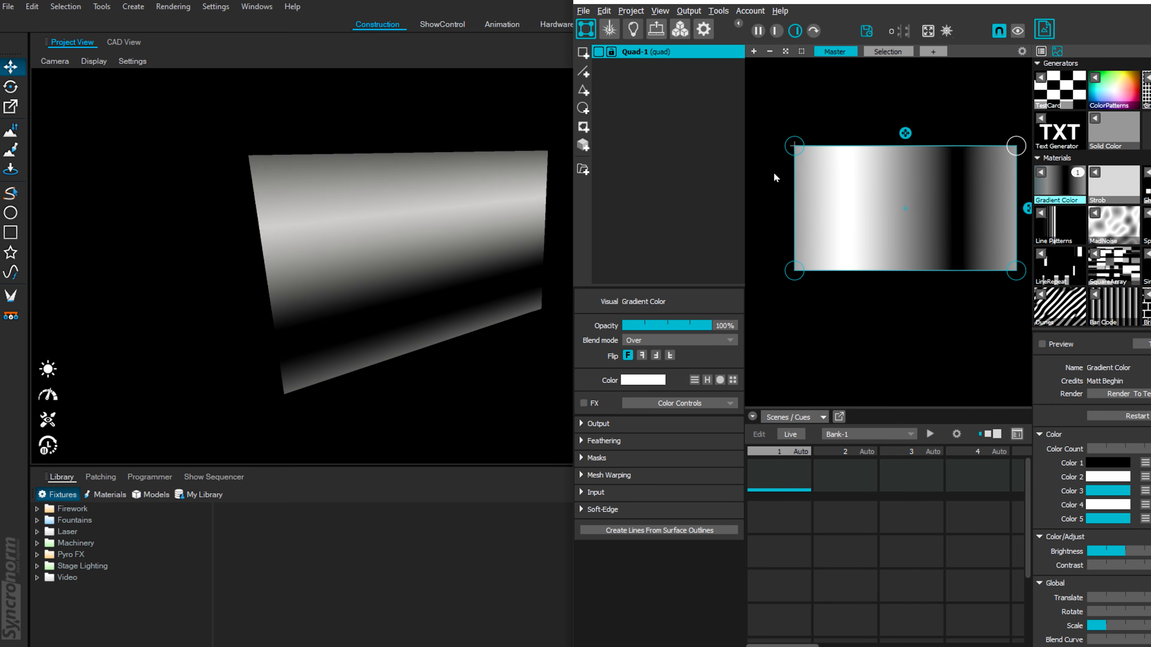
left_click_drag(1026, 209, 1016, 270)
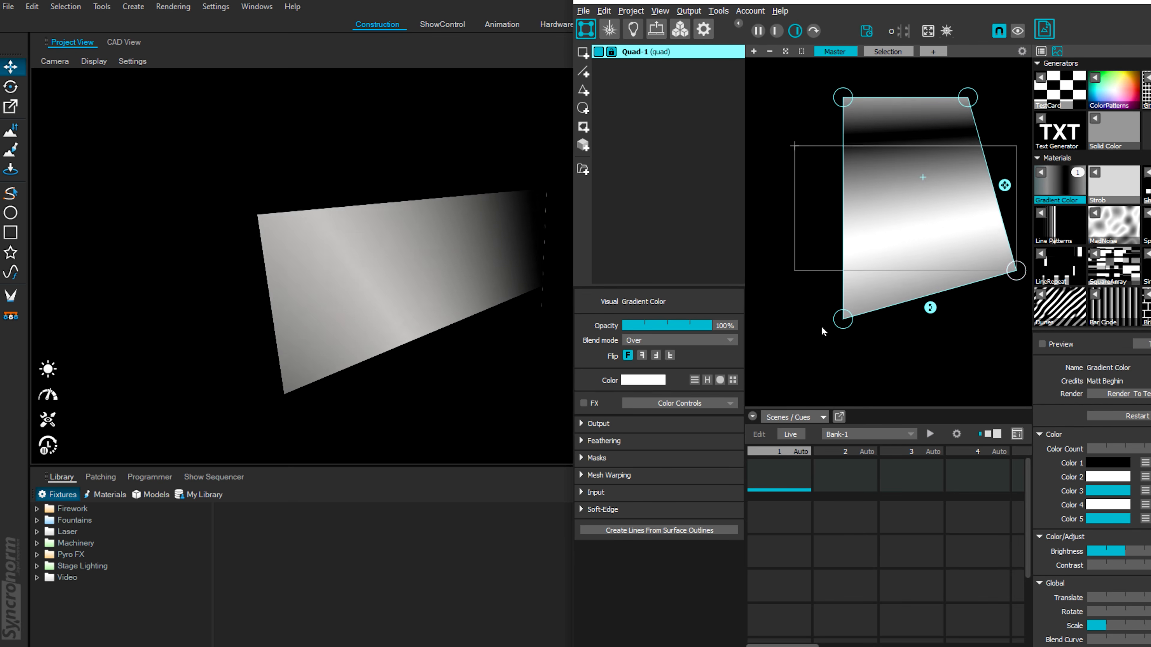
left_click_drag(843, 319, 795, 270)
left_click_drag(843, 98, 794, 146)
left_click_drag(1014, 140, 1016, 145)
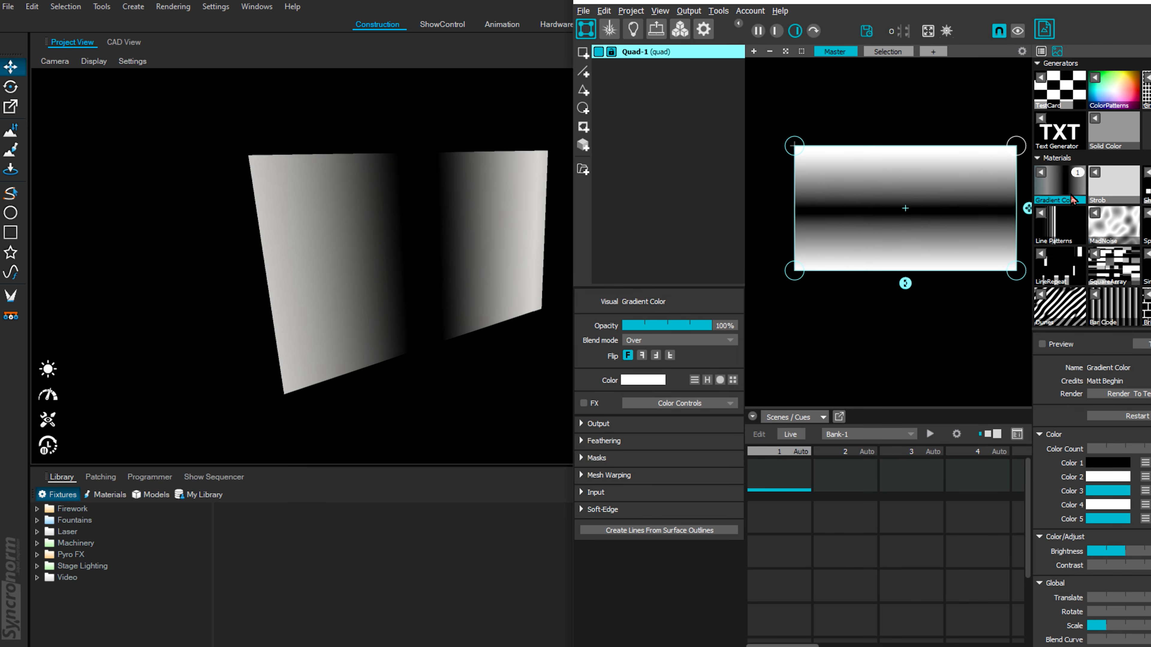
- Apply the Sphere material to Quad-1 and flip the MM NDI Out output vertically
left_click(1149, 215)
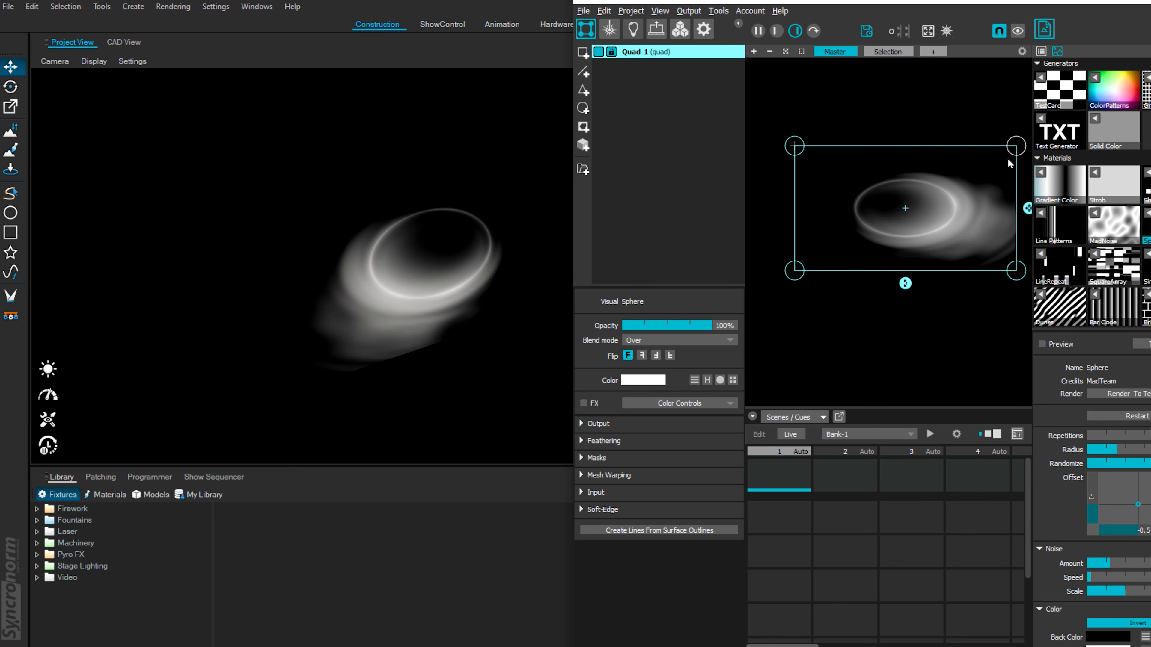
mouse_move(1016, 148)
left_mouse_down()
mouse_move(981, 161)
mouse_move(985, 175)
mouse_move(1013, 154)
left_mouse_up()
left_click(654, 29)
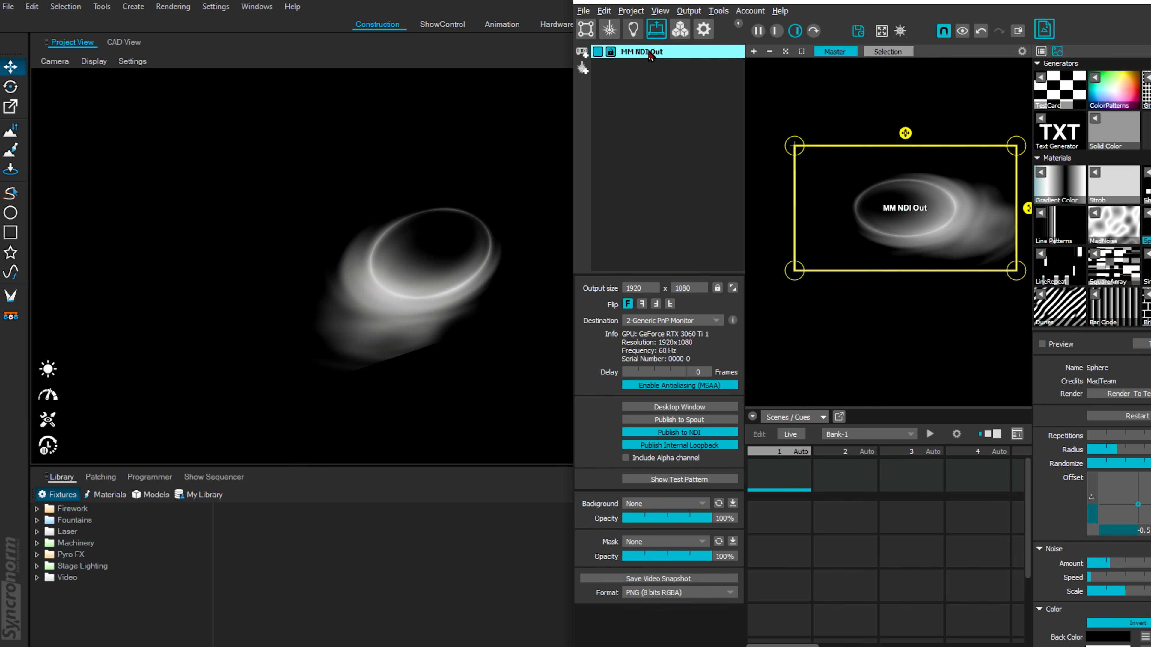
left_click(641, 304)
left_click(656, 303)
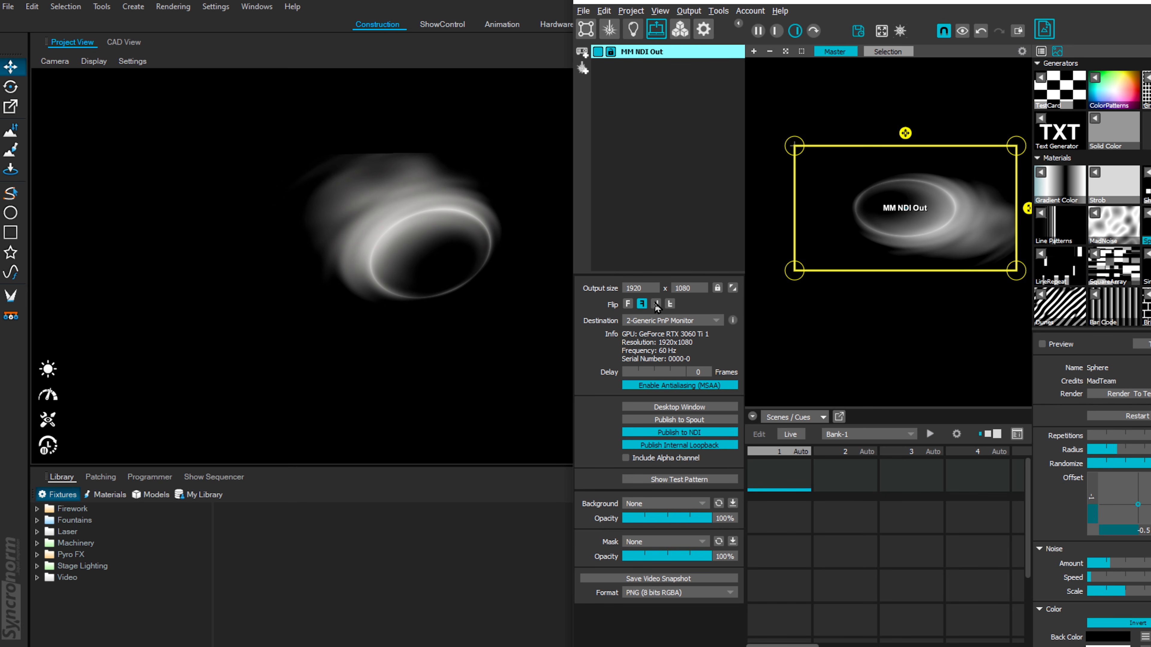
left_click(670, 303)
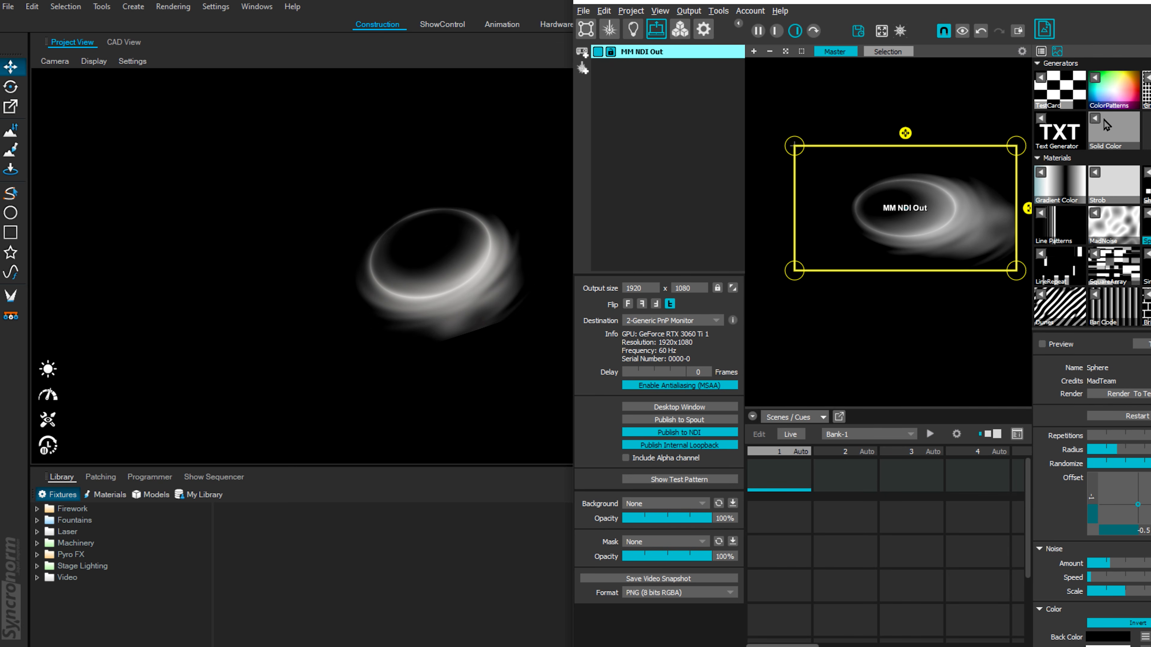
- Apply the Line Patterns material to Quad-1 and show the input and output views side by side
left_click(586, 30)
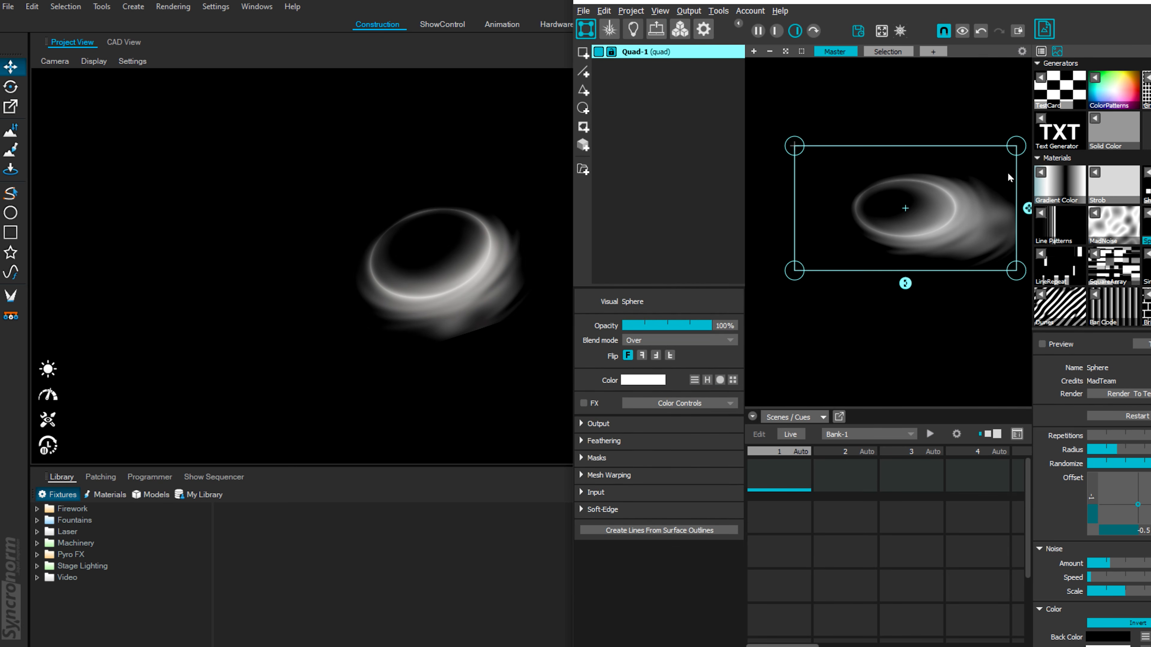
left_click(1038, 212)
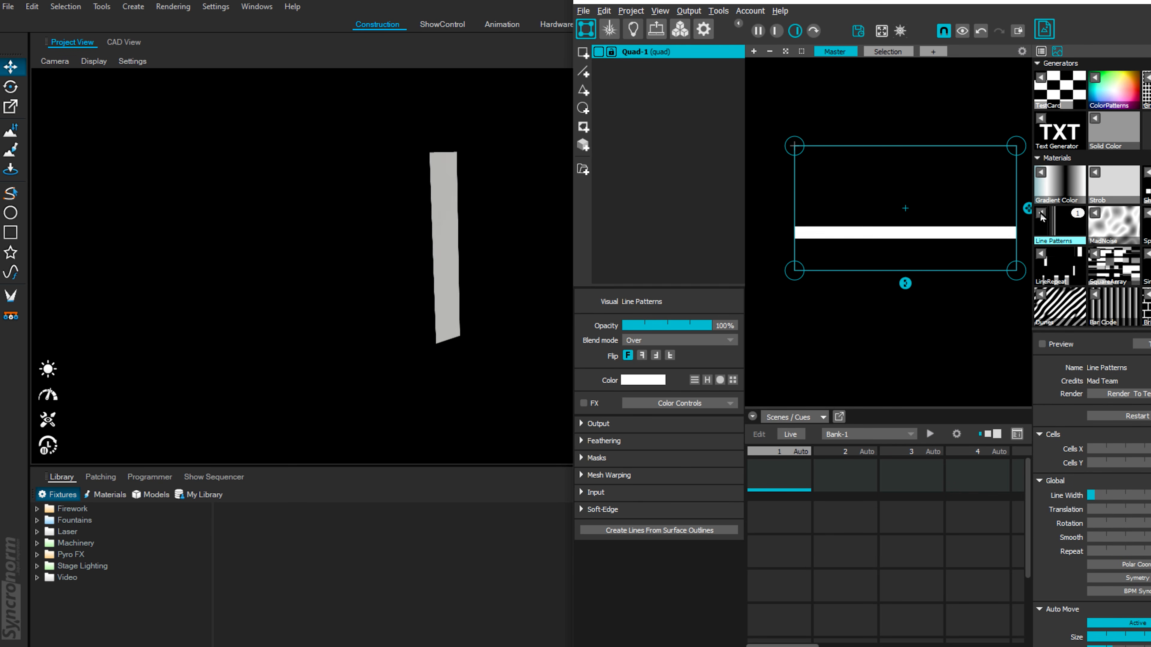
left_click(758, 31)
scroll(821, 196, "down", 3)
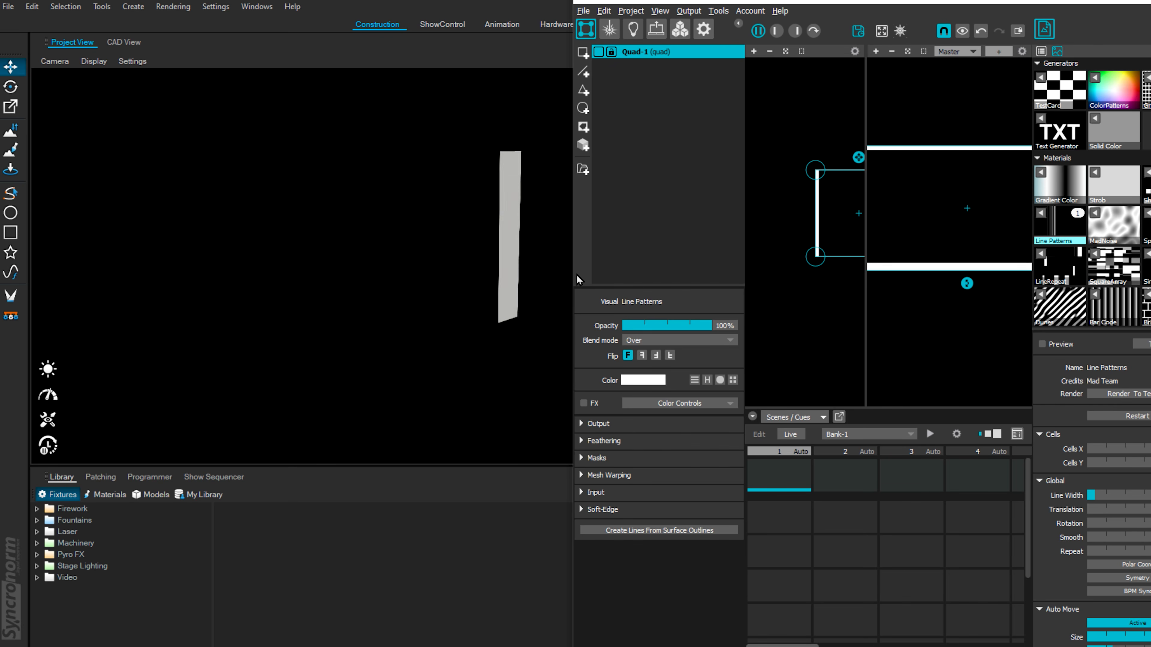
scroll(934, 242, "down", 2)
scroll(934, 243, "down", 3)
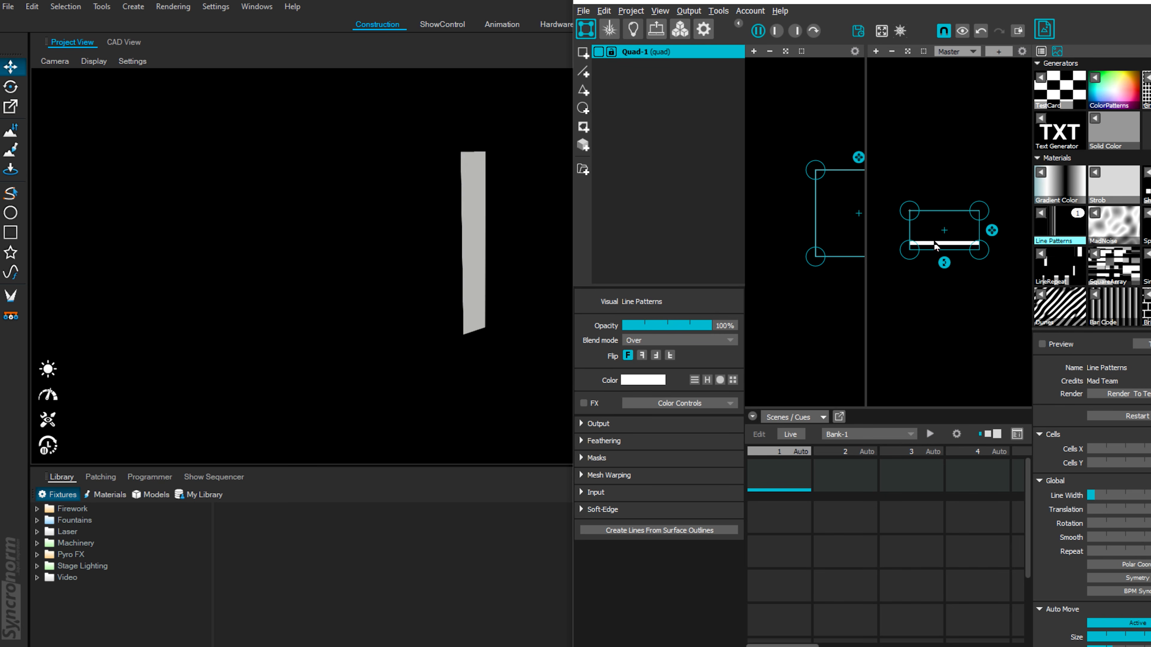
- Rotate Quad-1 a quarter turn in the output view and snap its corners onto the output frame
left_click_drag(944, 263, 978, 250)
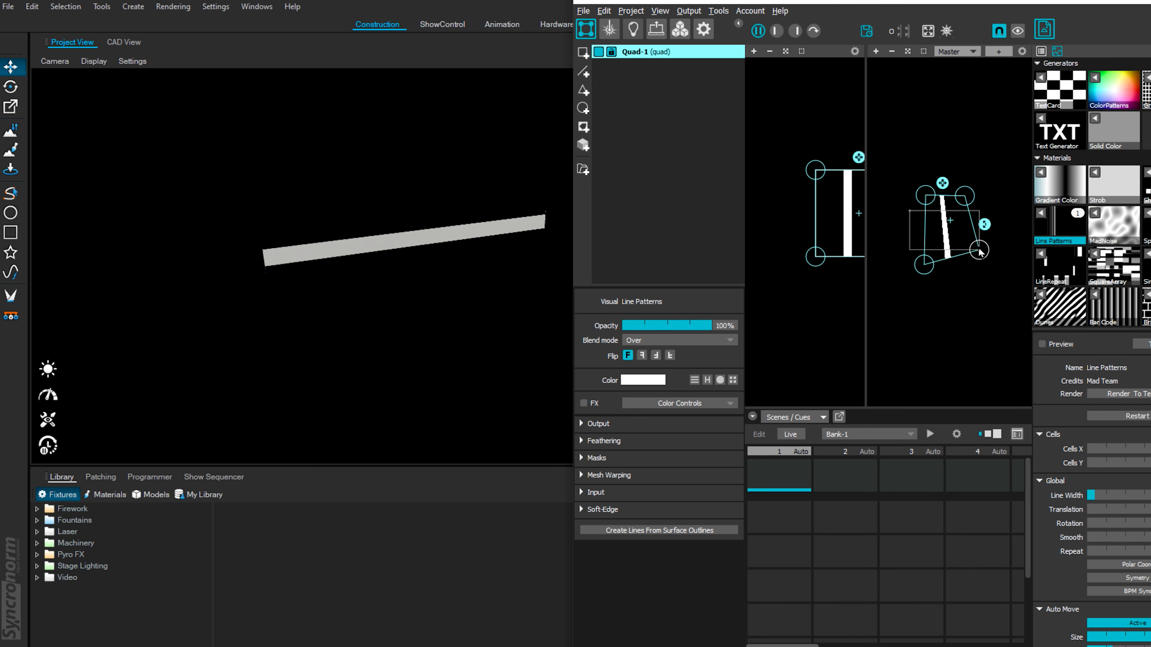
left_click(908, 262)
left_click(942, 255)
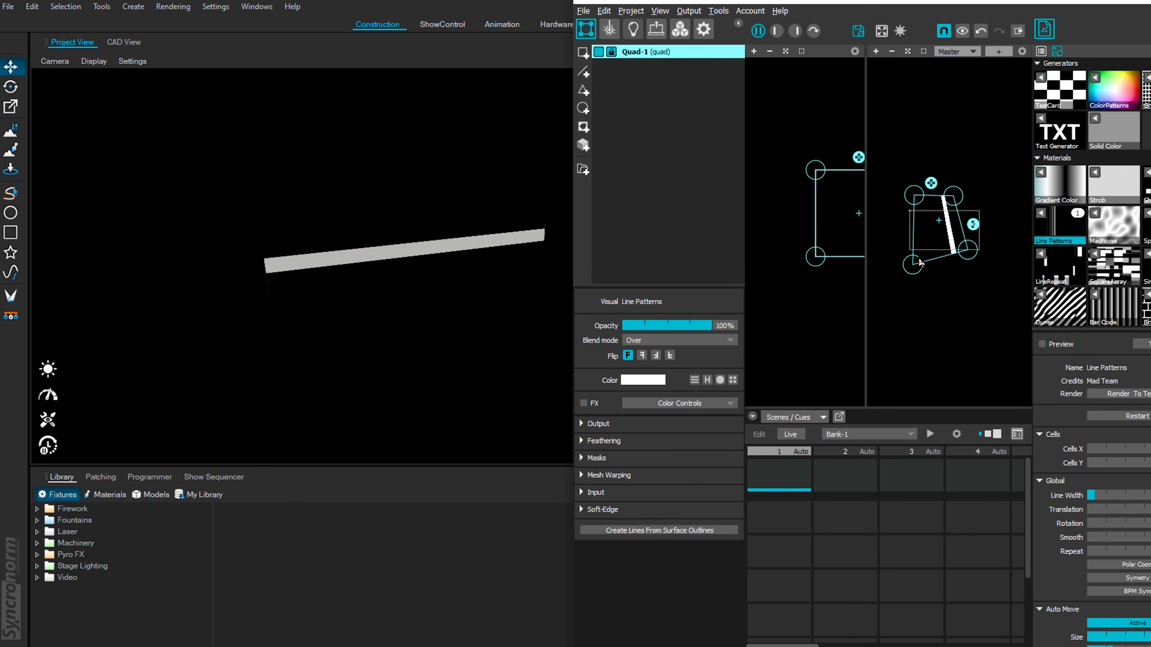
left_click_drag(914, 265, 907, 251)
left_click_drag(908, 192, 978, 249)
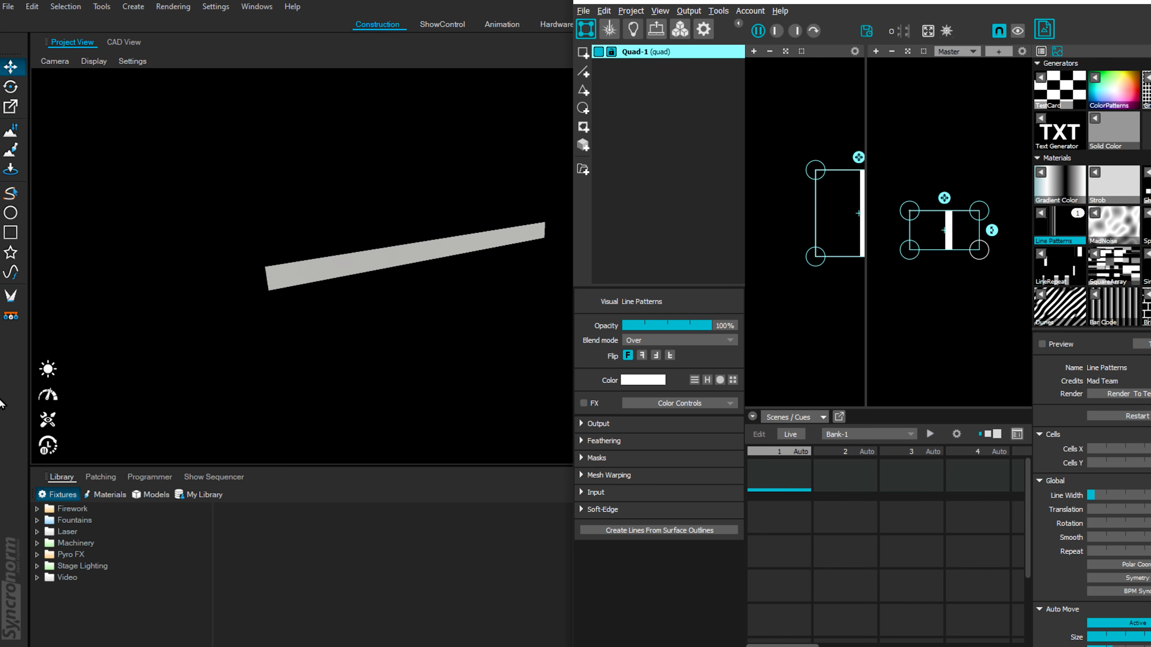
- Switch to Depence and raise the scene's ambient light to a medium level
left_click(48, 369)
left_click_drag(92, 373, 199, 376)
left_click(64, 194)
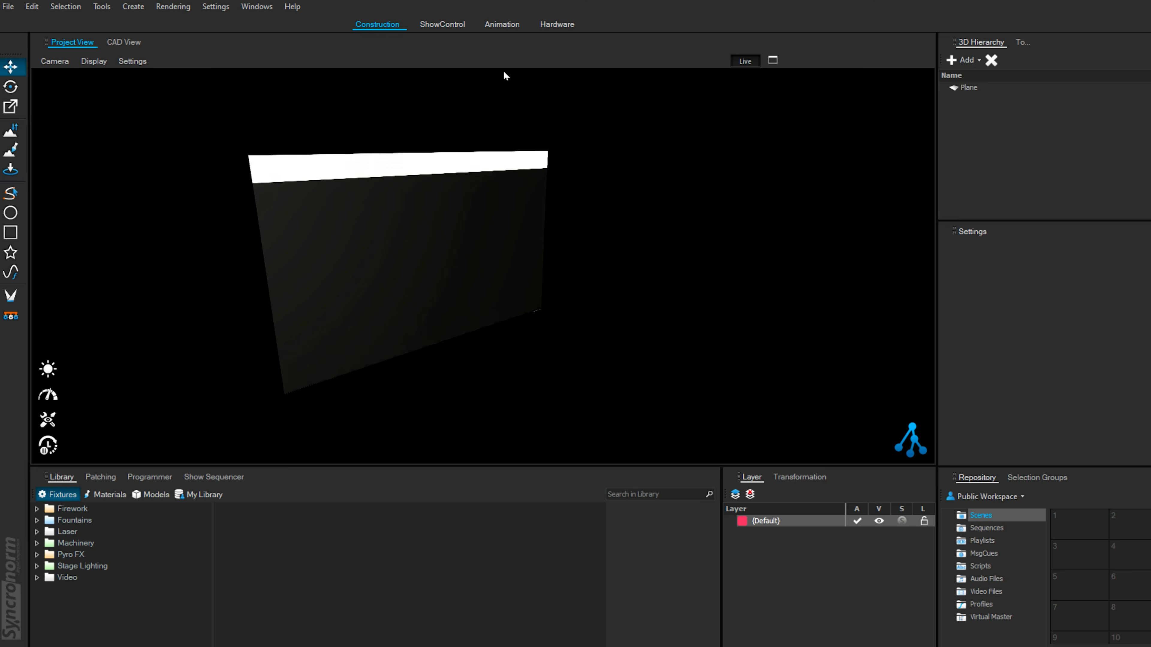
- Leave live mode and rotate the plane a quarter turn within its own surface so it stands in portrait orientation
left_click(745, 61)
left_click(393, 192)
key("e")
left_click_drag(393, 193, 362, 319)
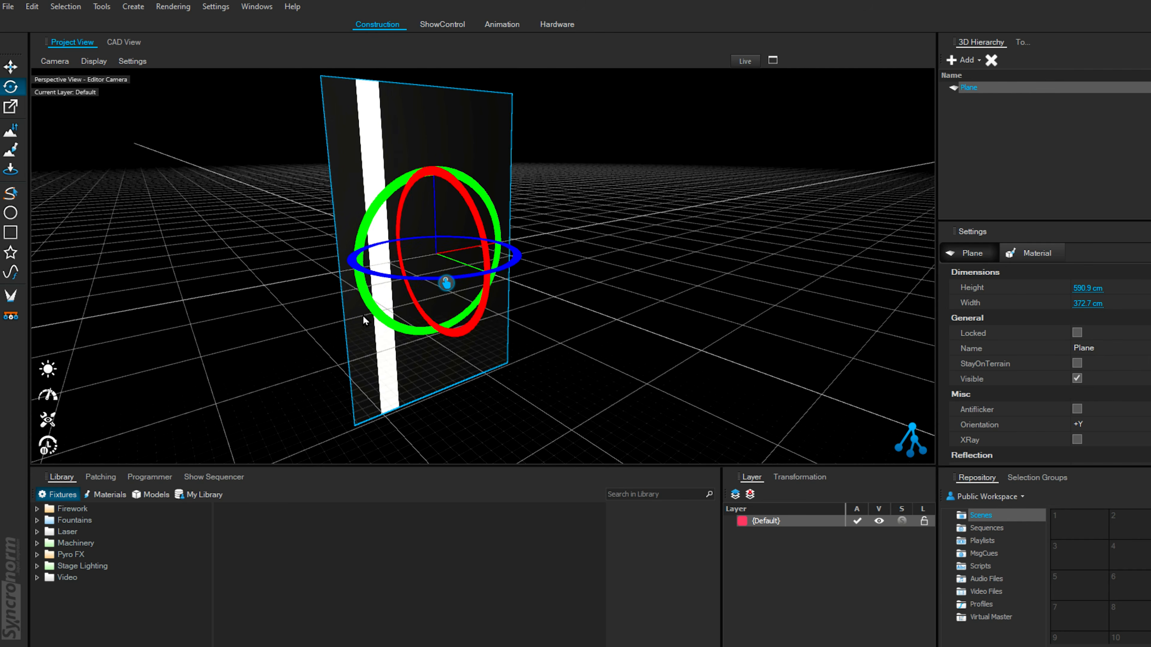
- Stretch the plane to about 988 cm wide and reduce its height to about 470 cm
left_click(6, 69)
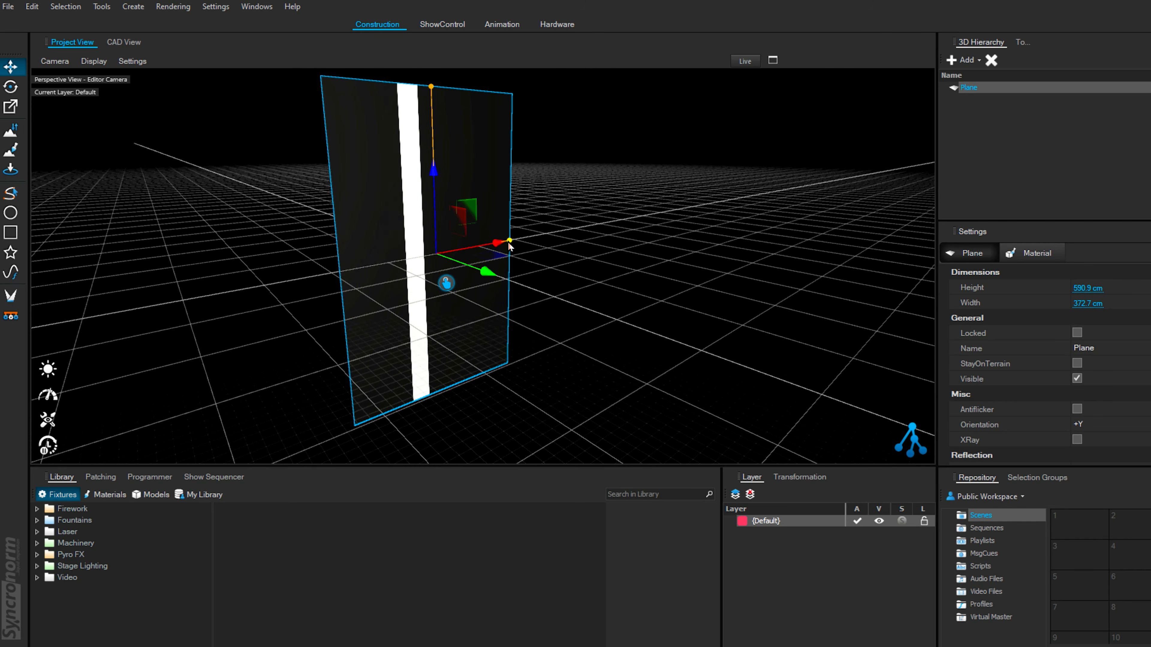
left_click_drag(506, 245, 602, 219)
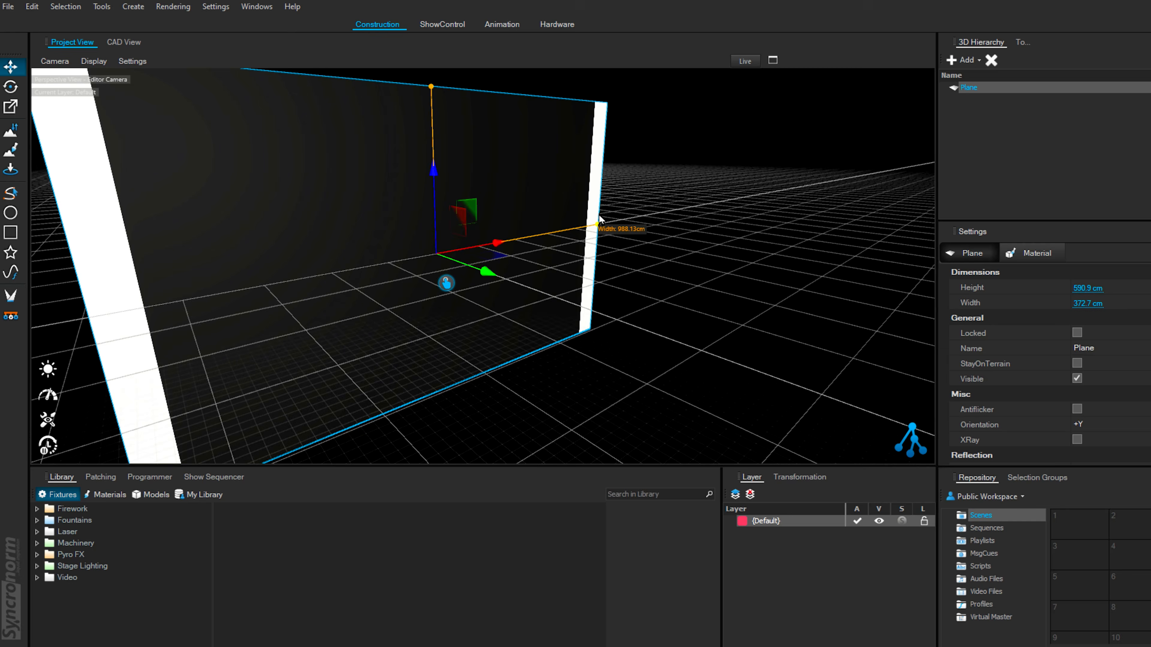
left_click_drag(430, 89, 431, 126)
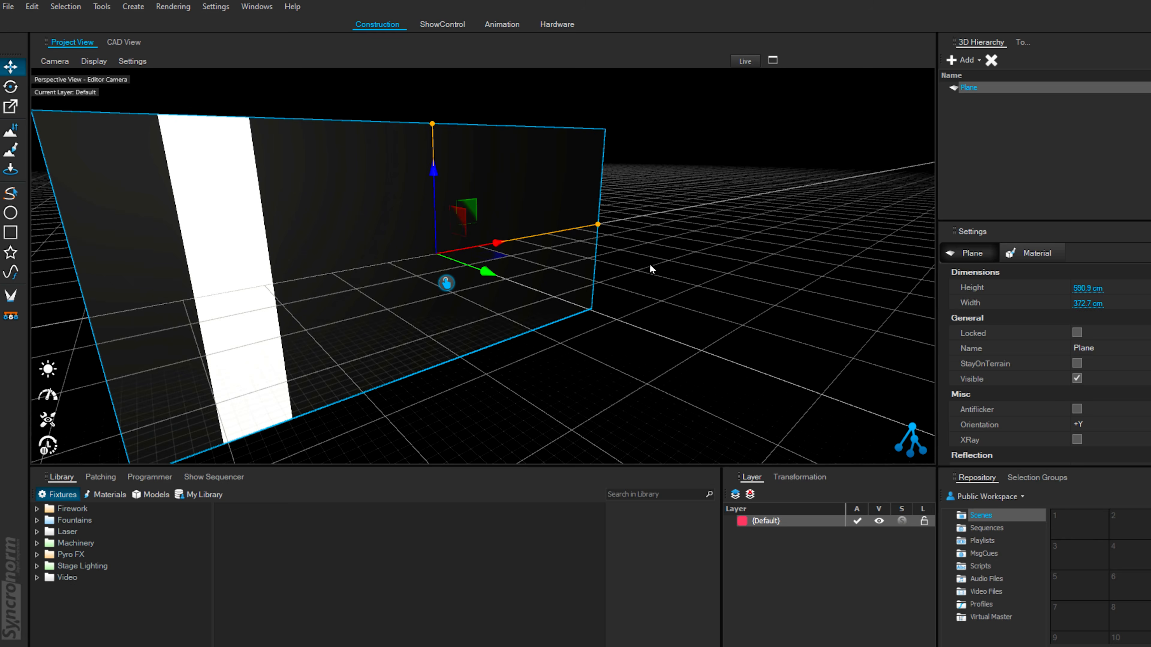
middle_click_drag(649, 264, 542, 281)
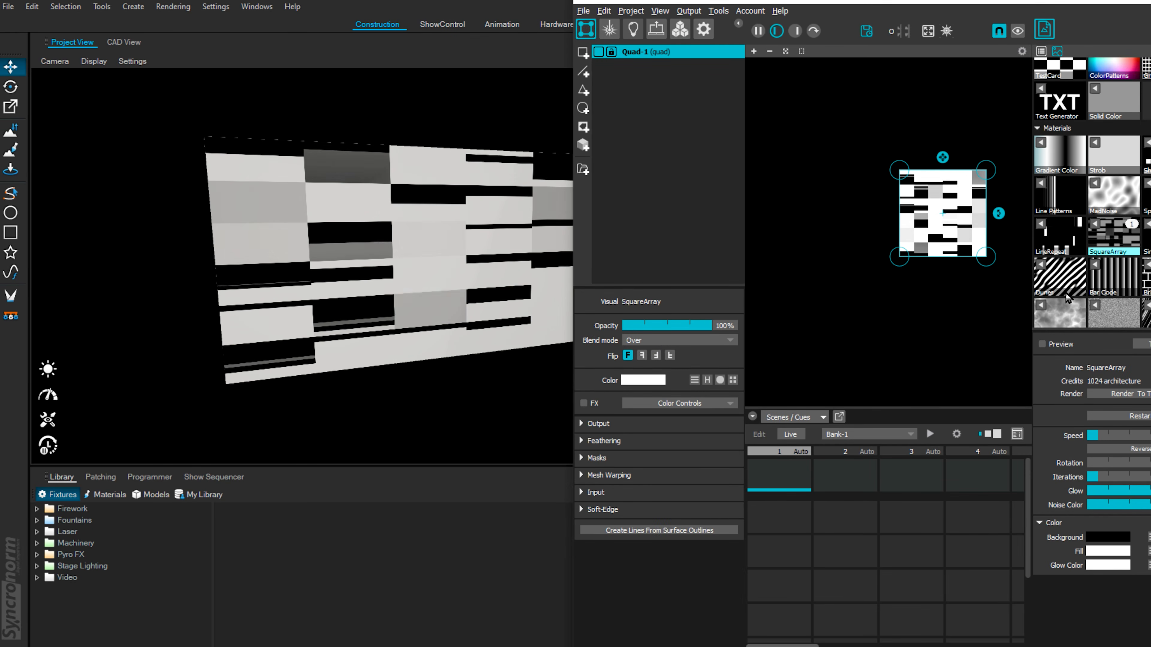
- In MadMapper, apply the Bar Code material to Quad-1, and return to the live view in Depence
left_click(1100, 265)
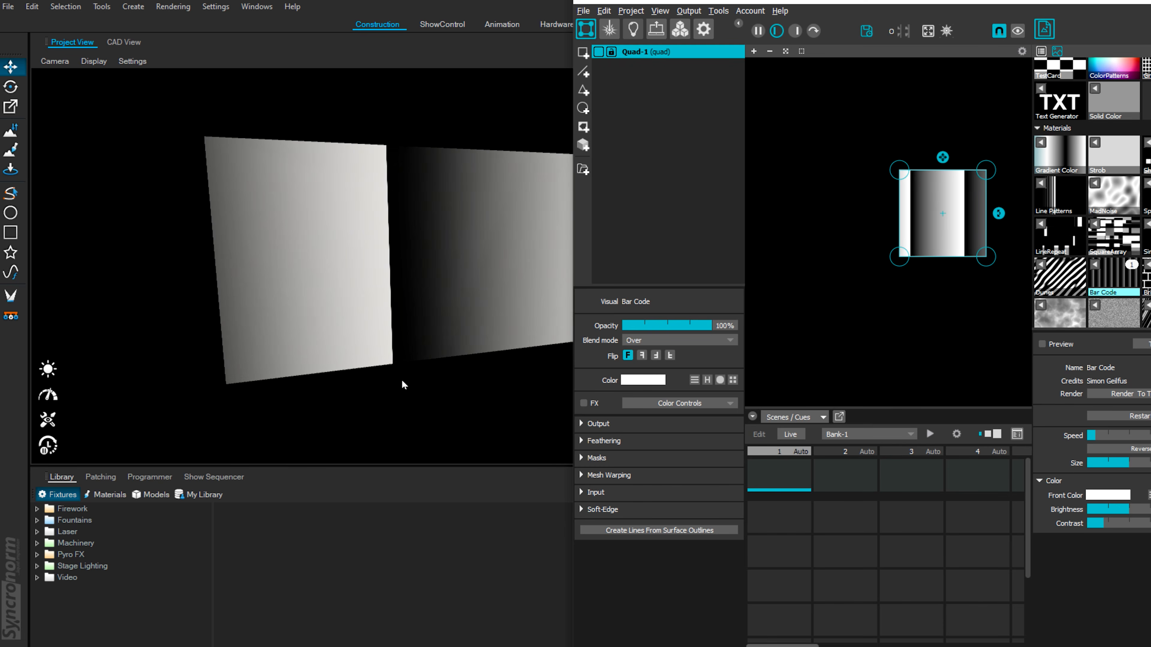
left_click(402, 381)
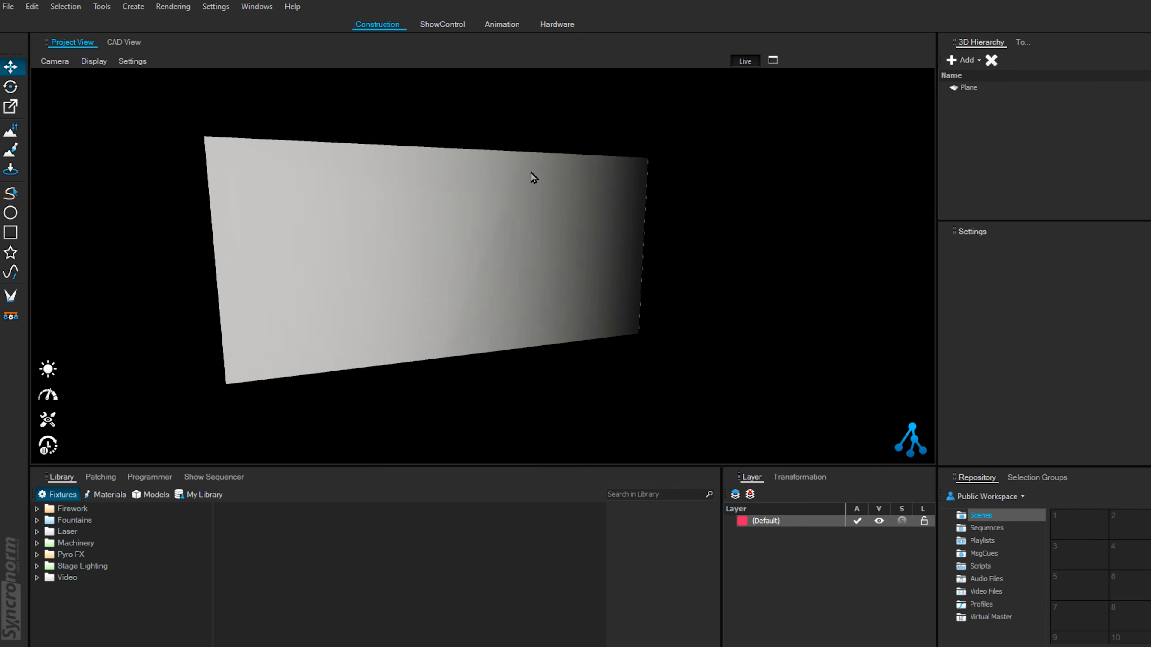
- Select the plane in the scene hierarchy and try to delete it
left_click(969, 88)
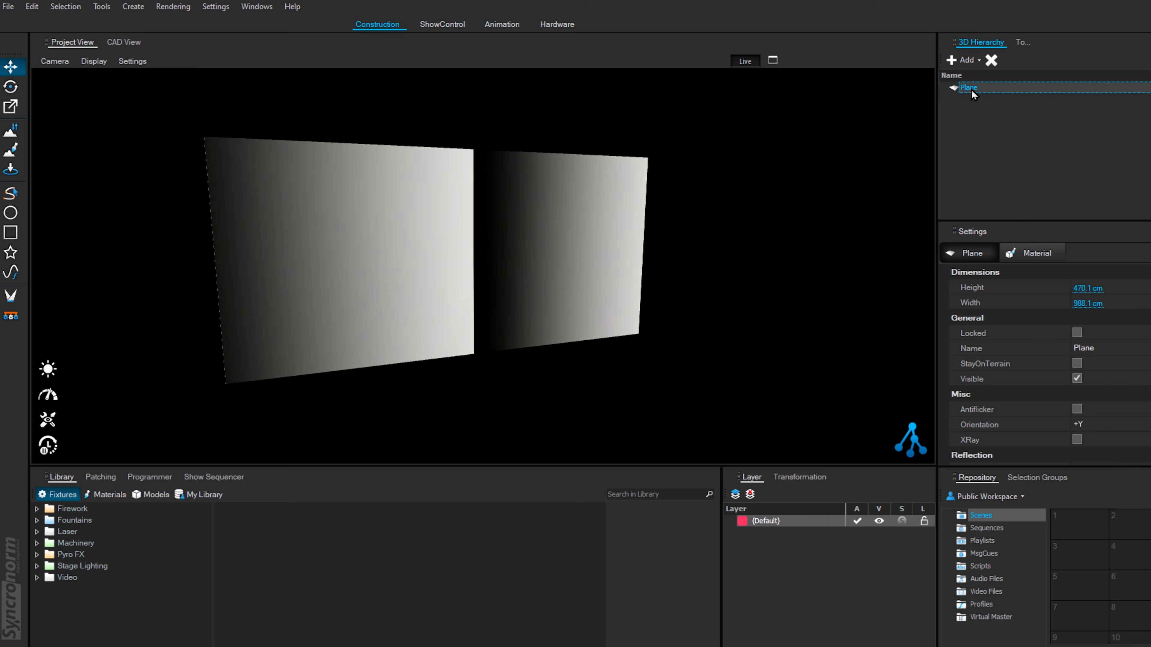
key("Delete")
key("Return")
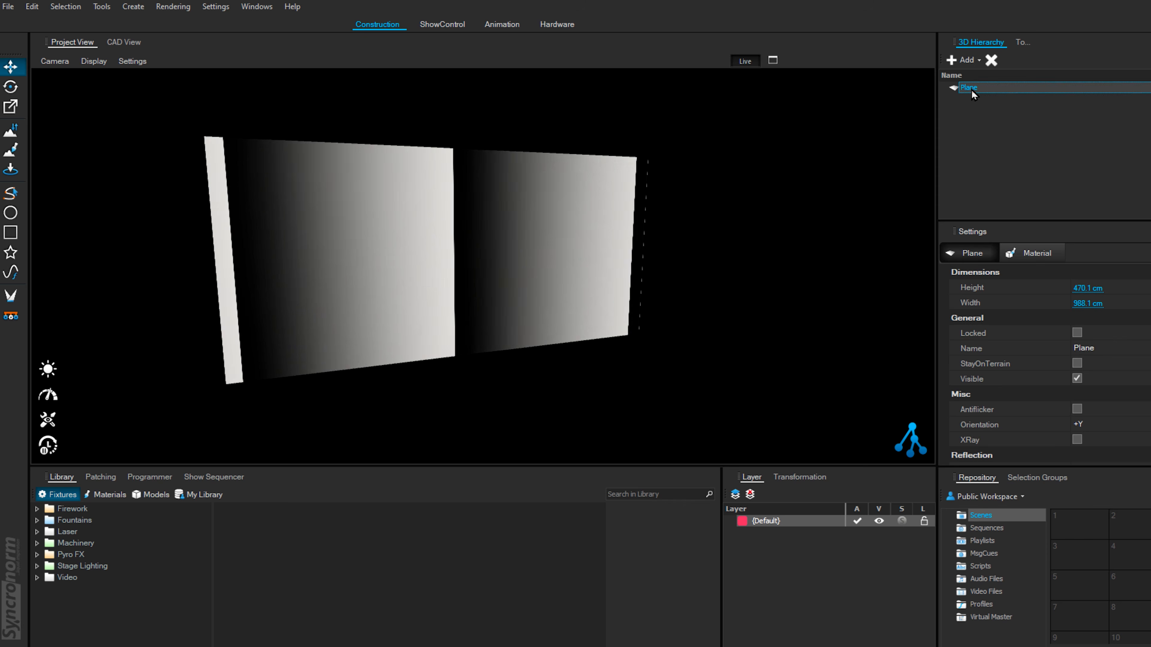
- Switch to the browser, search 3D Warehouse for "dj stage", choose the "Stage dj" model and view it in SketchUp
key("alt+Tab")
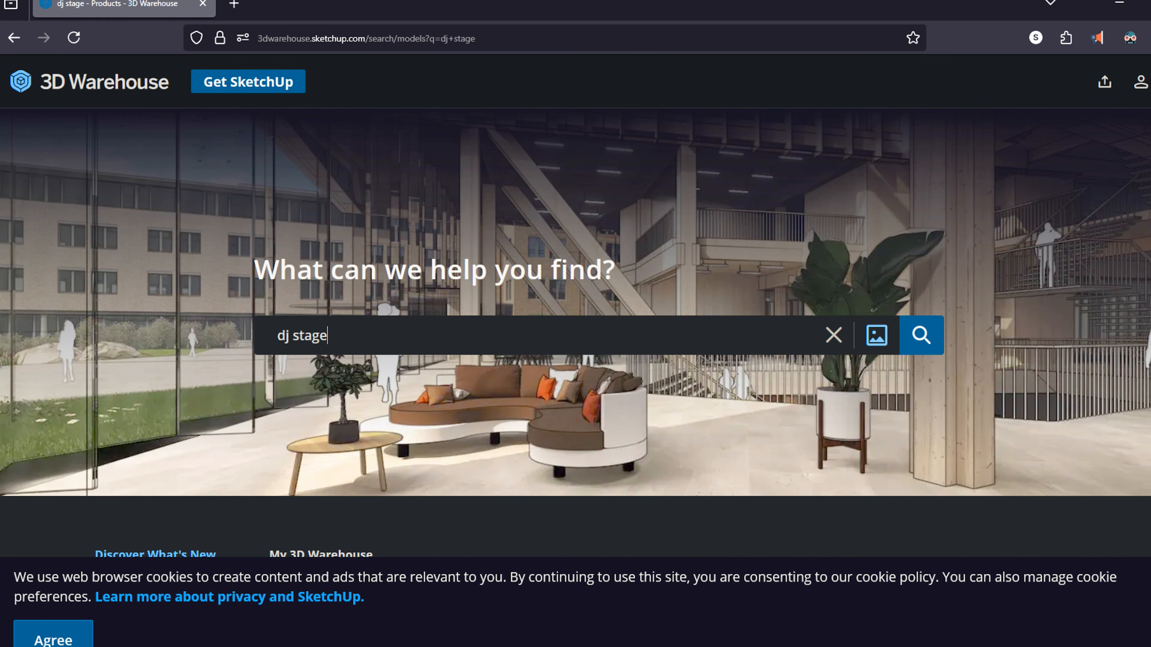
key("Return")
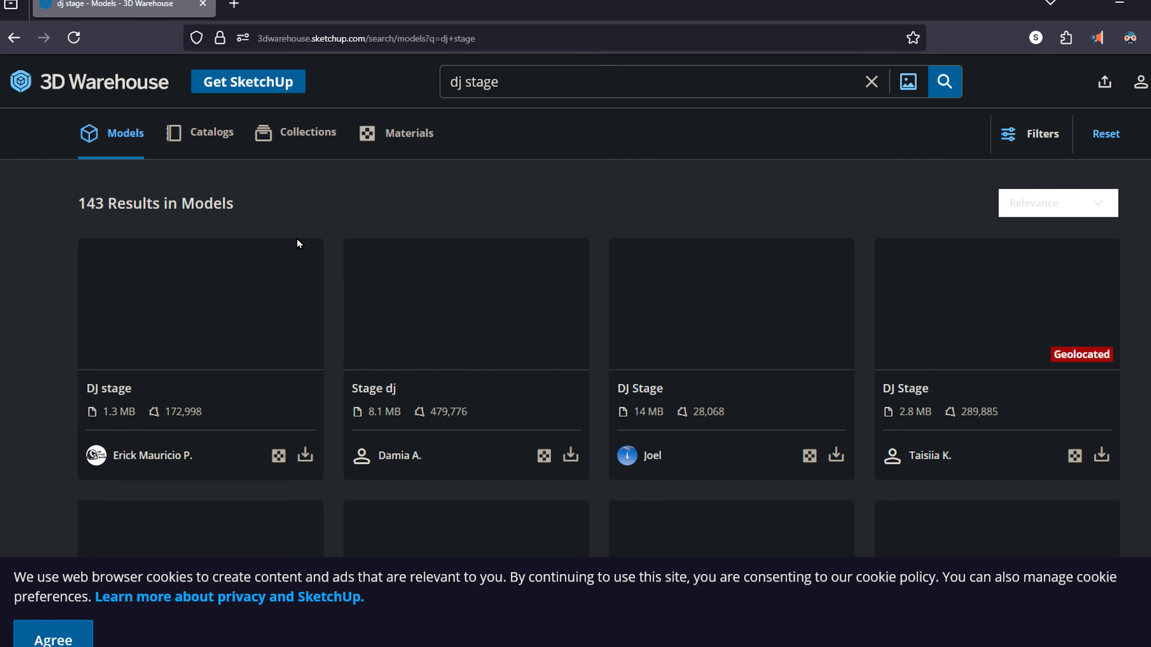
scroll(493, 226, "down", 2)
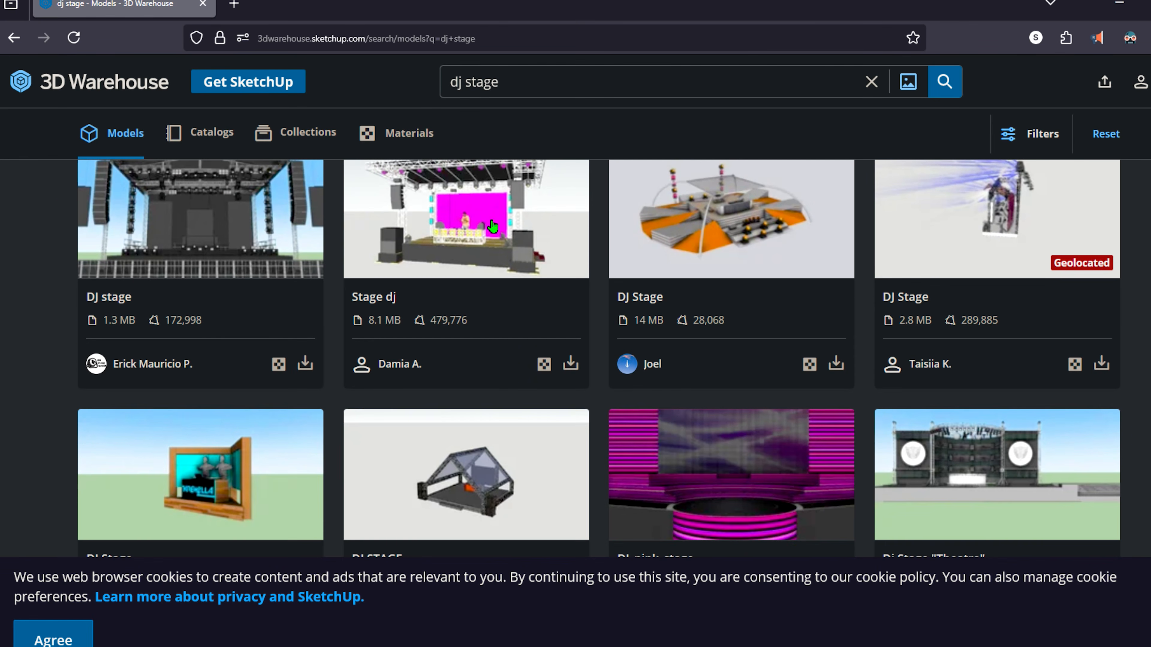
left_click(461, 249)
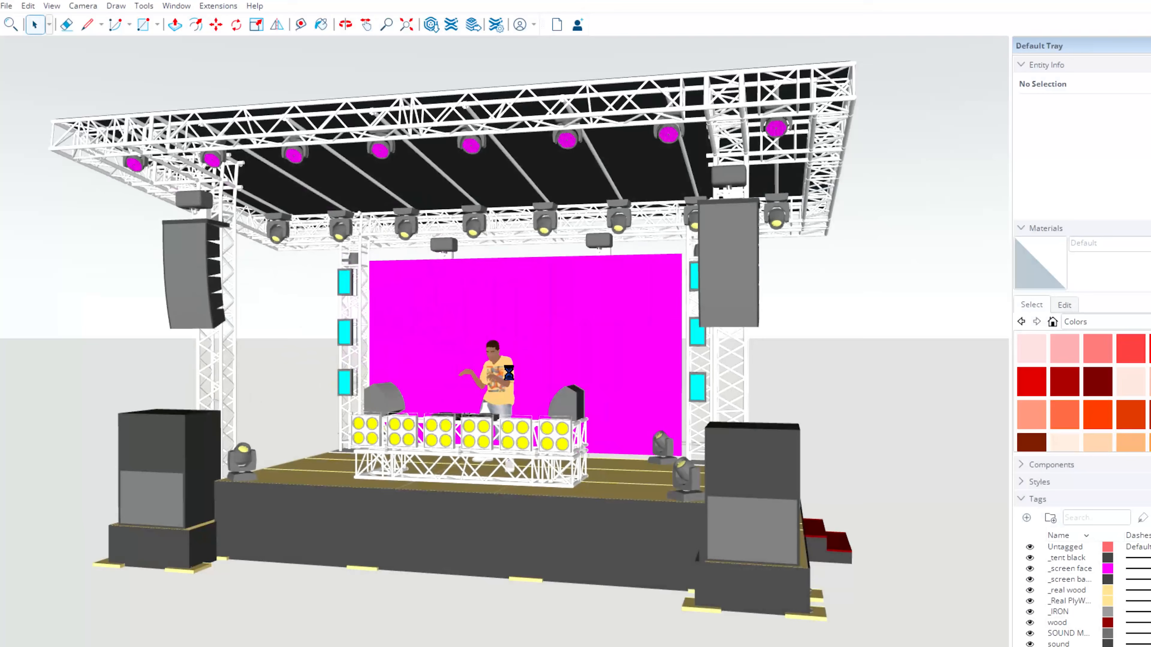
left_click_drag(277, 346, 307, 275)
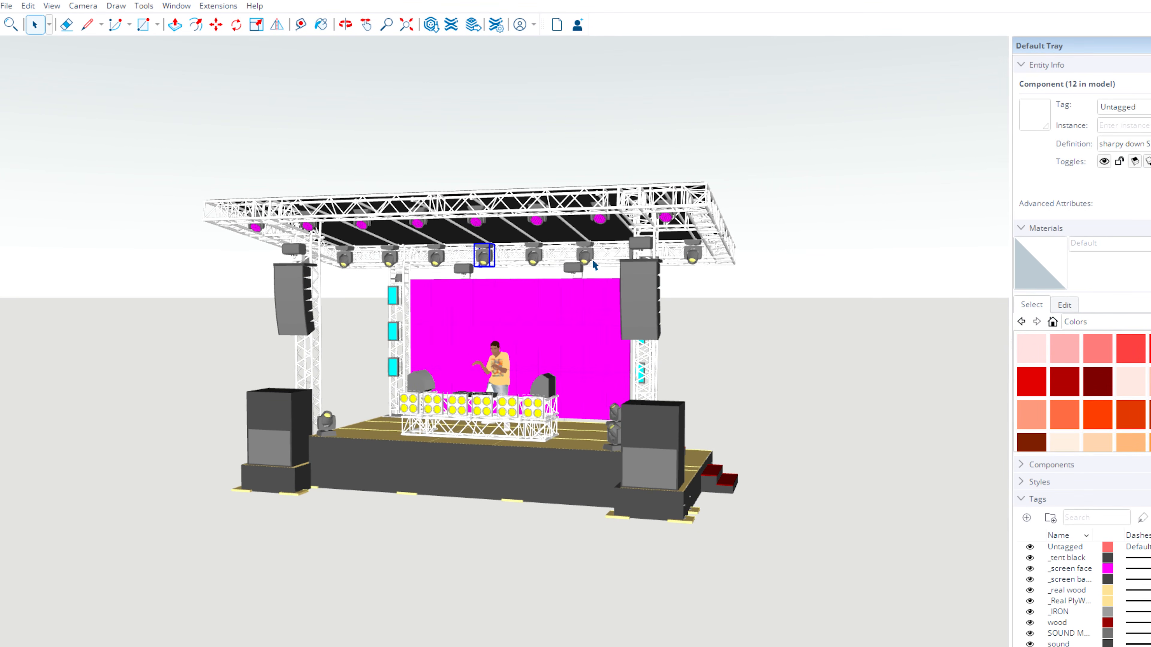
- Delete the upper rows of magenta LED screen panels behind the DJ booth on the stage model
scroll(583, 336, "up", 8)
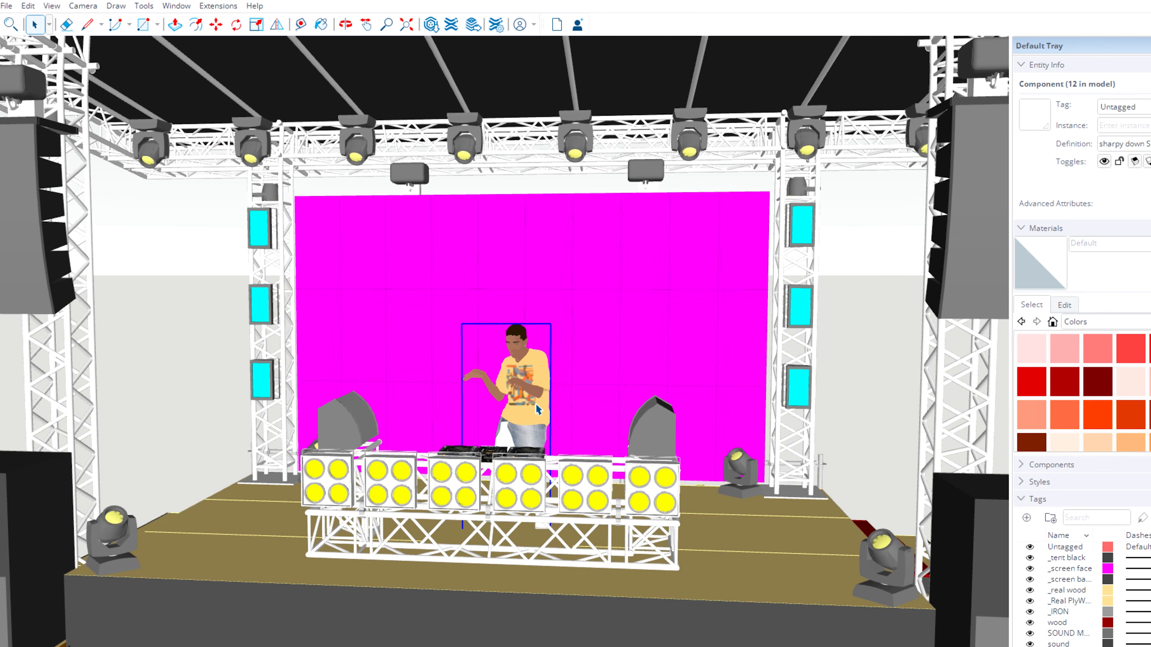
middle_click_drag(533, 274, 452, 285)
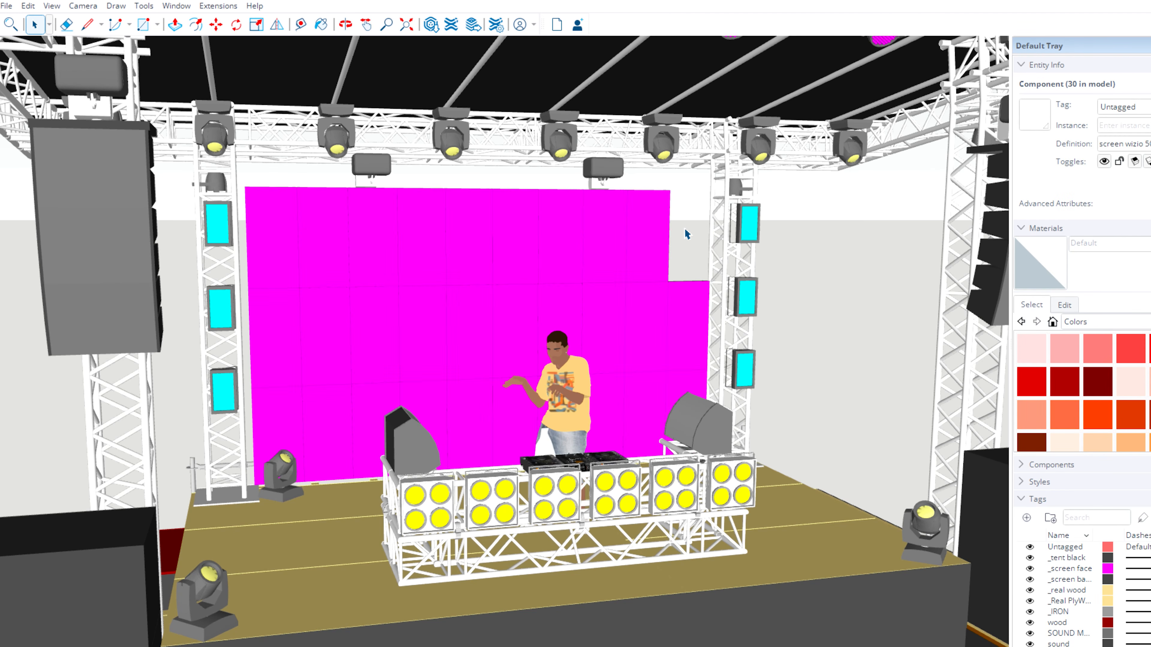
key("Delete")
key("Delete")
left_click_drag(352, 245, 286, 356)
key("Delete")
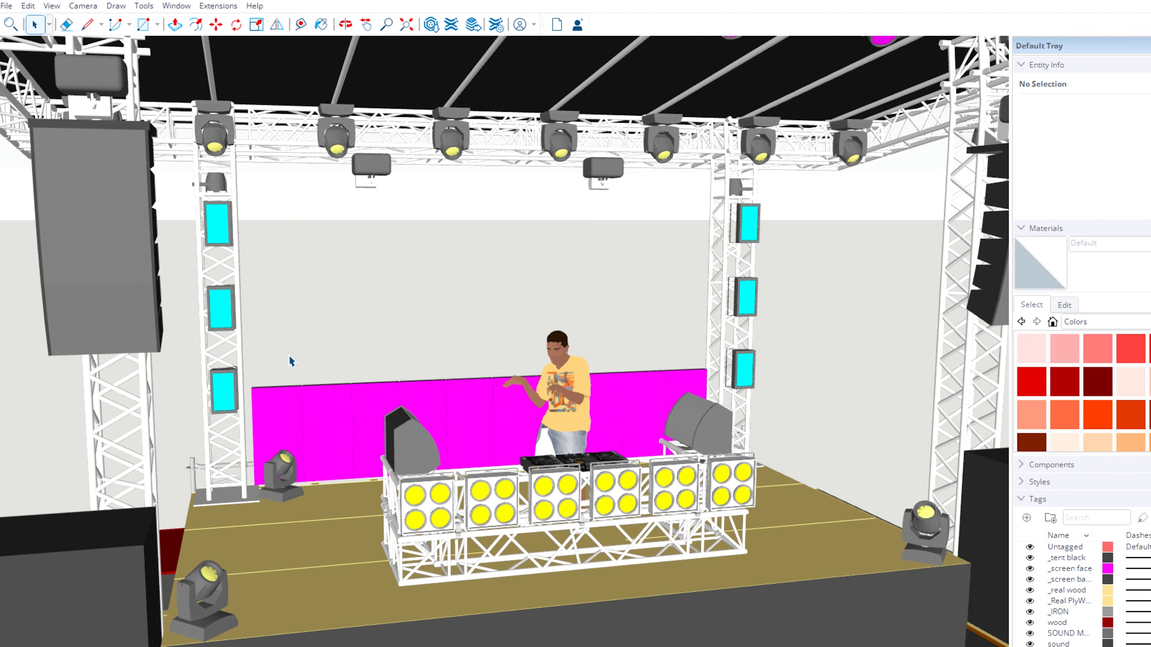
- Working from the rear of the stage, remove the remaining bottom row of LED screen panels
middle_click_drag(267, 390, 1002, 393)
key("space")
left_click_drag(653, 430, 324, 416)
key("Delete")
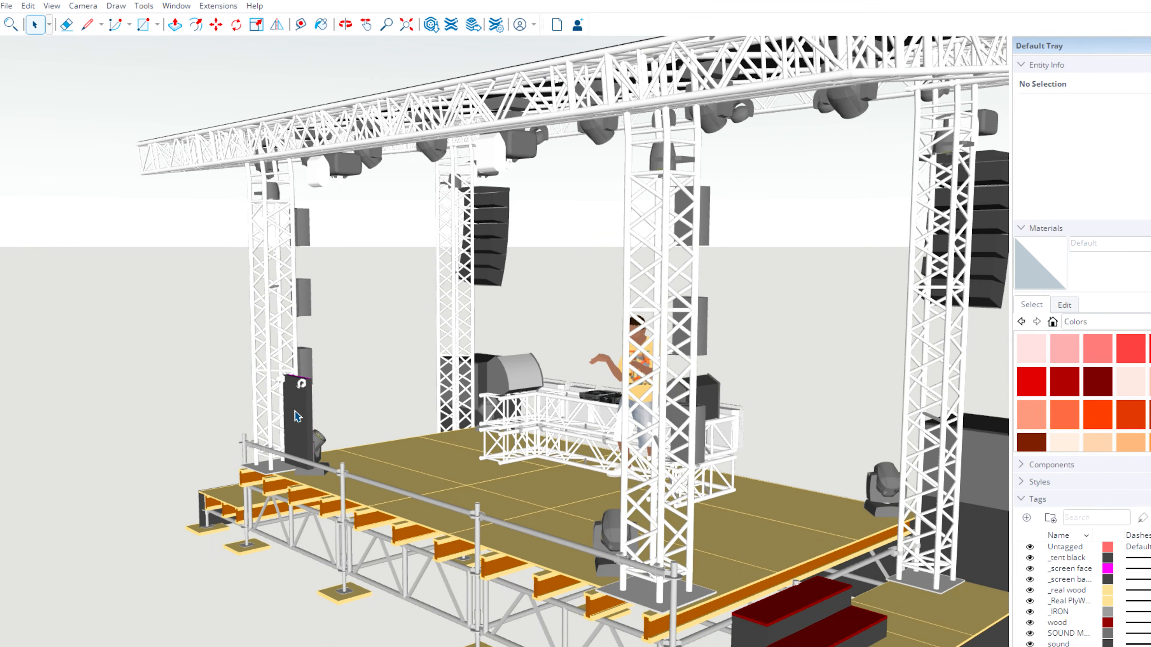
middle_click_drag(589, 386, 108, 346)
left_click_drag(108, 346, 320, 387)
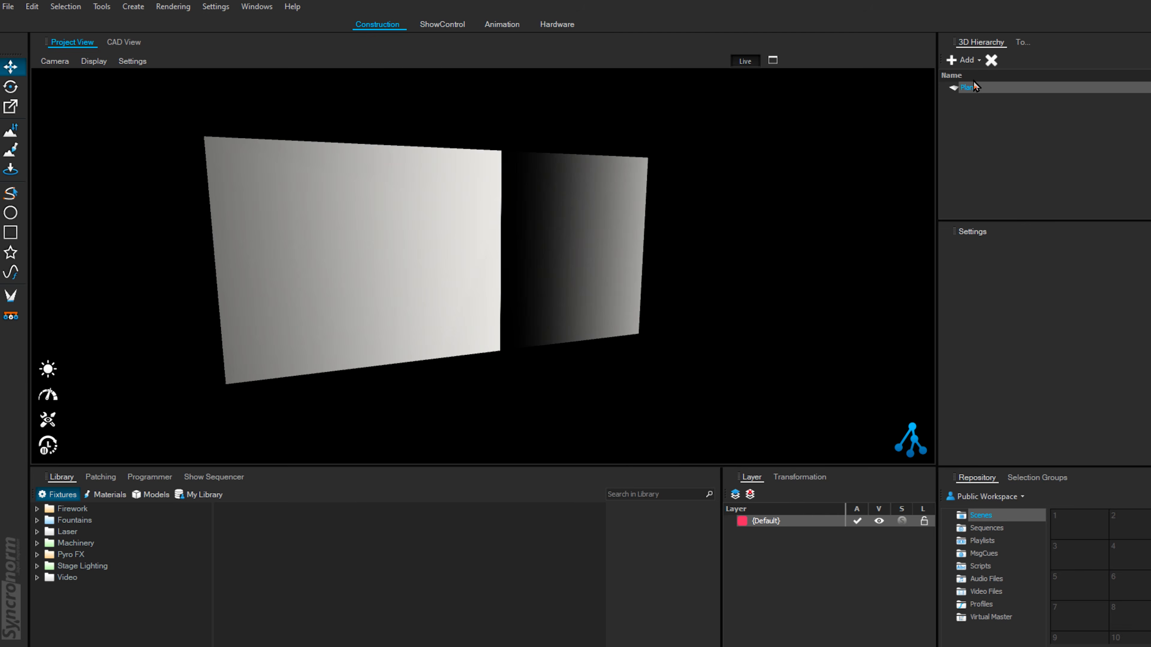
- In Depence, import the "stage 1" SketchUp model and move the screen plane back and up into the stage
left_click(973, 82)
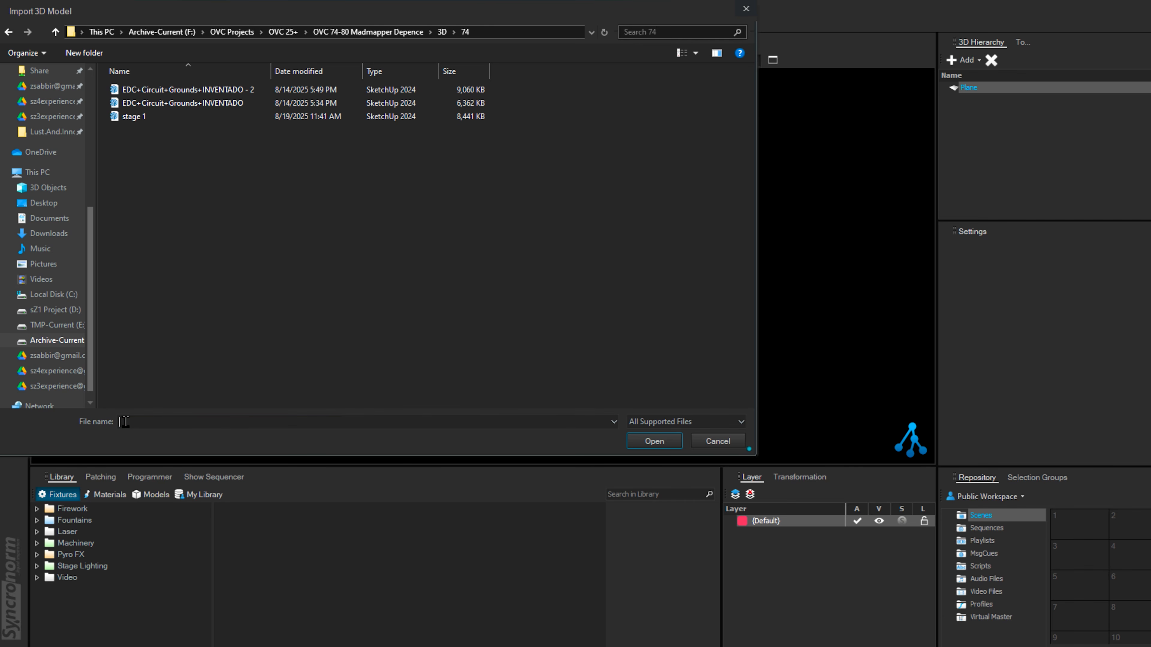
double_click(135, 116)
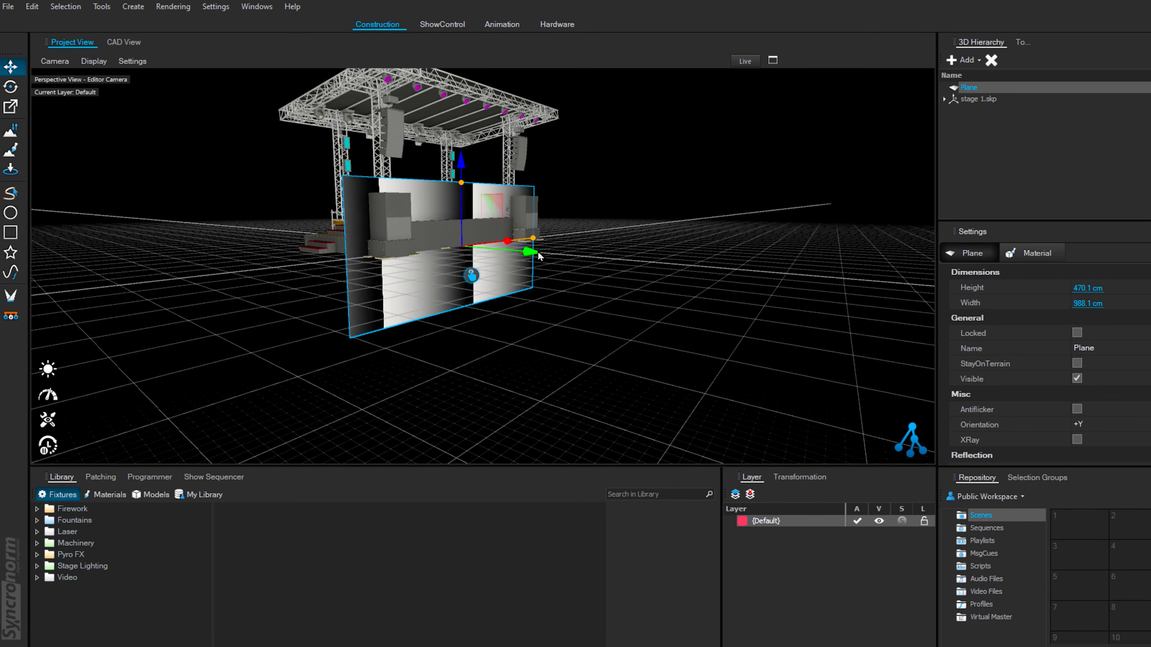
left_click_drag(529, 251, 461, 245)
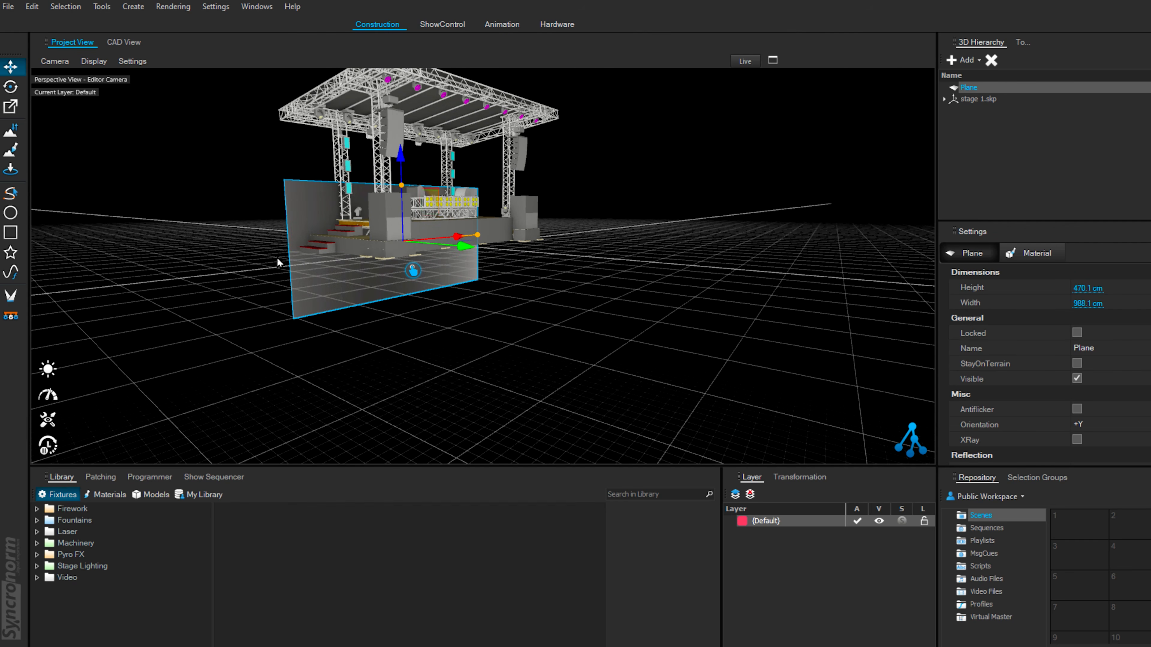
middle_click_drag(436, 330, 459, 376)
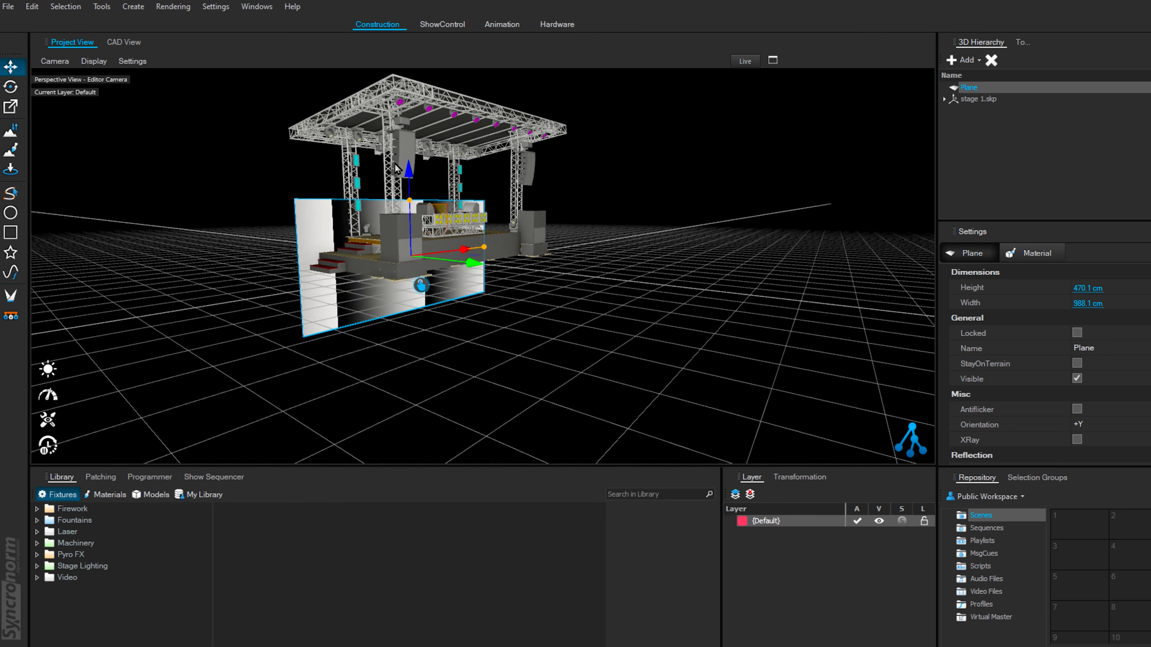
left_click_drag(407, 180, 405, 103)
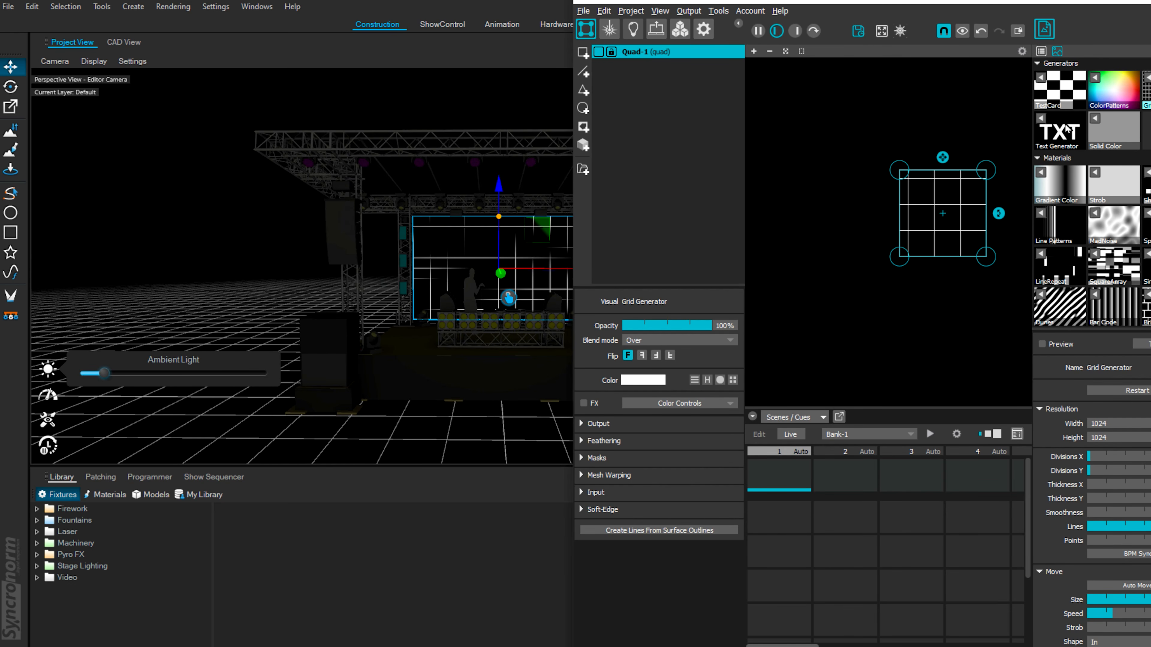
- In MadMapper, open the full material library in a maximized window and show the public online materials
scroll(1072, 297, "down", 3)
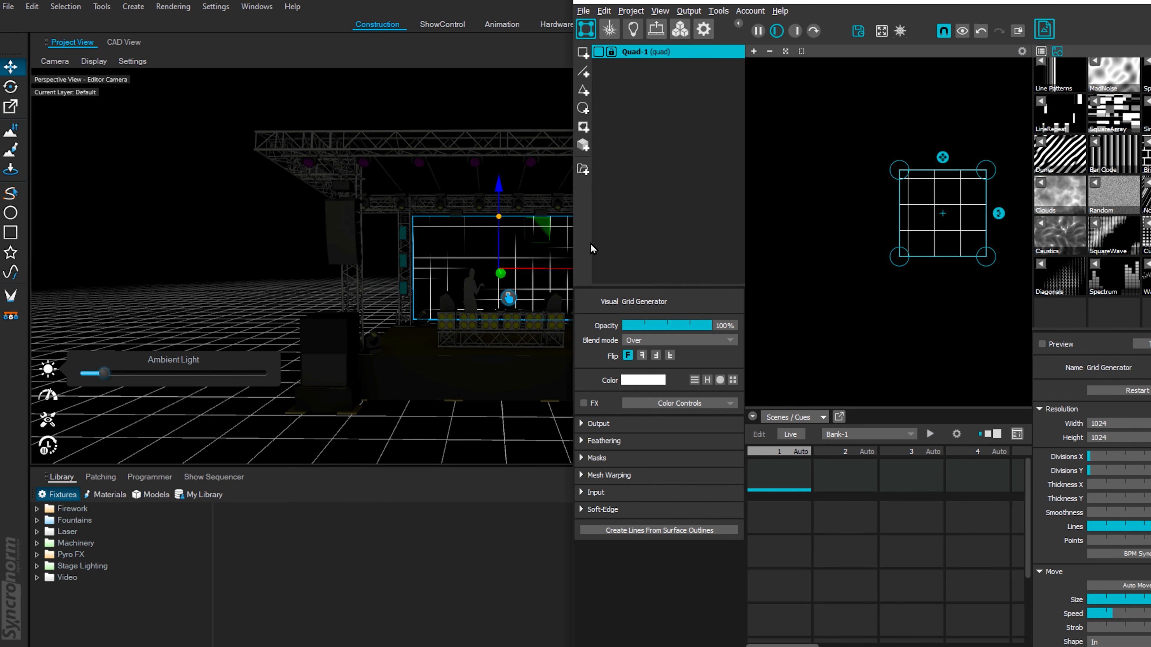
scroll(1134, 191, "up", 2)
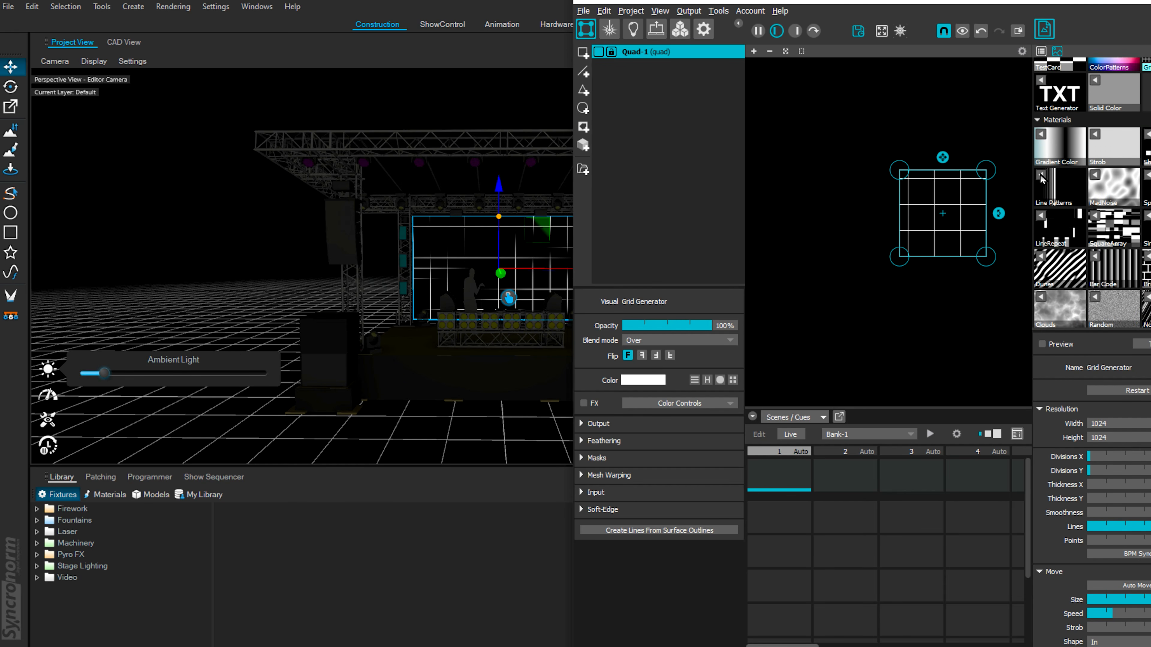
scroll(1130, 209, "down", 4)
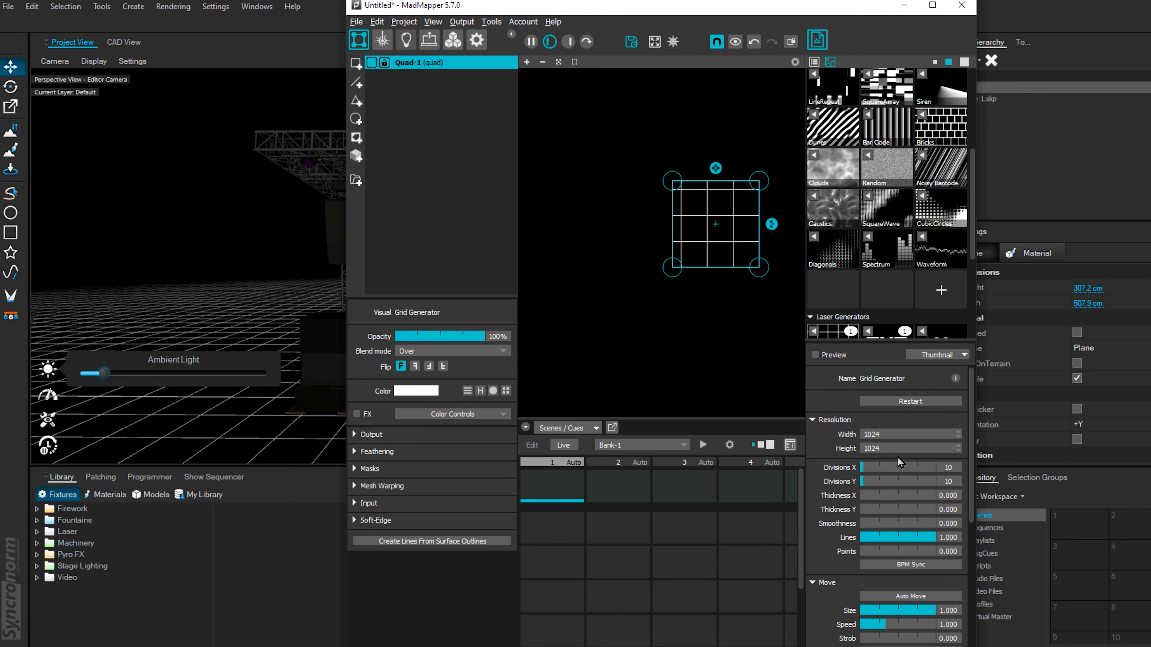
left_click(940, 291)
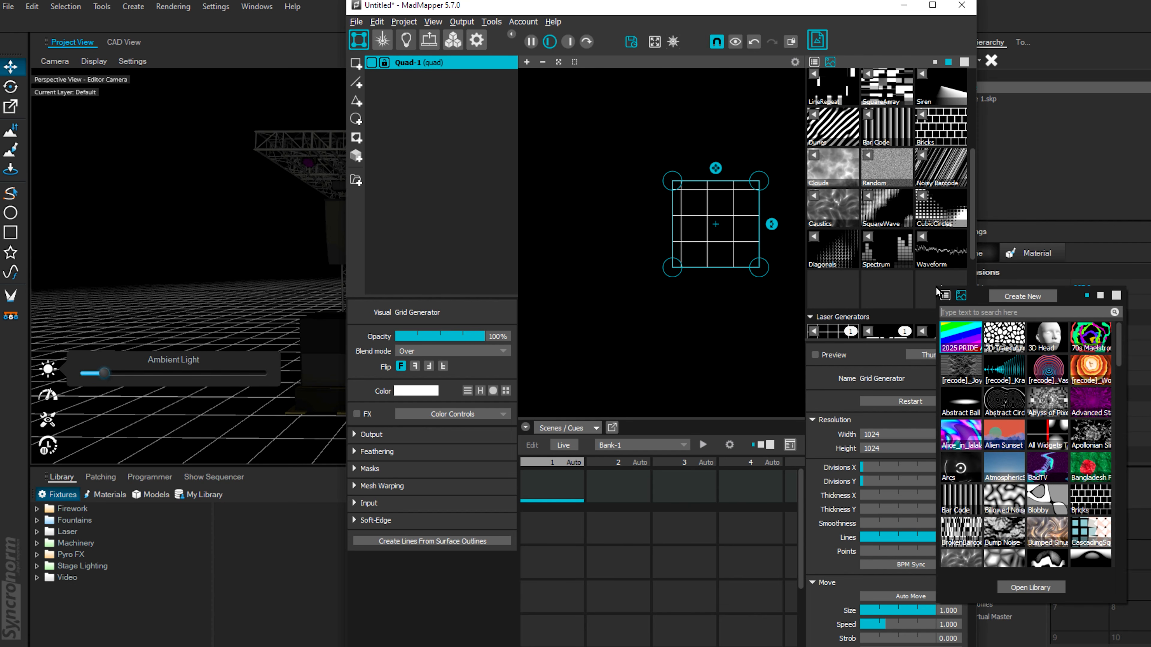
left_click(1015, 590)
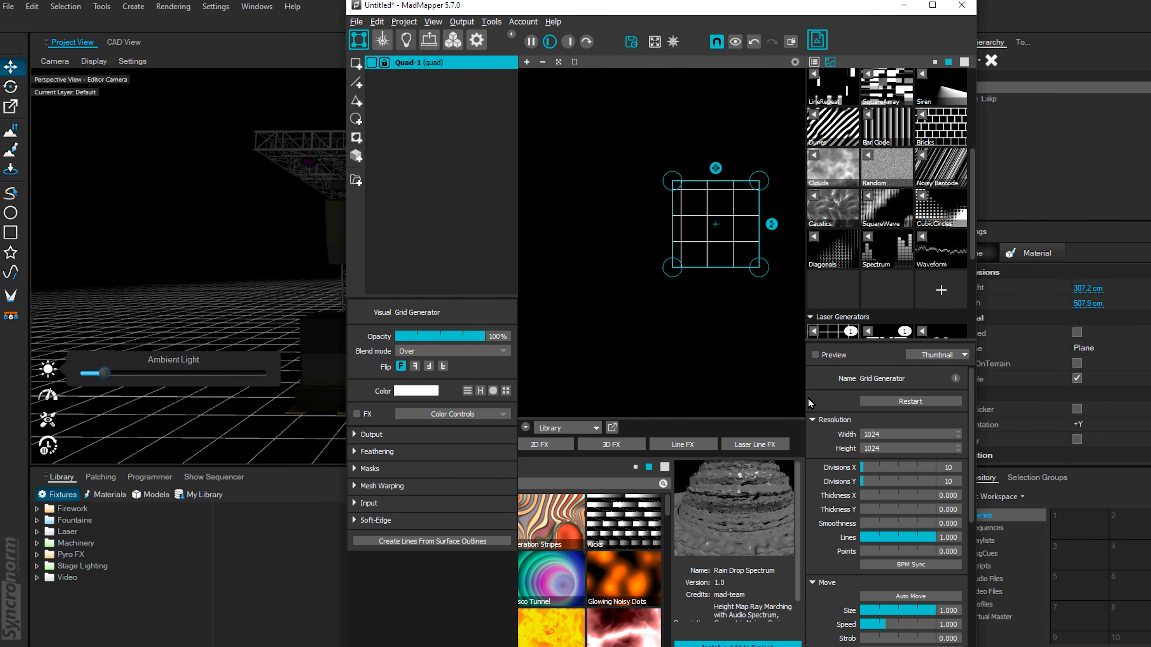
left_click(934, 6)
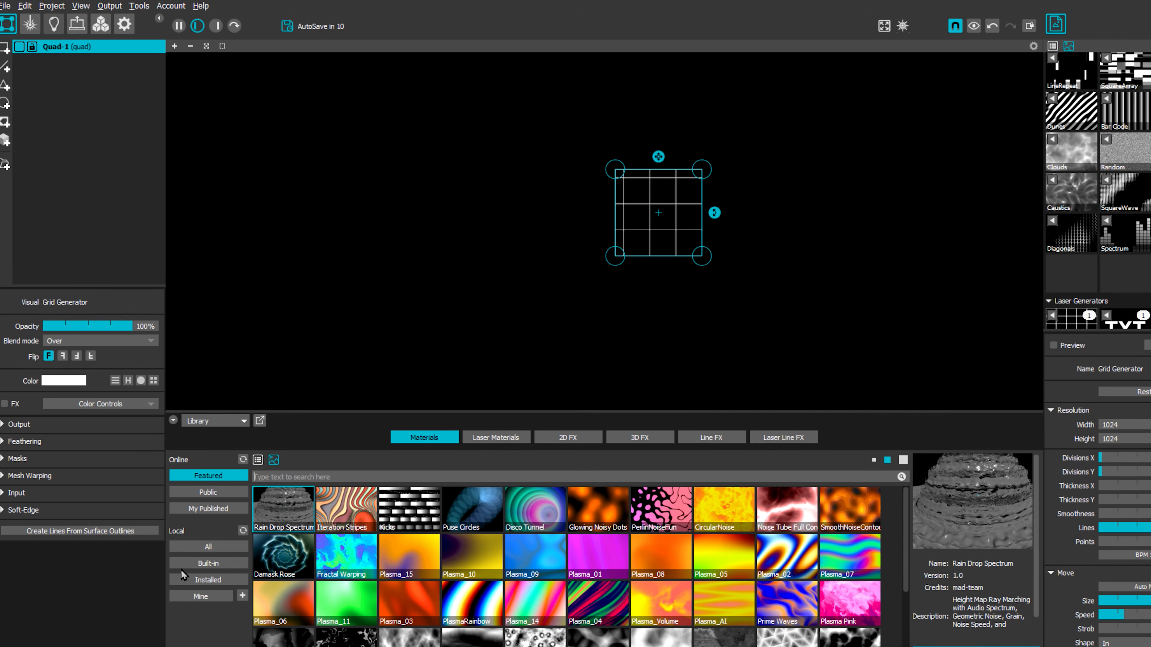
left_click(196, 493)
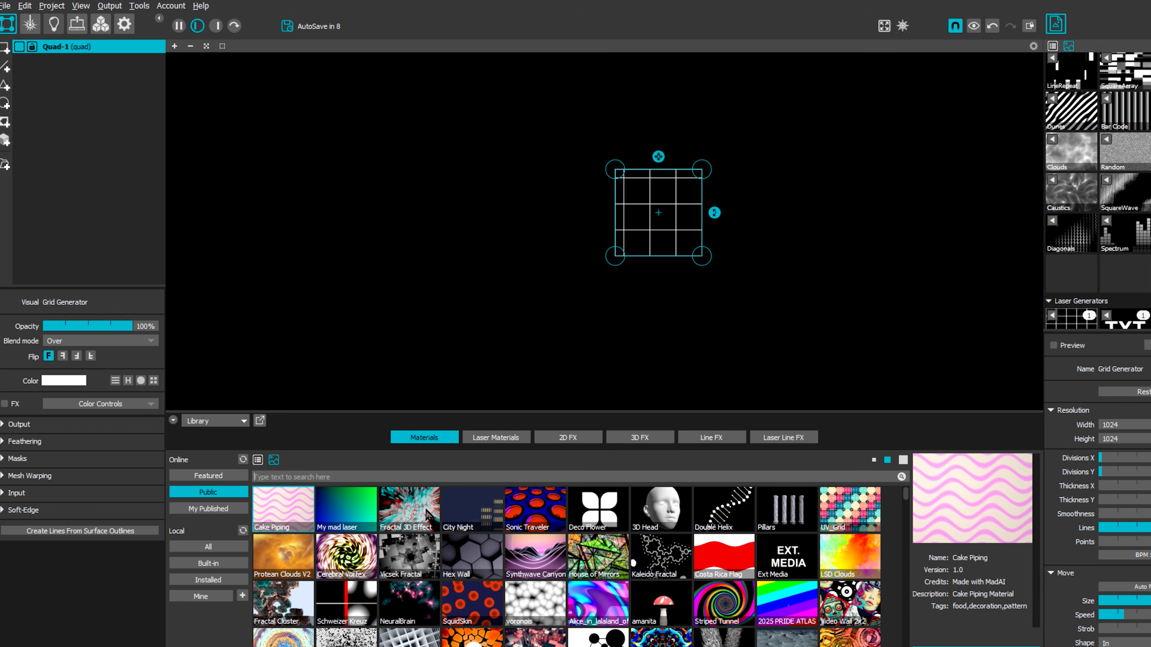
- Browse the public materials and add the Hex Wall material to the project
scroll(766, 515, "down", 10)
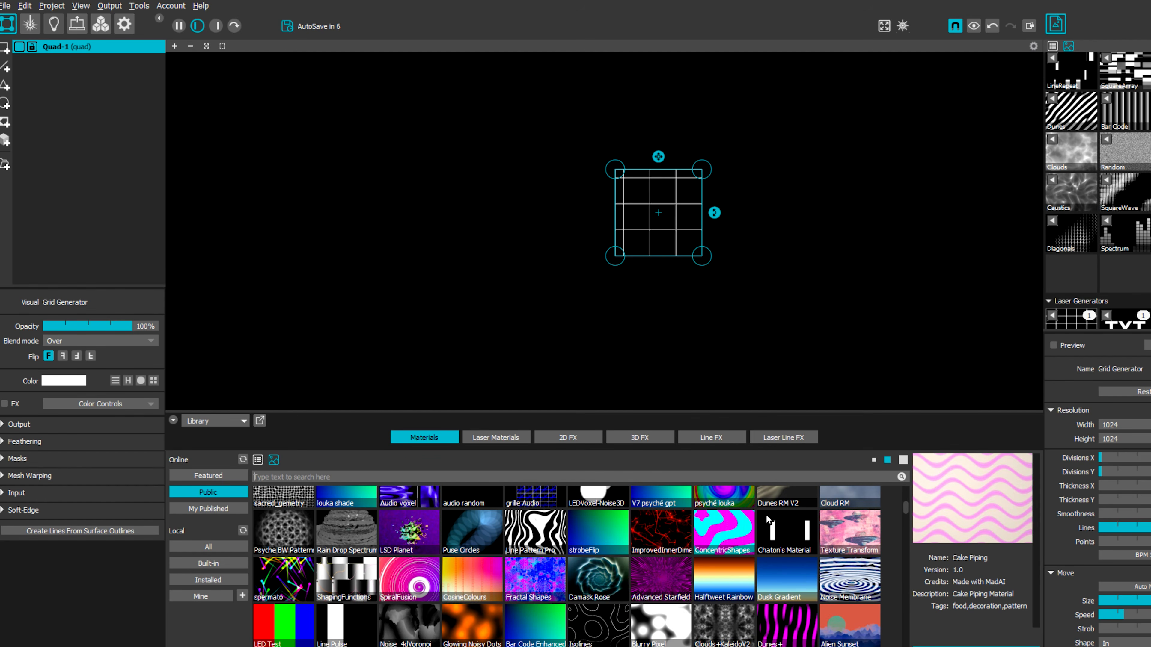
scroll(766, 515, "up", 10)
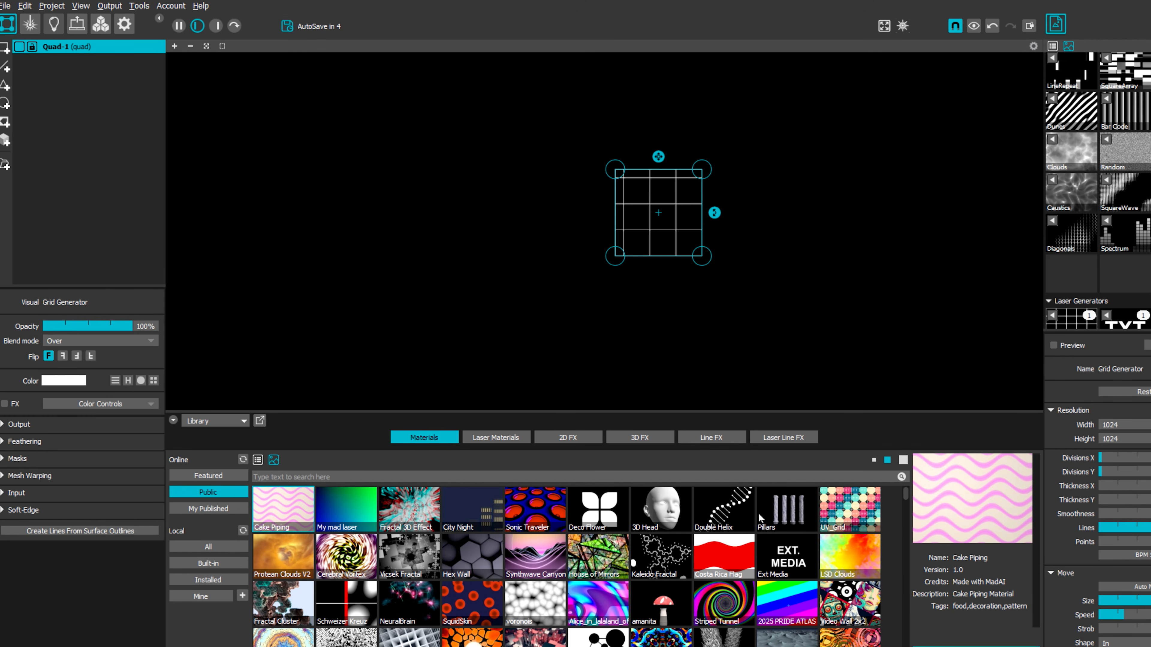
scroll(740, 551, "down", 6)
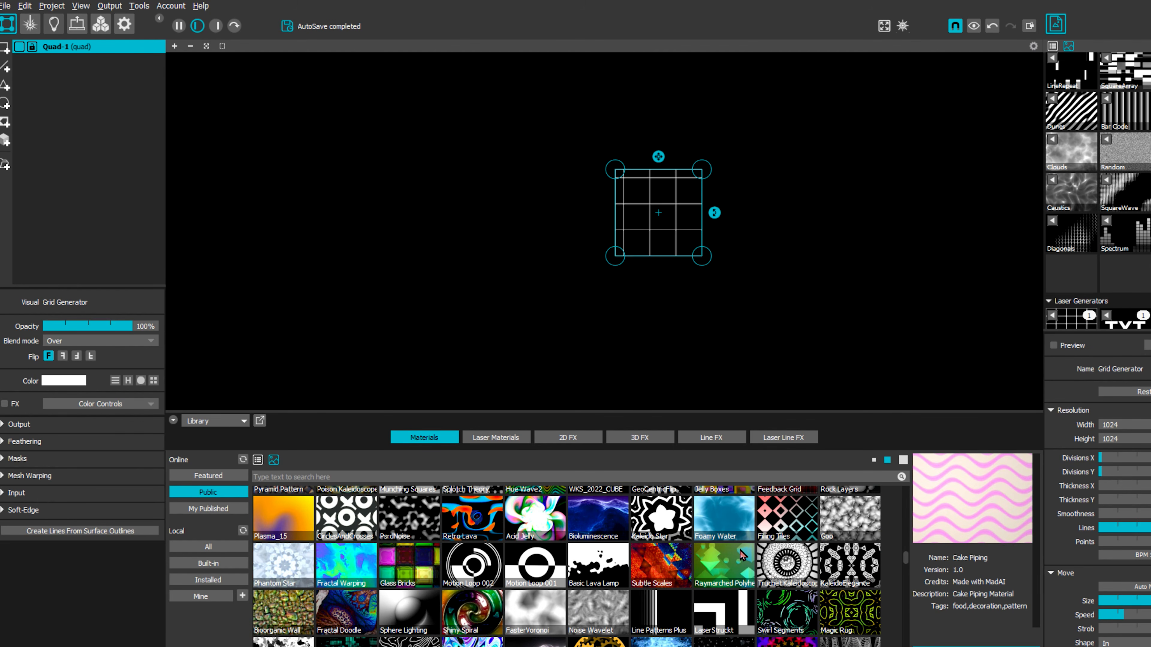
scroll(740, 550, "up", 6)
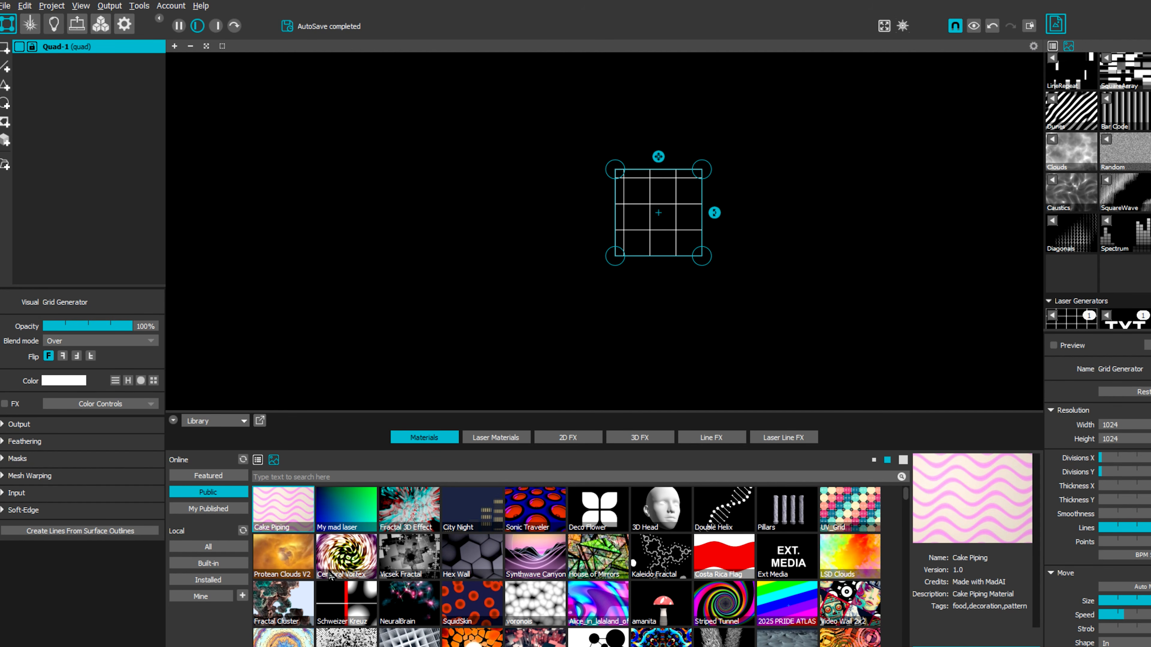
left_click(442, 560)
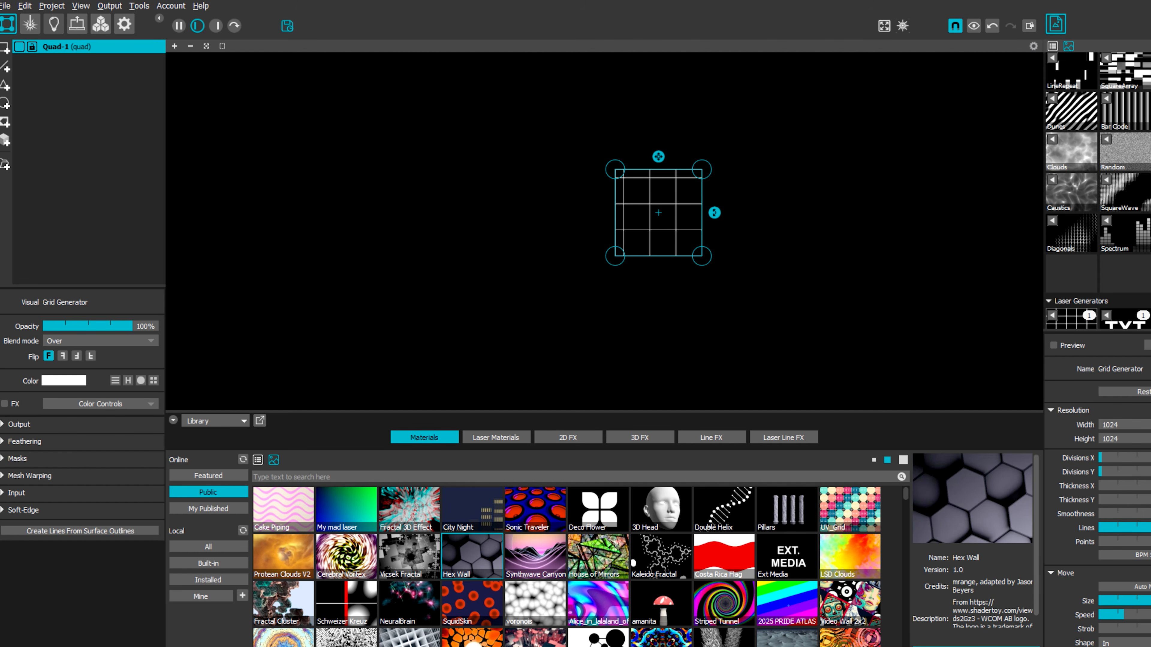
left_click(976, 646)
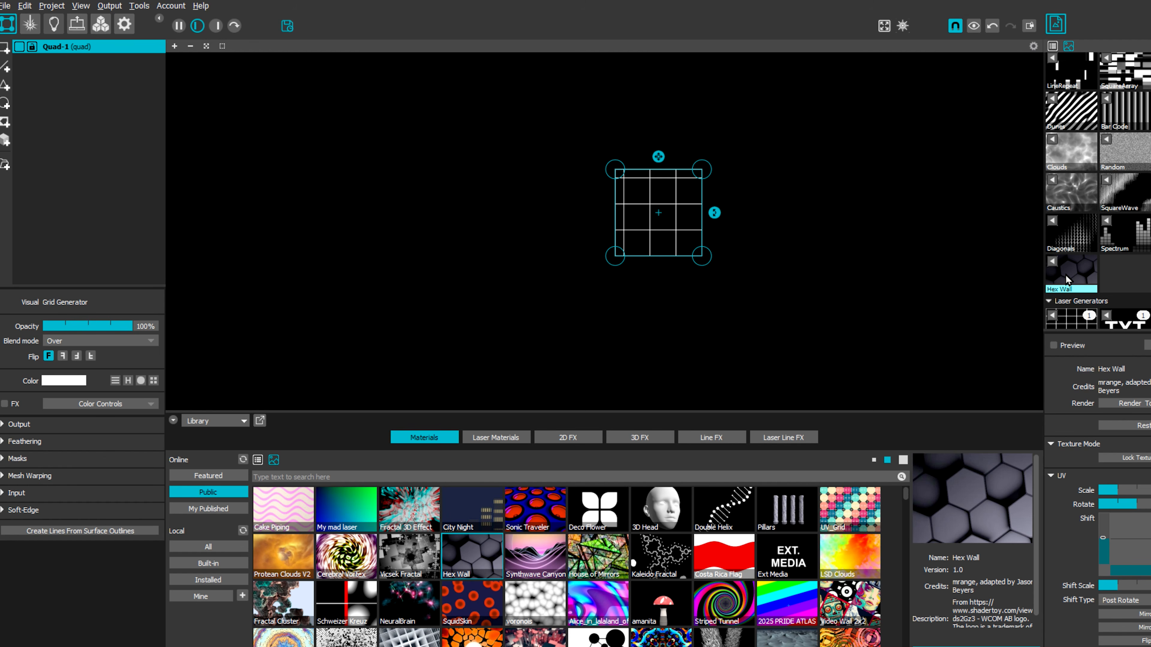
- Apply Hex Wall to Quad-1 with Render To Texture enabled, and stretch the quad's input corners to the full 1920 x 1080 texture
left_click(1127, 404)
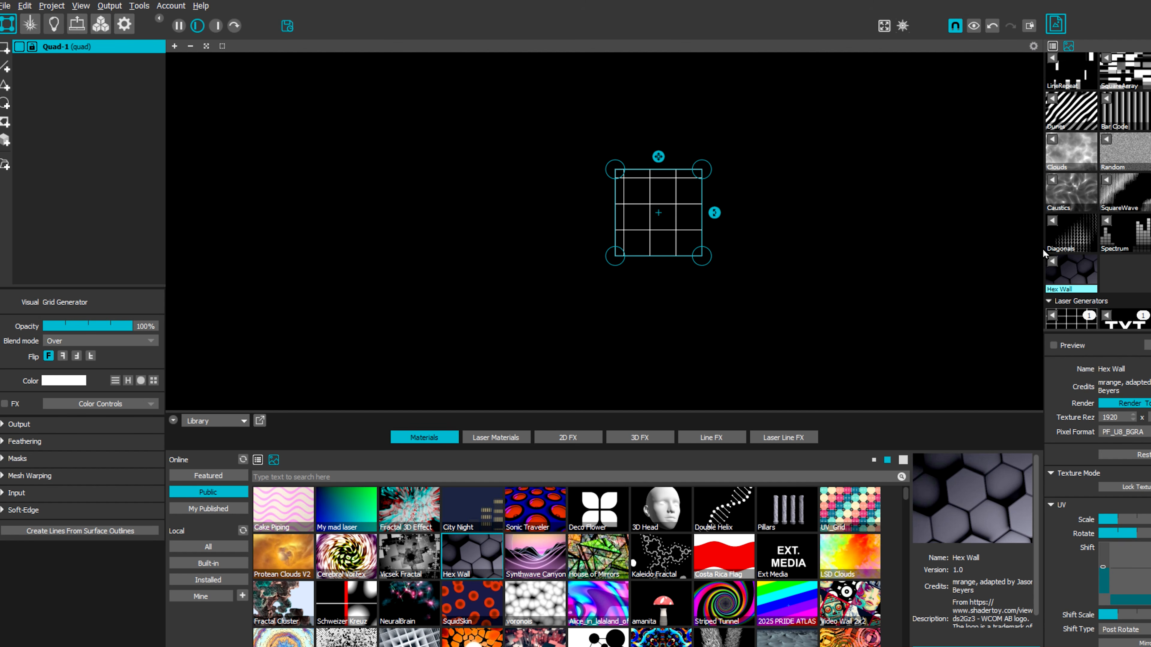
left_click(1051, 269)
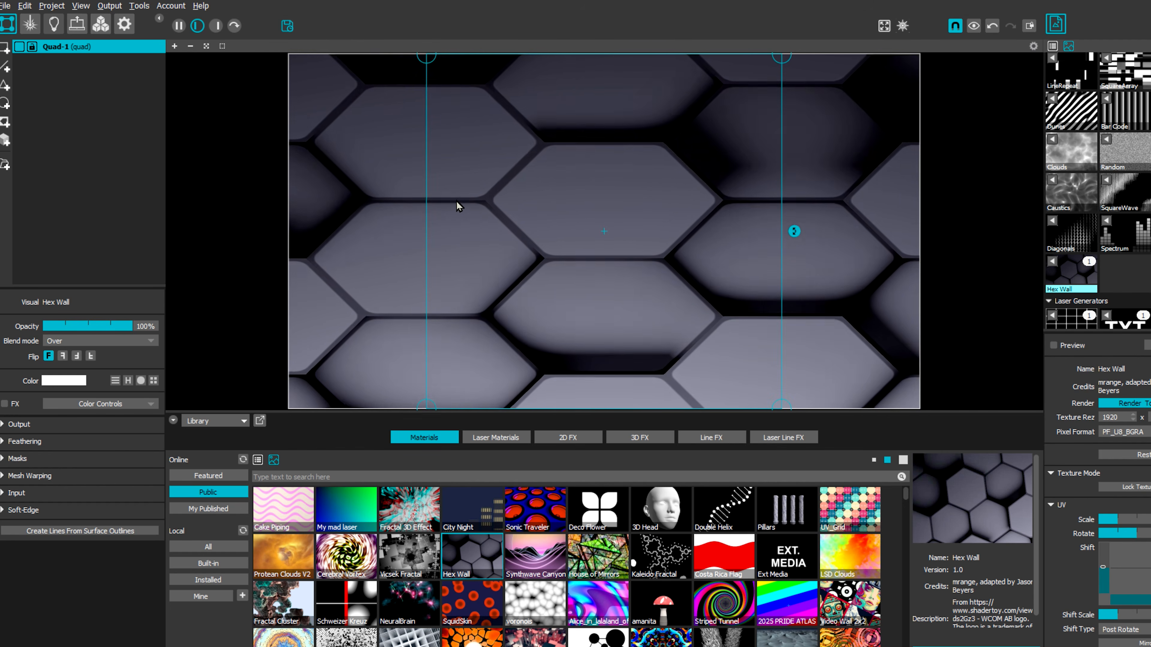
left_click_drag(439, 311, 368, 311)
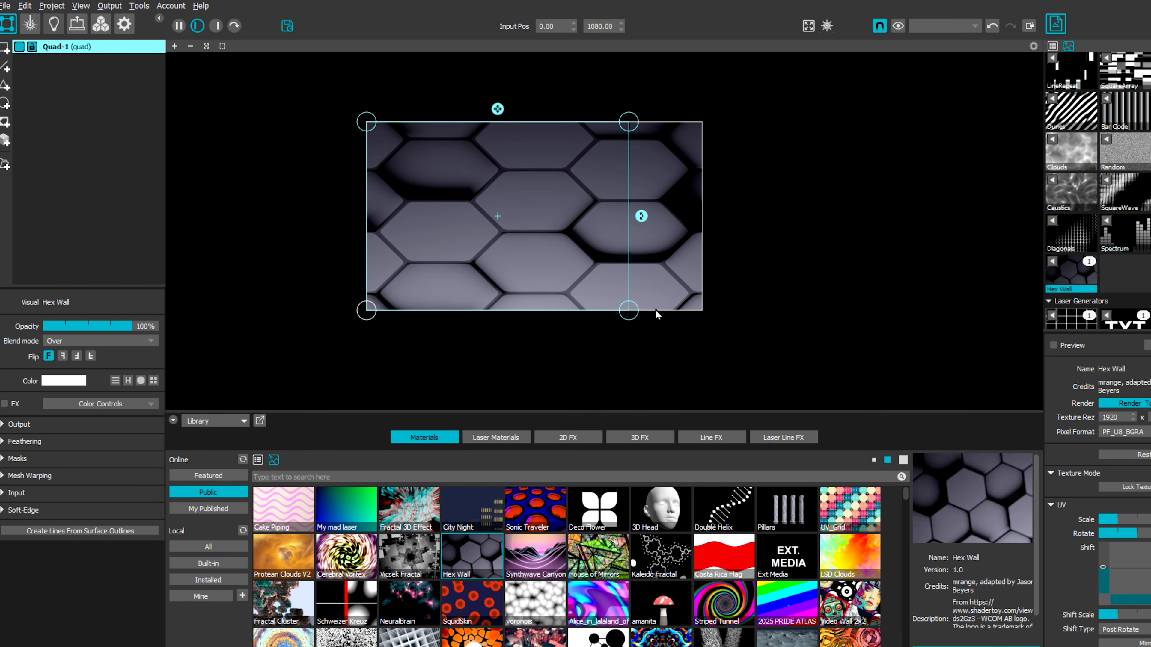
left_click_drag(630, 312, 703, 313)
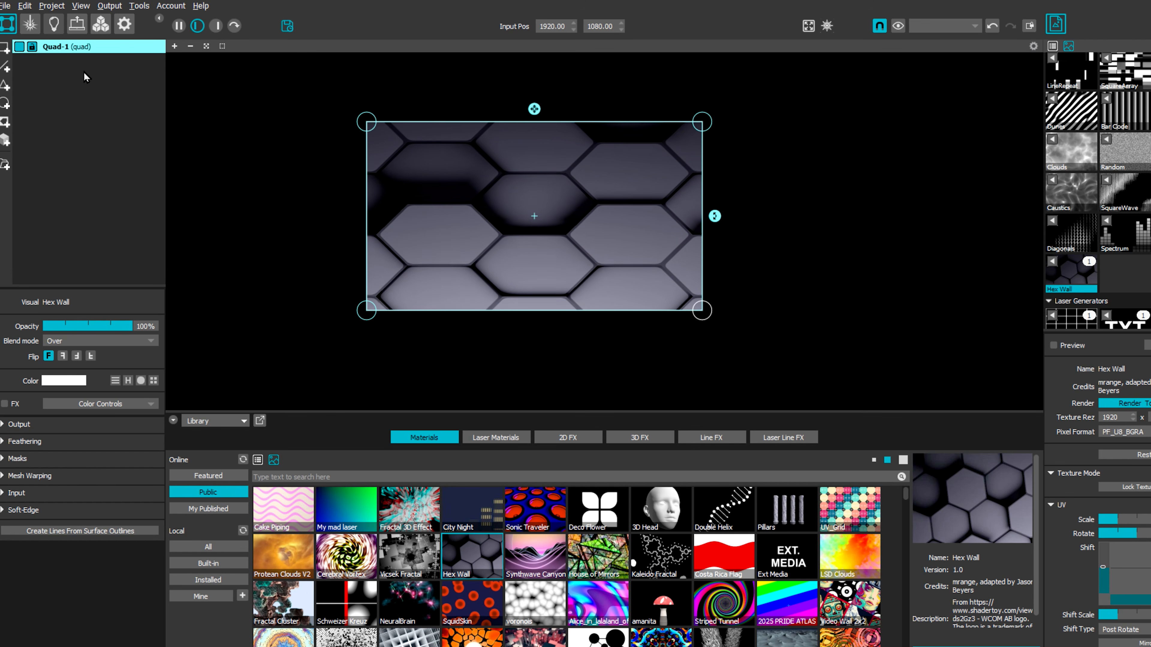
- View Quad-1 in MadMapper's output view, and examine the Hex Wall video on the stage screen in Depence
left_click(196, 26)
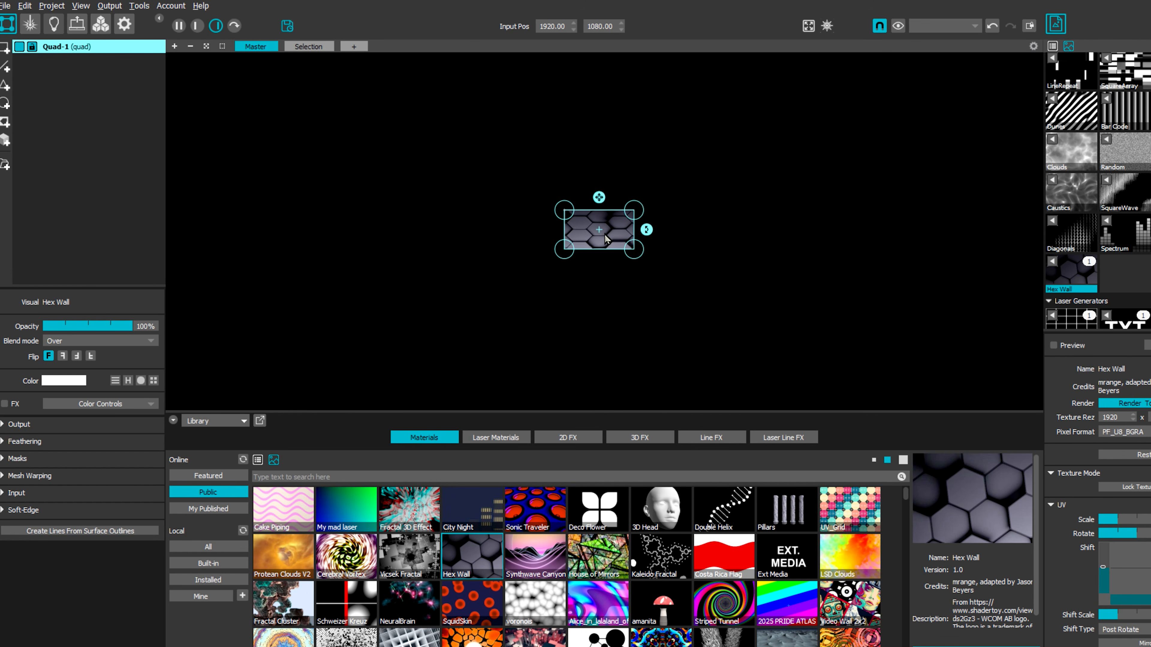
scroll(610, 208, "up", 2)
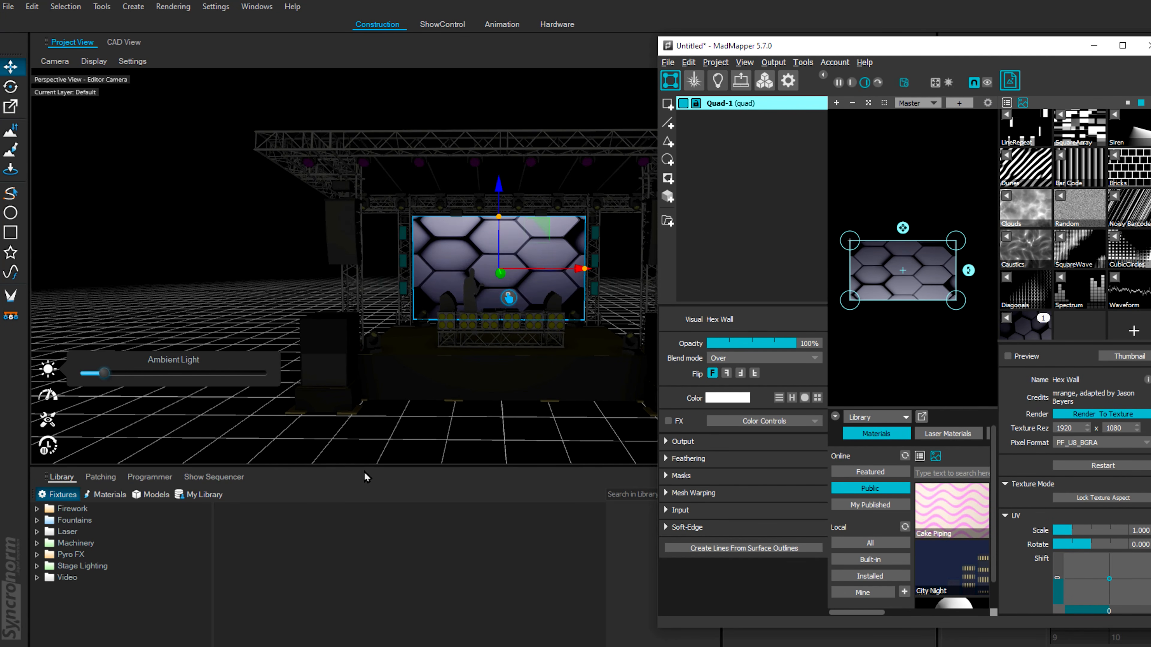
left_click(426, 416)
middle_click_drag(427, 416, 462, 416)
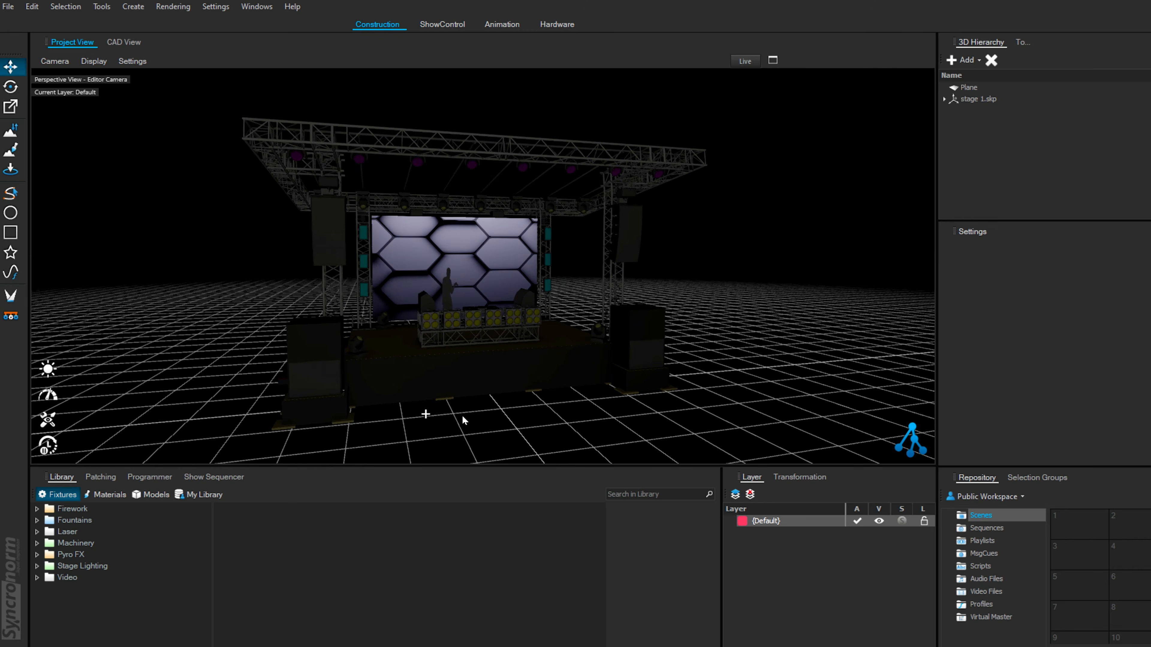
- Back in MadMapper, offset the Hex Wall pattern with its UV Shift and go through its further parameters
key("alt+Tab")
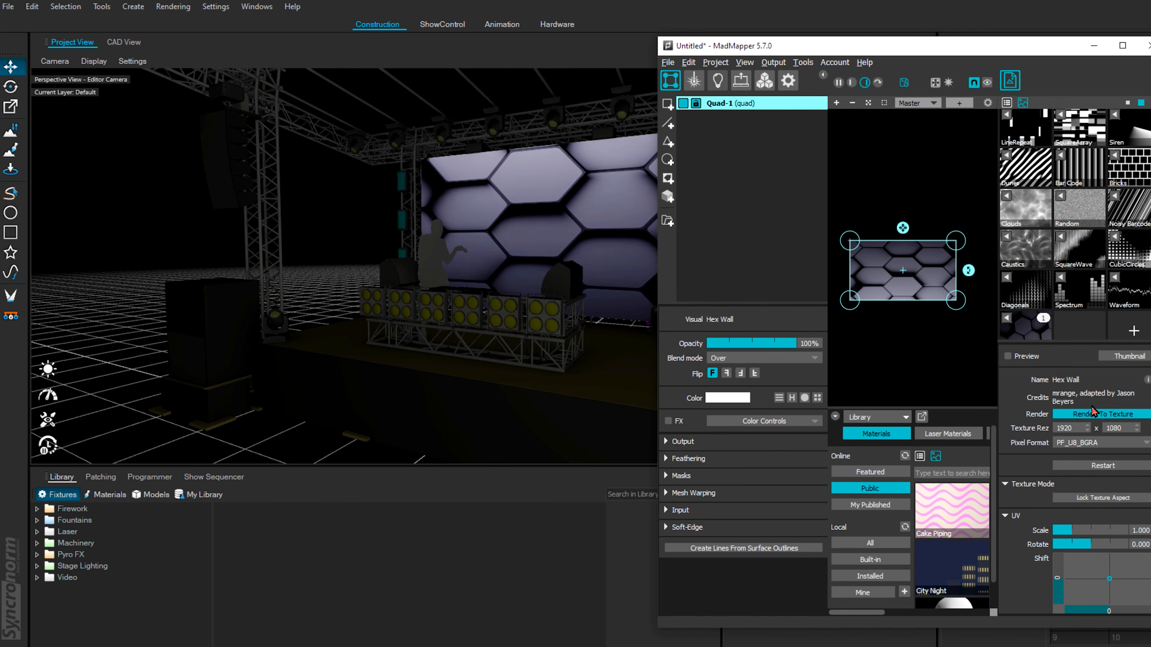
scroll(1079, 521, "down", 2)
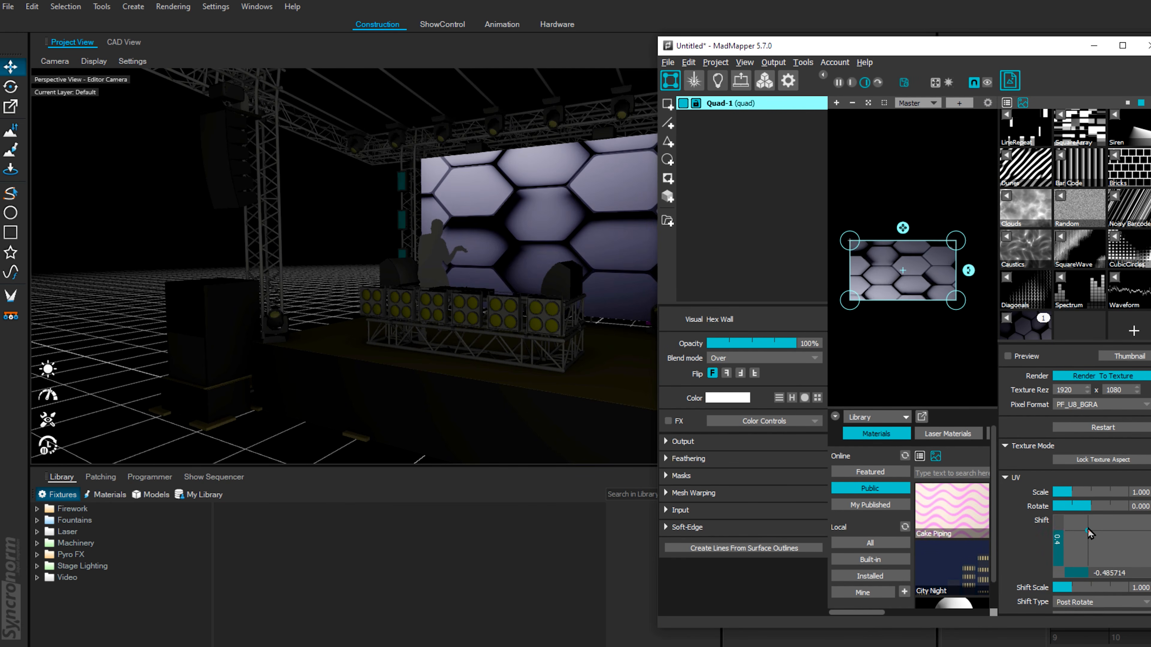
left_click_drag(1108, 539, 1062, 538)
scroll(1062, 547, "down", 4)
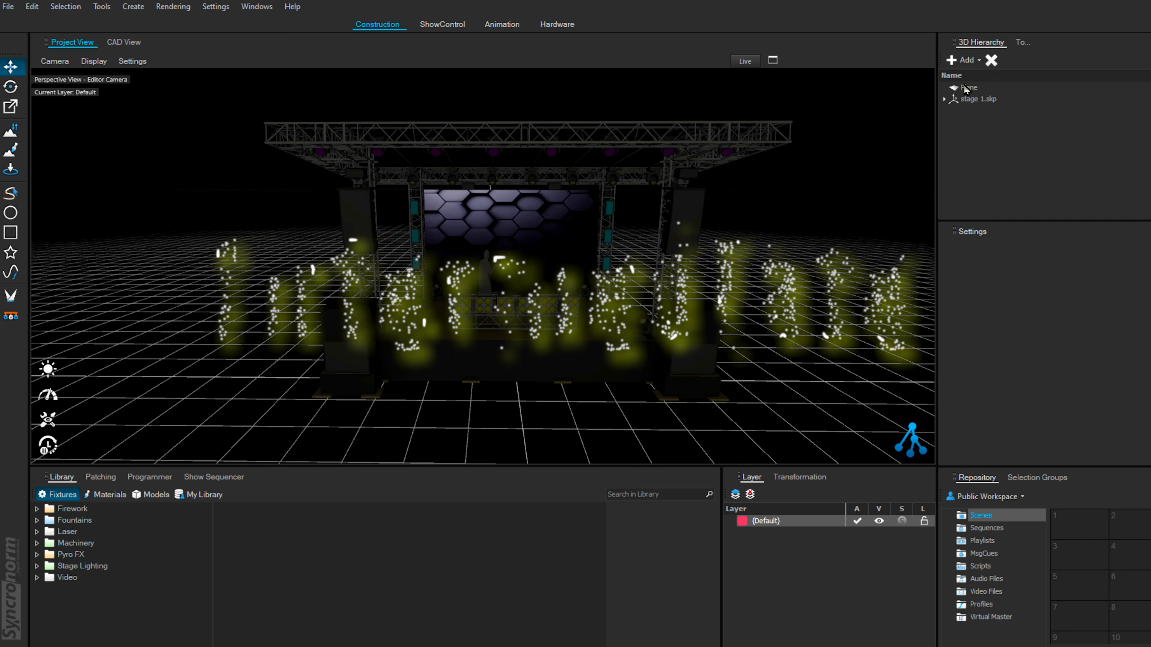
- In Depence, duplicate the screen plane to both sides of the stage and select the two copies together
left_click(967, 87)
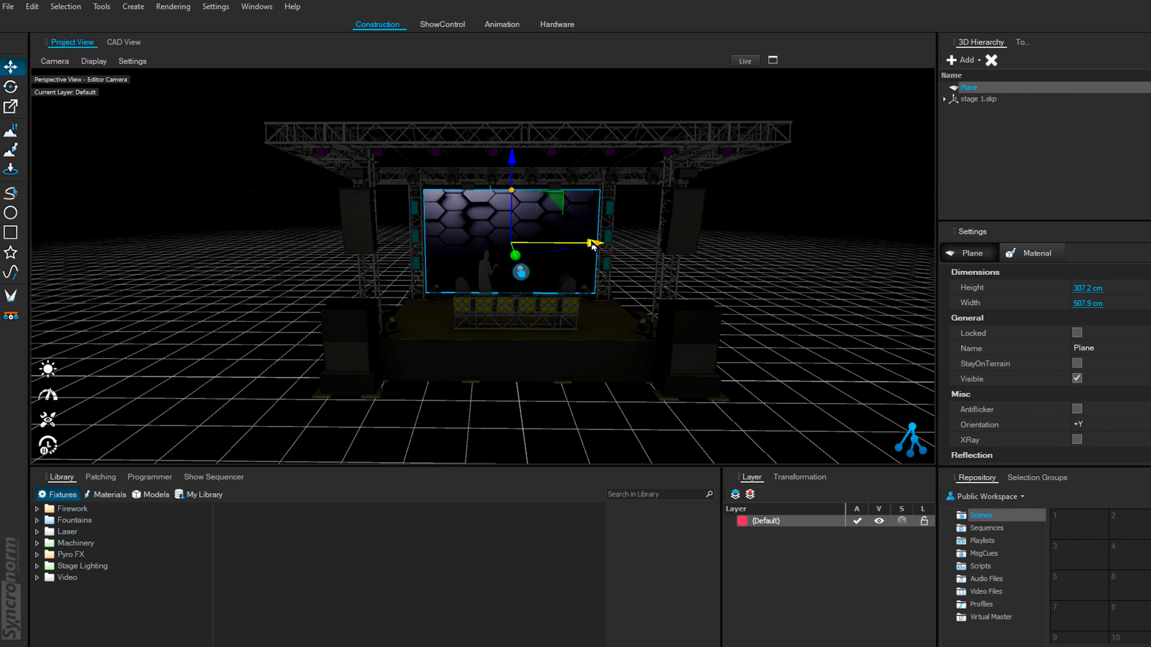
left_click_drag(598, 249, 920, 248, "ctrl")
left_click_drag(856, 270, 340, 270, "ctrl")
left_click(968, 110, "ctrl")
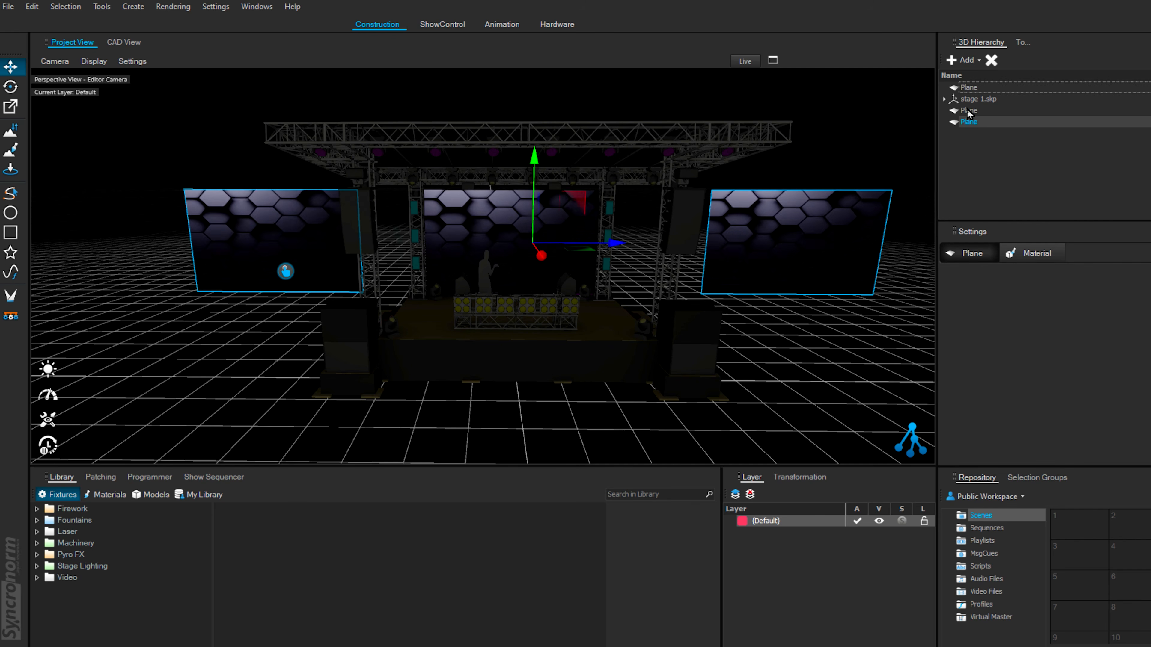
- Move both side screen planes forward from the stage, and shift the right-hand plane closer to the stage
left_click_drag(539, 258, 563, 327)
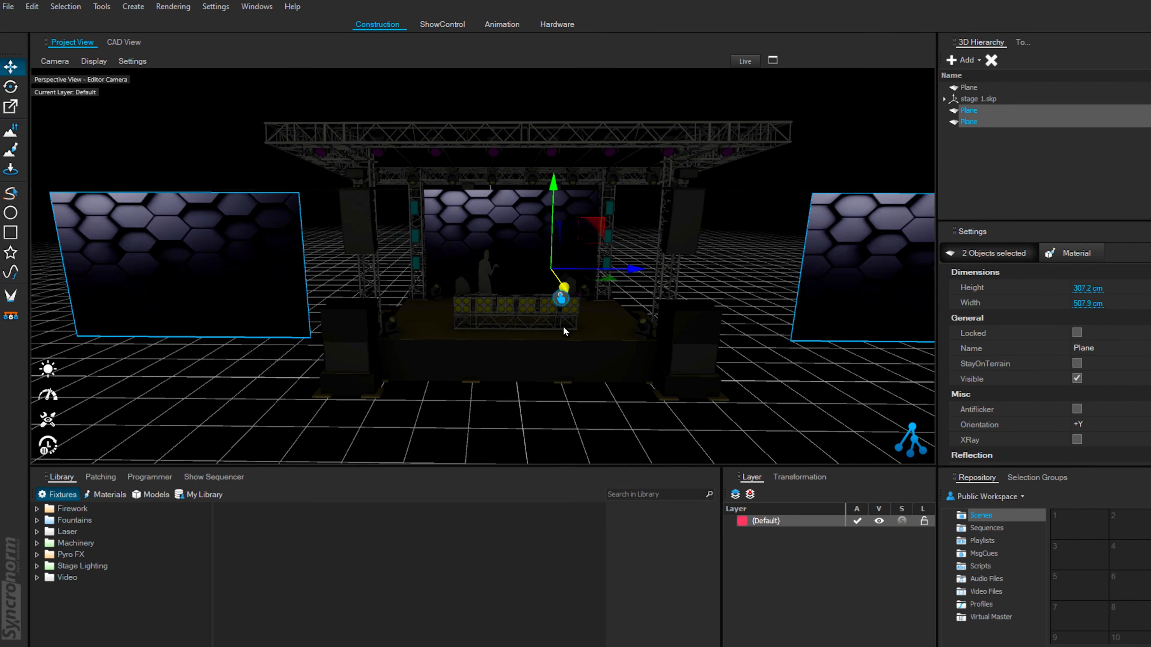
left_click(674, 355)
left_click(836, 306)
middle_click_drag(836, 307, 685, 278)
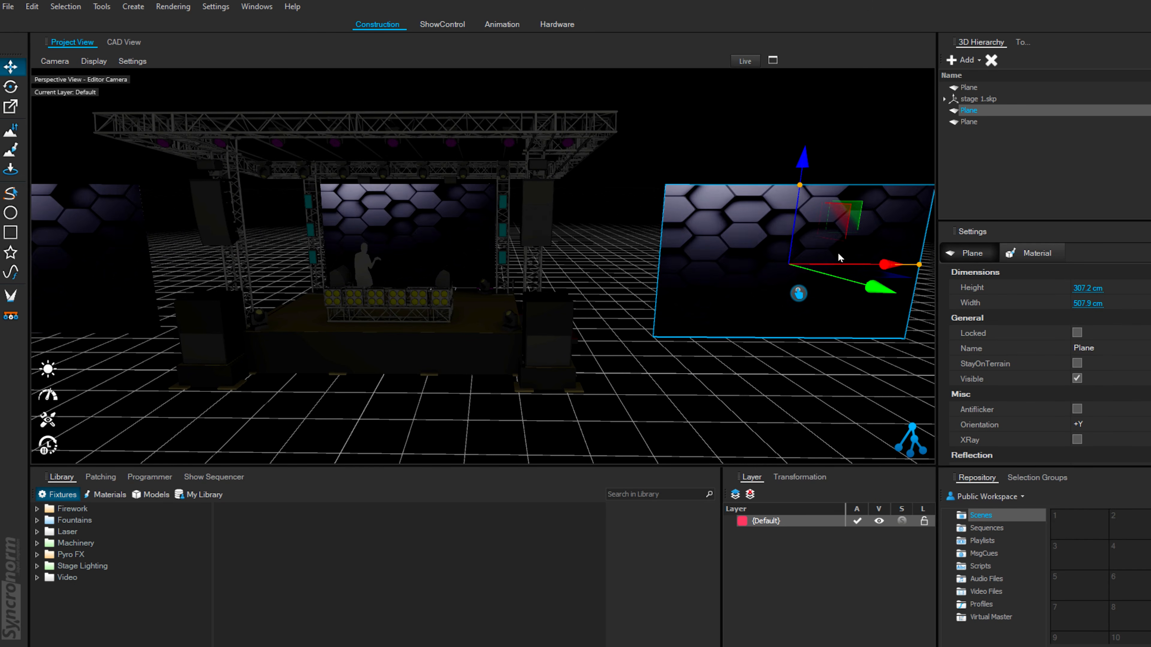
left_click_drag(890, 266, 842, 265)
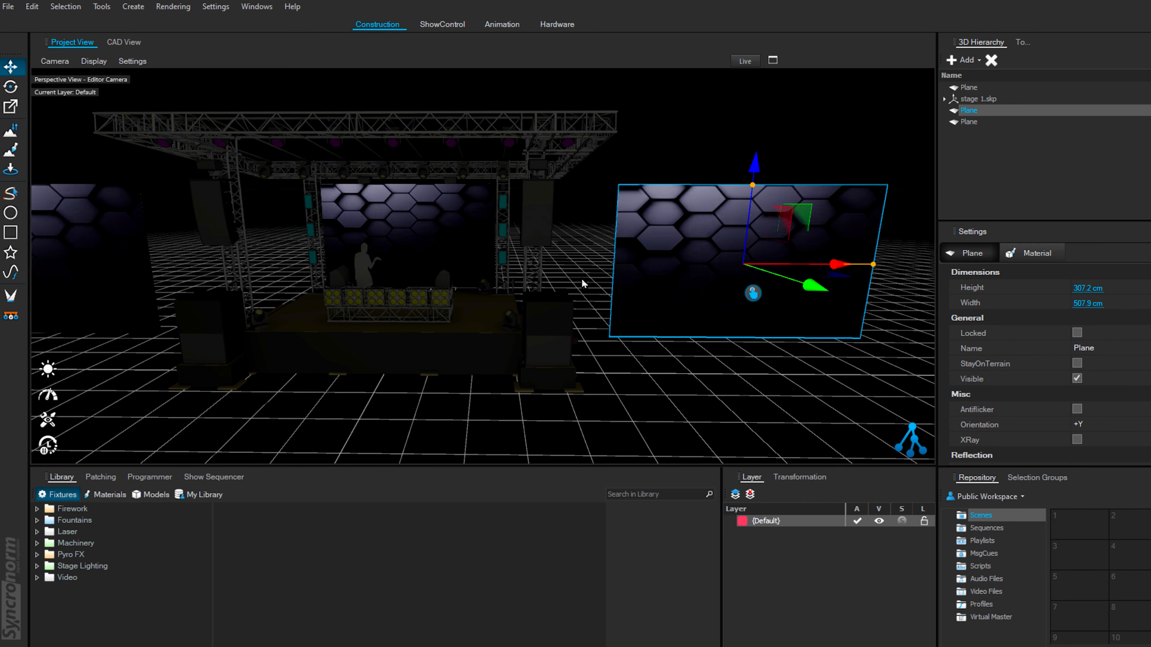
scroll(582, 279, "down", 3)
middle_click_drag(487, 347, 510, 365)
middle_click_drag(417, 392, 475, 393)
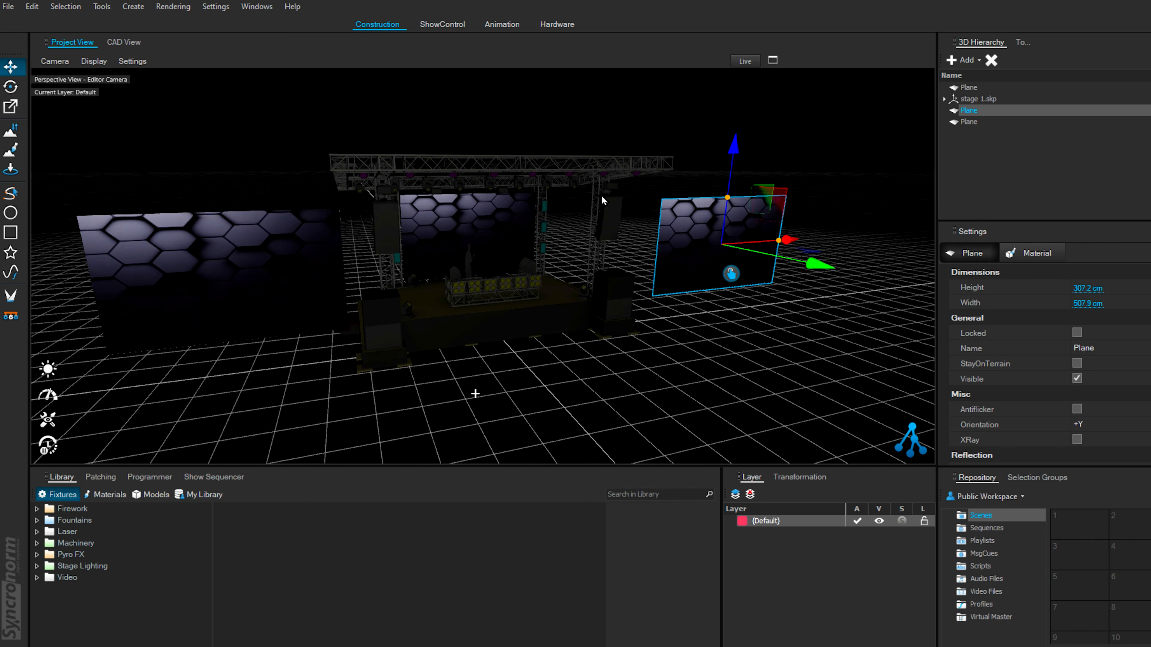
left_click(693, 368)
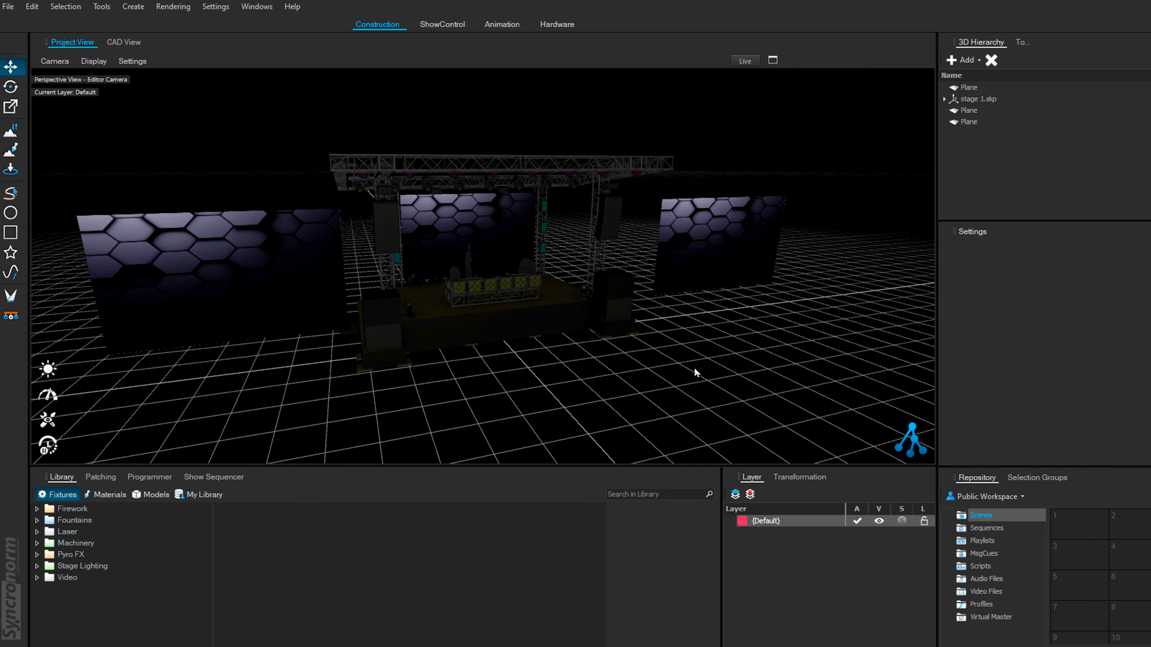
- Switch to MadMapper, show its projector outputs, and rename the existing output as MM NDI Out 1
key("alt+Tab")
key("alt+Tab")
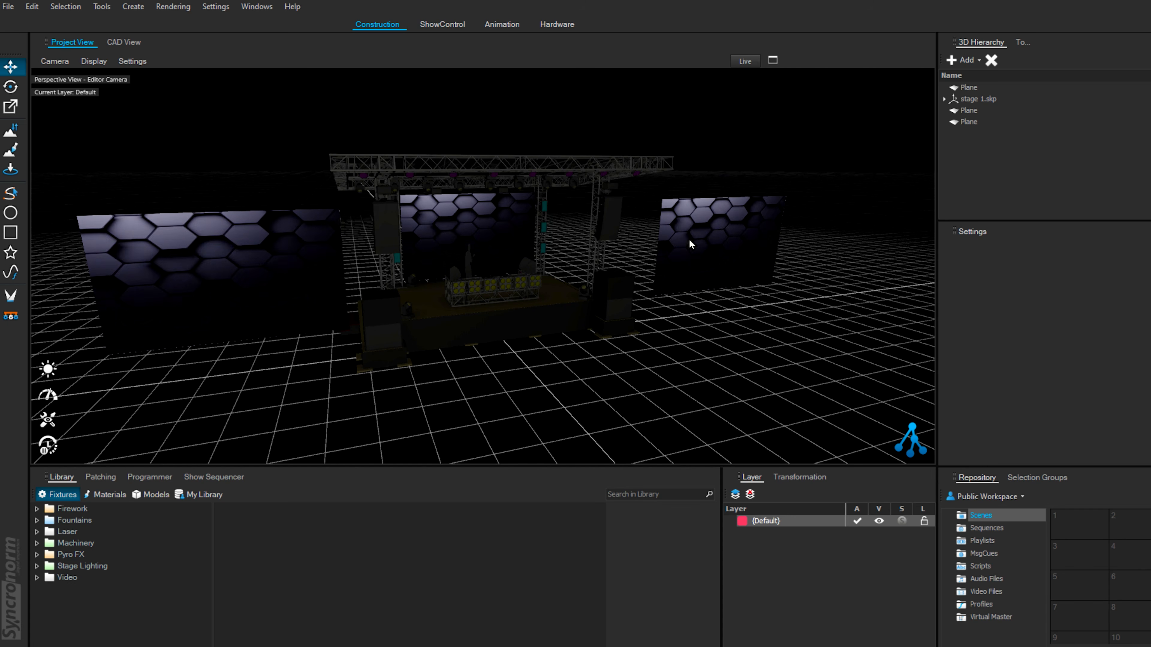
key("alt+Tab")
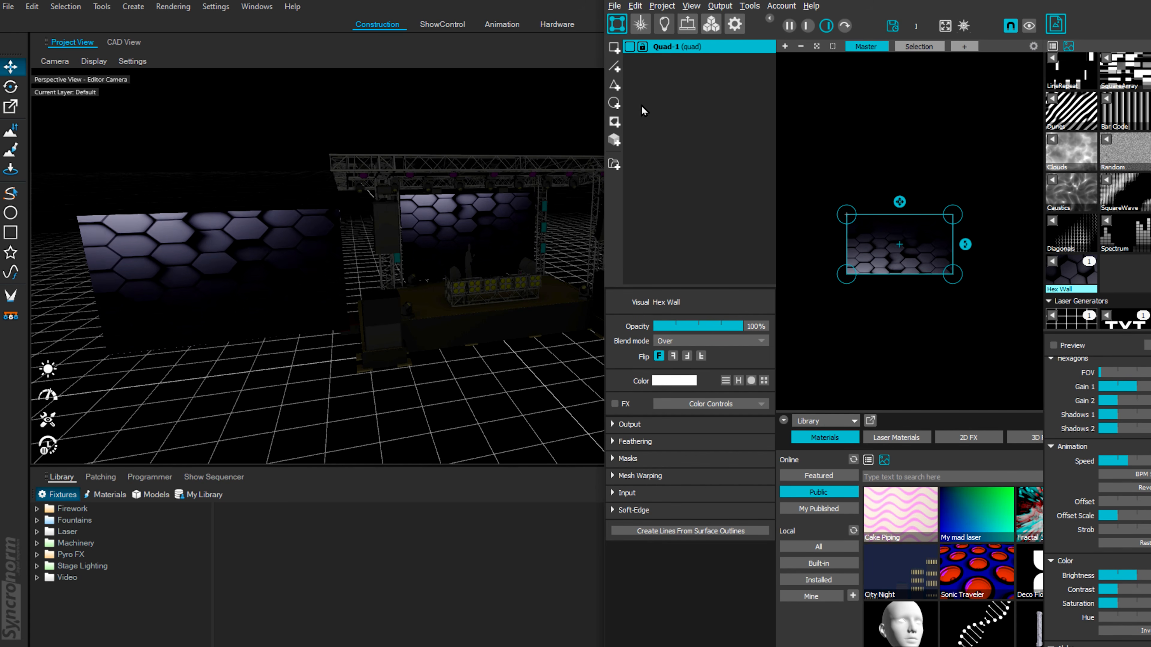
double_click(629, 1)
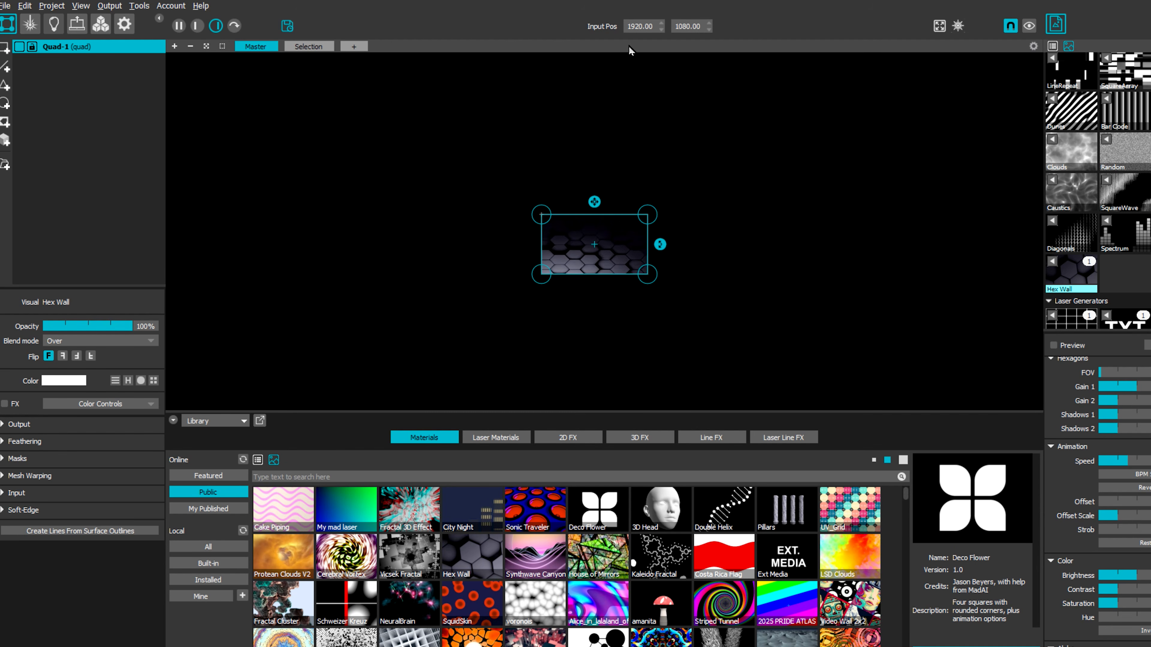
left_click(72, 24)
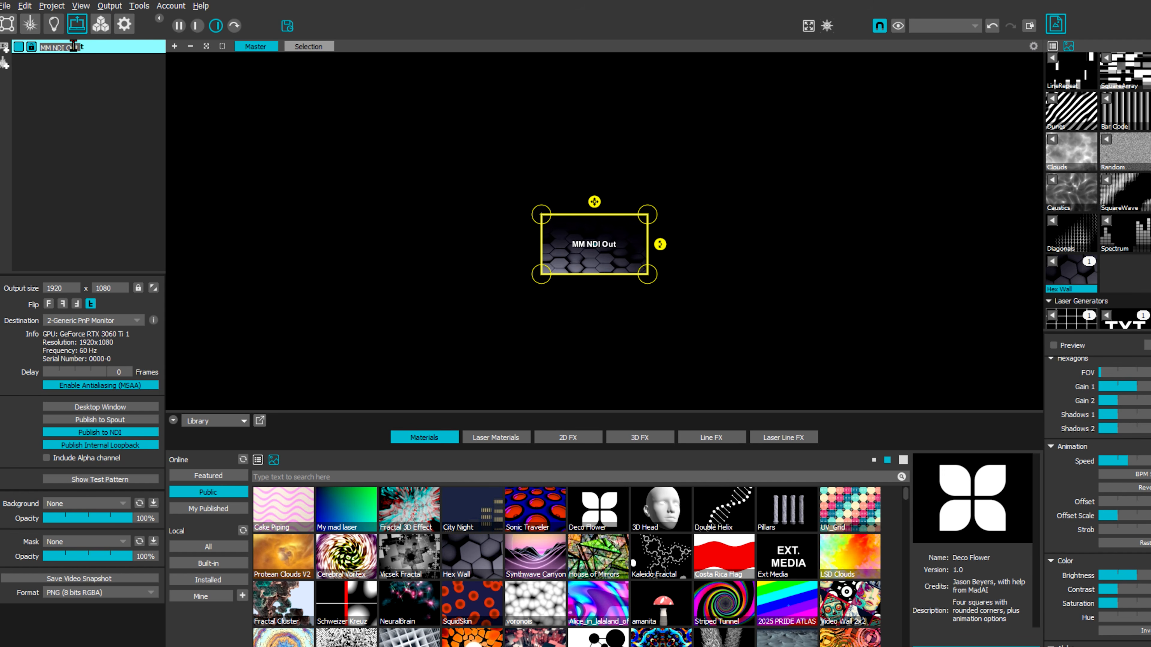
key("Return")
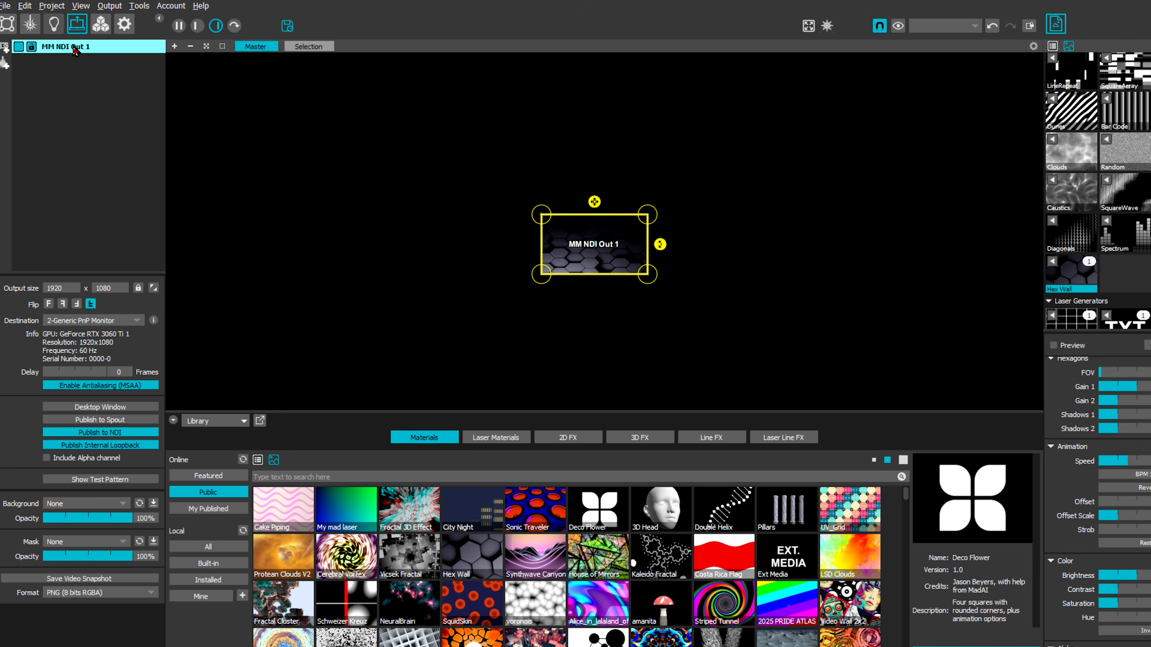
- Duplicate the MM NDI Out 1 output twice and name the copies MM NDI Out 2 and MM NDI Out 3
key("ctrl+d")
key("ctrl+d")
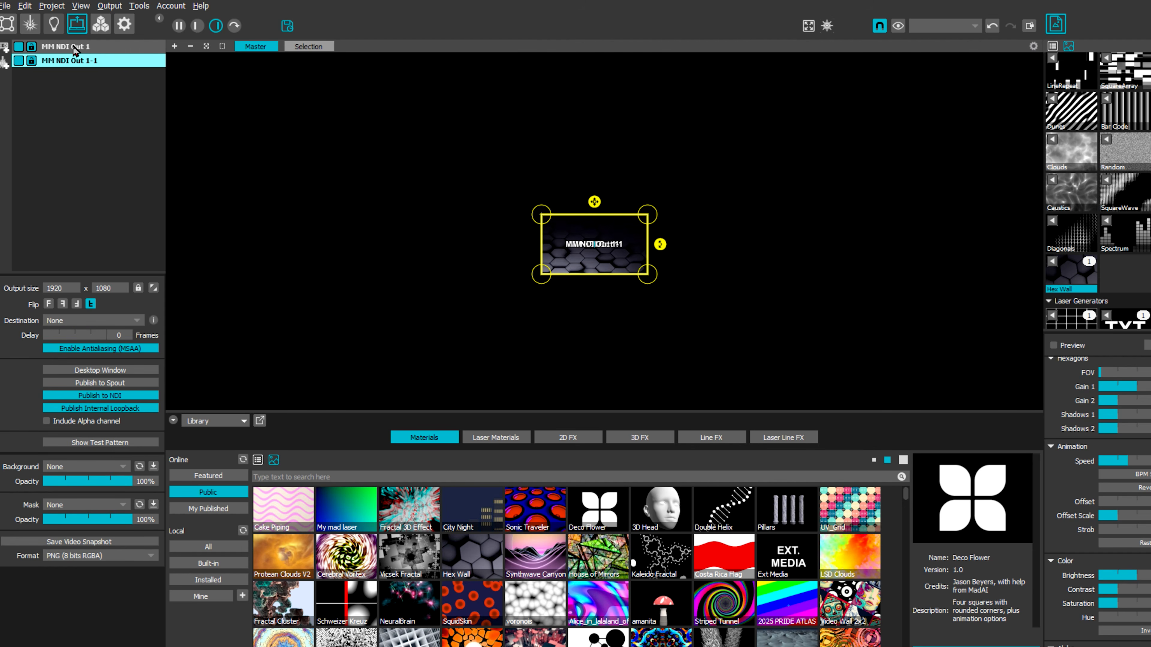
double_click(75, 66)
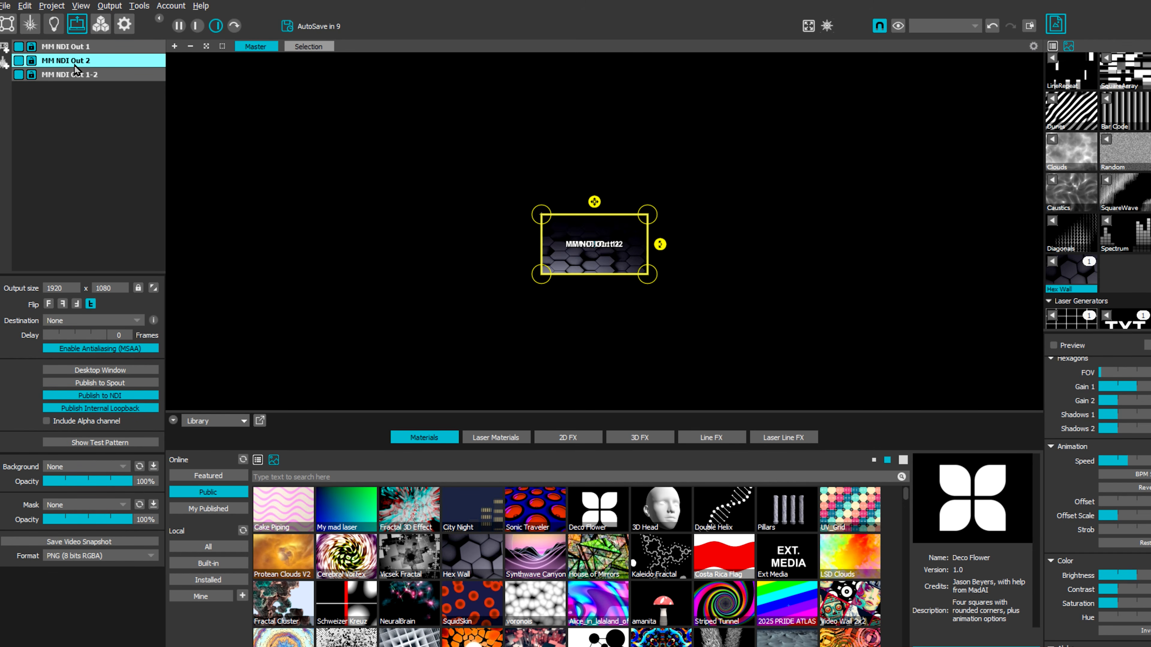
double_click(76, 75)
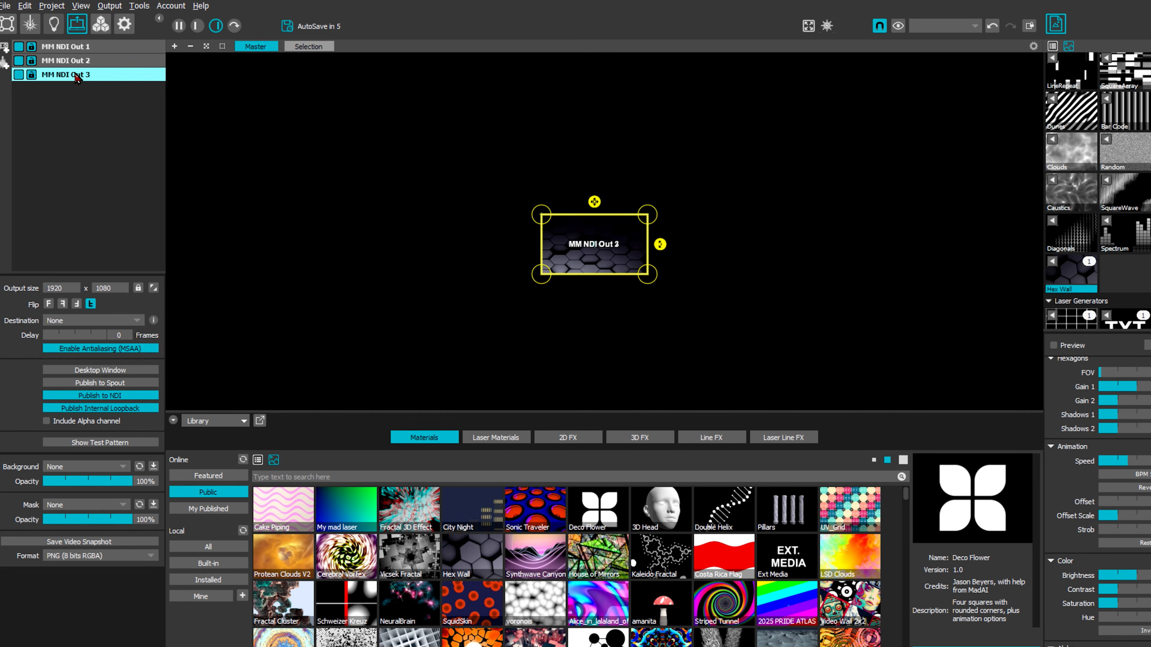
- Place MM NDI Out 2 directly left of MM NDI Out 1 and MM NDI Out 3 directly right of it
left_click(67, 47)
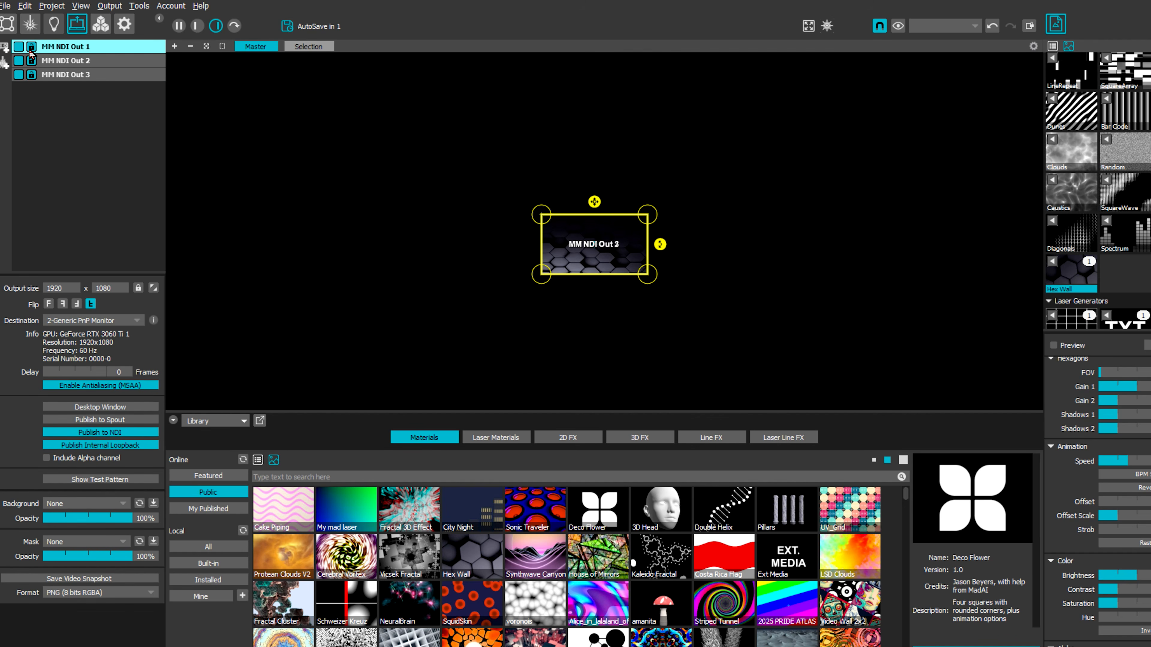
left_click(62, 62)
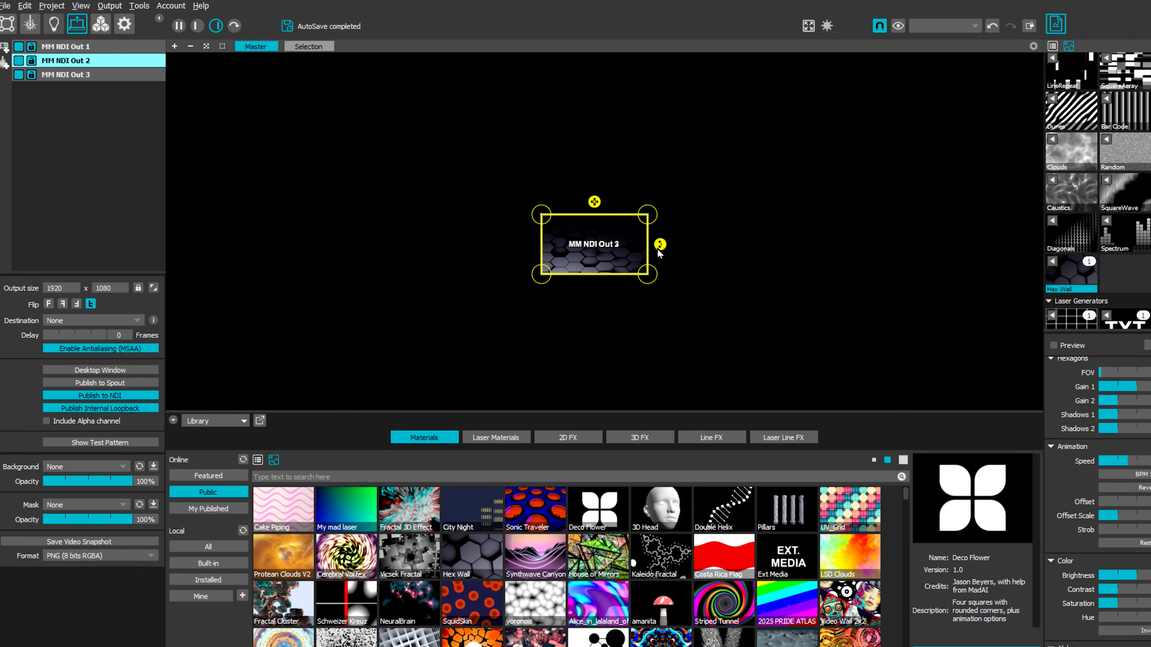
left_click_drag(618, 250, 510, 247)
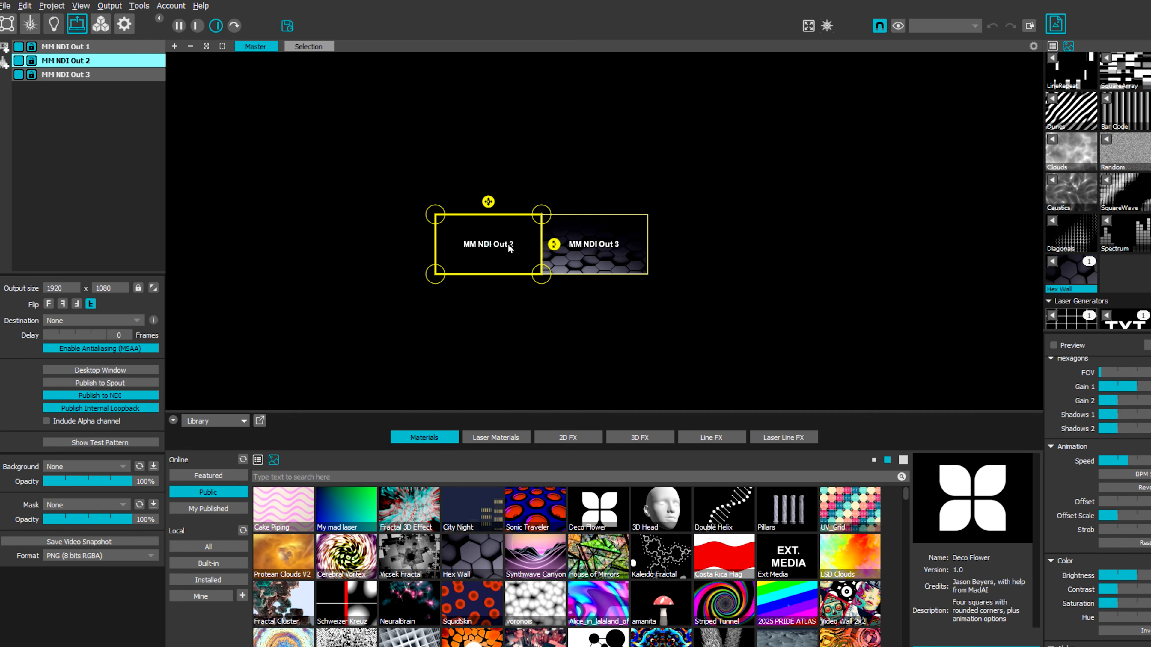
left_click(73, 74)
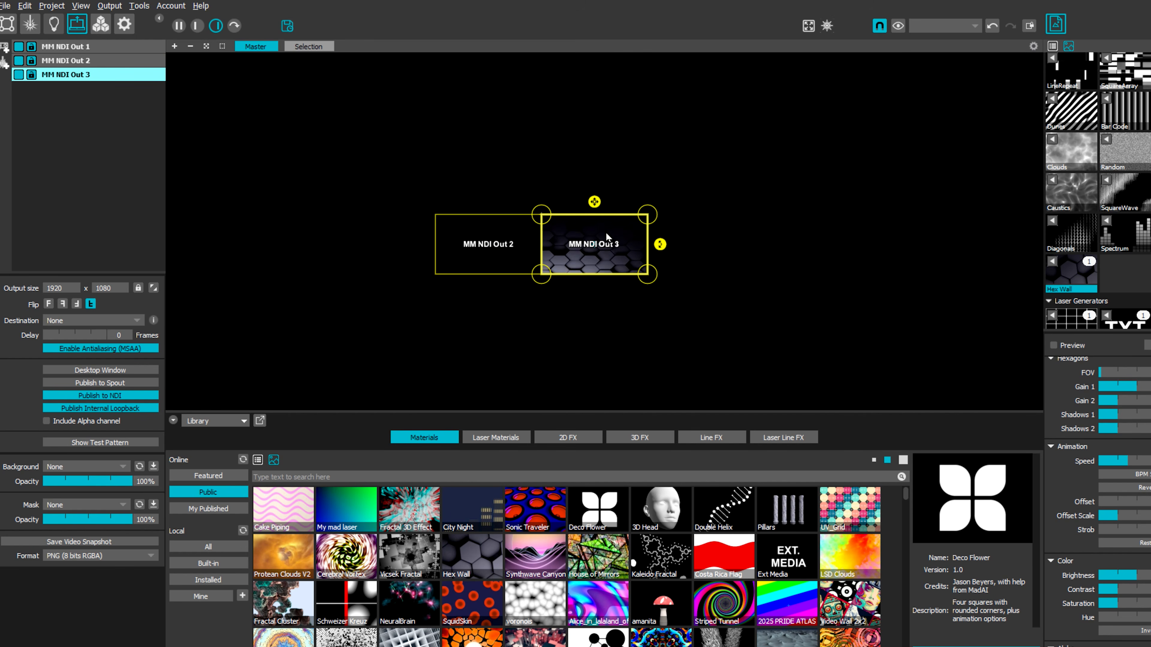
left_click_drag(713, 233, 723, 233)
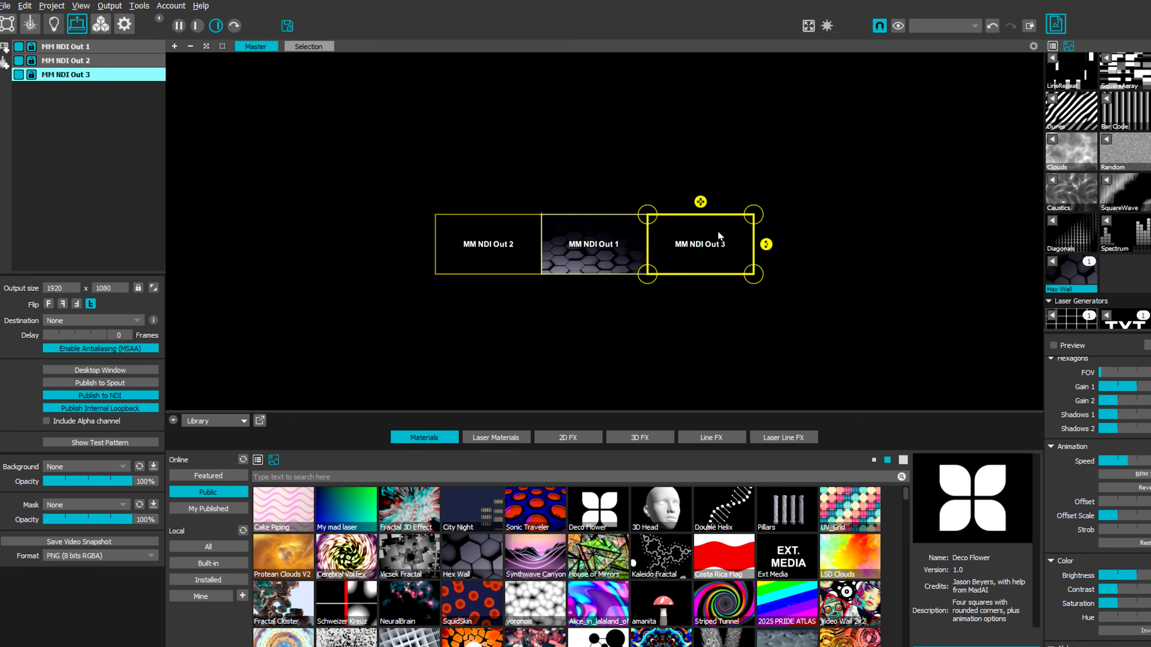
scroll(669, 252, "up", 3)
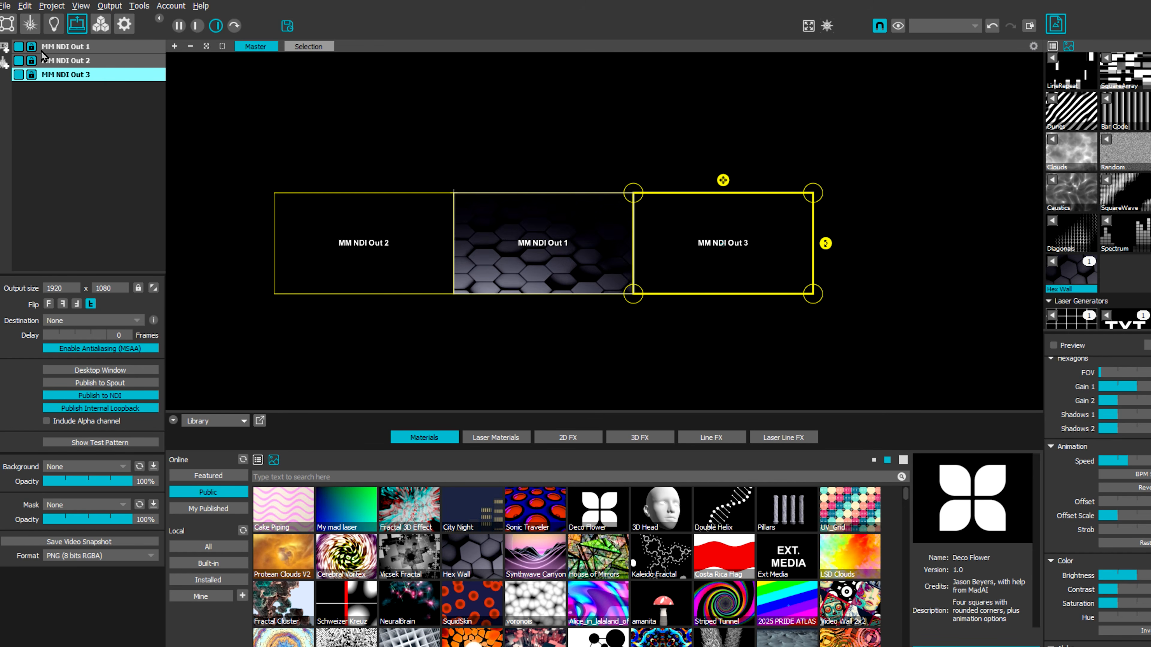
- Duplicate Quad-1 onto the MM NDI Out 2 area and apply the Bar Code material to the copy
left_click(9, 26)
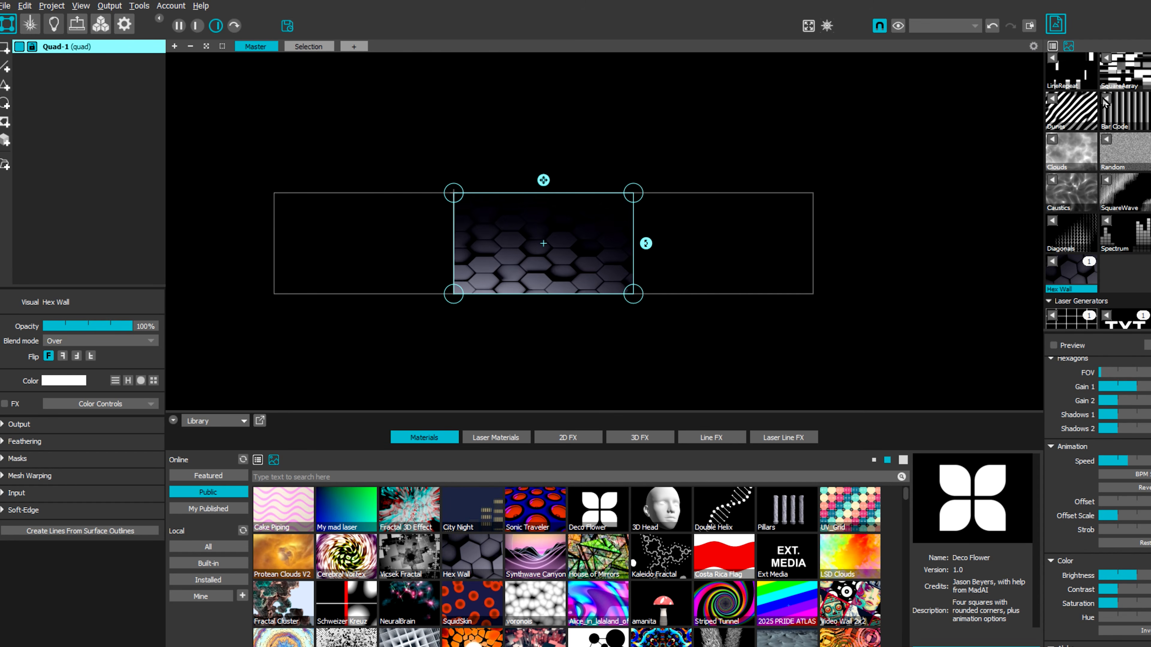
key("ctrl+d")
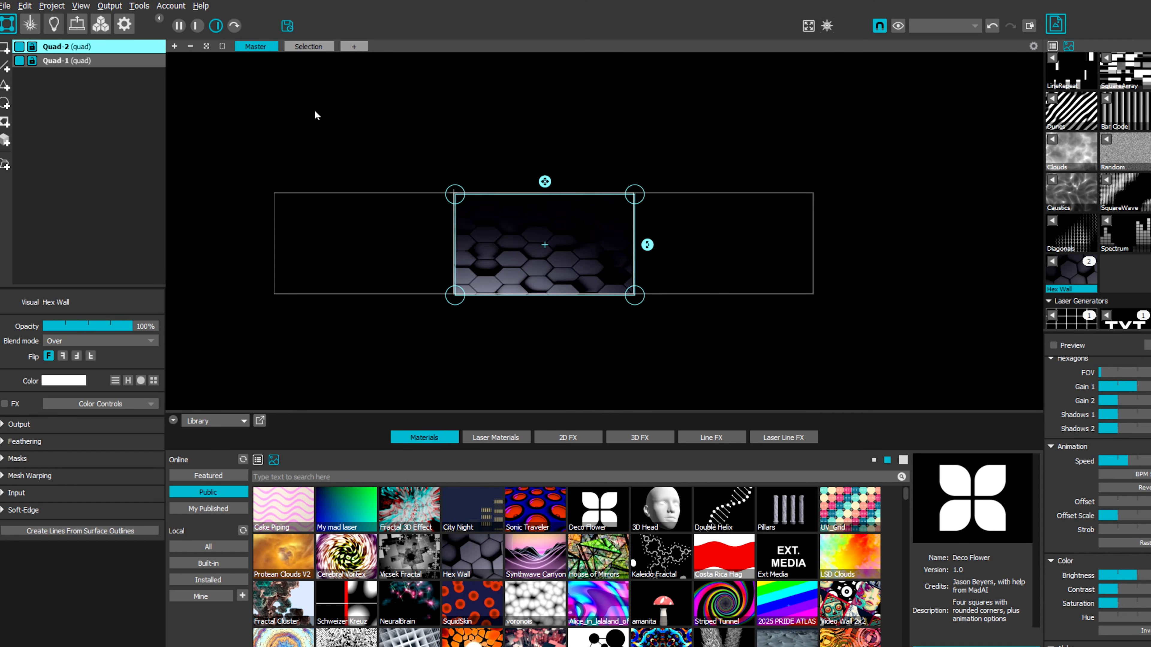
left_click_drag(539, 262, 358, 260)
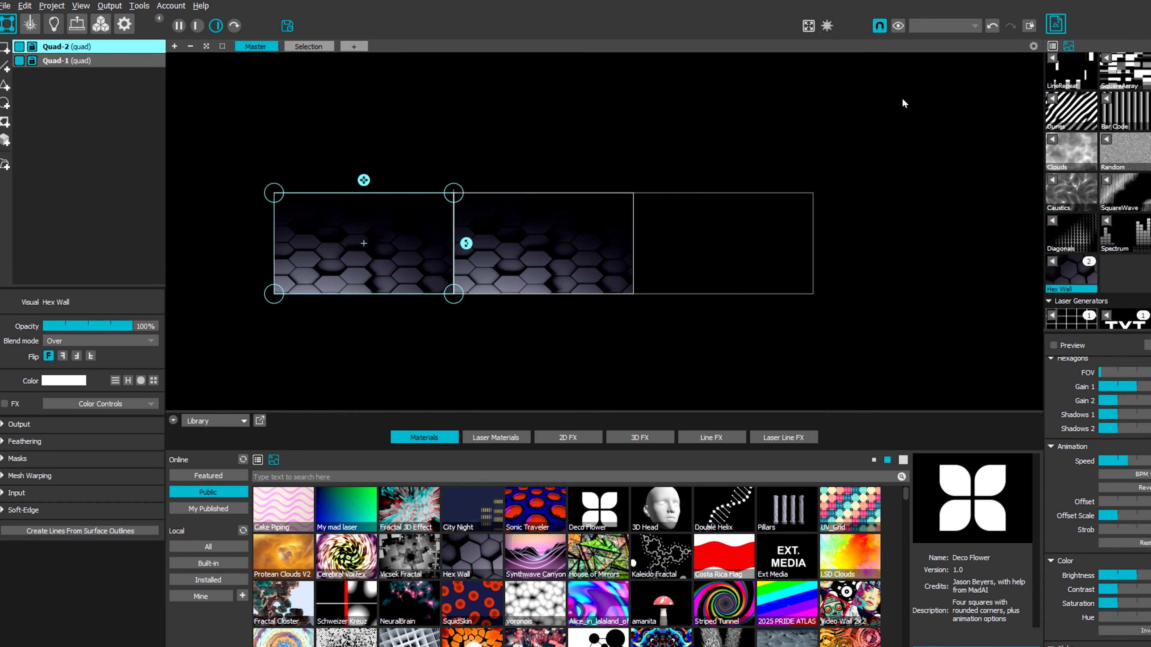
left_click(1135, 93)
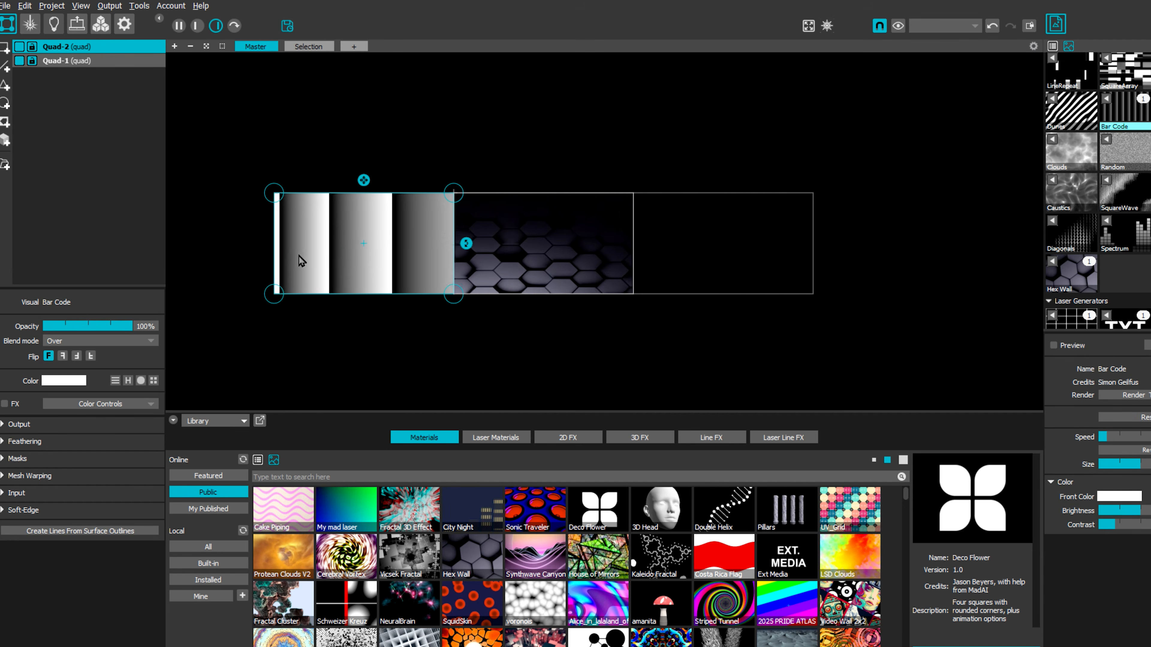
- Duplicate the Bar Code quad onto the MM NDI Out 3 area and apply the Bricks material to the copy
key("ctrl+d")
left_click_drag(349, 242, 712, 247)
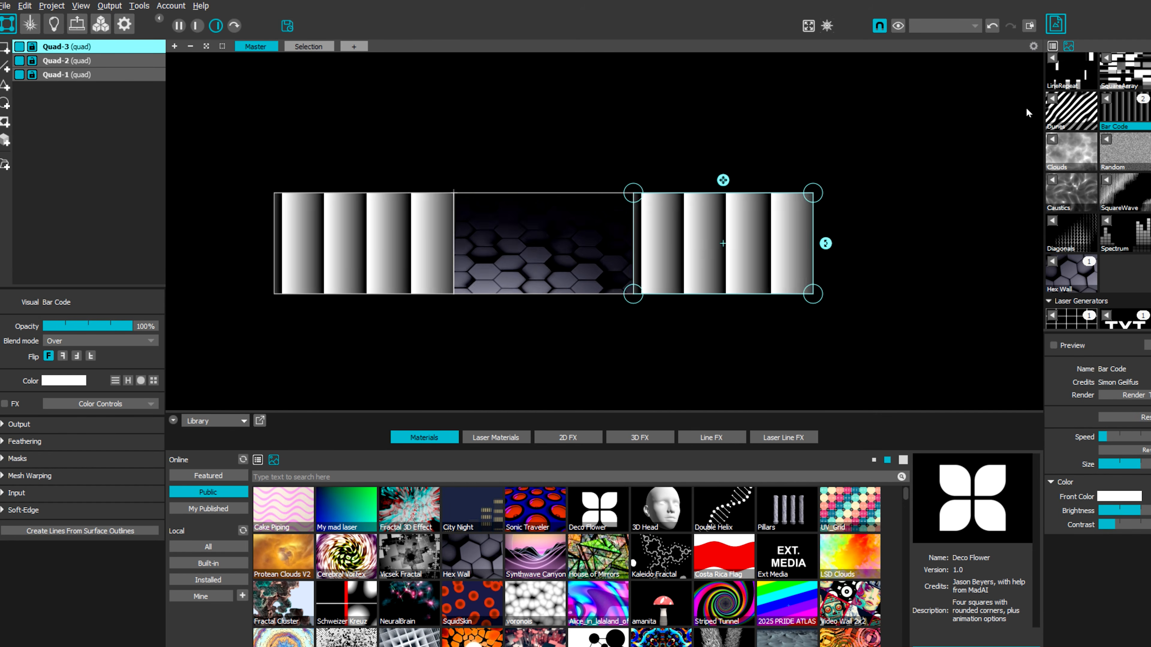
left_click(1150, 110)
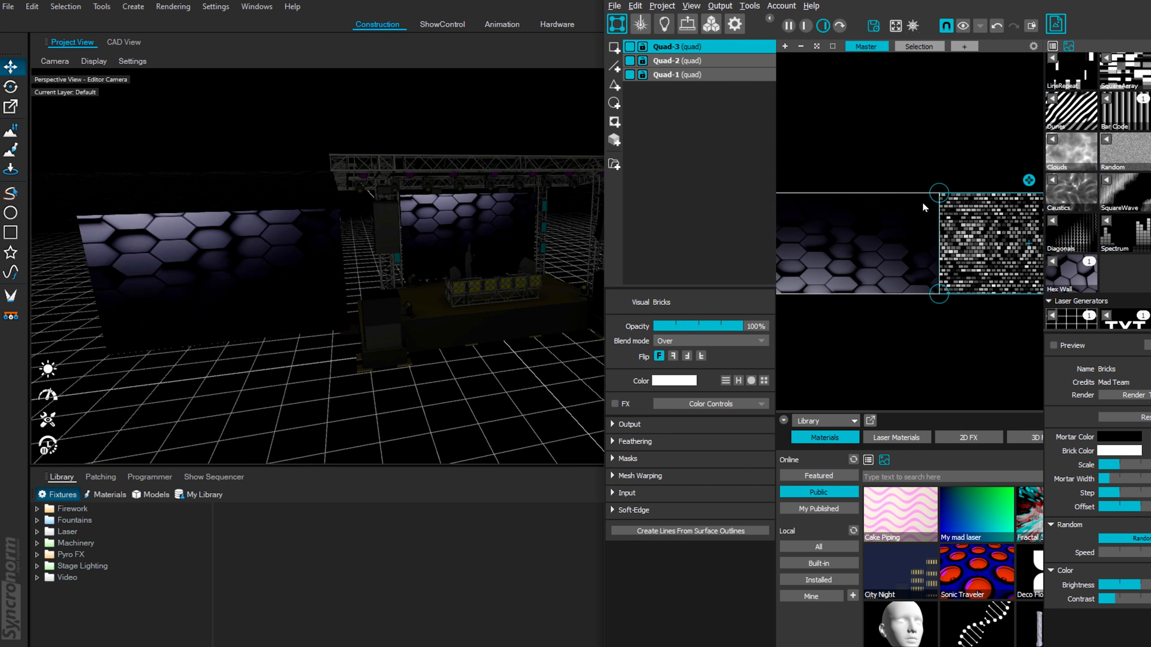
scroll(925, 207, "down", 5)
left_click(784, 420)
scroll(937, 409, "down", 3)
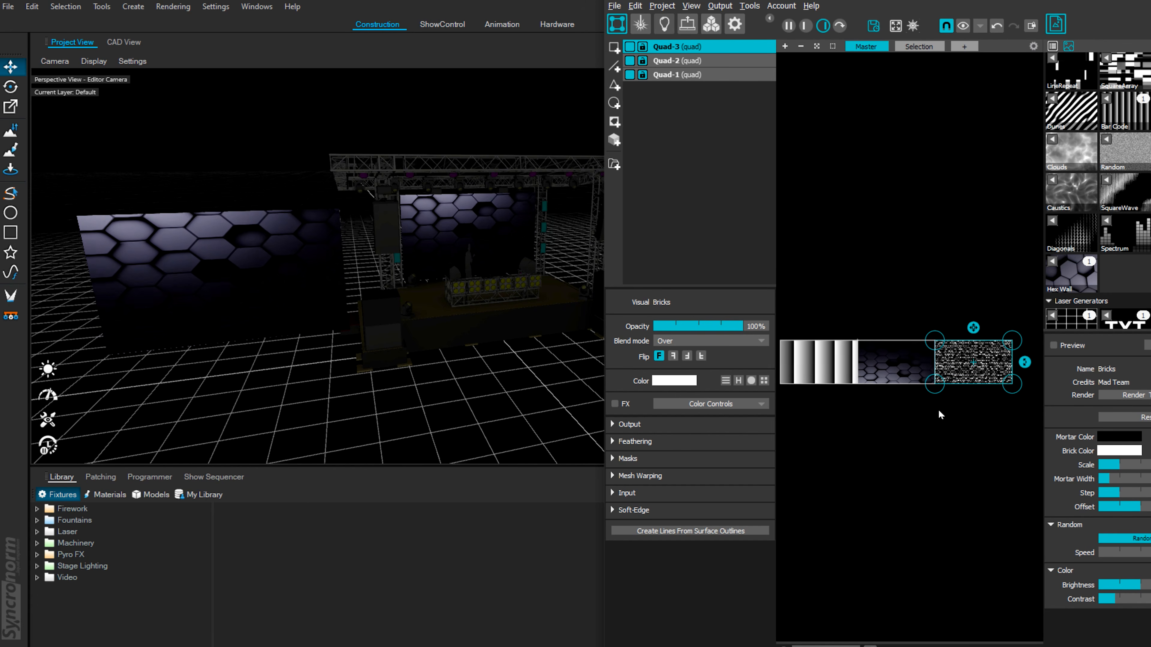
- Switch to Depence, save the project, and open the MM NDI 1 entry in the video source settings
left_click(141, 356)
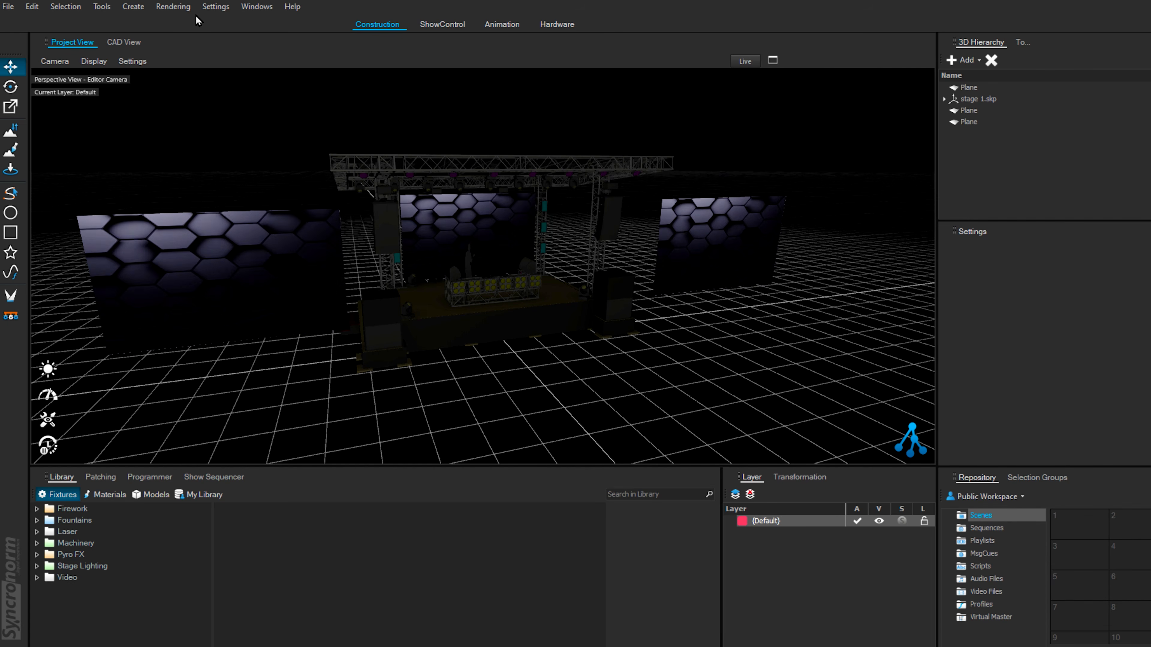
left_click(255, 10)
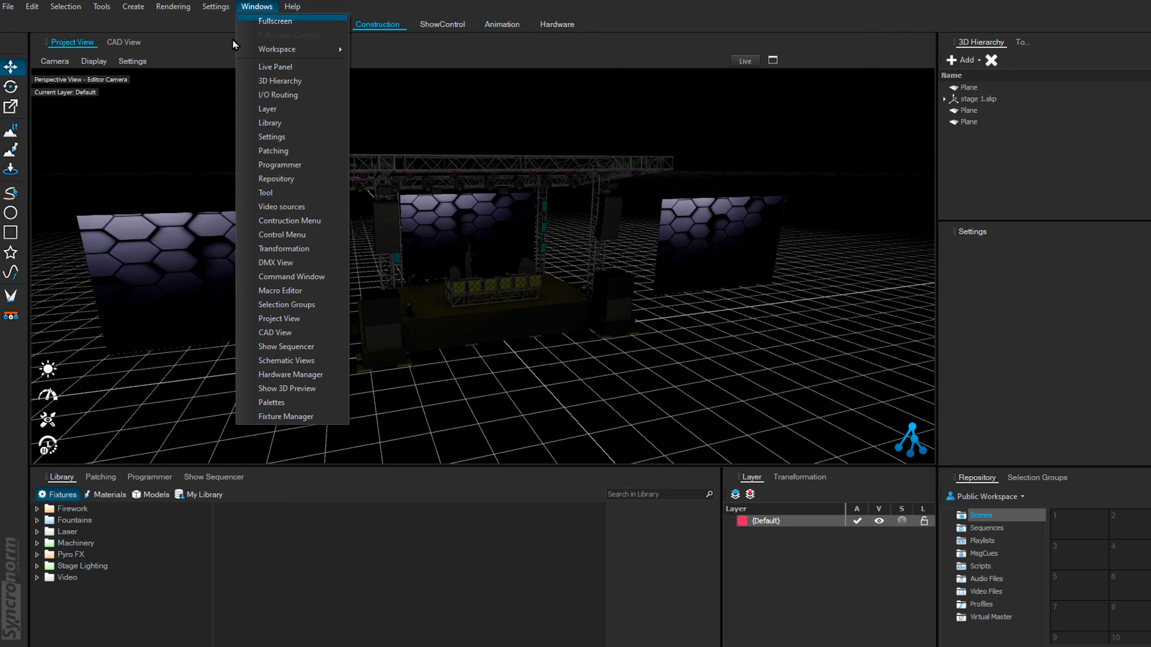
left_click(205, 151)
key("ctrl+s")
left_click(213, 6)
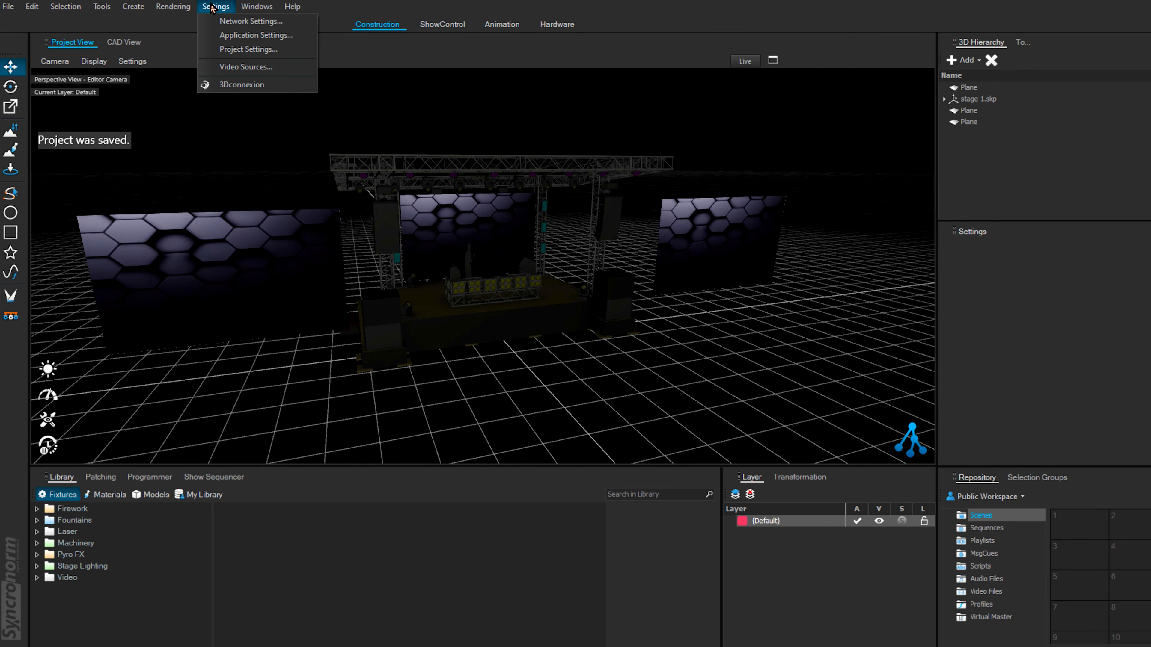
left_click(245, 66)
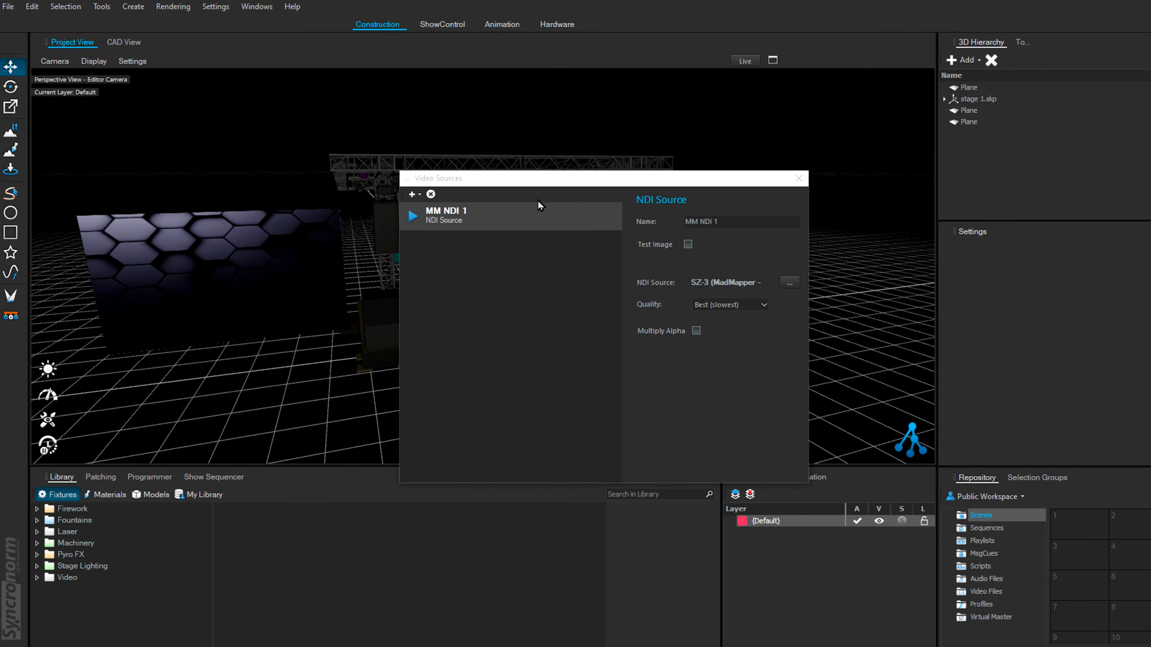
left_click(438, 217)
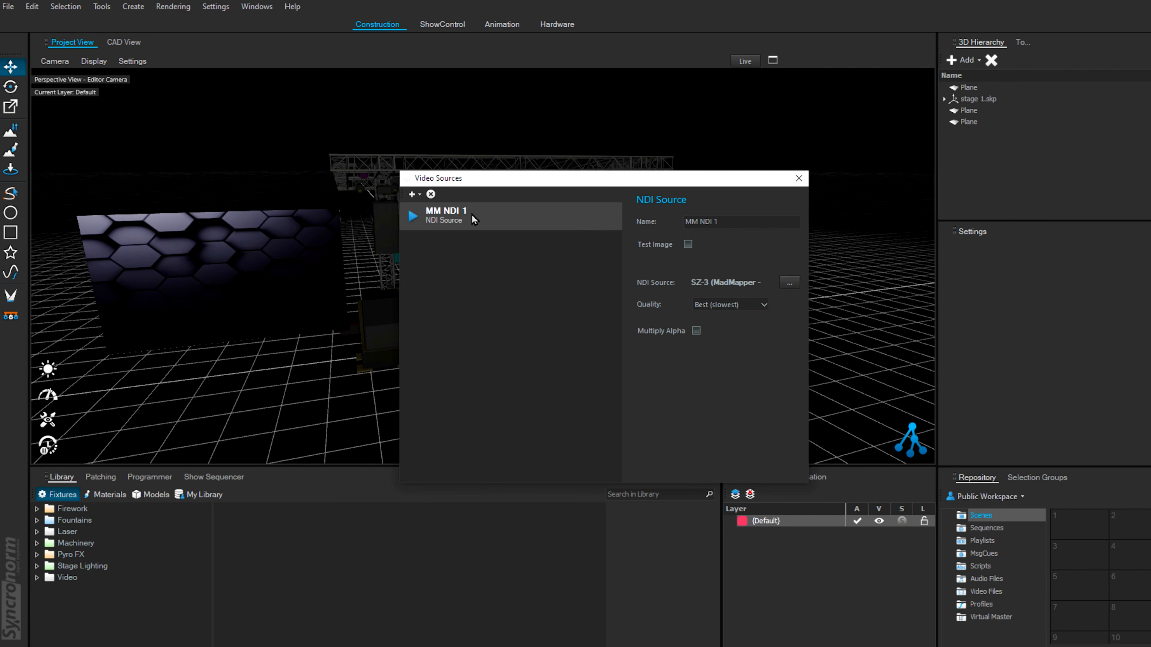
- Add a new NDI video source named MM NDI 2
left_click(413, 195)
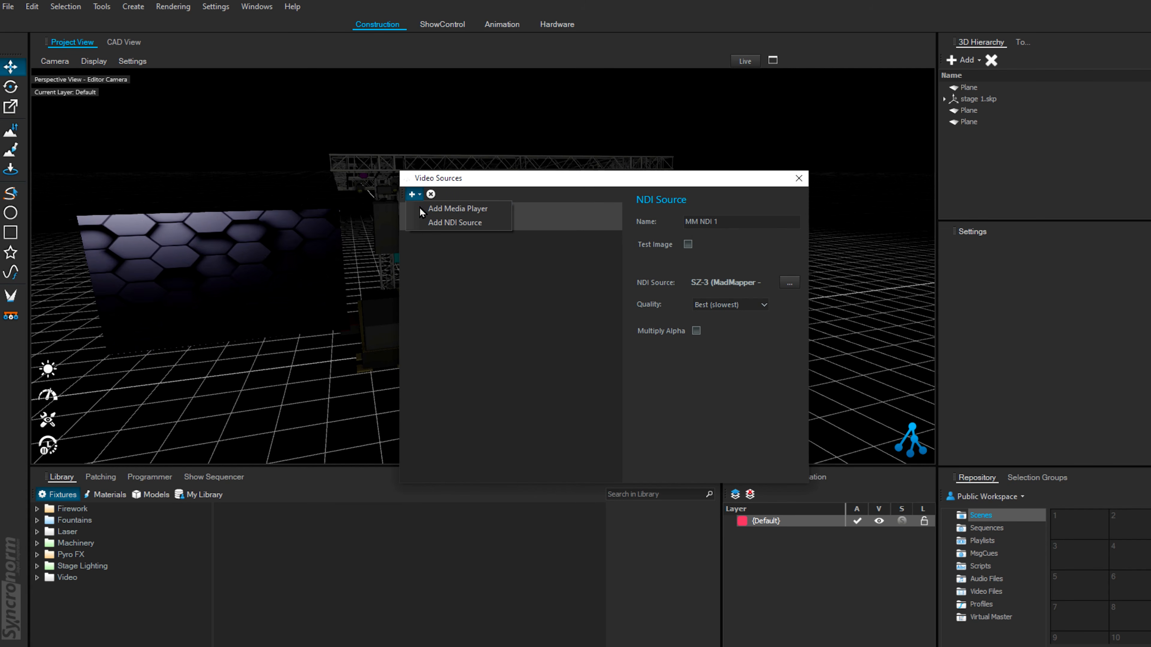
left_click(429, 223)
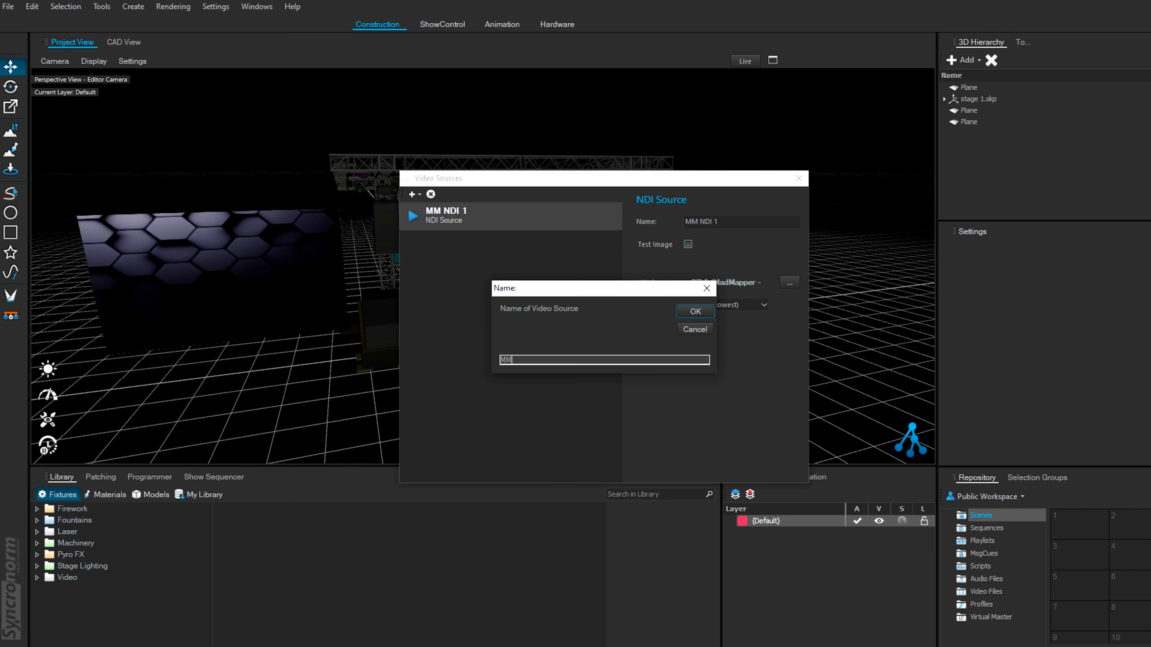
type("MM NDI 2")
key("Return")
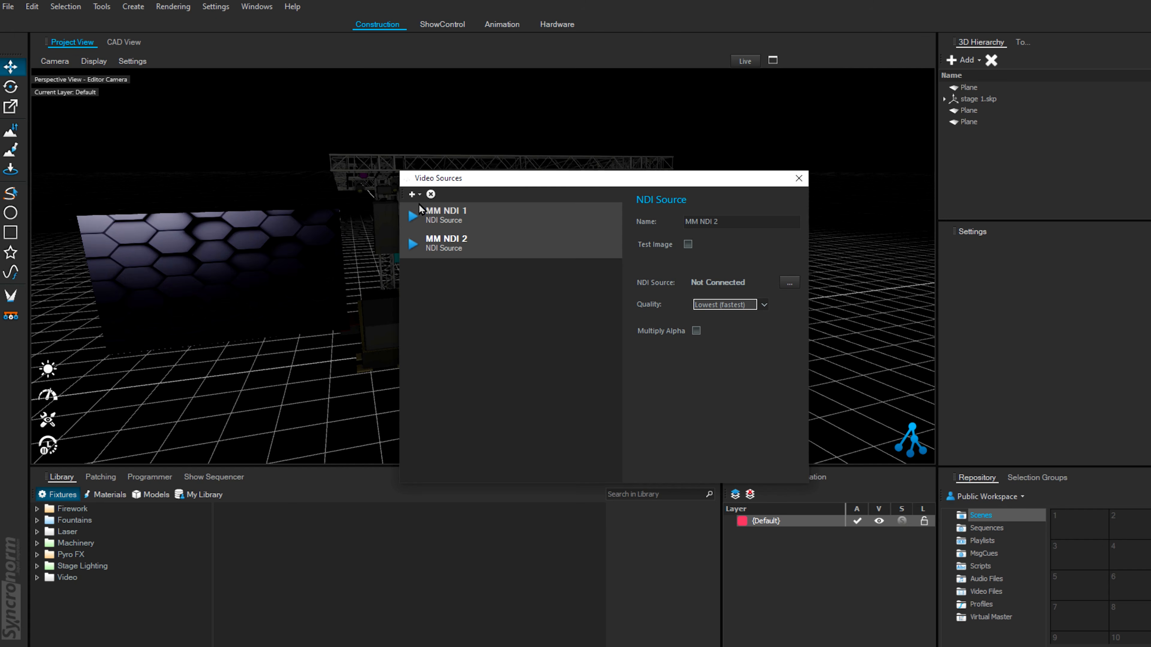
- Add another NDI video source named MM NDI 3
left_click(411, 194)
left_click(427, 223)
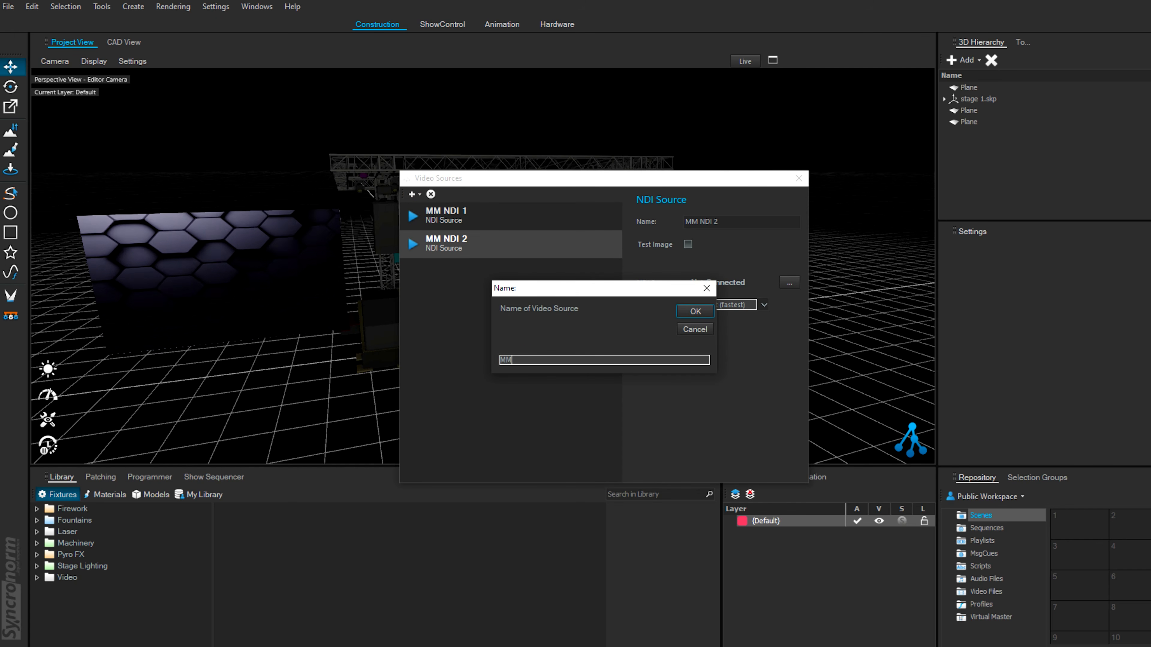
type("MM NDI 3")
key("Return")
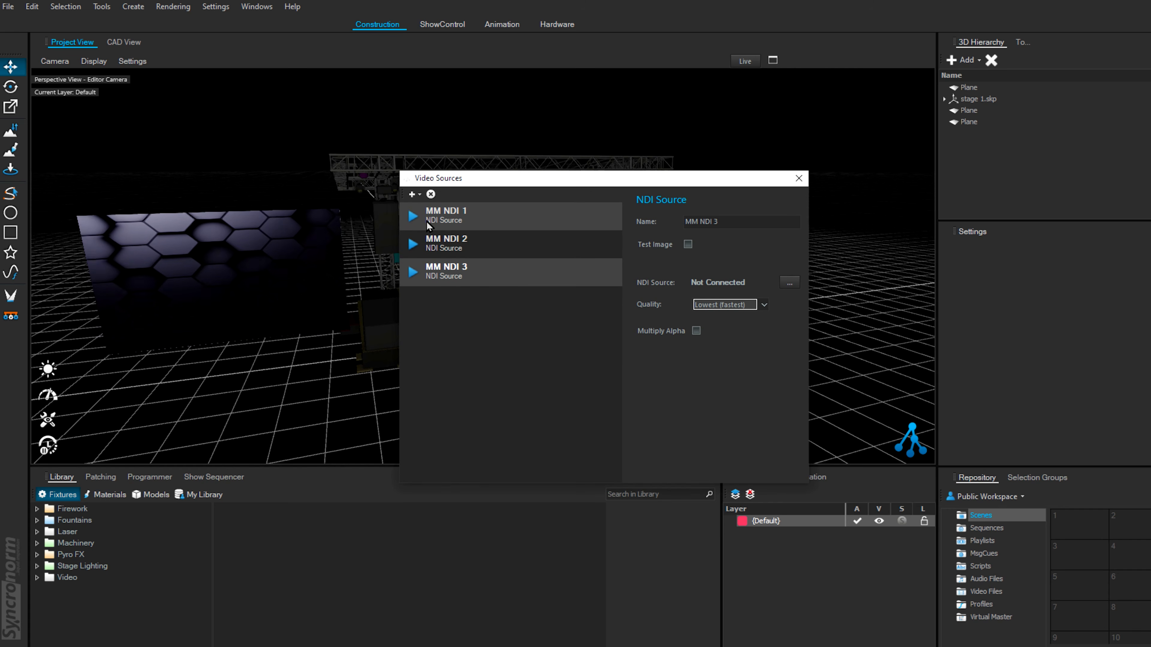
- Set the quality of the MM NDI 2 and MM NDI 3 sources to Best (slowest)
left_click(489, 243)
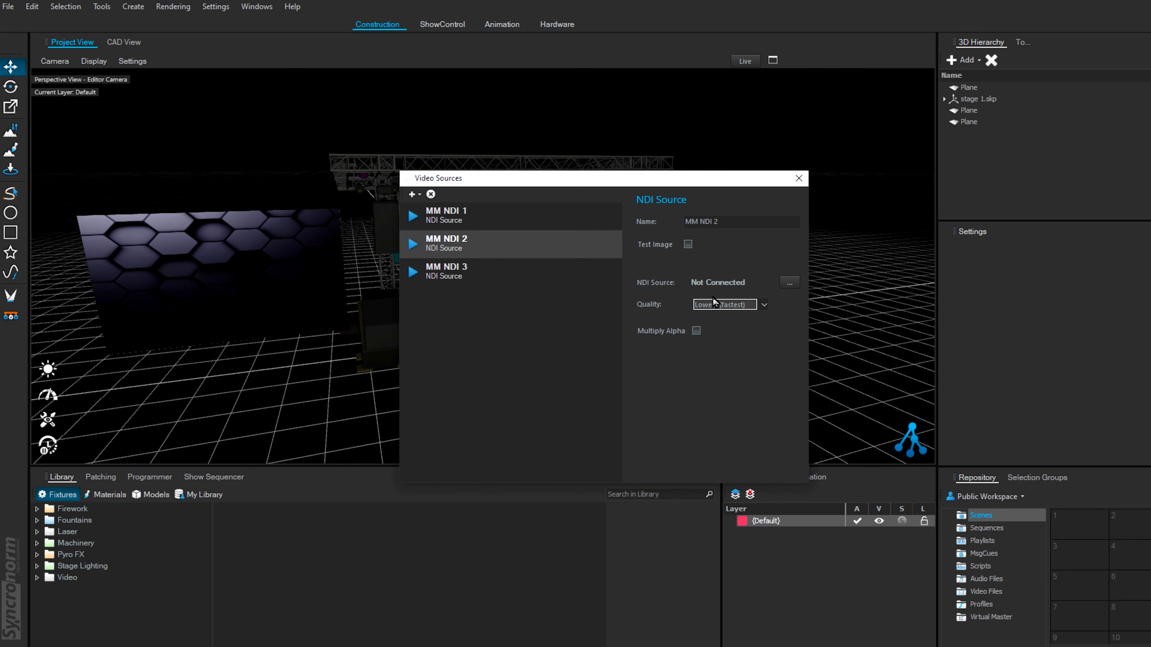
left_click(709, 324)
left_click(607, 274)
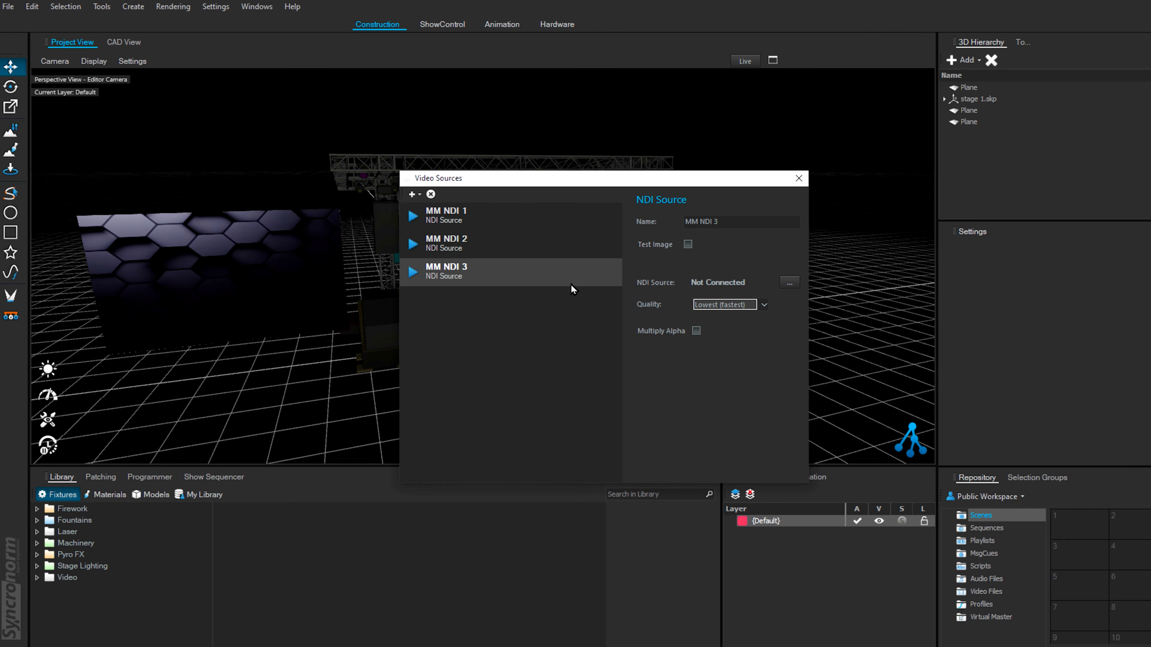
left_click(734, 307)
left_click(729, 315)
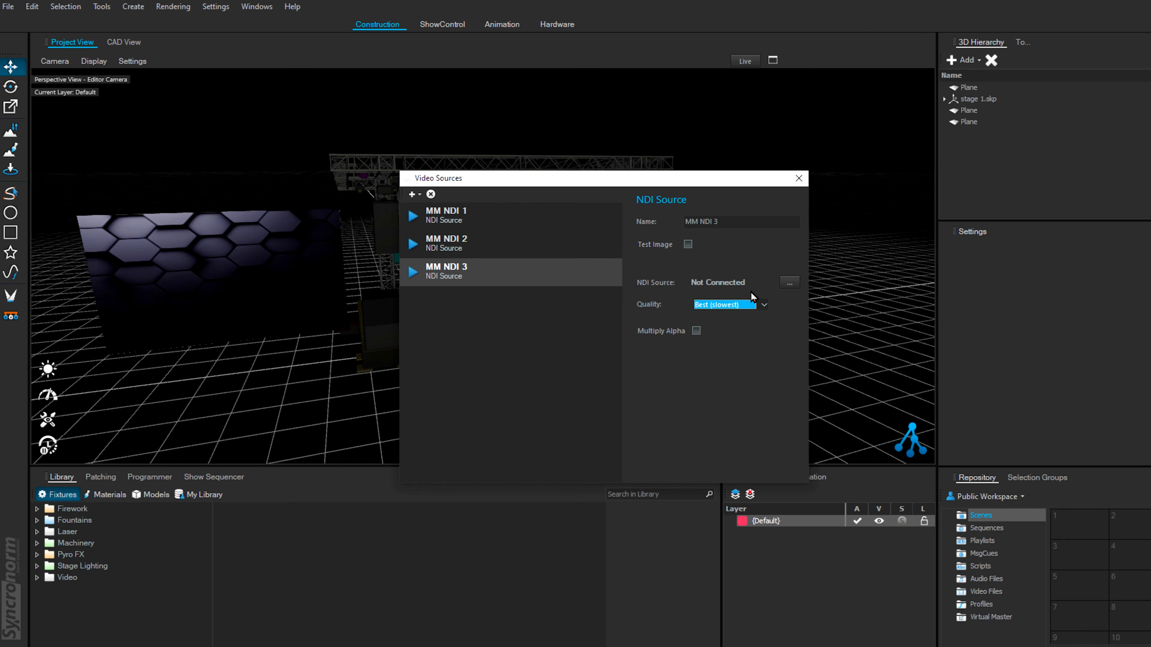
- Connect the MM NDI 3 source to the NDI stream SZ-3 (MadMapper - MM NDI Out 1-2)
left_click(788, 282)
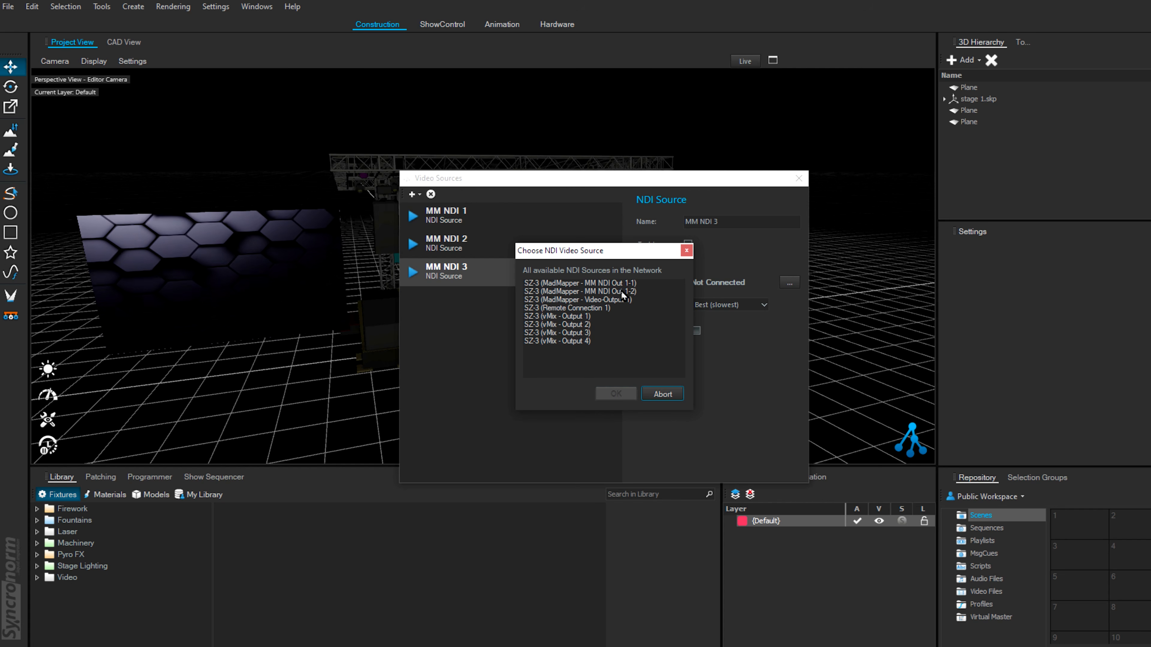
left_click(625, 291)
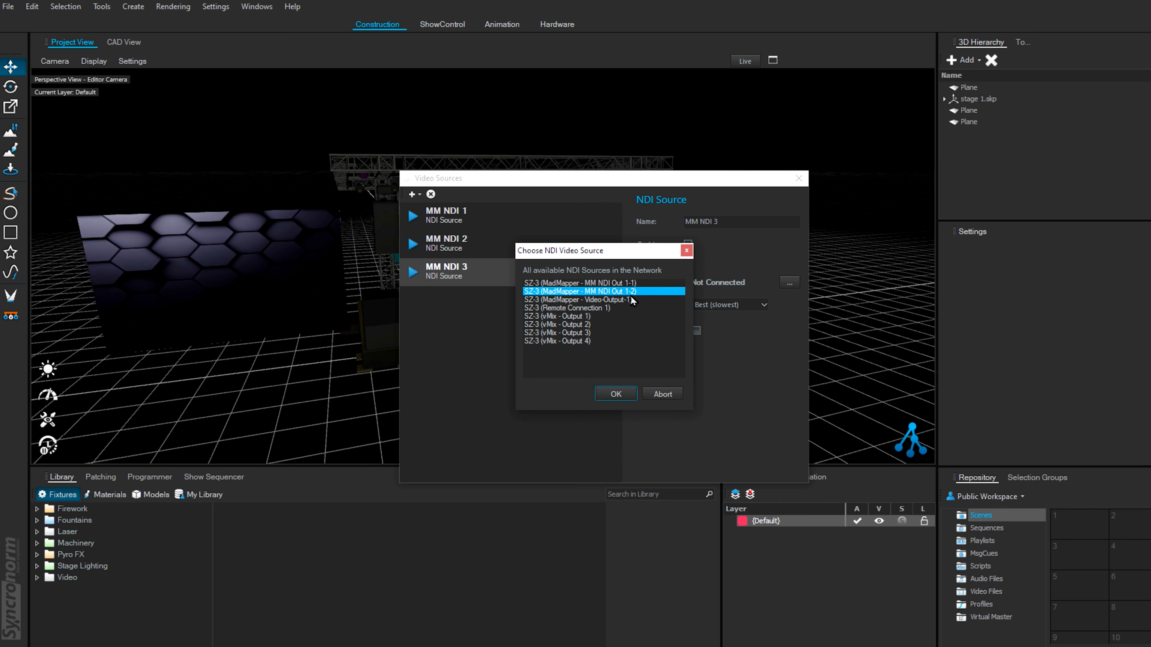
left_click(616, 394)
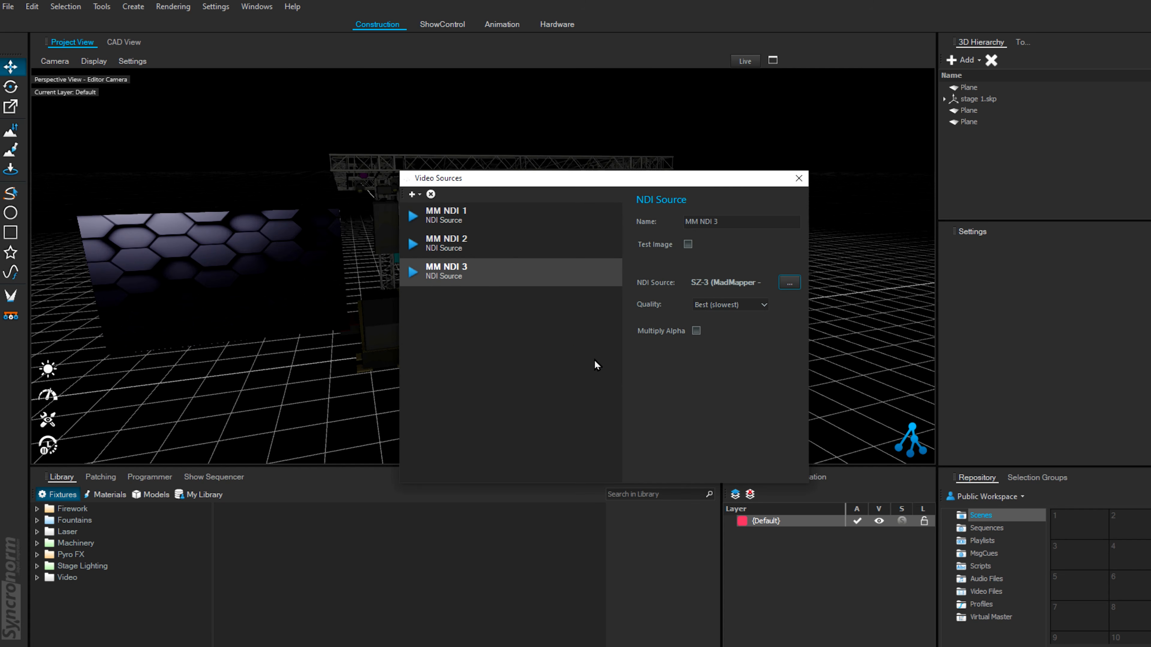
- Connect the MM NDI 2 source to SZ-3 (MadMapper - MM NDI Out 1-1) and close the video source settings
left_click(504, 249)
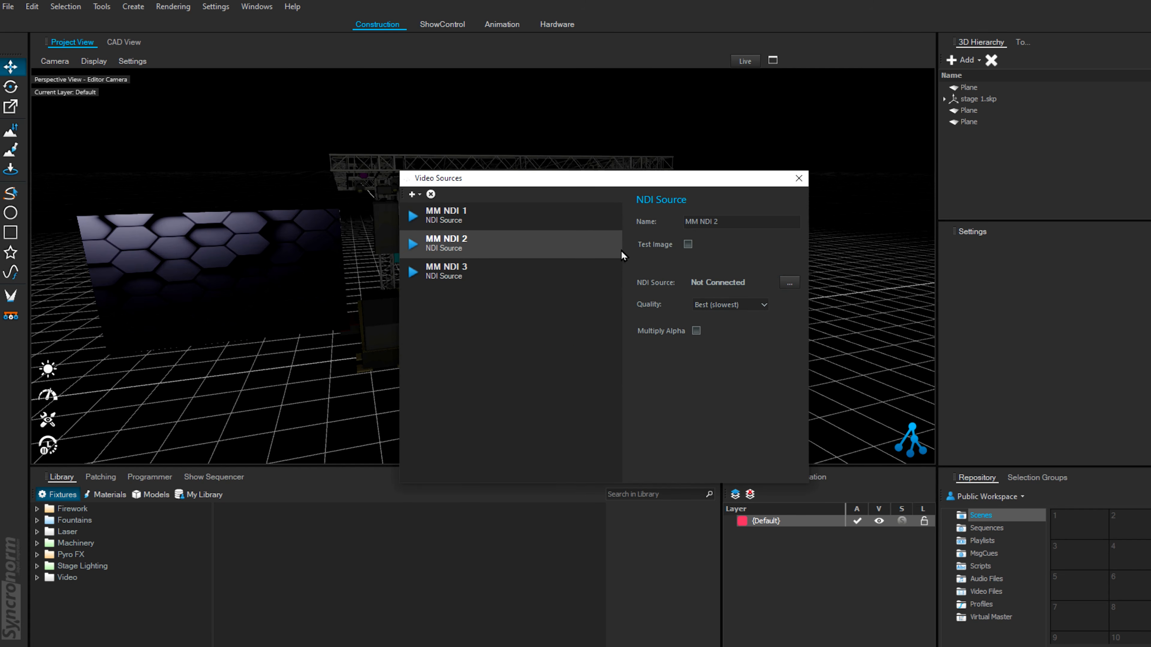
left_click(789, 285)
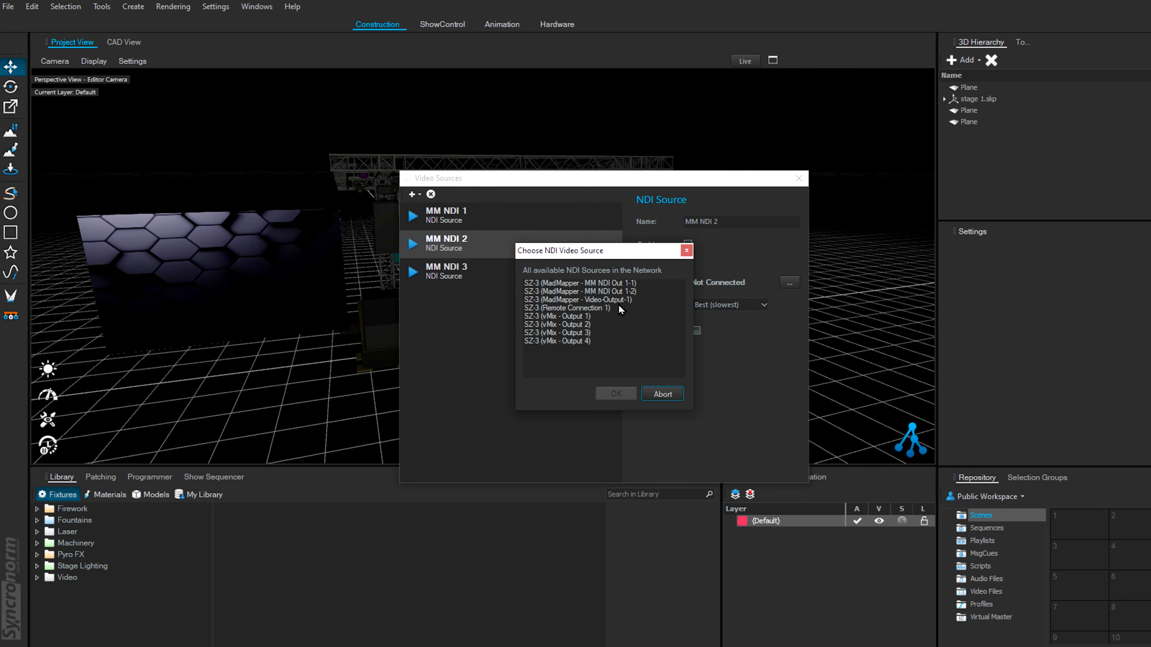
left_click(638, 283)
left_click(623, 395)
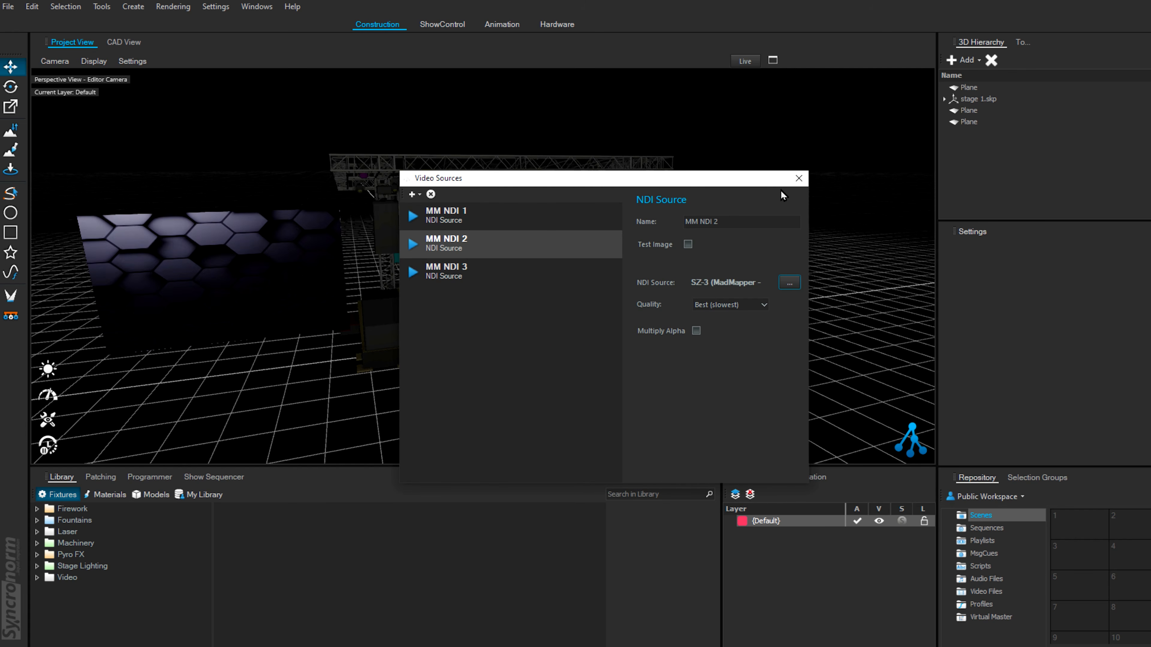
left_click(798, 178)
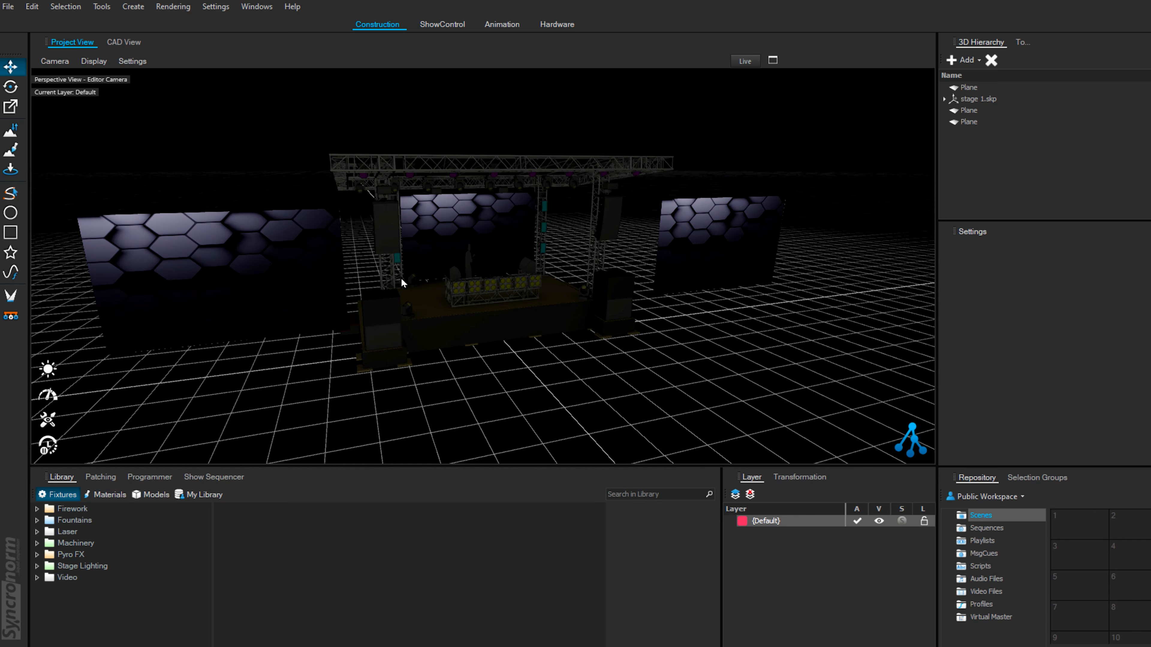
- Set the material's video source to MM NDI 2 on the screen plane left of the stage
left_click(153, 247)
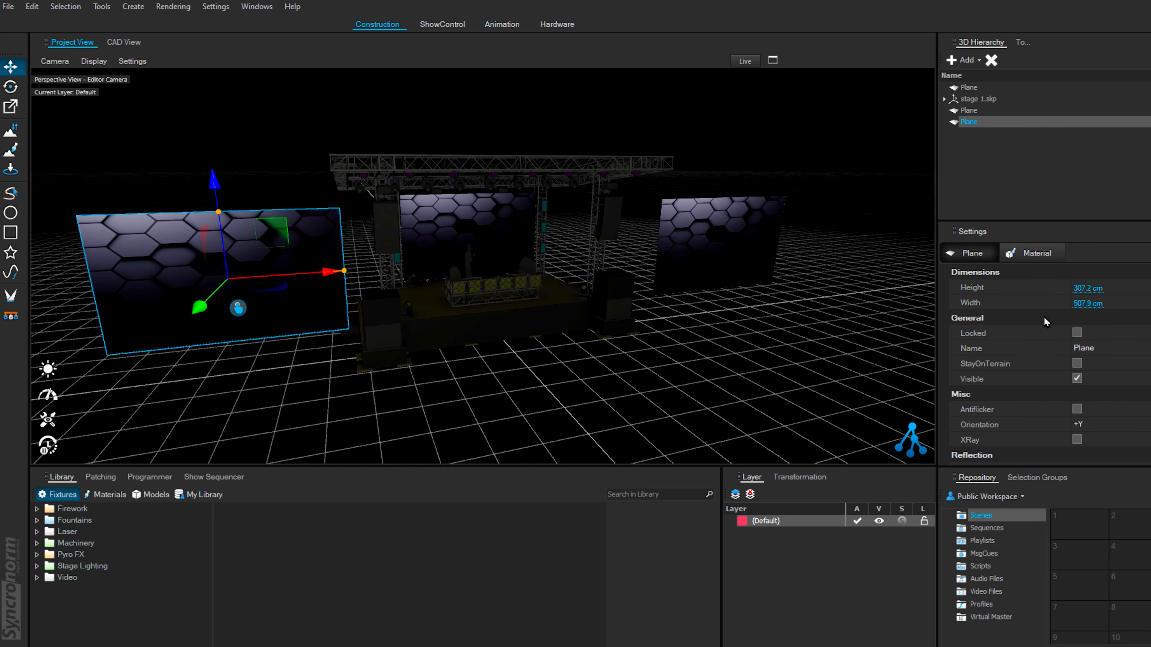
left_click(1037, 253)
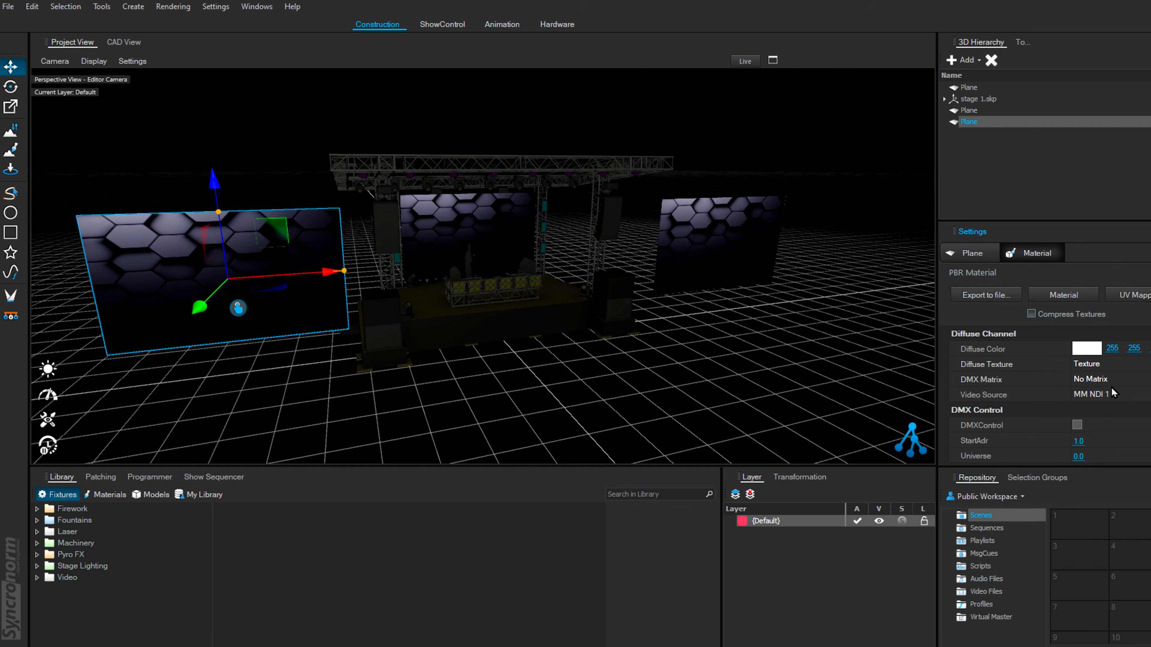
left_click(1114, 397)
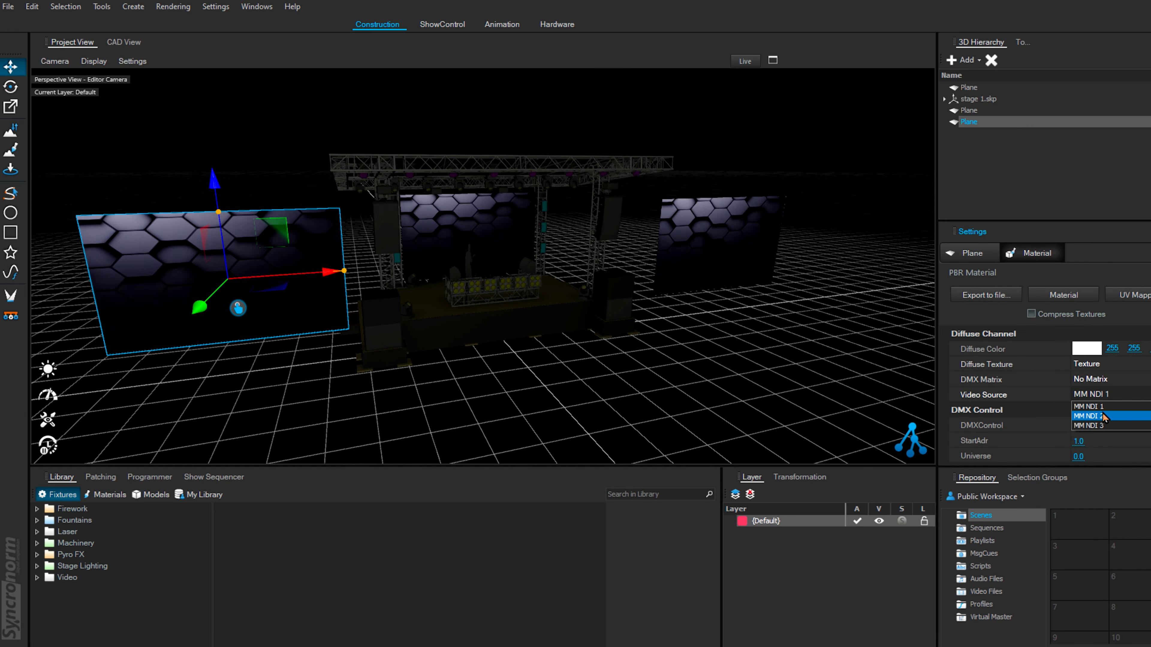
left_click(1112, 415)
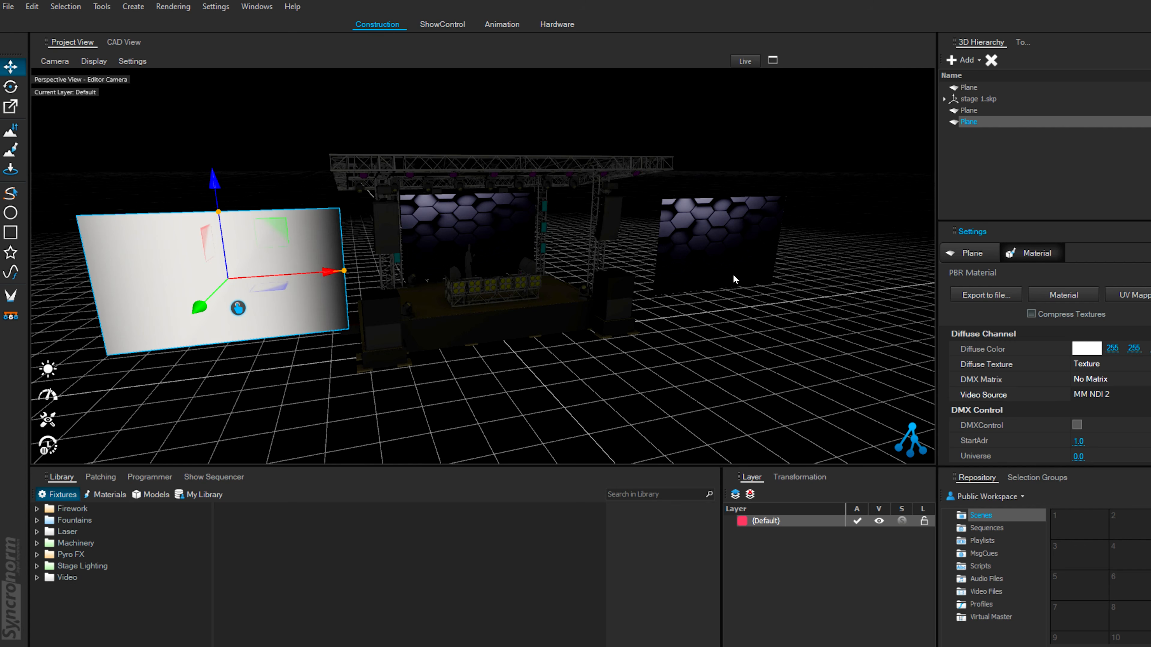
- Set the material's video source to MM NDI 3 on the screen plane right of the stage
left_click(717, 224)
left_click(1070, 402)
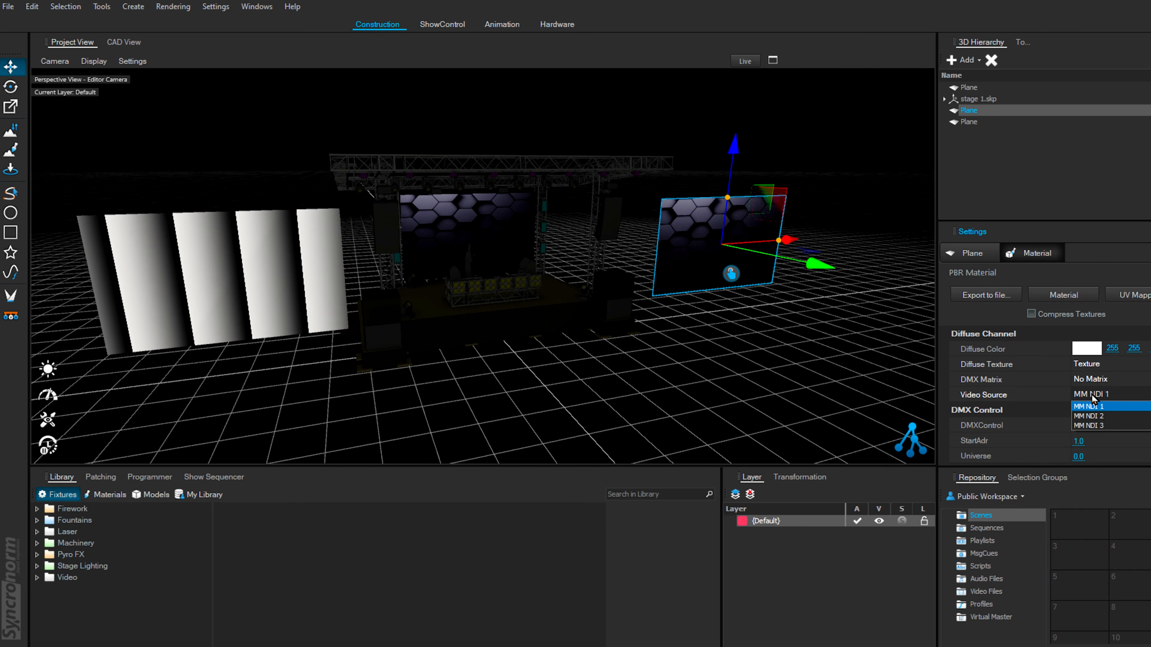
left_click(1092, 427)
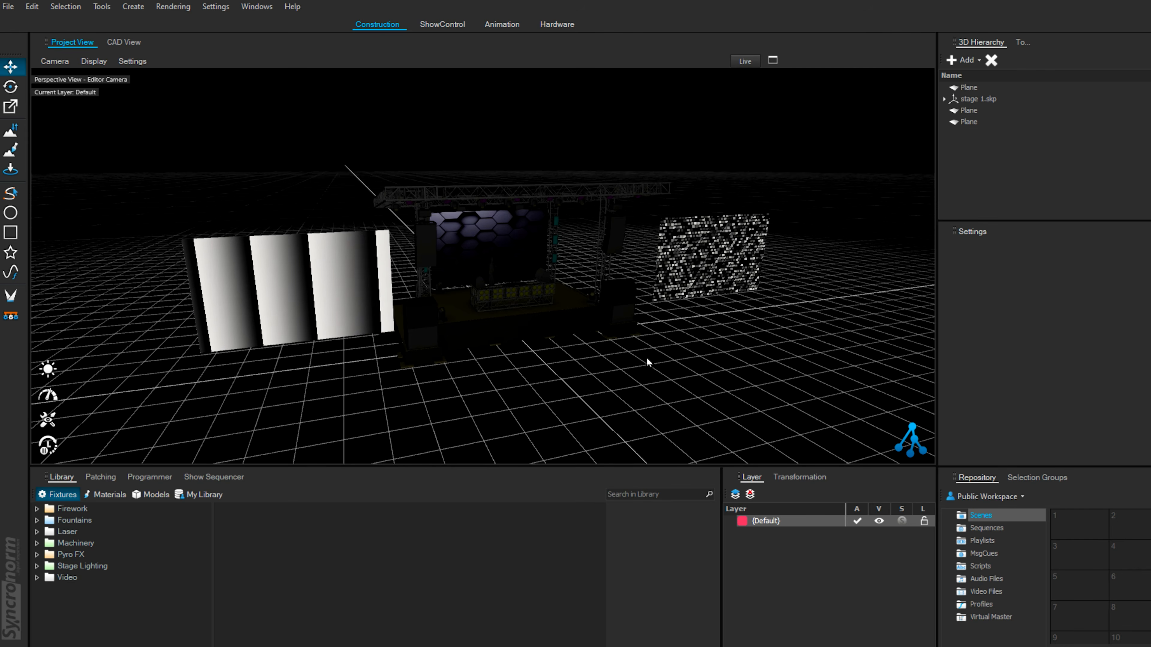
- Frame the stage so all three screens are visible alongside MadMapper, and turn on the Live view in Depence
key("alt+Tab")
scroll(903, 249, "down", 2)
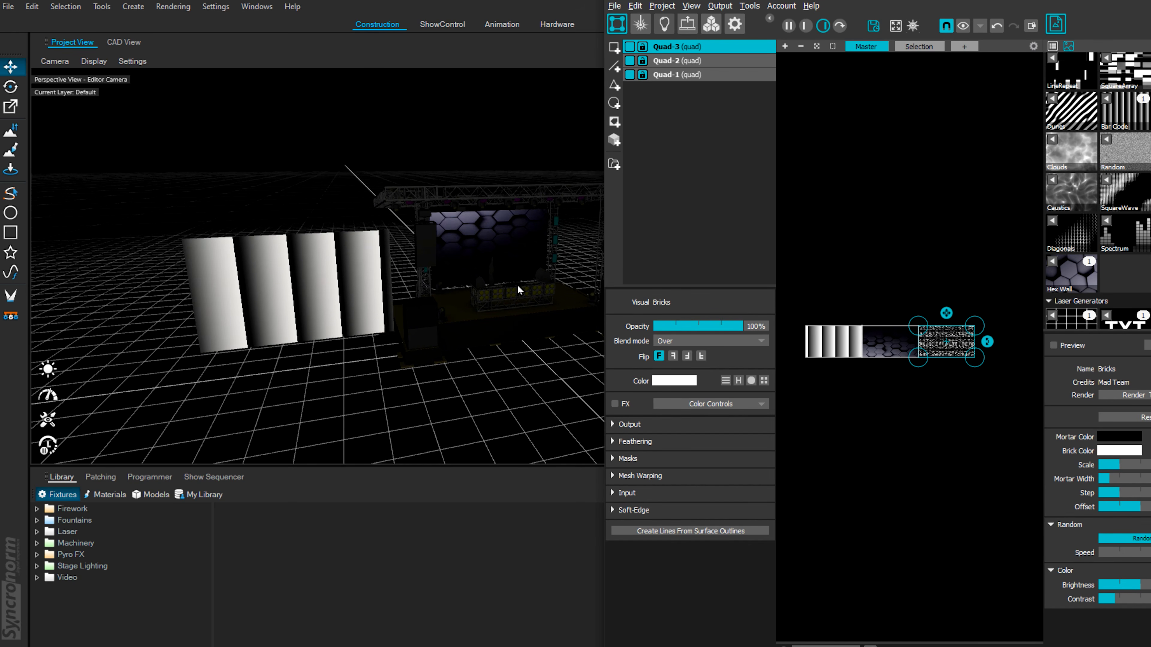
middle_click_drag(454, 386, 267, 385)
scroll(380, 339, "down", 1)
scroll(380, 339, "down", 3)
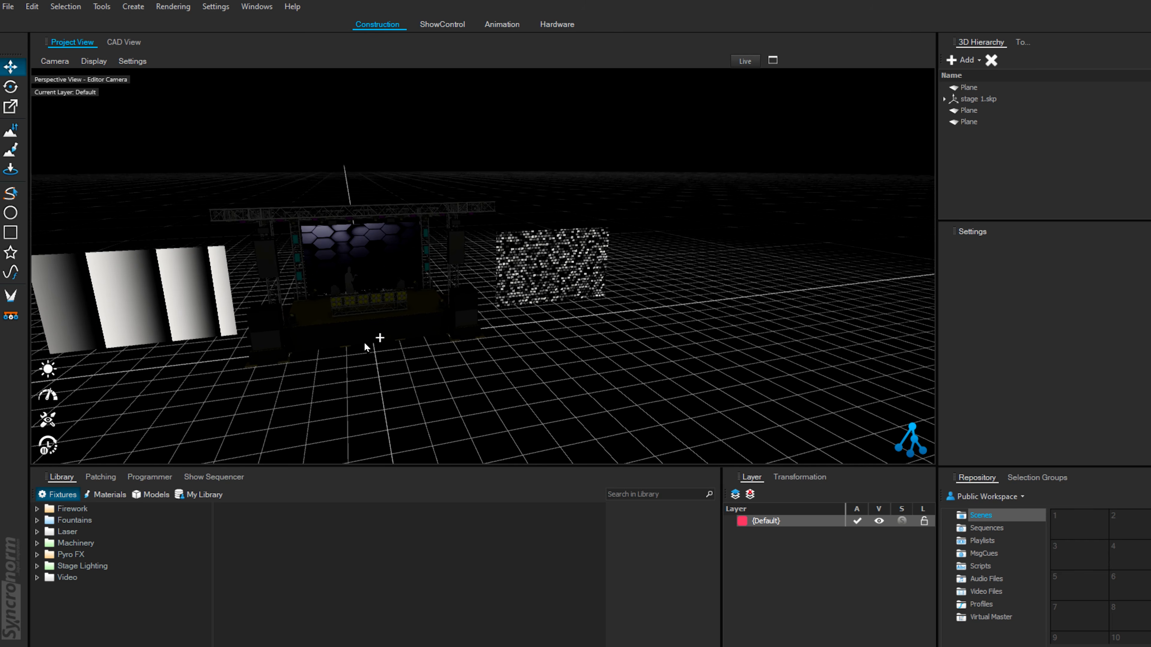
middle_click_drag(364, 342, 404, 344)
key("alt+Tab")
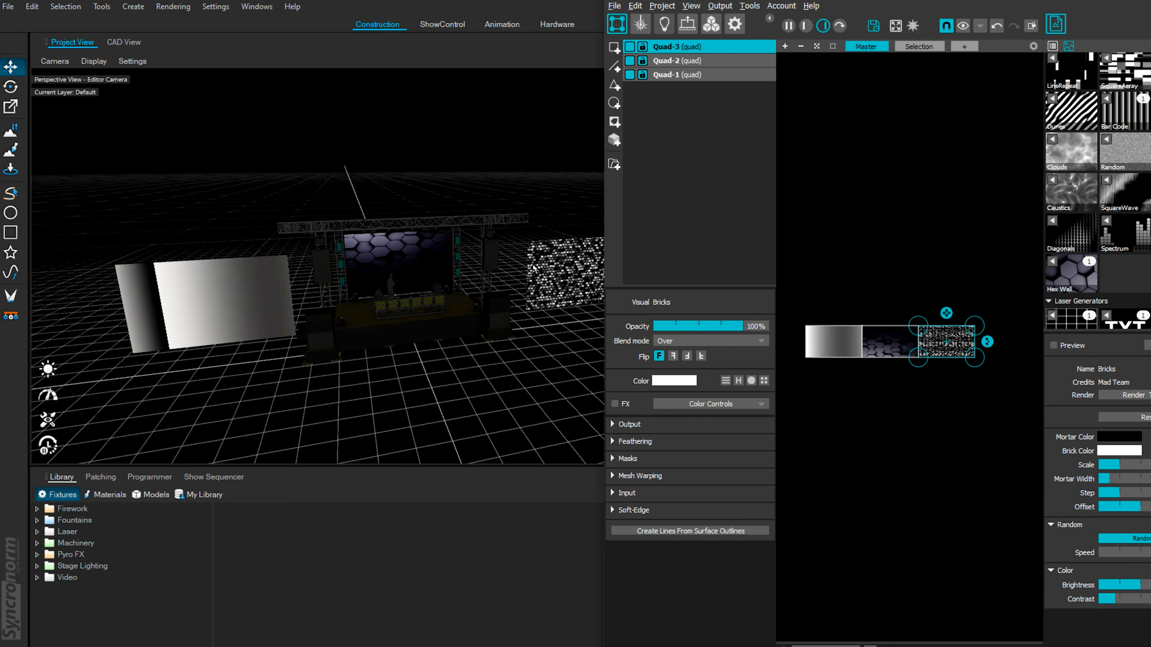
left_click(550, 122)
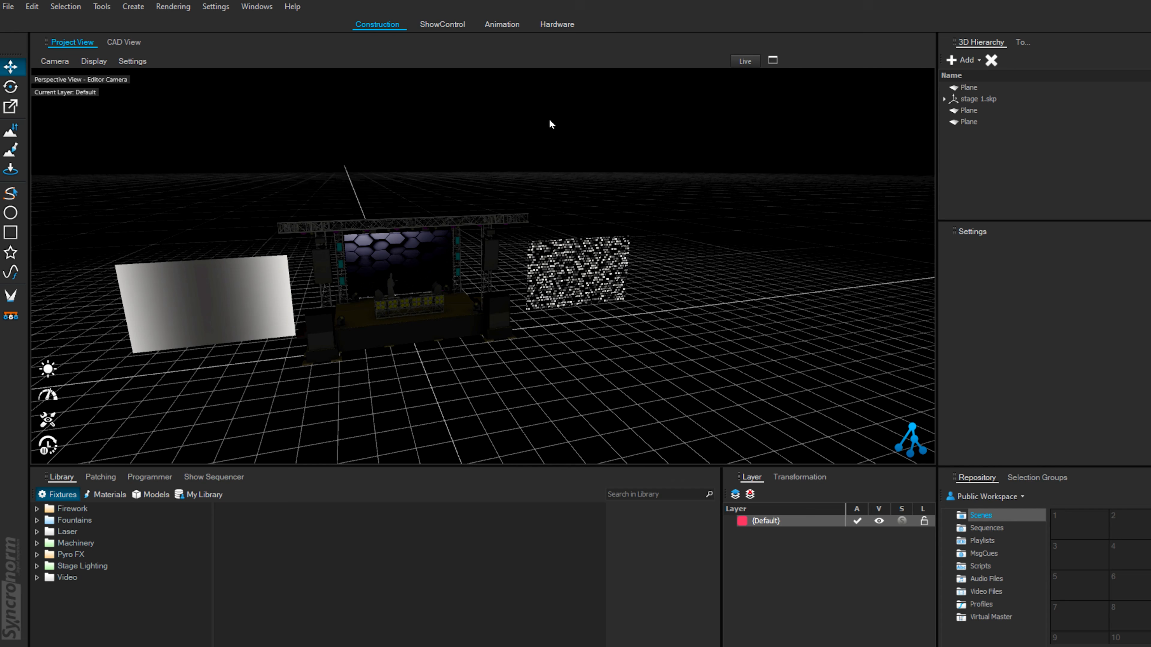
left_click(745, 61)
- Switch to MadMapper and hide Quad-1, Quad-2 and Quad-3
key("alt+Tab")
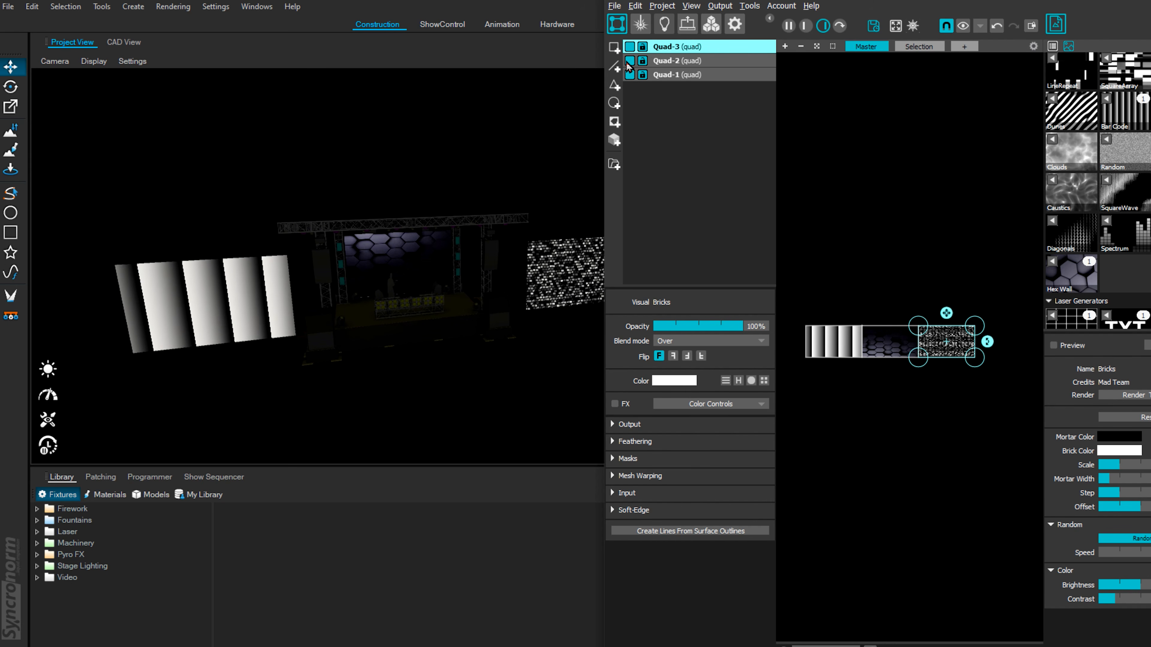
left_click(667, 62, "shift")
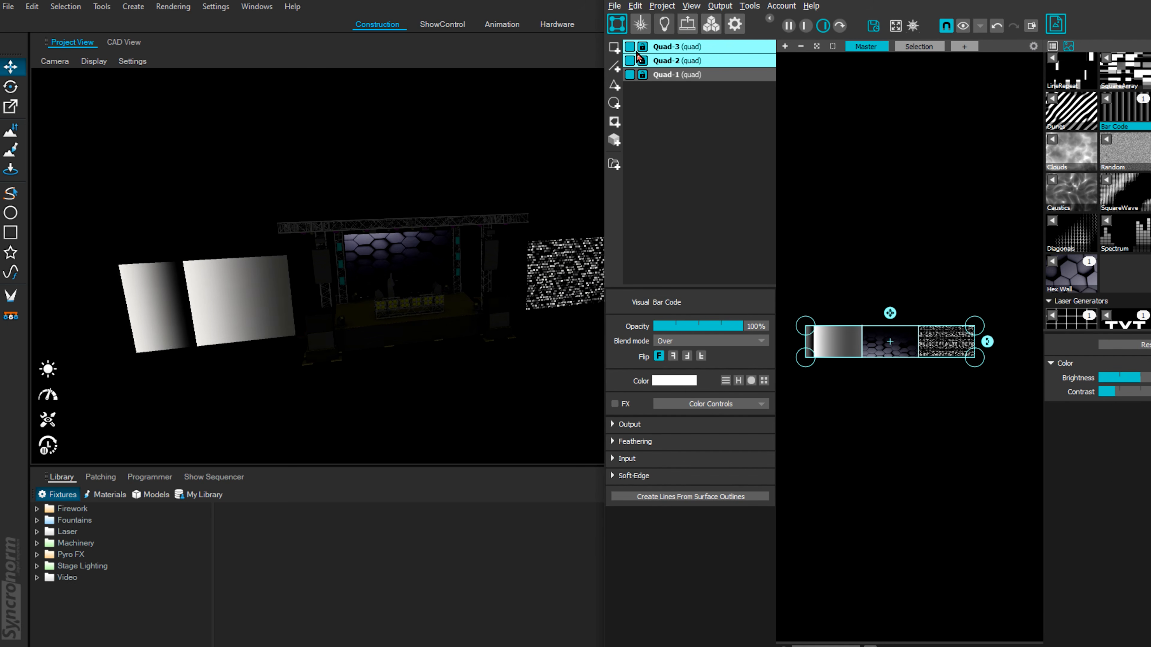
left_click(669, 73)
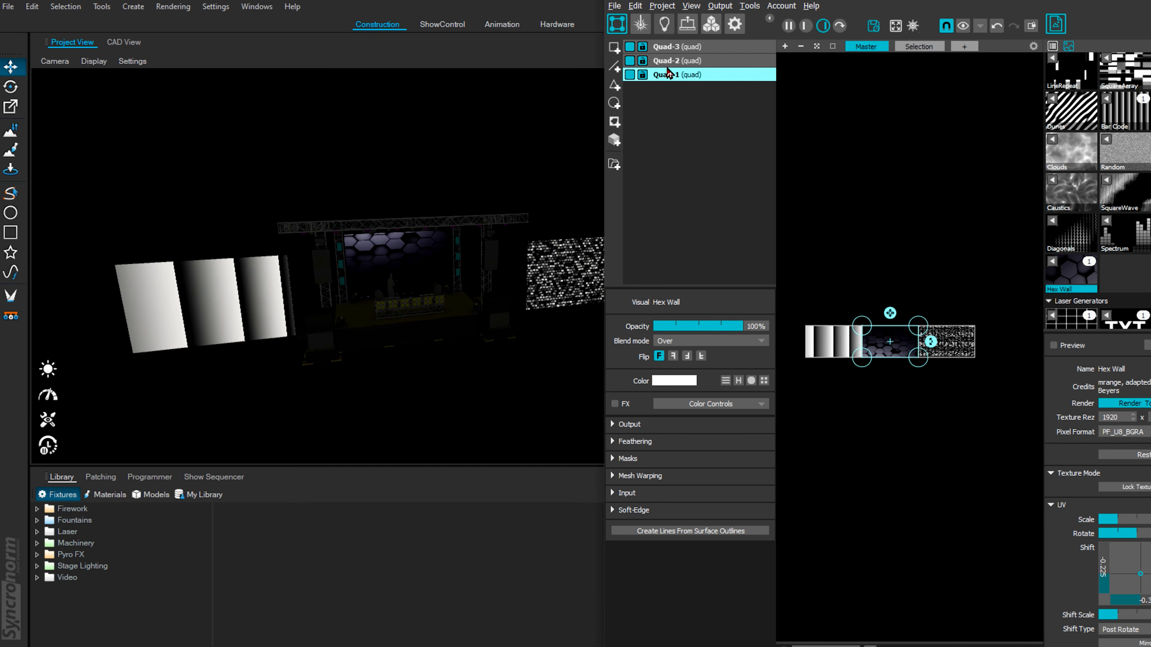
left_click(668, 62, "shift")
left_click(628, 60)
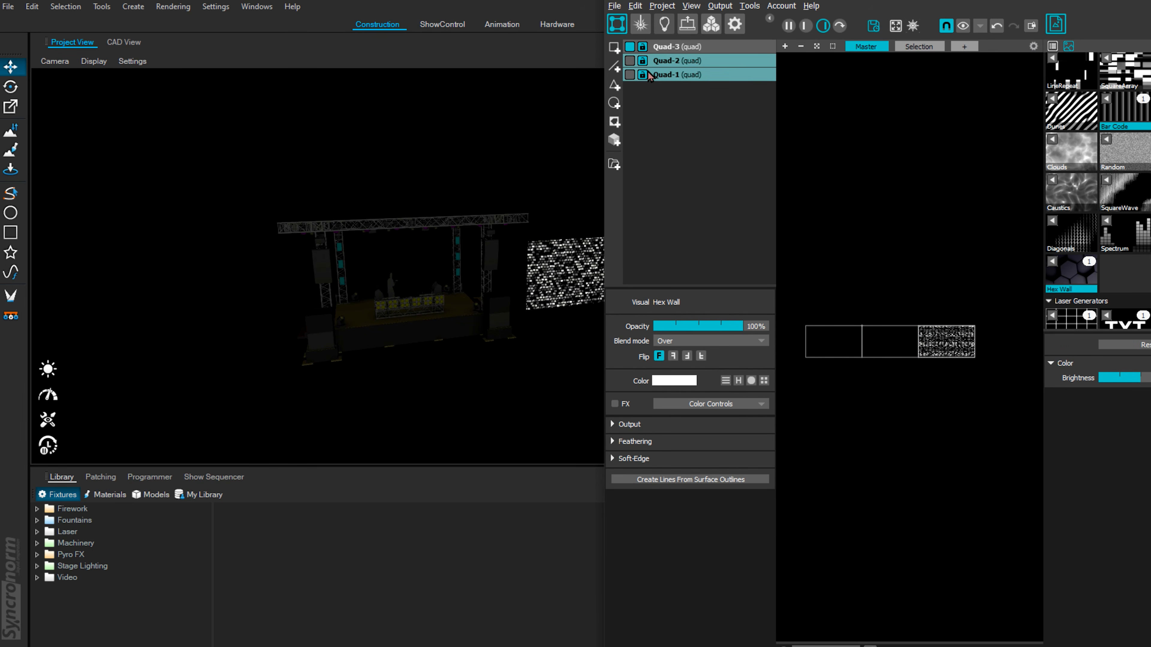
left_click(629, 46)
left_click(645, 116)
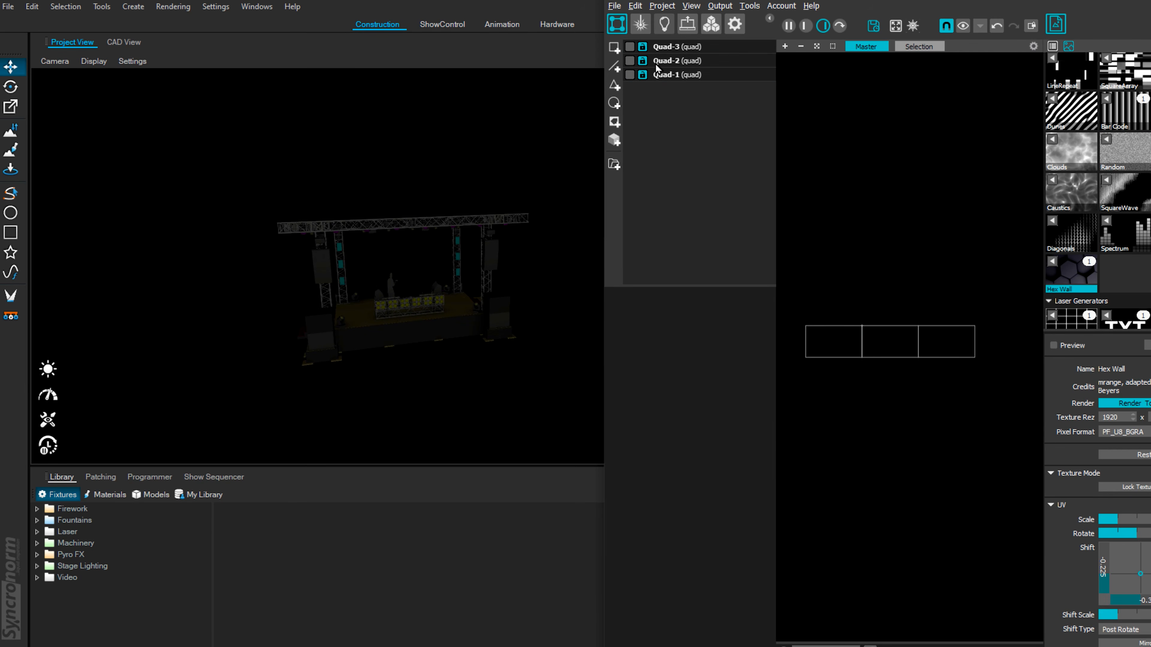
- Show only Quad-2 and stretch it across all three NDI output areas
left_click(629, 61)
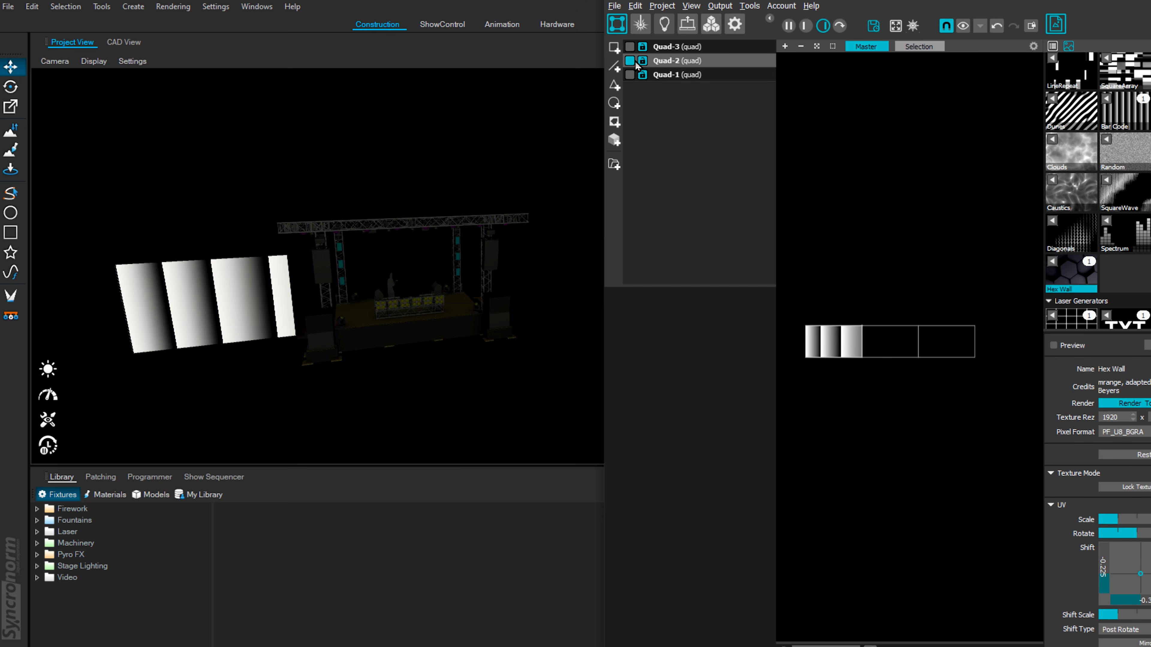
left_click(680, 63)
left_click_drag(861, 357, 960, 356)
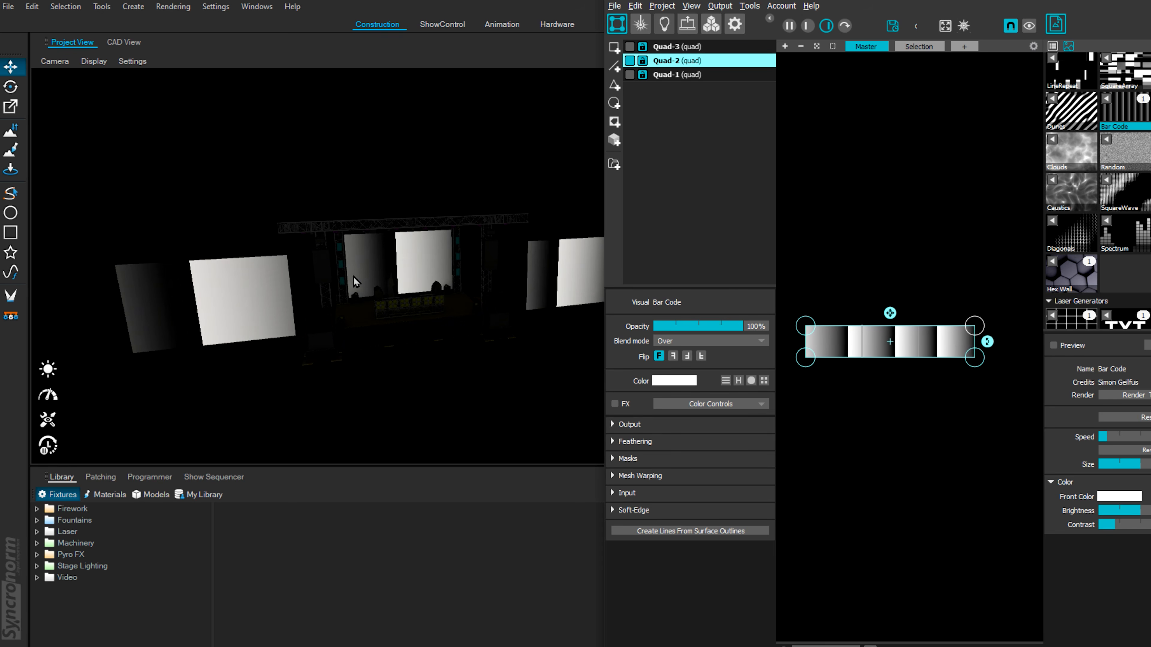
- Apply the Alice_in_lalaland_of_Stripe material to the stretched Quad-2 and lower its stripe Count
scroll(1128, 229, "down", 6)
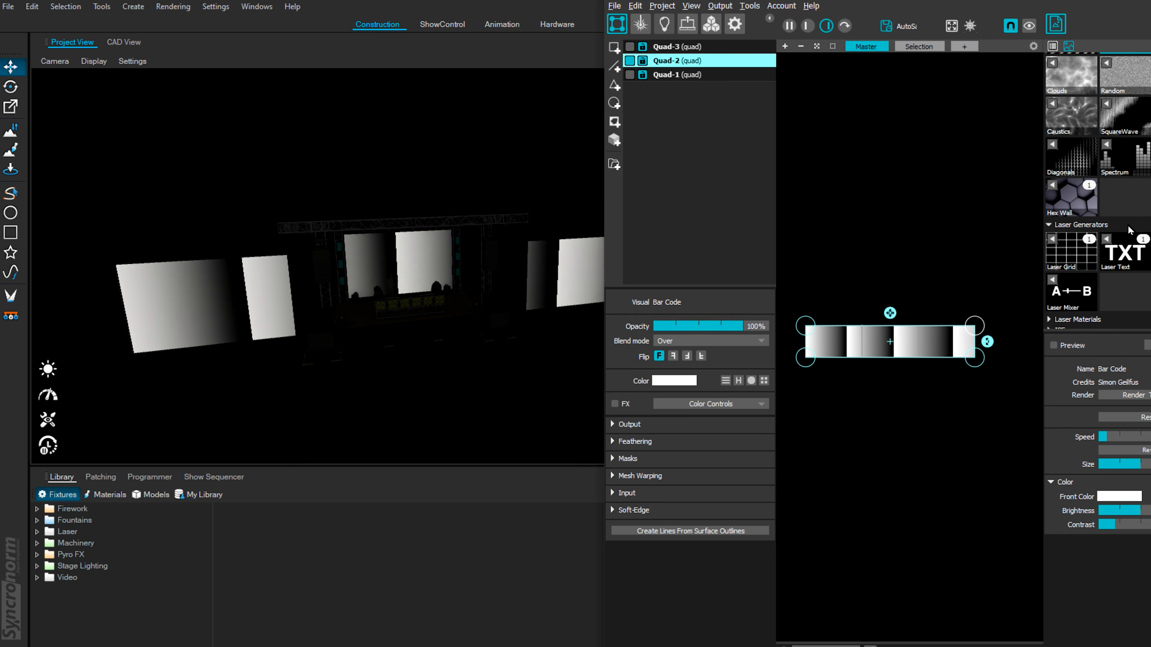
scroll(1129, 229, "up", 5)
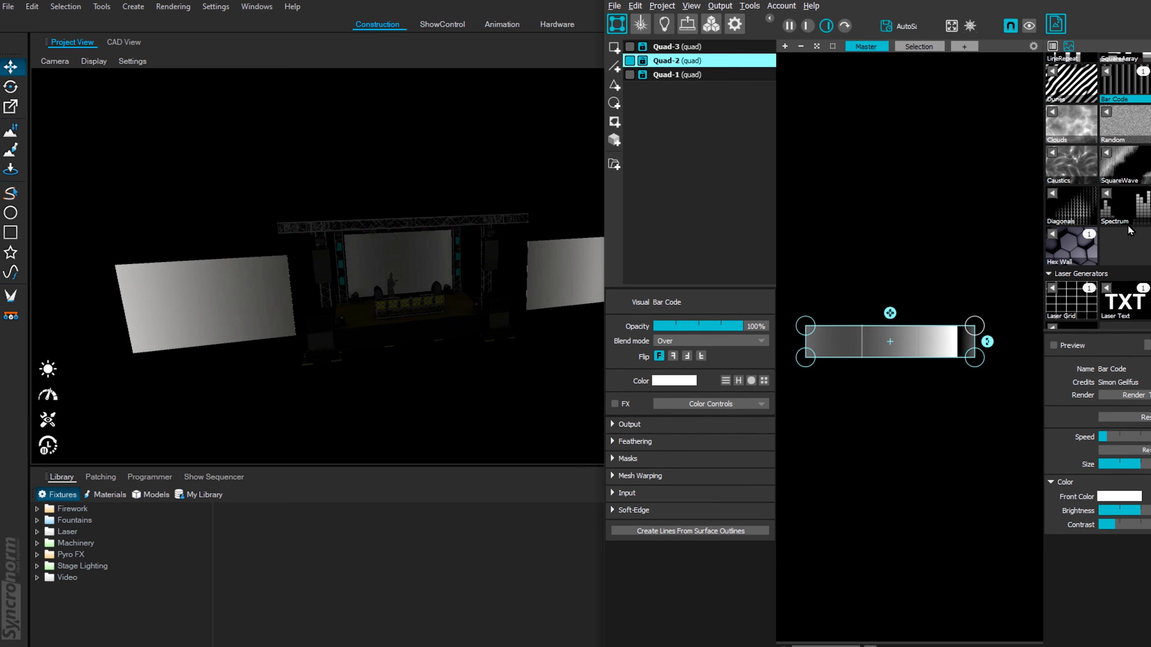
scroll(1130, 231, "down", 4)
scroll(1129, 235, "up", 5)
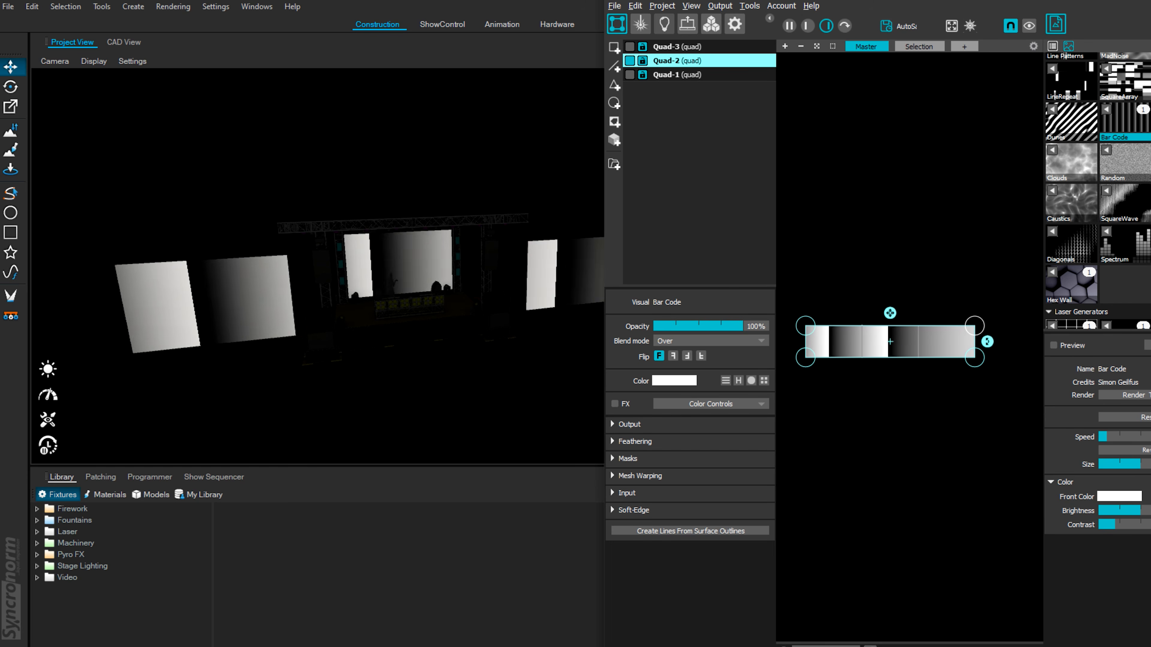
left_click(1105, 271)
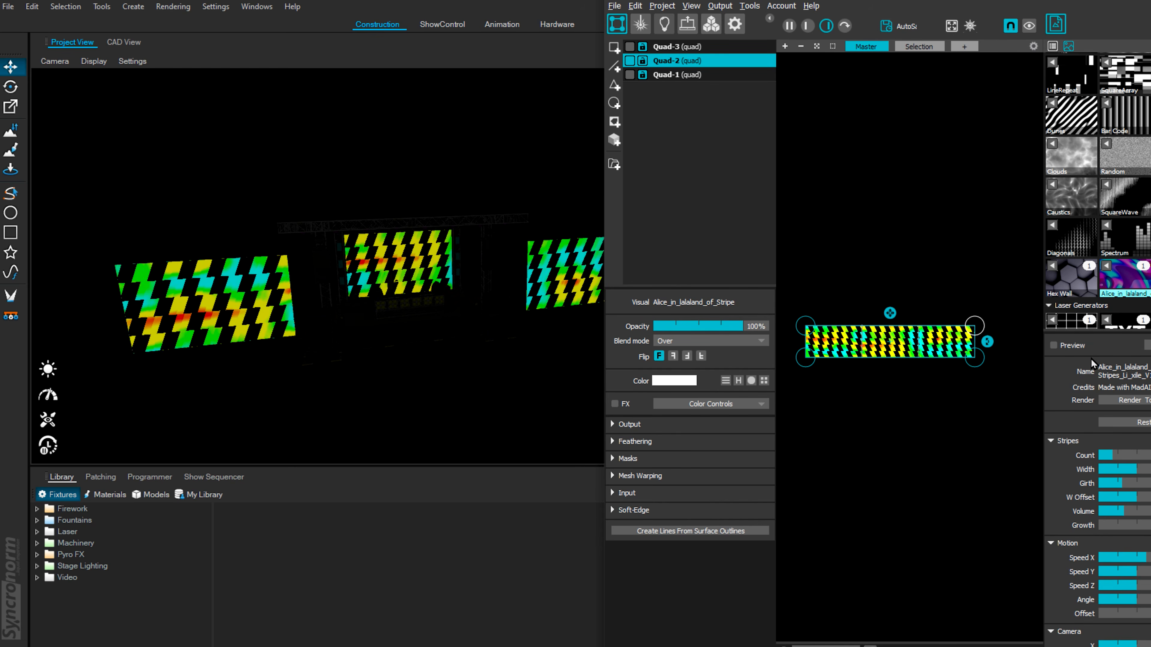
mouse_move(1112, 455)
left_mouse_down()
mouse_move(1124, 456)
mouse_move(1102, 465)
left_mouse_up()
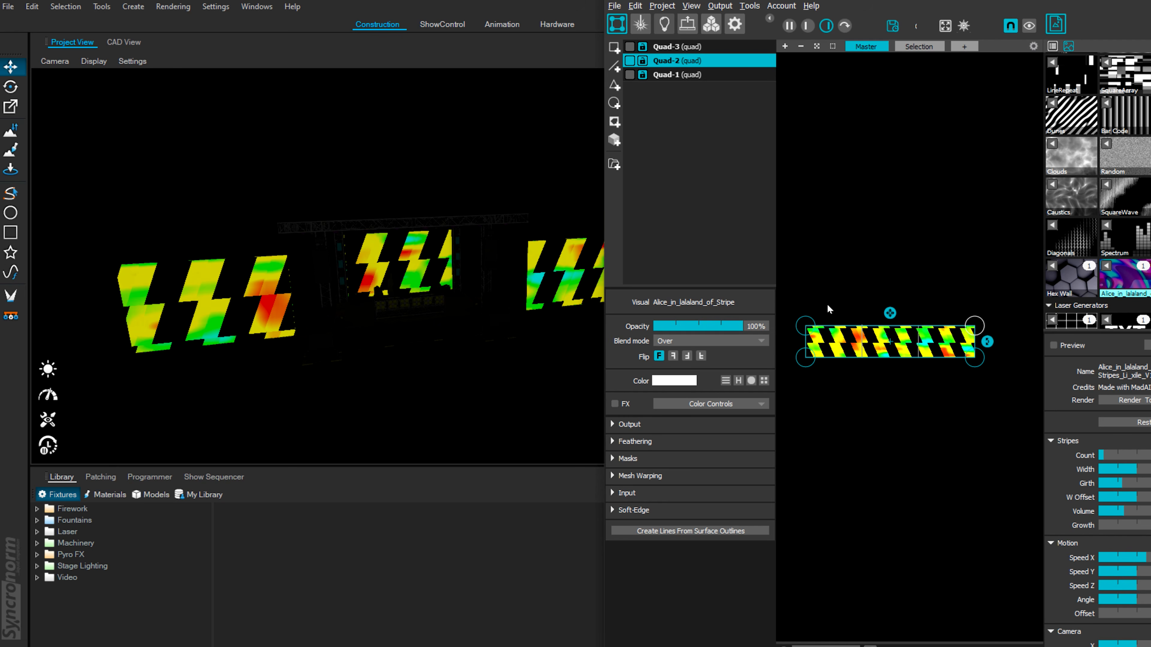
left_click(408, 382)
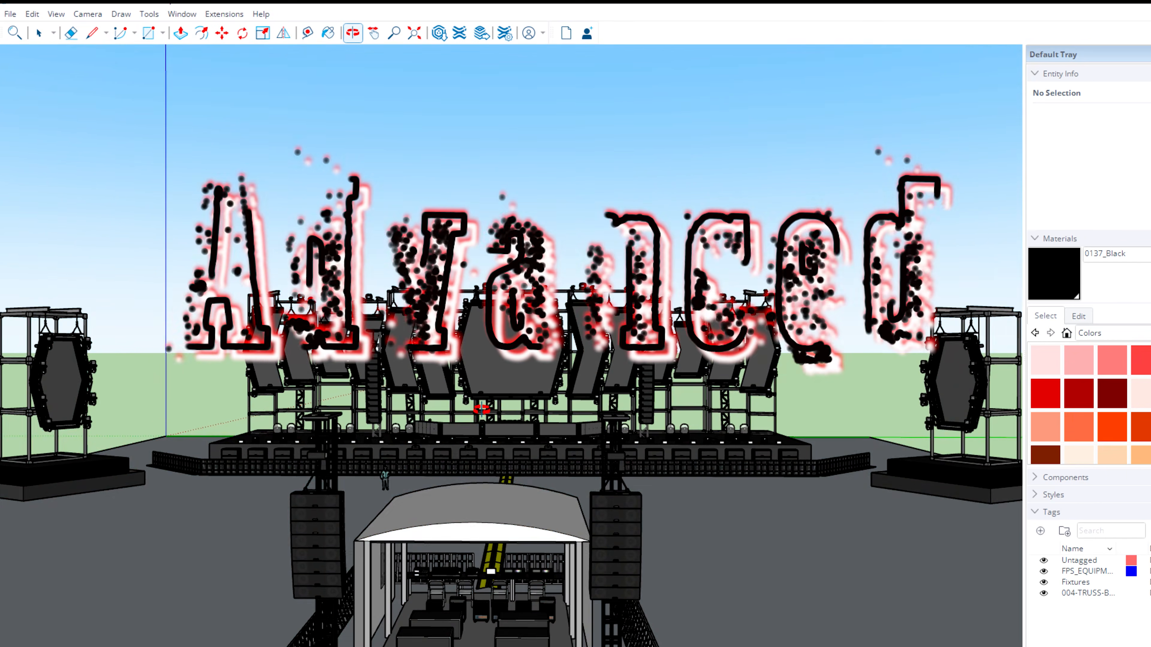
- Examine the large stage model in SketchUp from several angles, covering the main screen wall, centre screen, side towers and front-of-house tent
left_click_drag(481, 409, 463, 343)
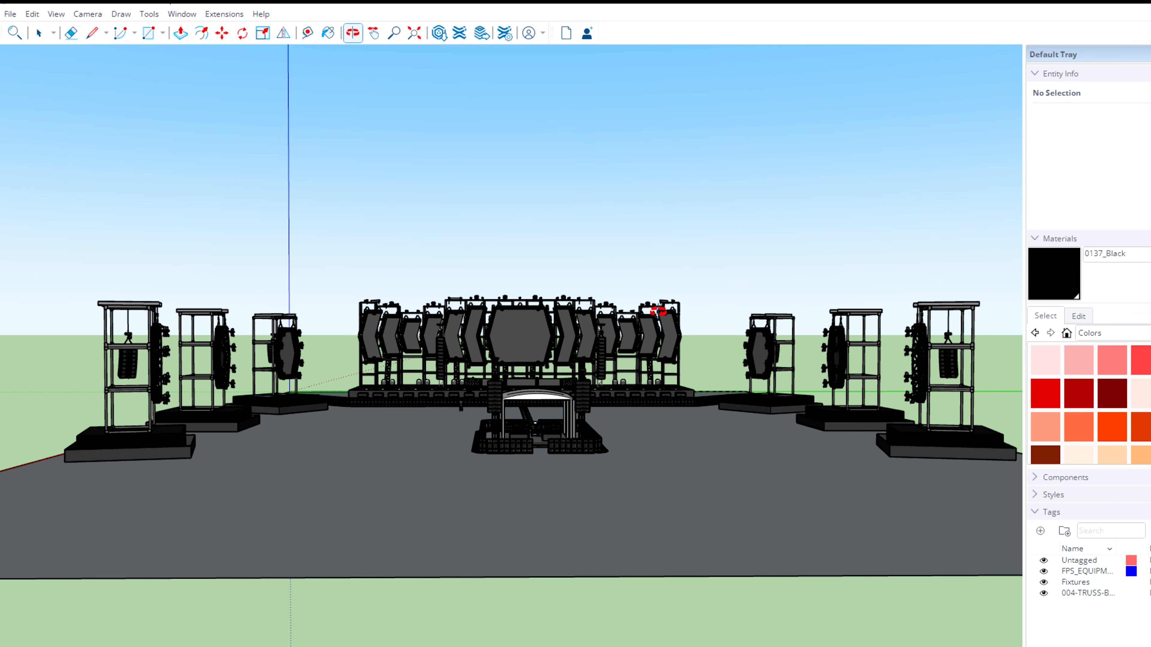
left_click_drag(606, 333, 614, 372)
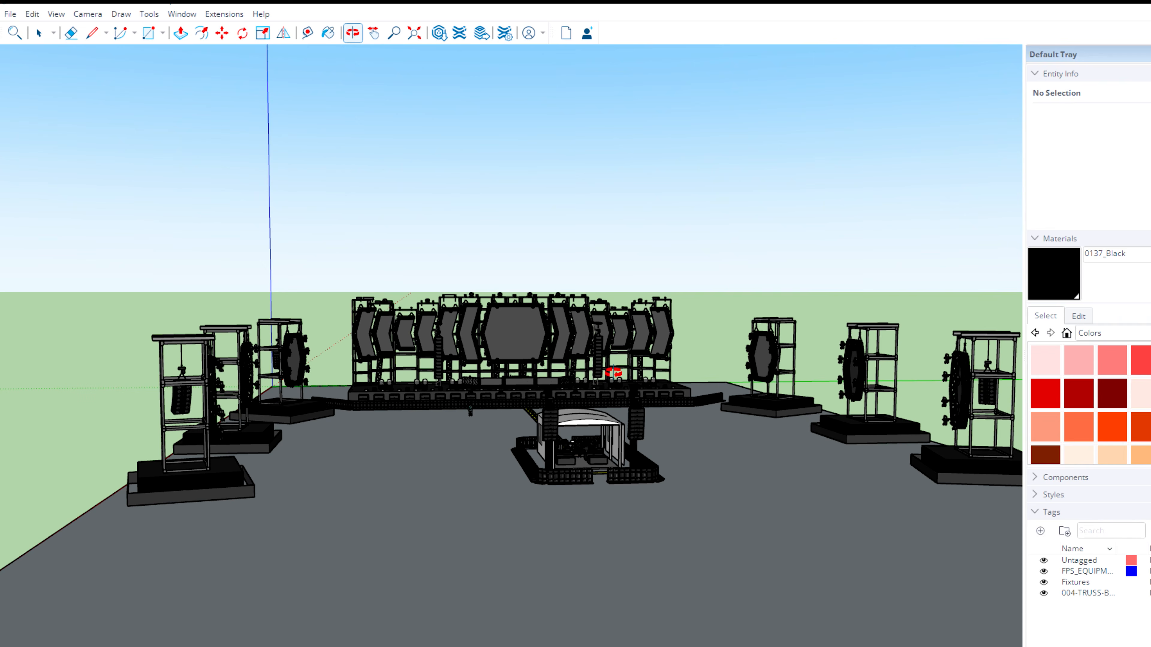
scroll(745, 362, "up", 6)
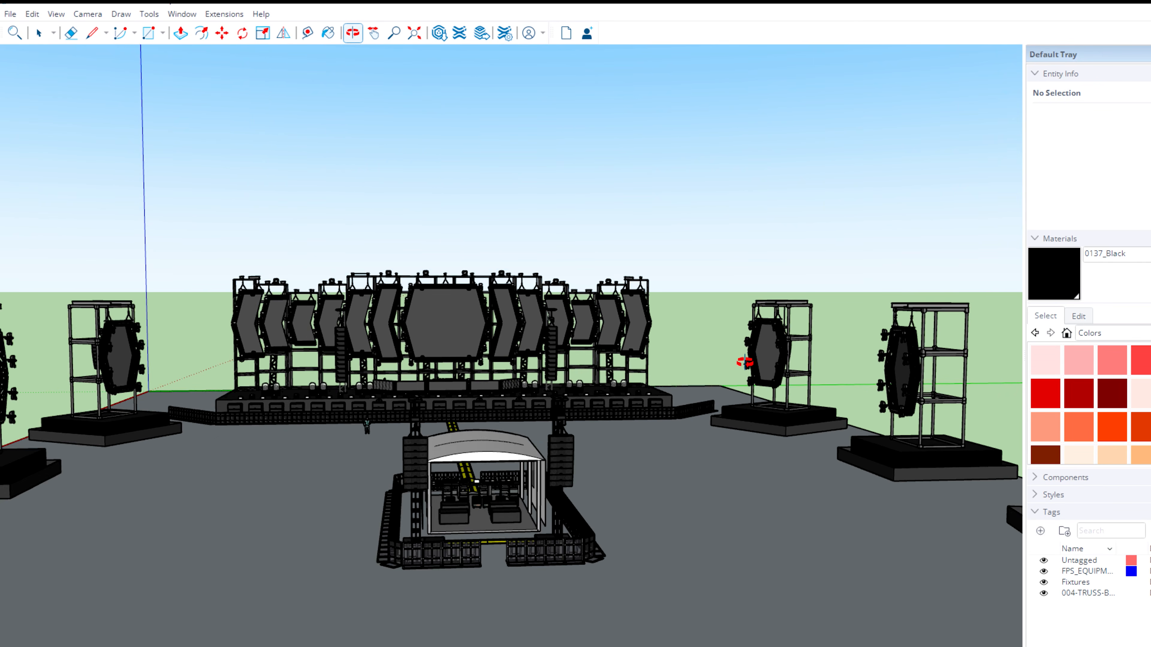
left_click_drag(565, 491, 627, 514)
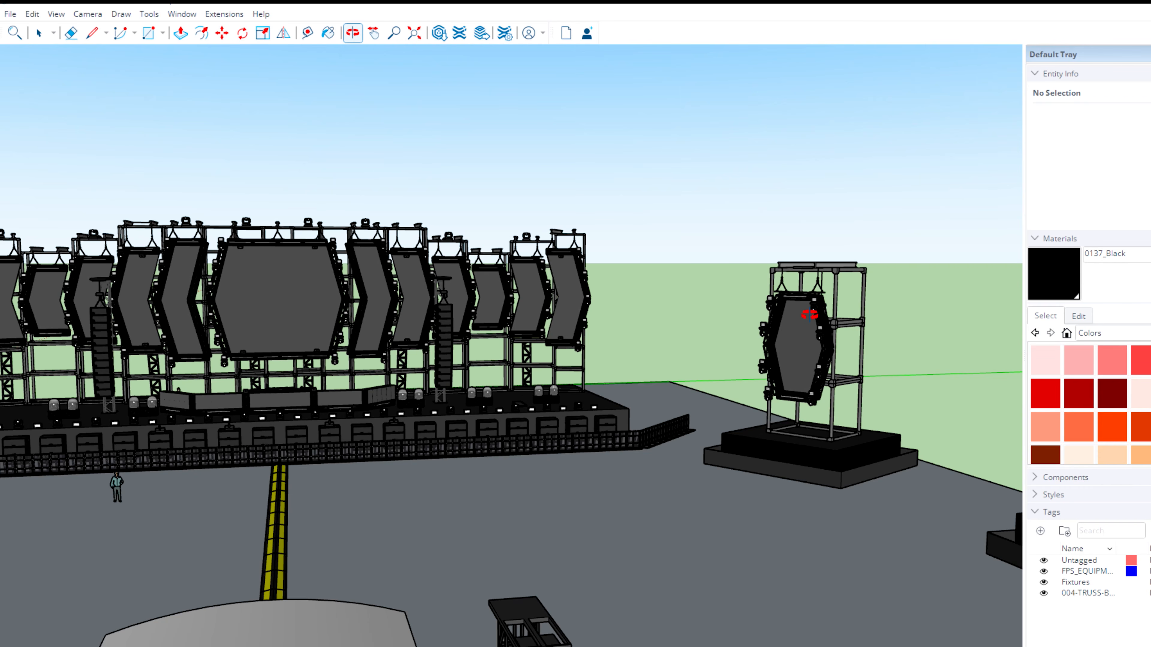
scroll(753, 359, "down", 8)
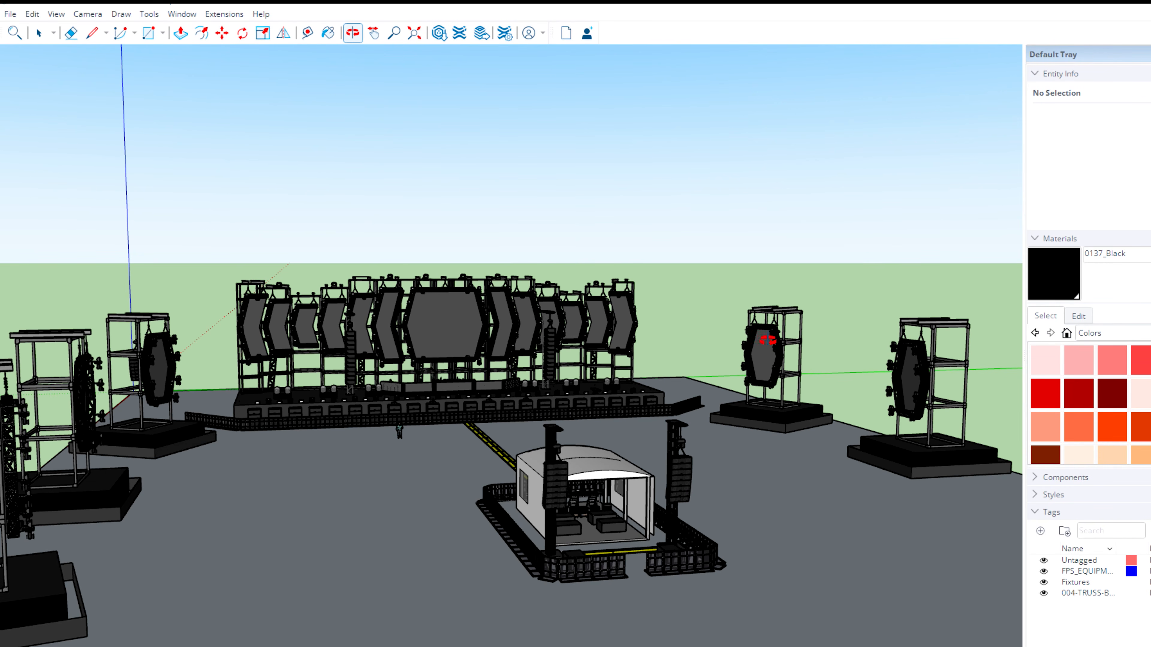
left_click_drag(205, 431, 278, 452)
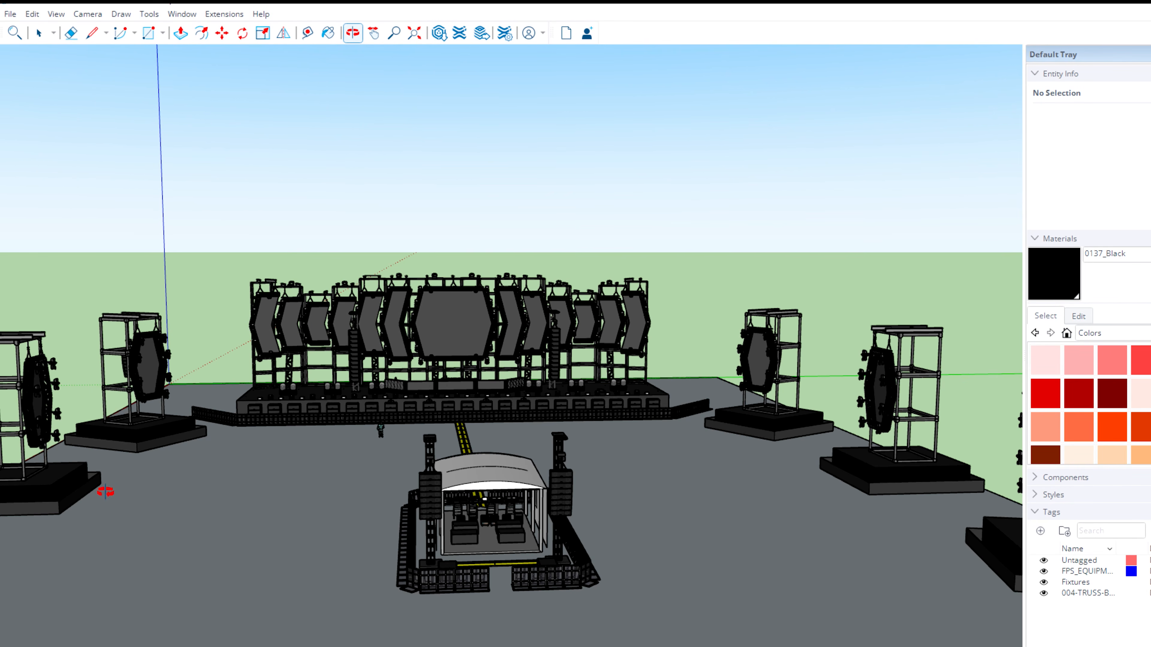
left_click_drag(511, 472, 400, 324)
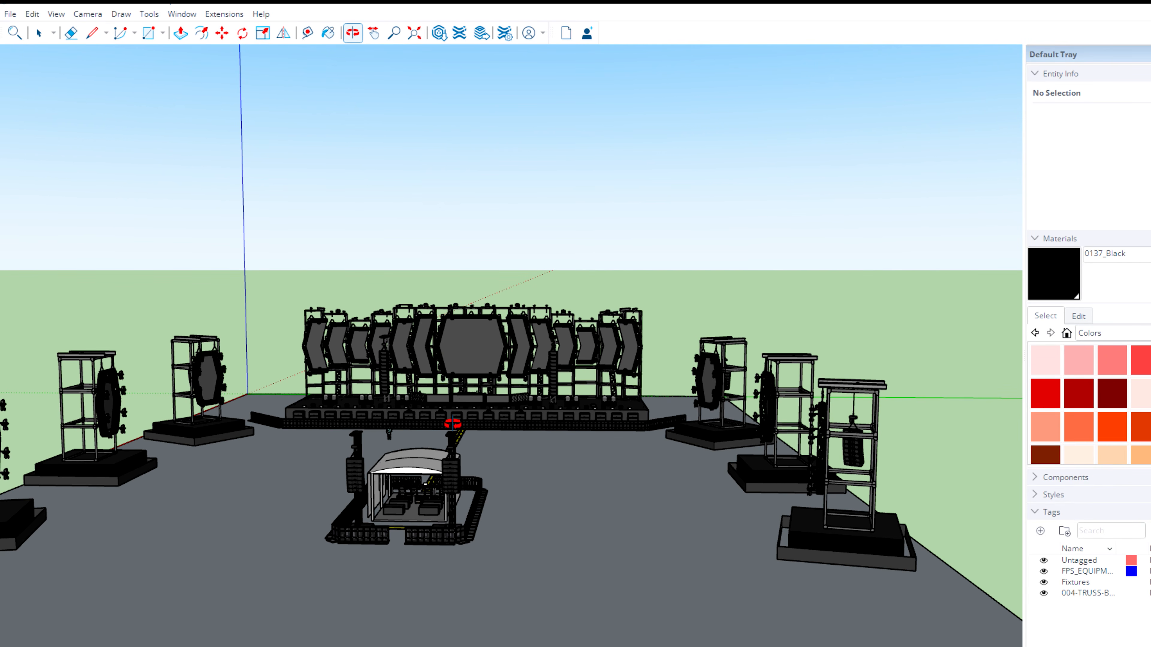
left_click_drag(500, 446, 534, 397)
scroll(576, 352, "up", 5)
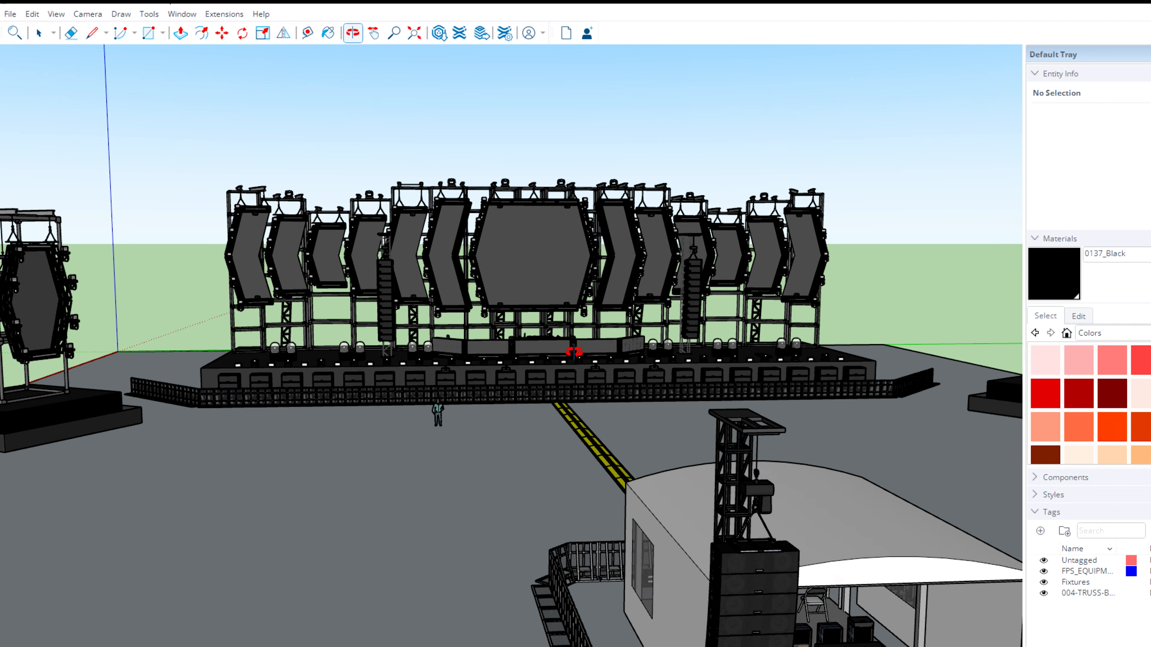
scroll(562, 361, "down", 2)
left_click_drag(598, 421, 353, 372)
scroll(353, 372, "up", 10)
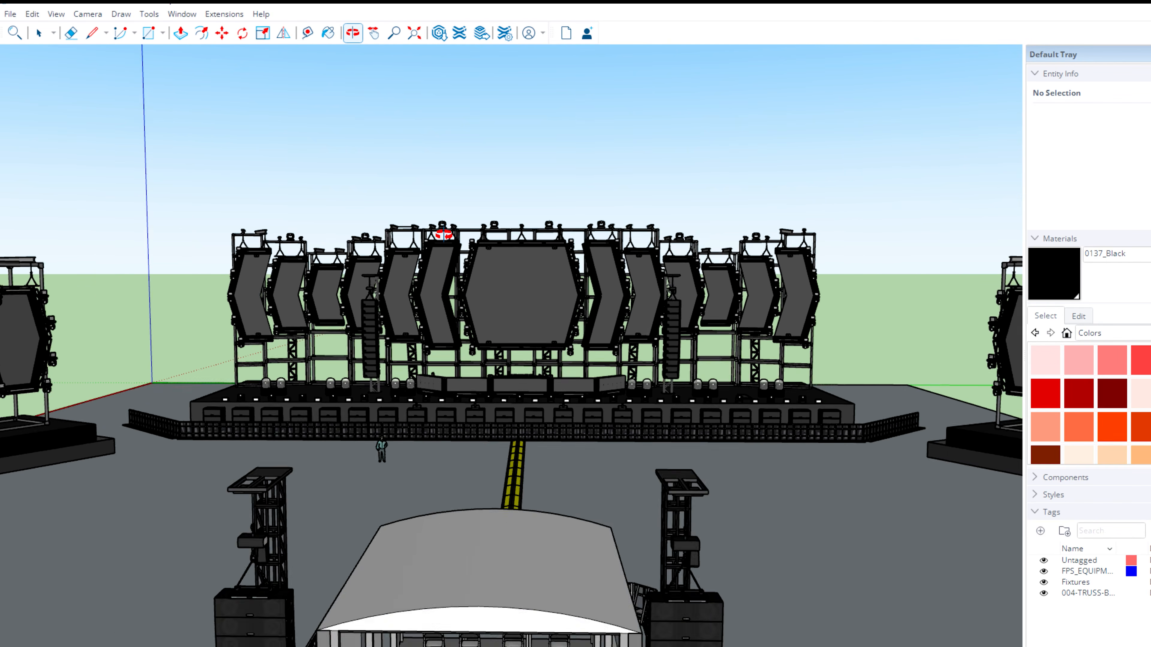
scroll(550, 359, "down", 8)
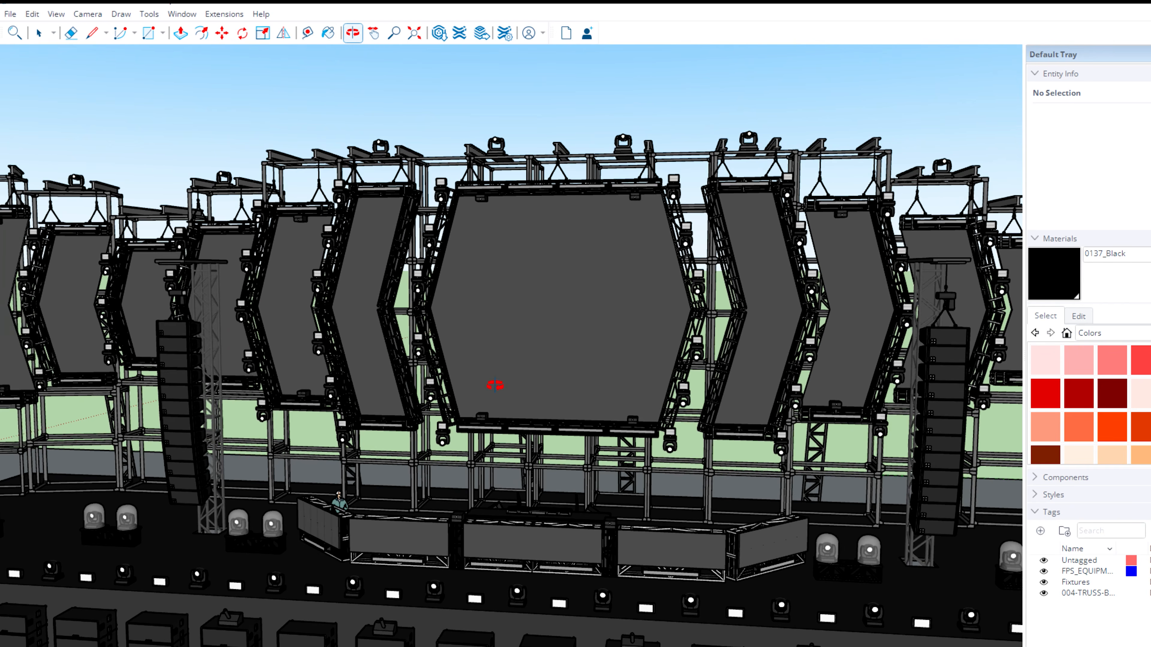
left_click_drag(550, 393, 536, 397)
left_click(555, 344)
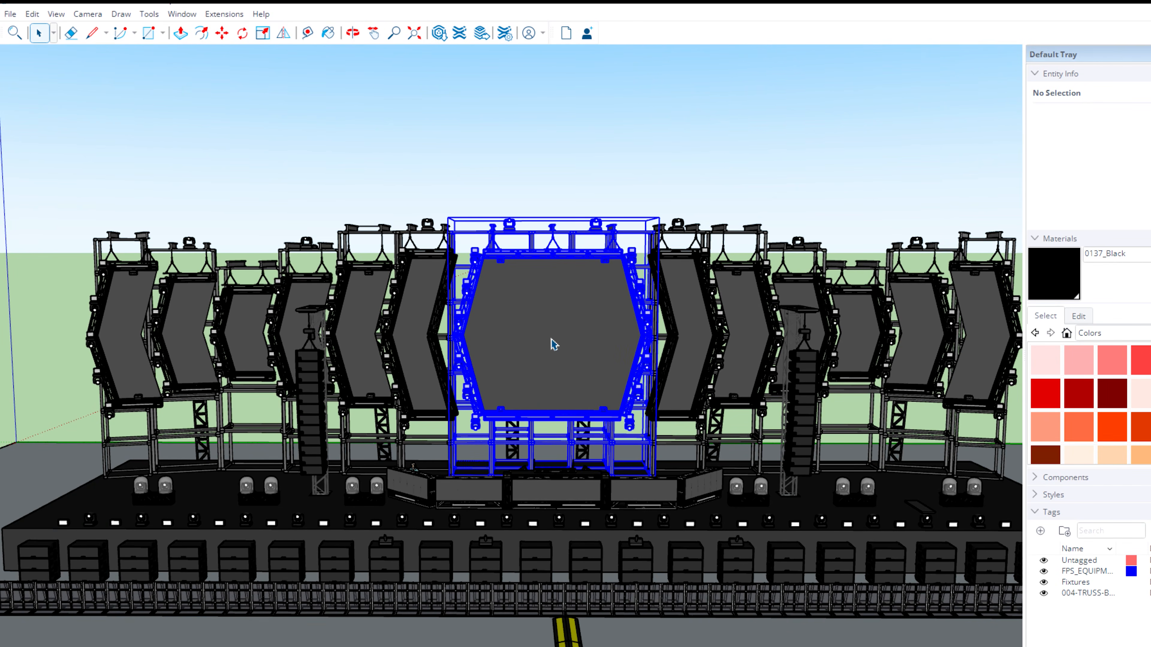
scroll(554, 344, "down", 3)
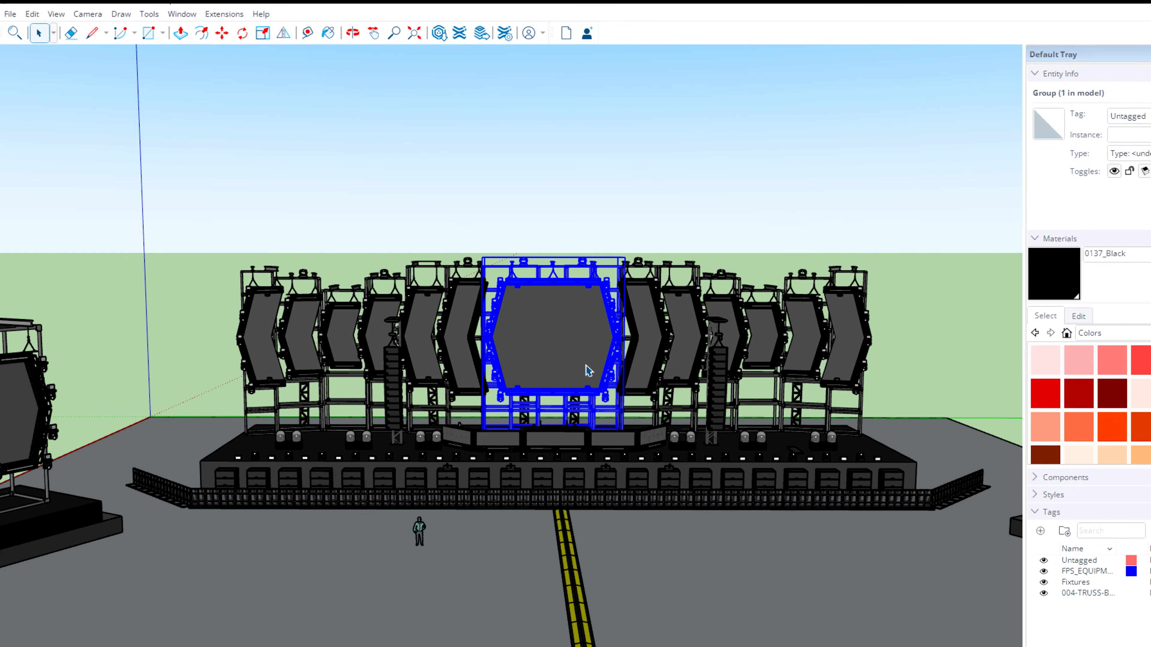
- Create a tag named tex proj, make it current, and draw an upright rectangle across part of the main screen wall
left_click(1038, 534)
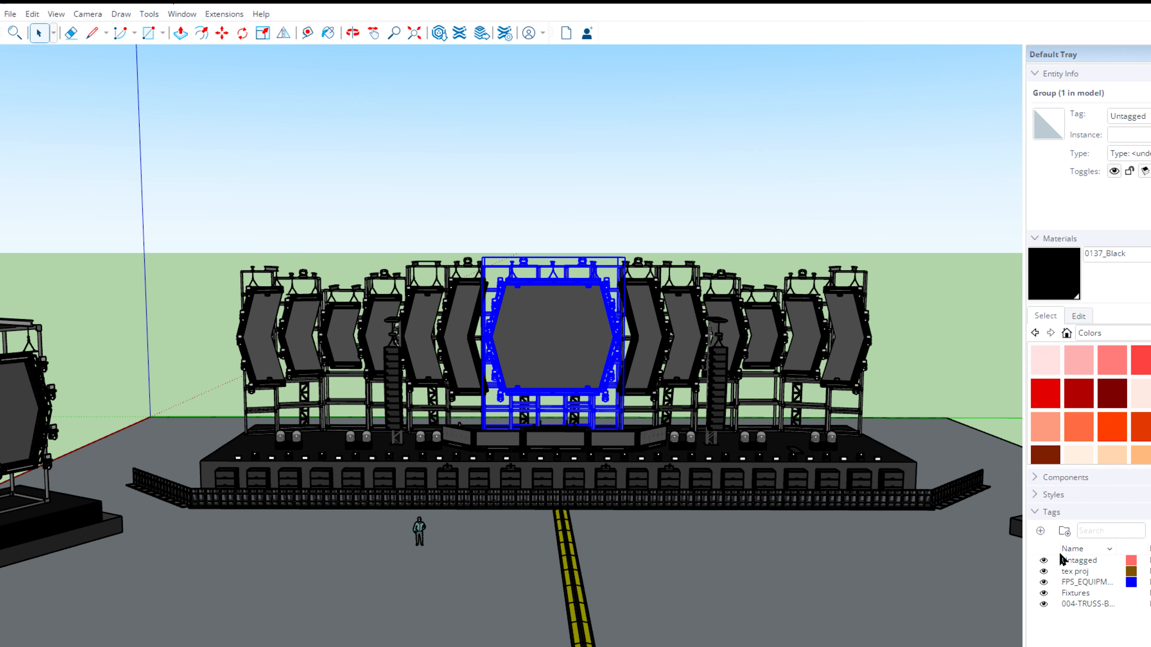
left_click(1078, 569)
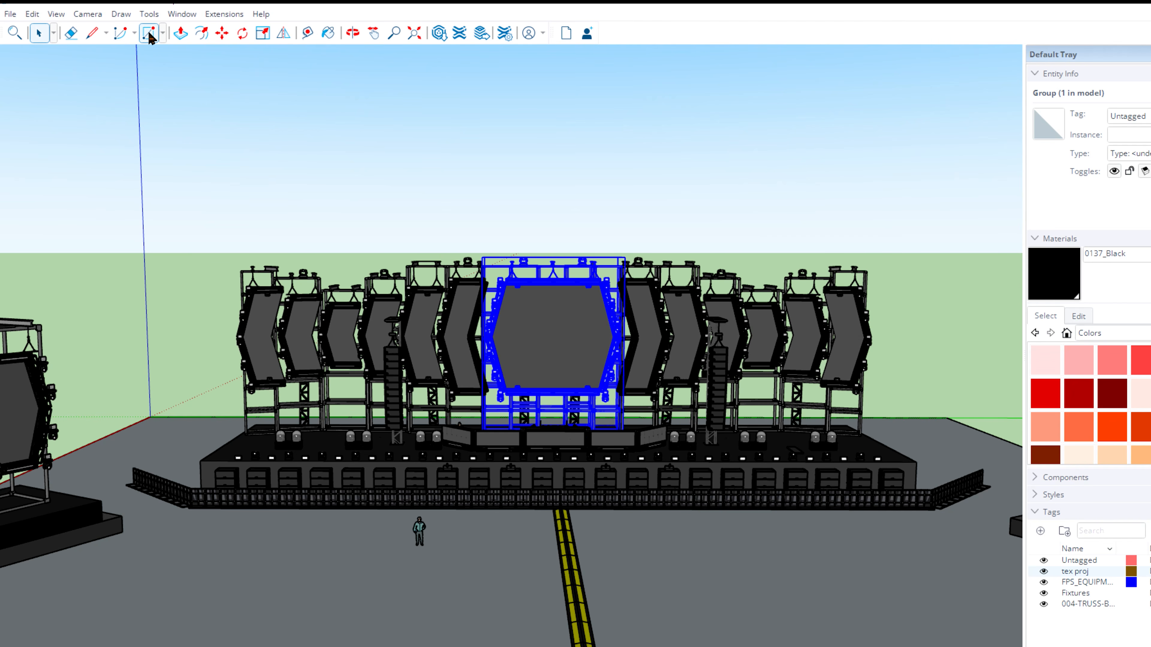
left_click(252, 296)
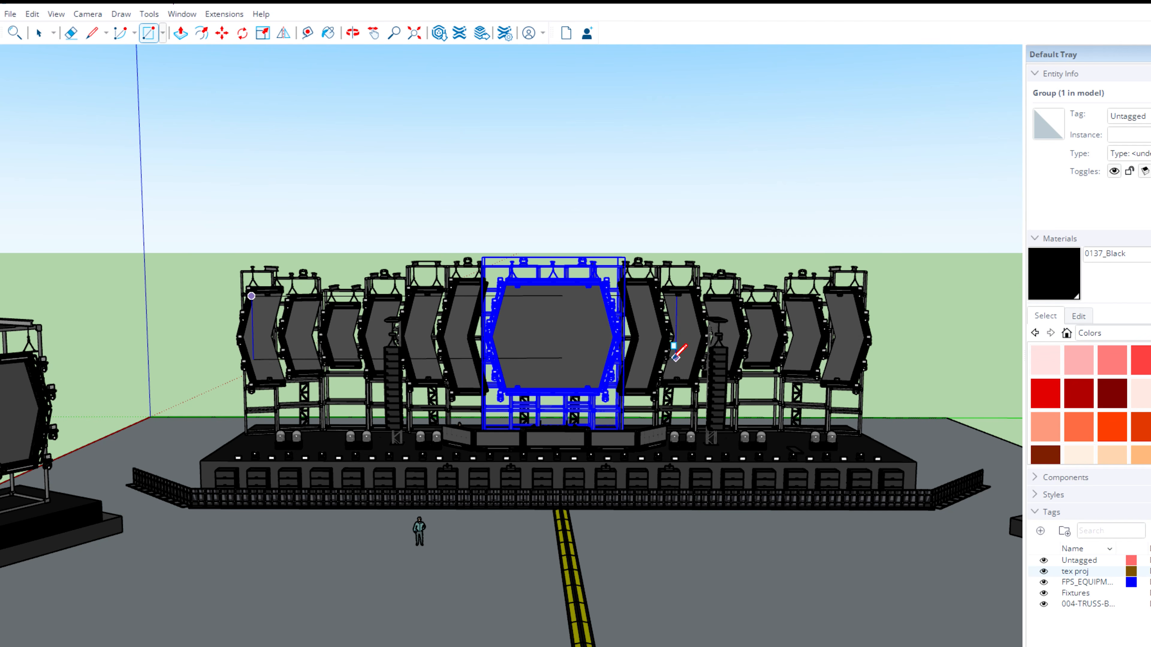
left_click(695, 385)
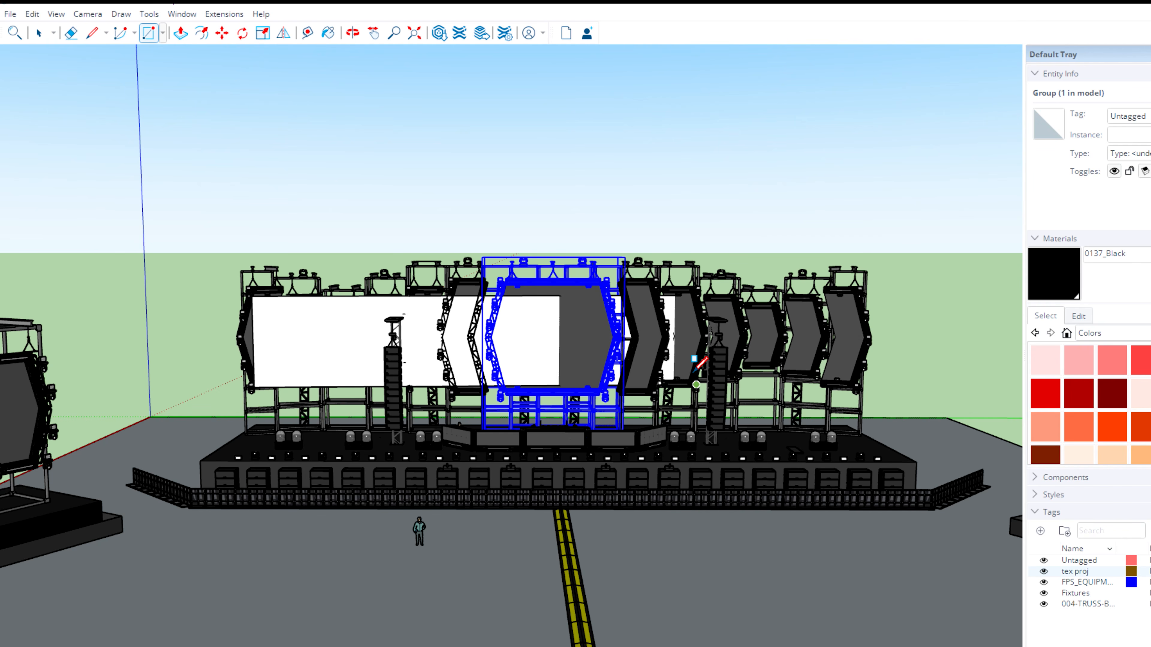
- Pull the rectangle forward into a deep box and raise its top face to the upper edge of the centre screen
key("p")
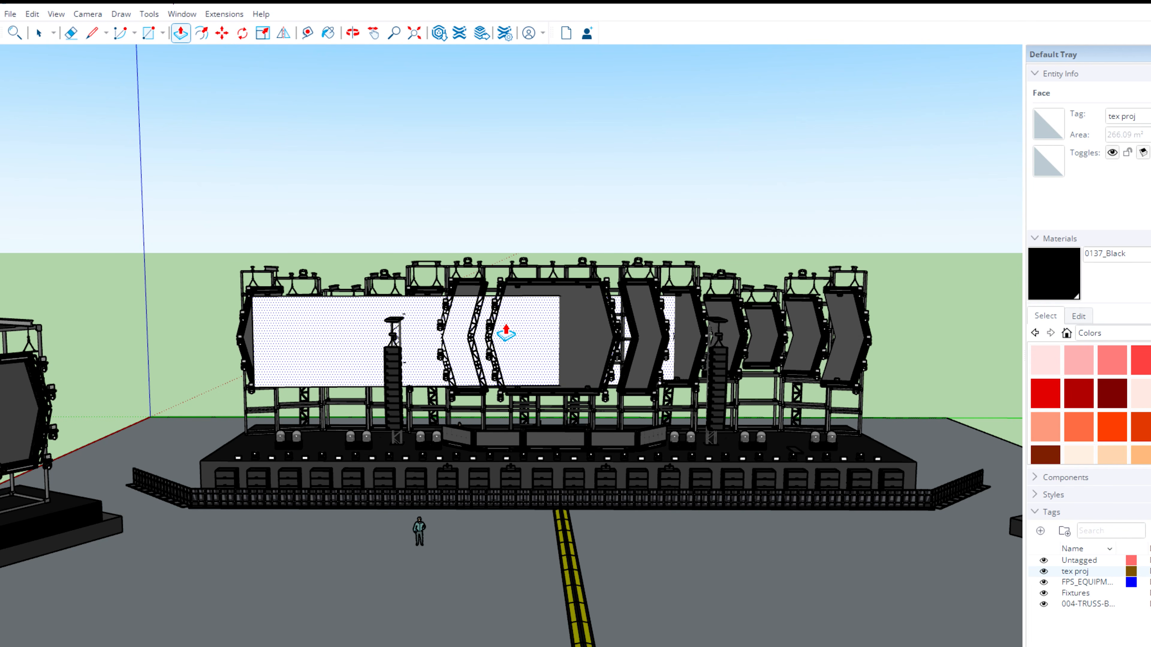
left_click(507, 337)
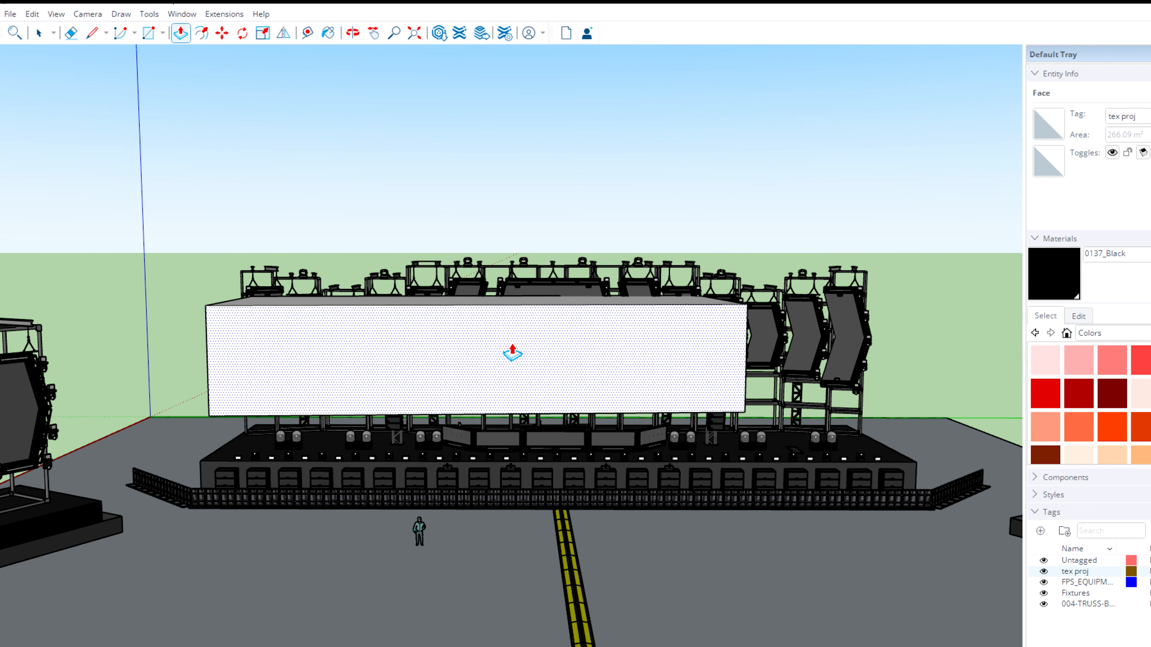
left_click(540, 305)
scroll(567, 255, "up", 5)
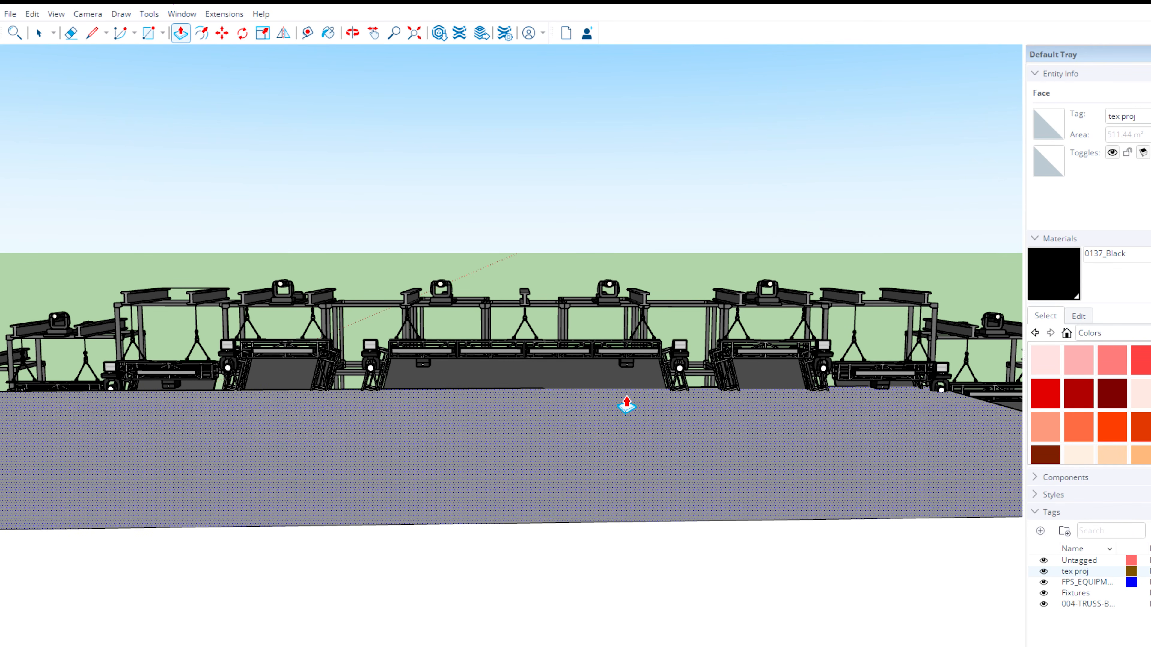
middle_click_drag(642, 392, 404, 440)
left_click(548, 412)
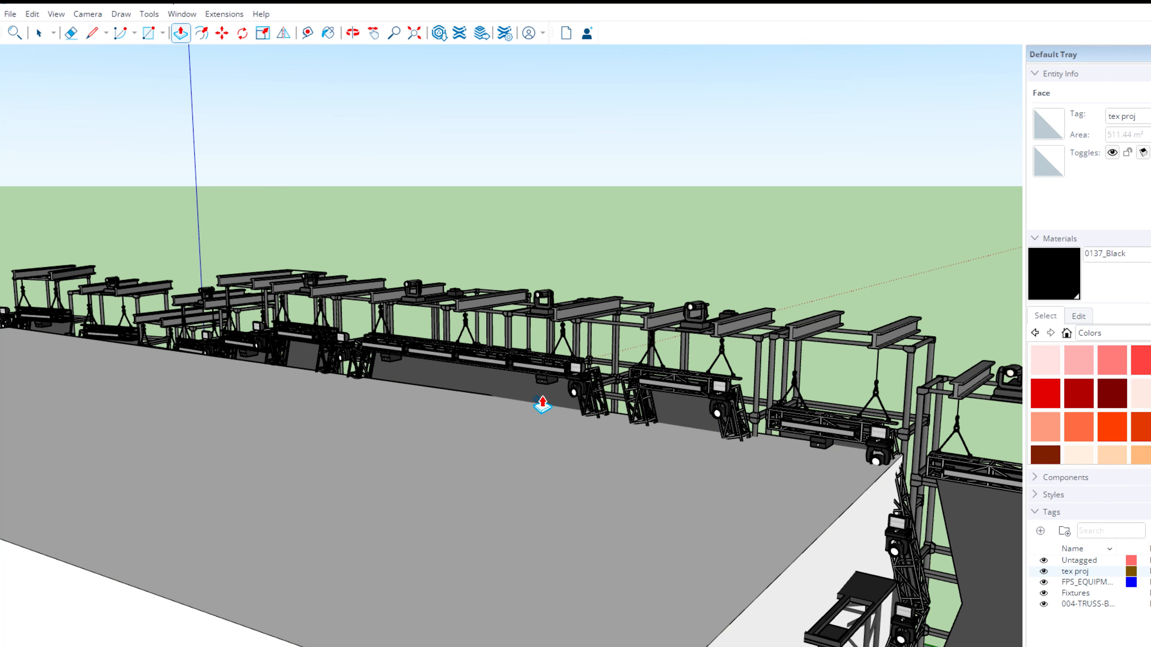
scroll(496, 393, "down", 4)
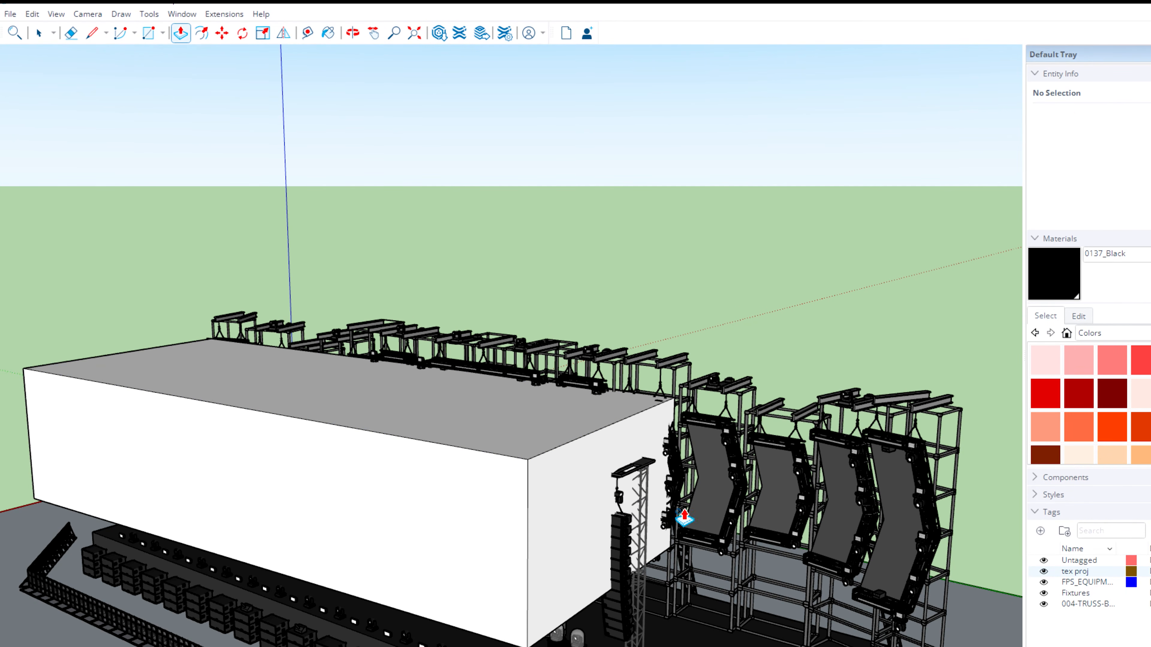
- Extend both ends of the box so it spans the full width of the main screen wall
left_click(589, 509)
scroll(673, 522, "down", 1)
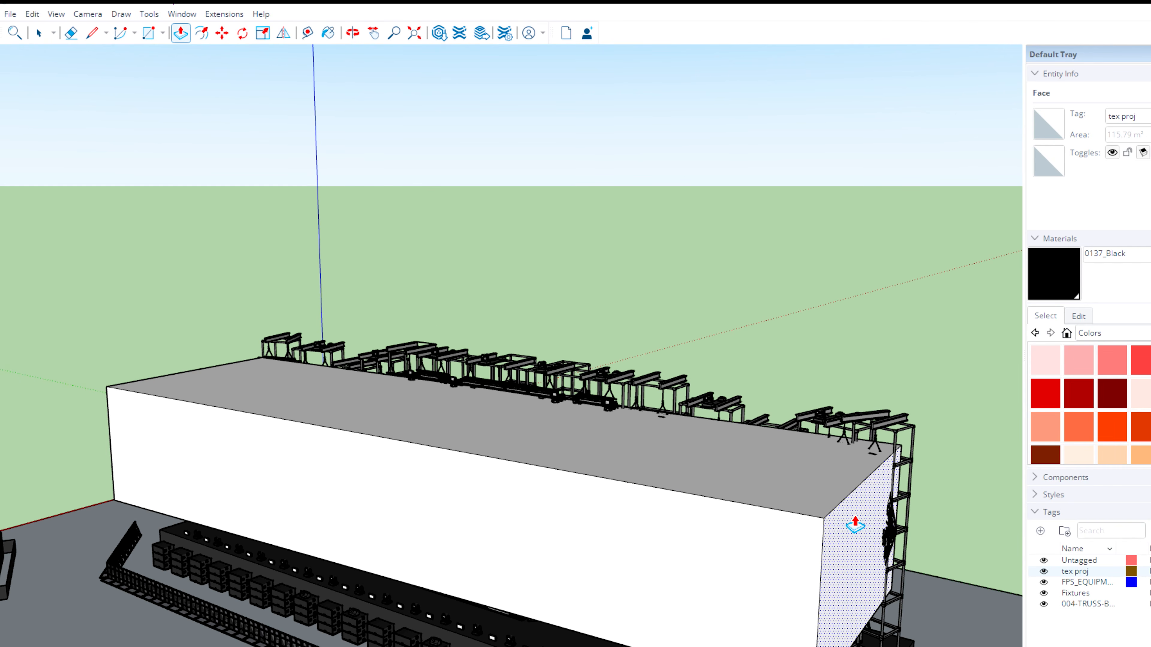
middle_click_drag(854, 525, 631, 432)
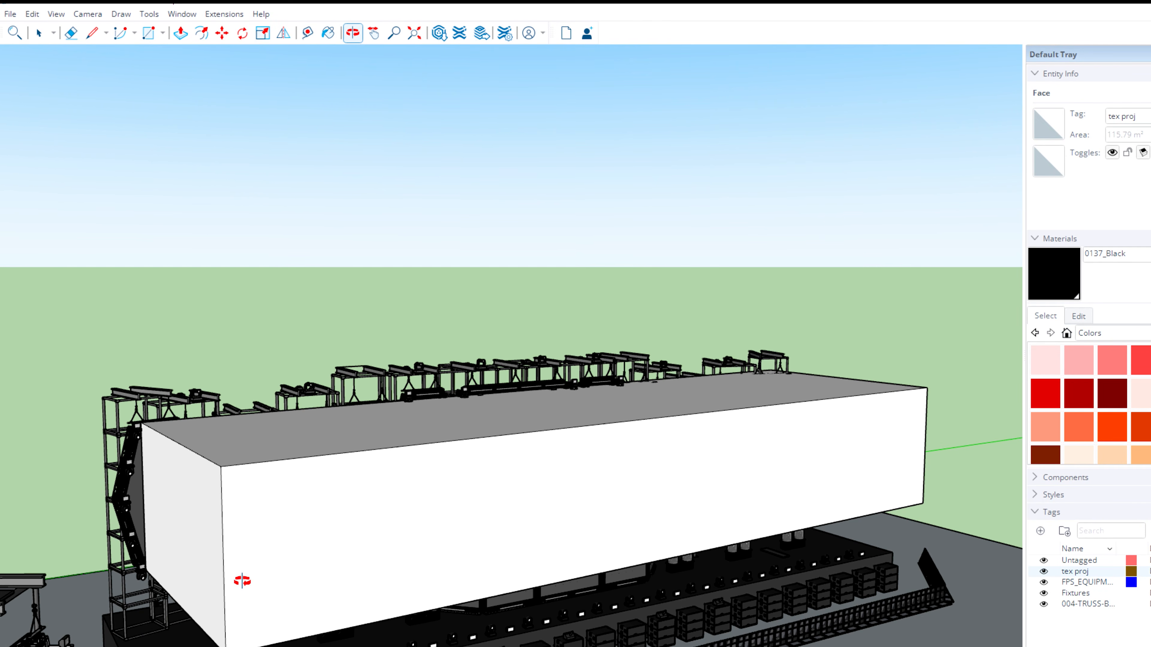
key("p")
left_click(158, 522)
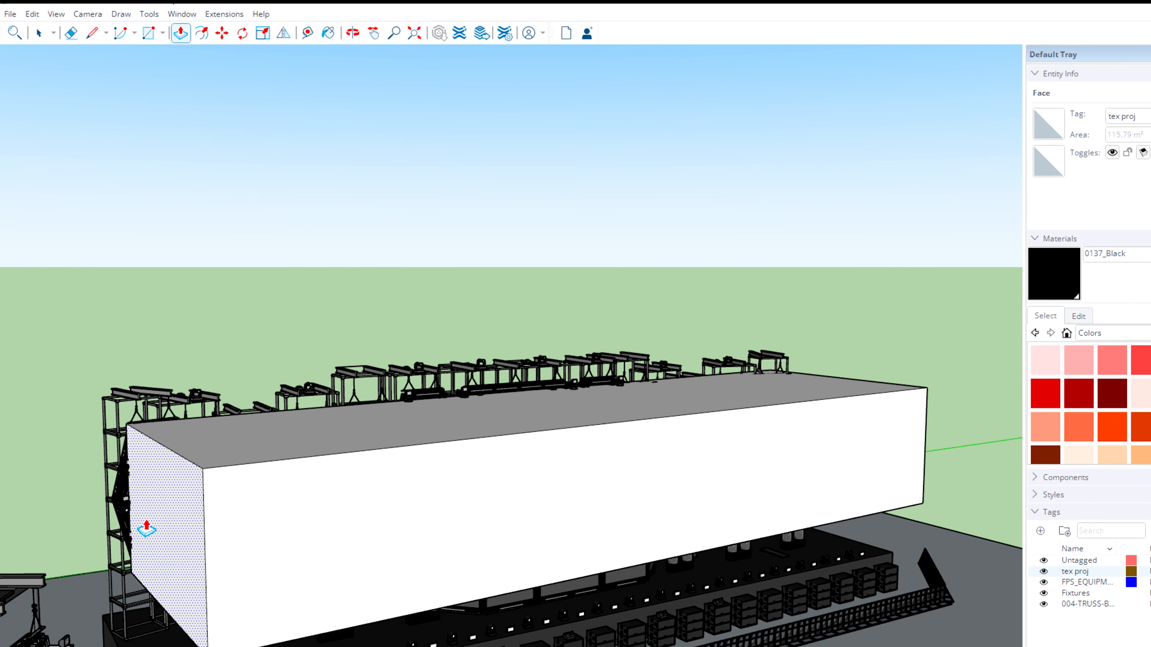
- Import Grid HDX5 6400 X 960 2 as a texture and map it onto the box's front face from its lower-left to upper-right corner
scroll(163, 528, "down", 5)
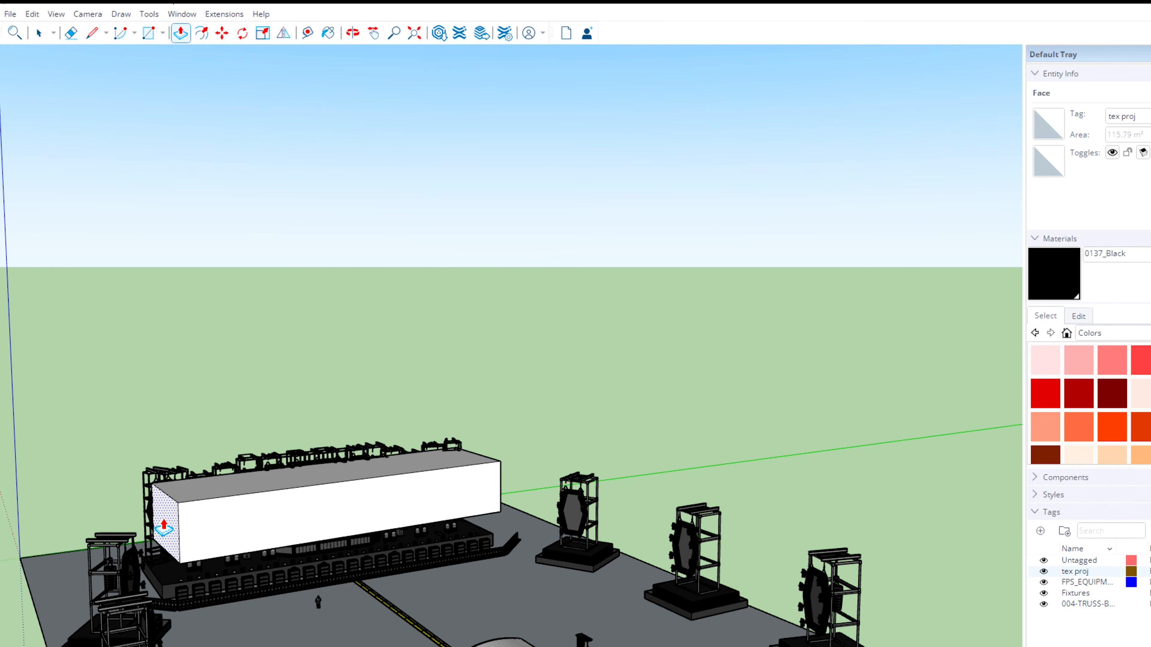
middle_click_drag(326, 432, 103, 476)
scroll(174, 607, "up", 2)
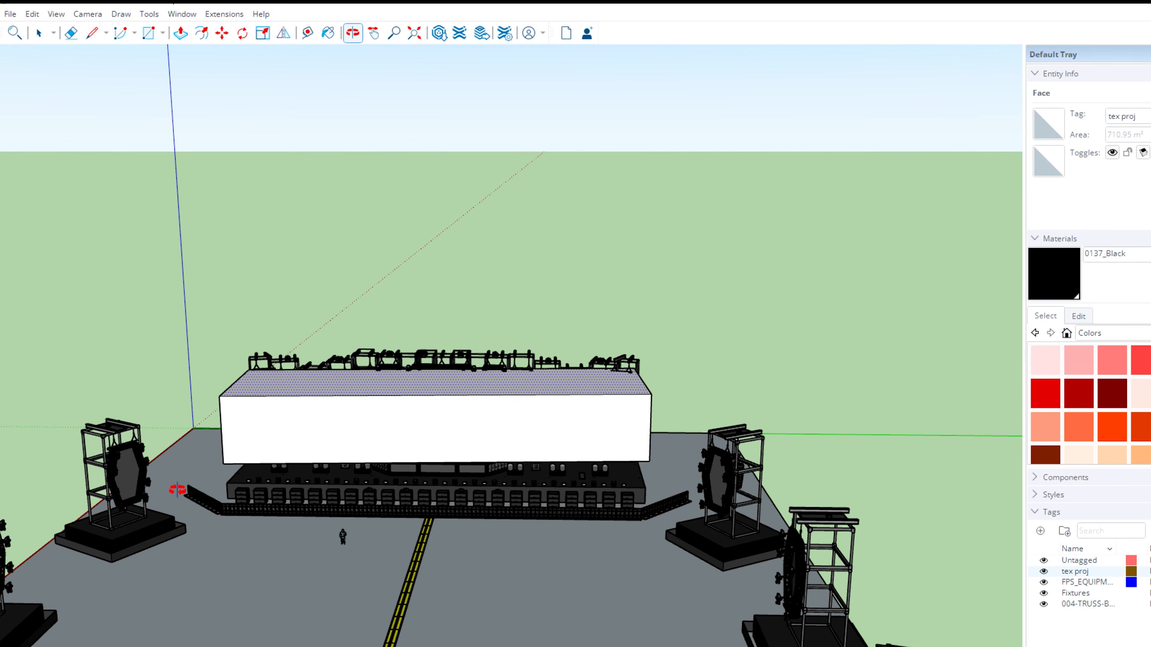
scroll(69, 420, "up", 2)
key("space")
left_click(455, 441)
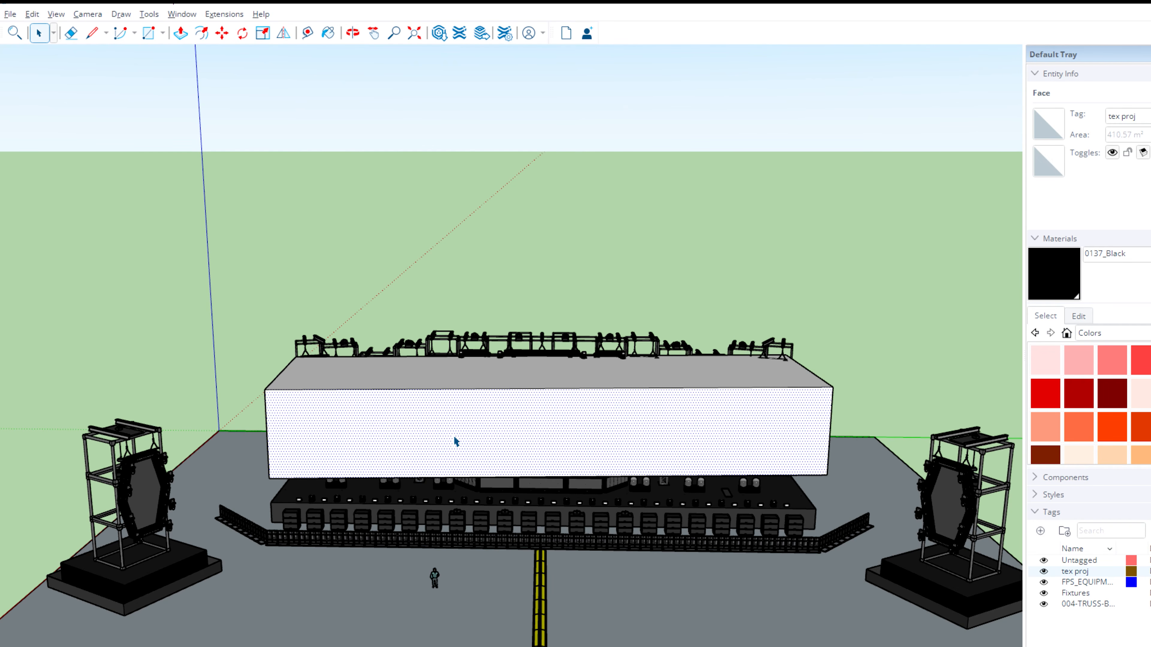
key("alt+f")
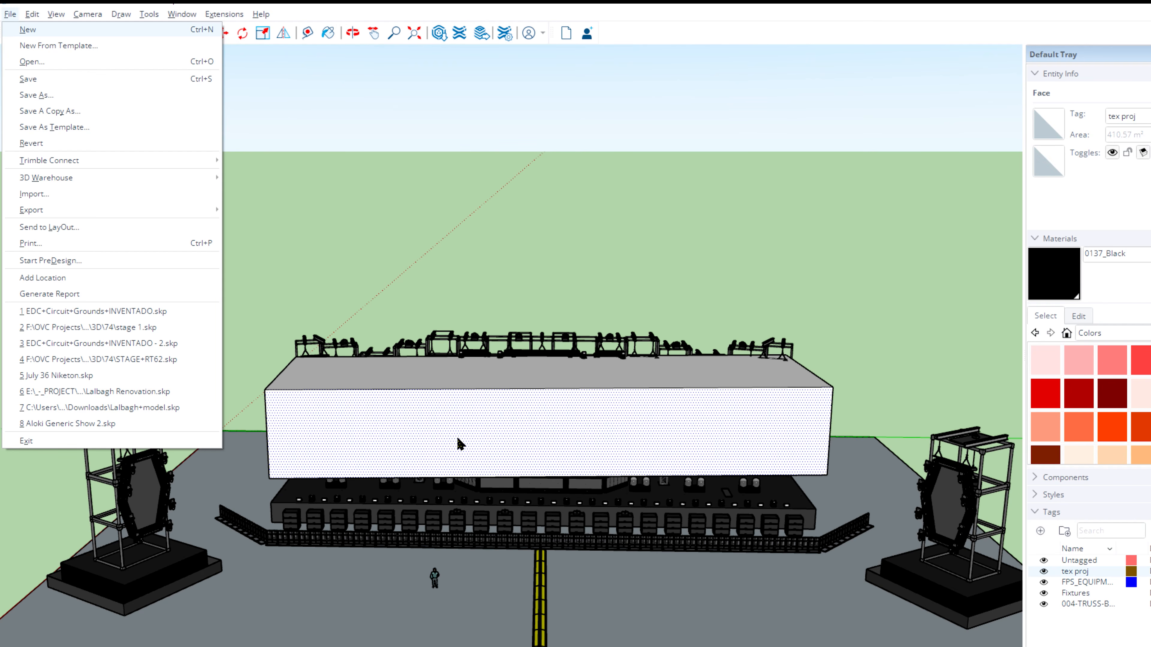
key("Down")
key("Down")
key("Down")
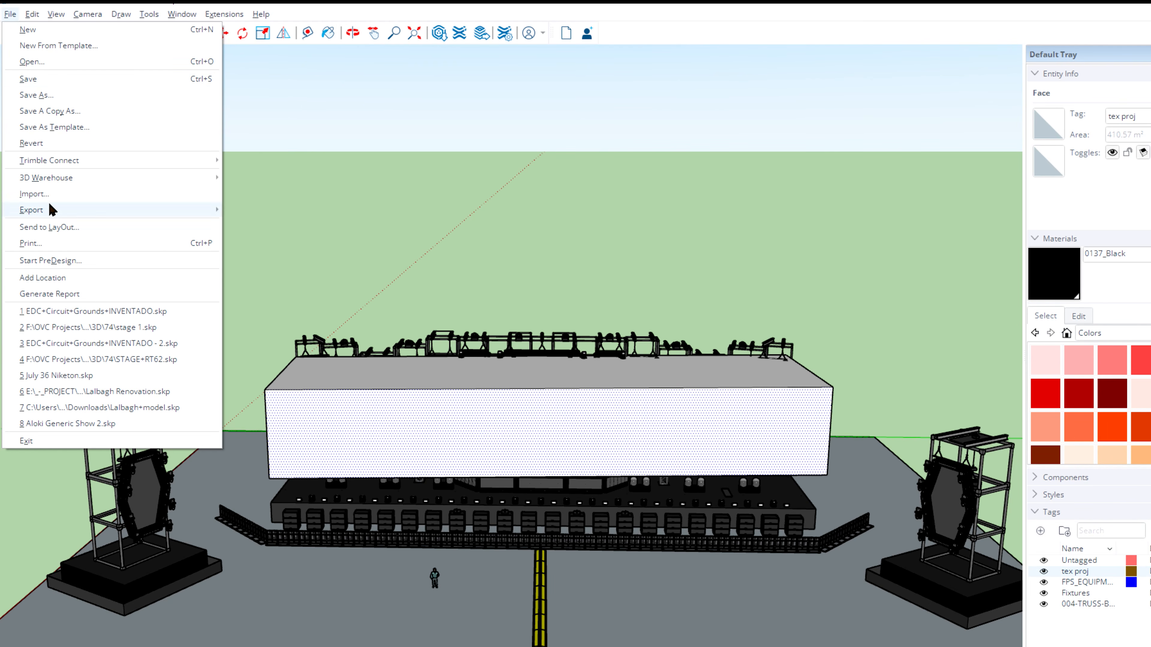
mouse_move(43, 210)
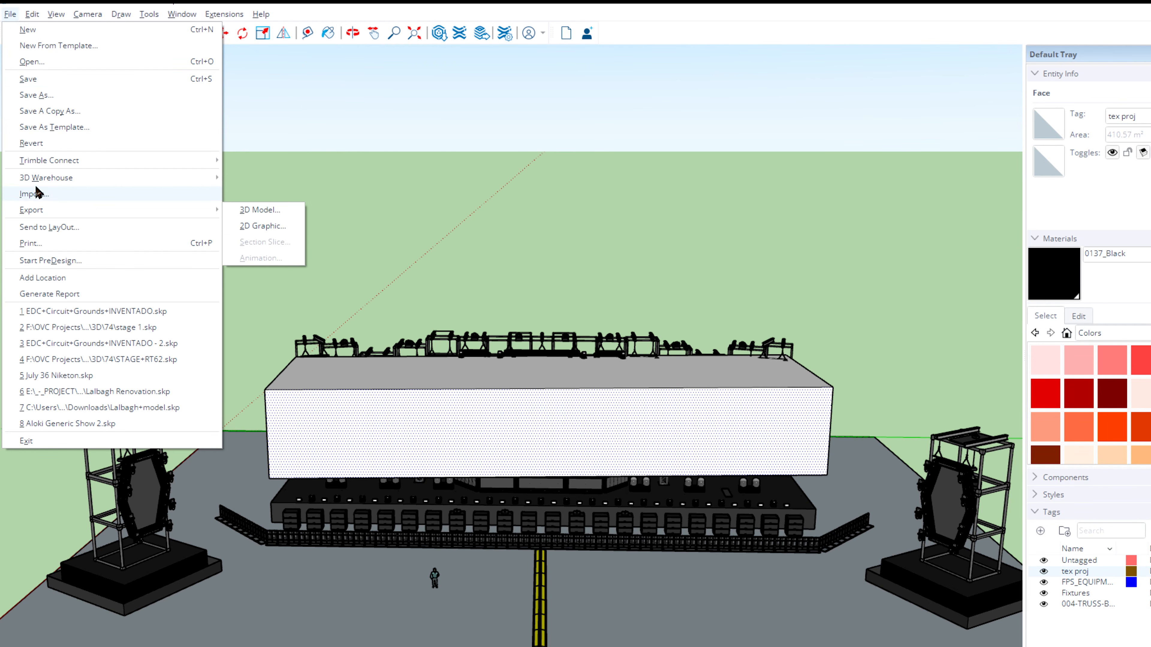
mouse_move(35, 166)
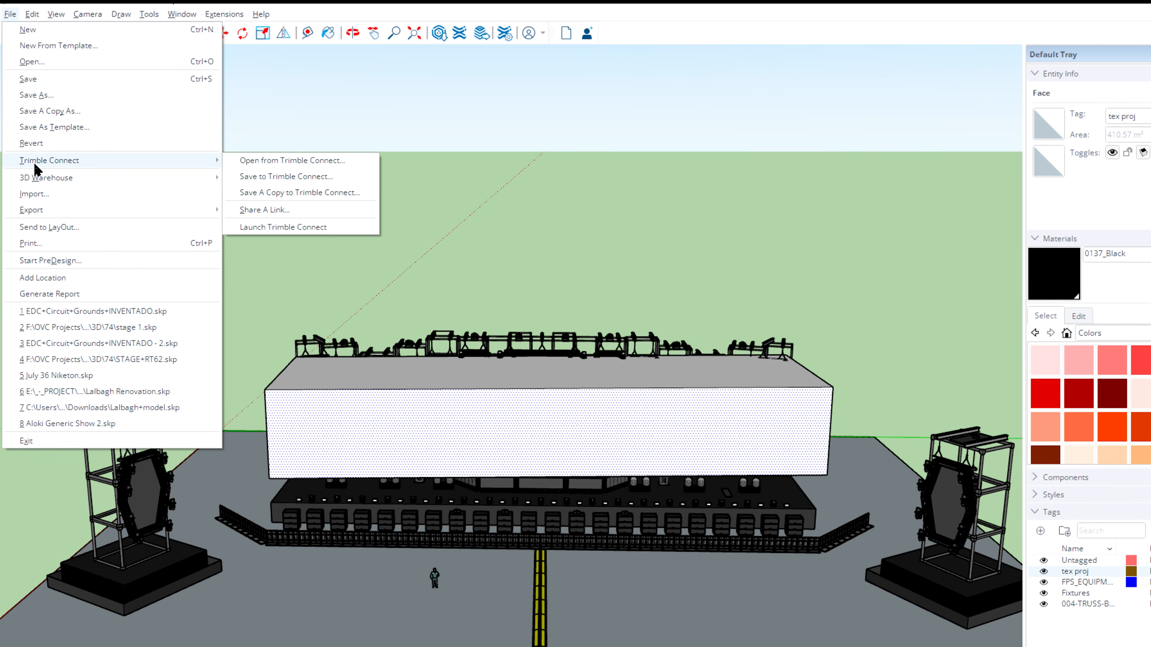
left_click(58, 194)
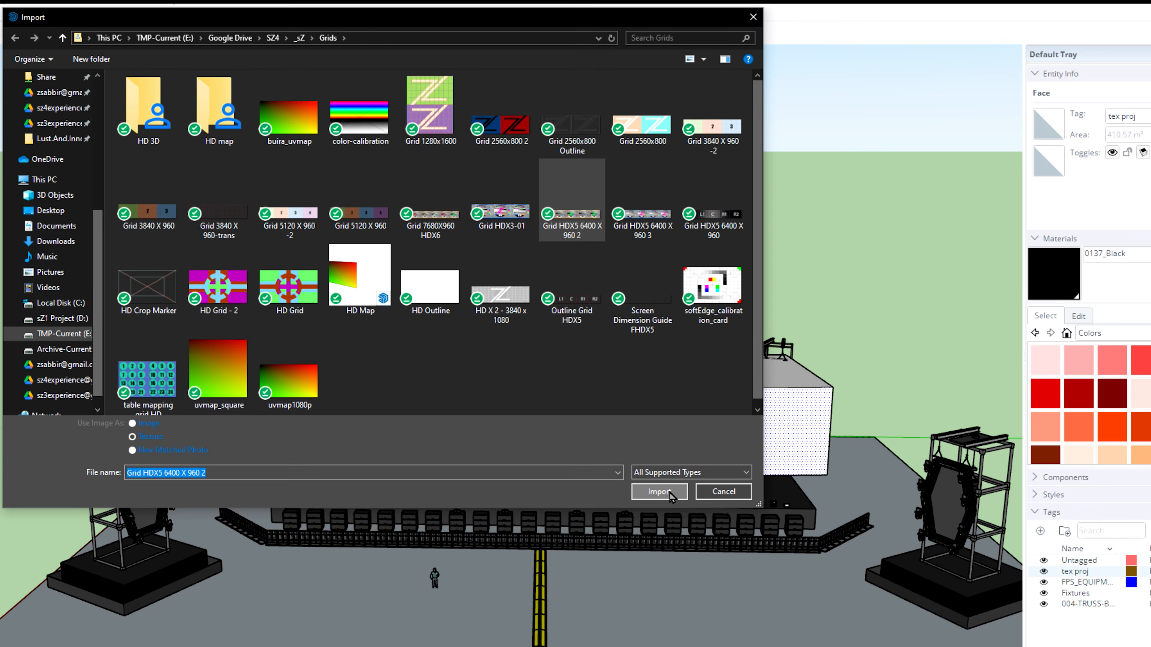
left_click(672, 493)
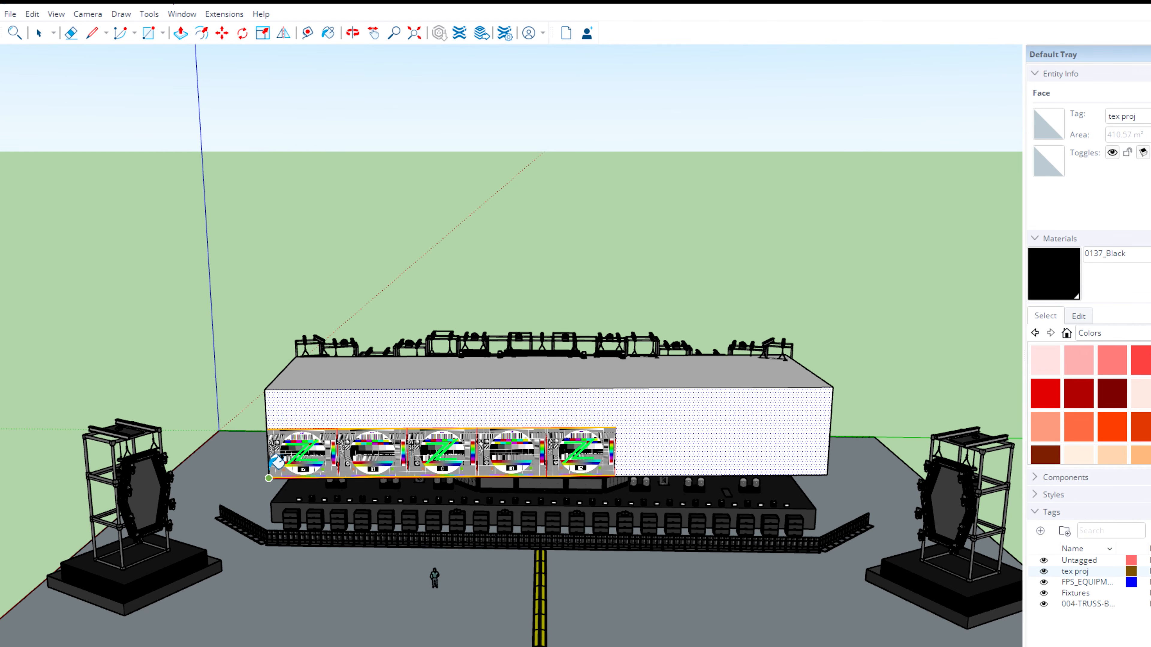
left_click(269, 478)
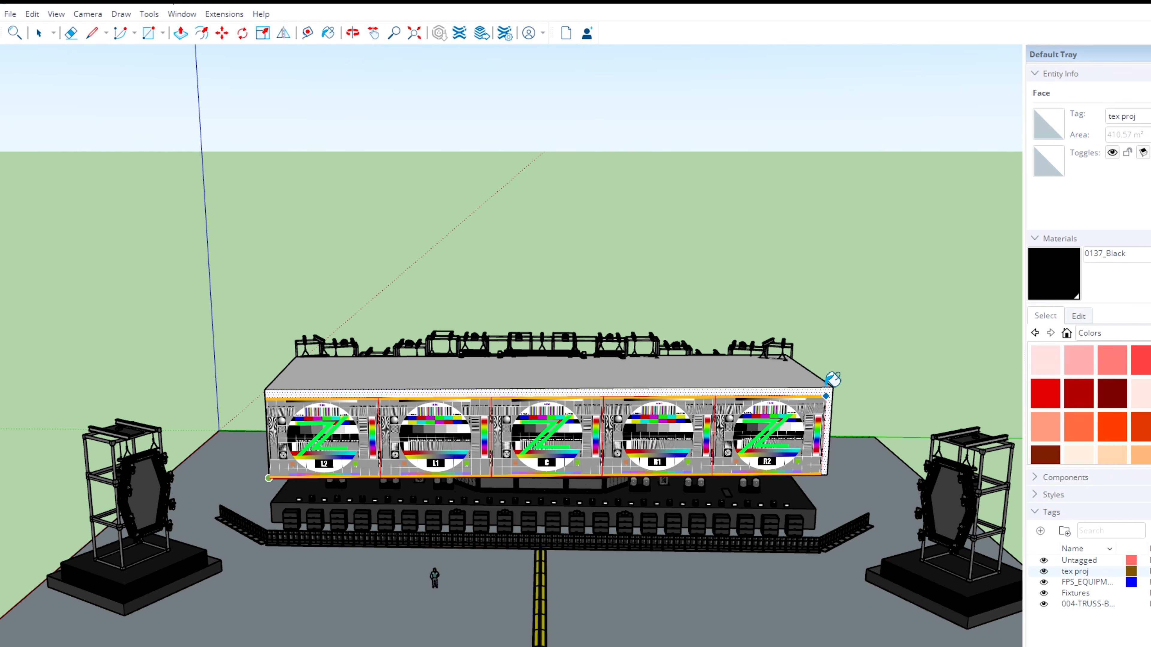
left_click(832, 386)
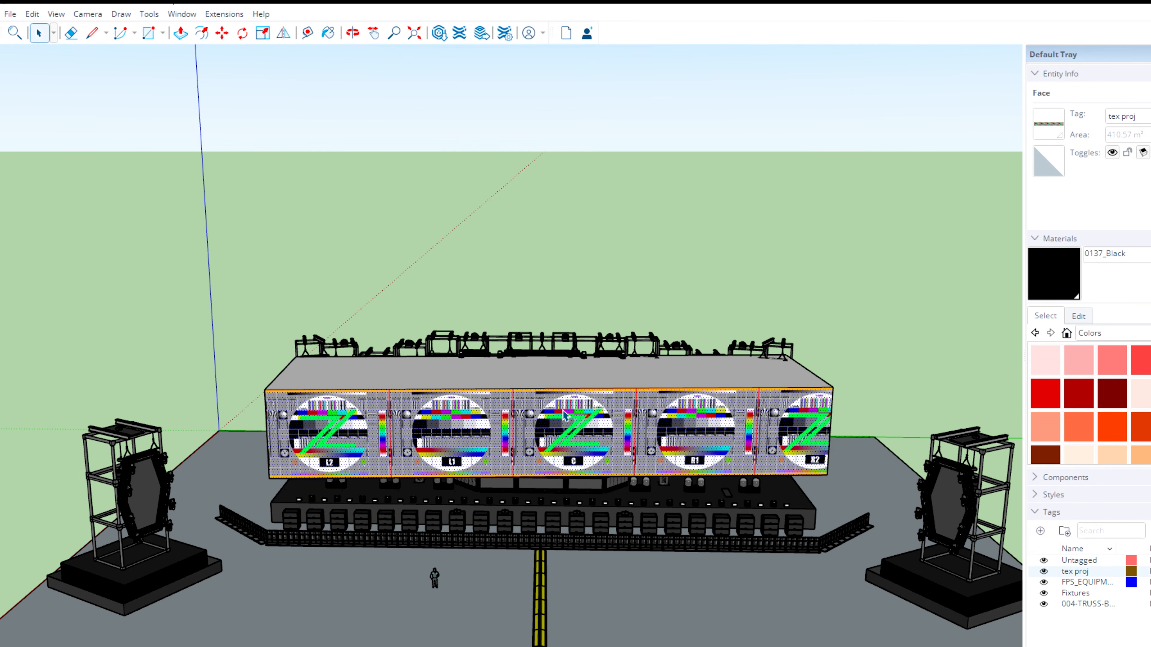
- Shift the grid texture so its five panels are centred on the box's front face and set the texture to projected
right_click(556, 433)
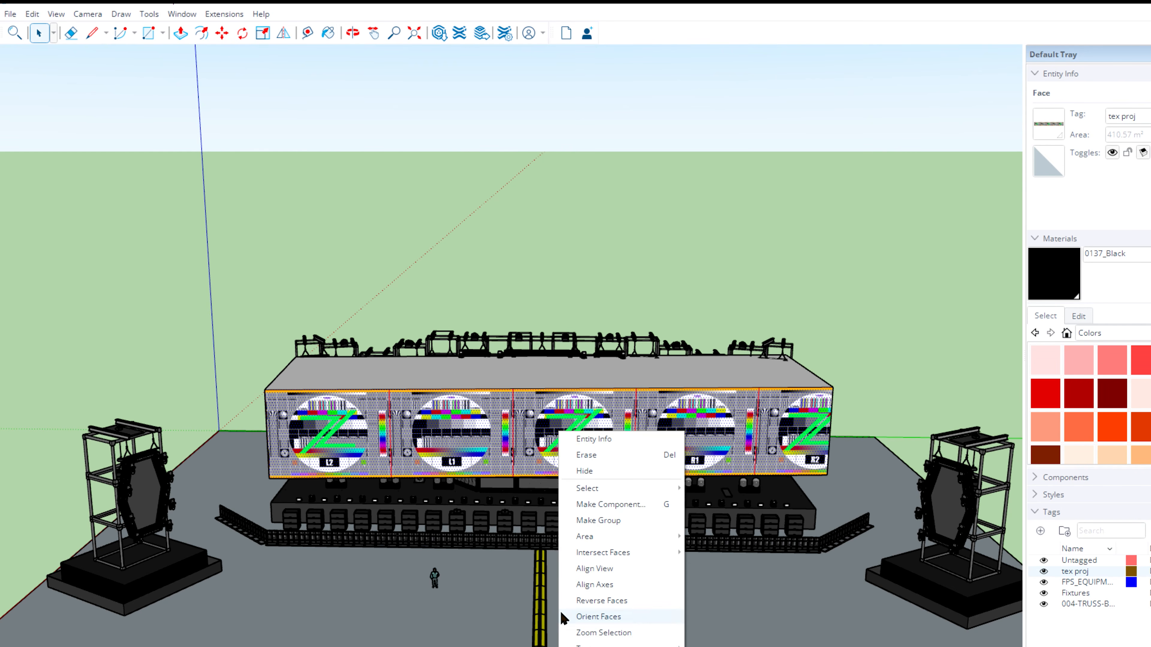
mouse_move(589, 644)
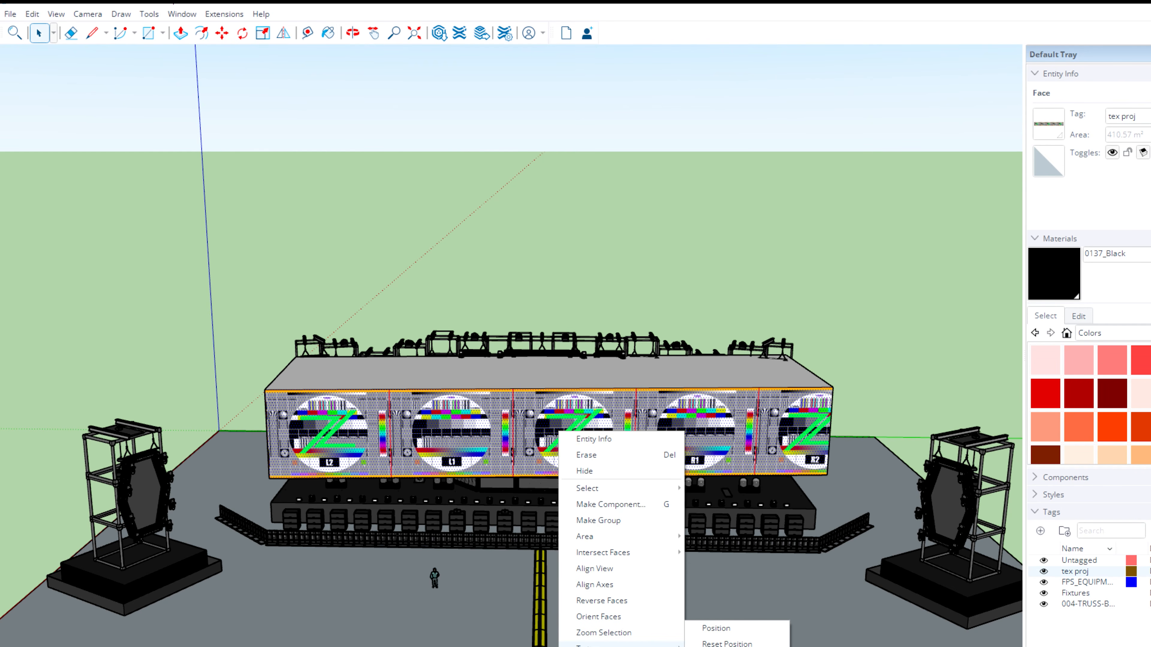
left_click(715, 628)
left_click_drag(614, 401, 601, 406)
right_click(601, 406)
left_click(609, 419)
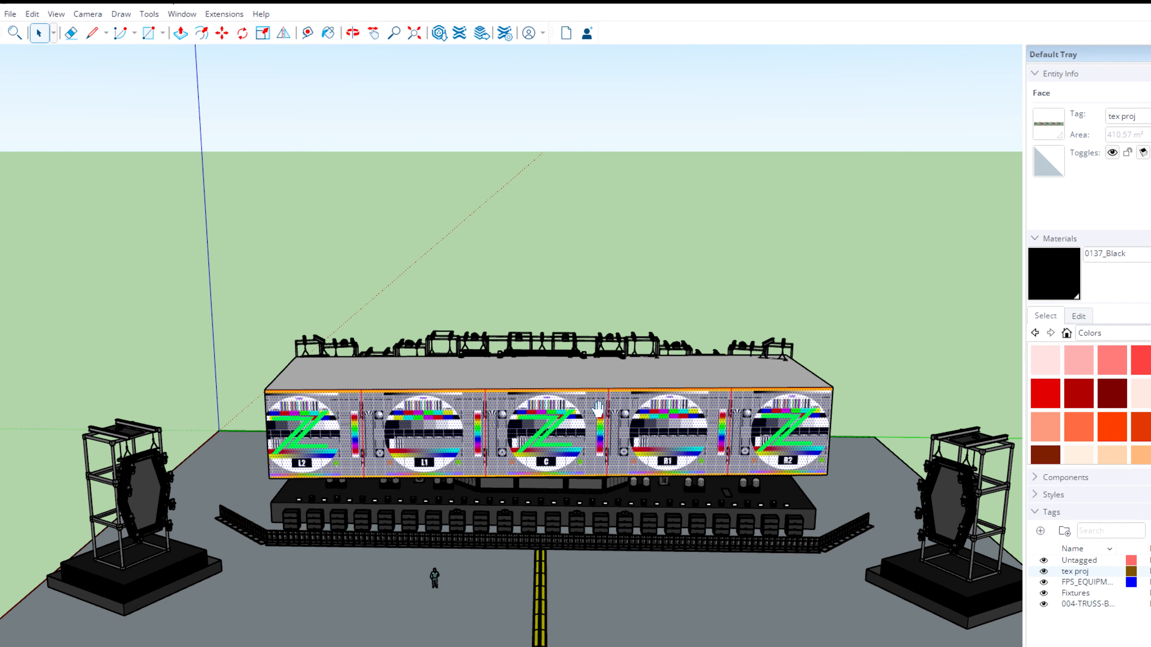
right_click(597, 454)
mouse_move(643, 646)
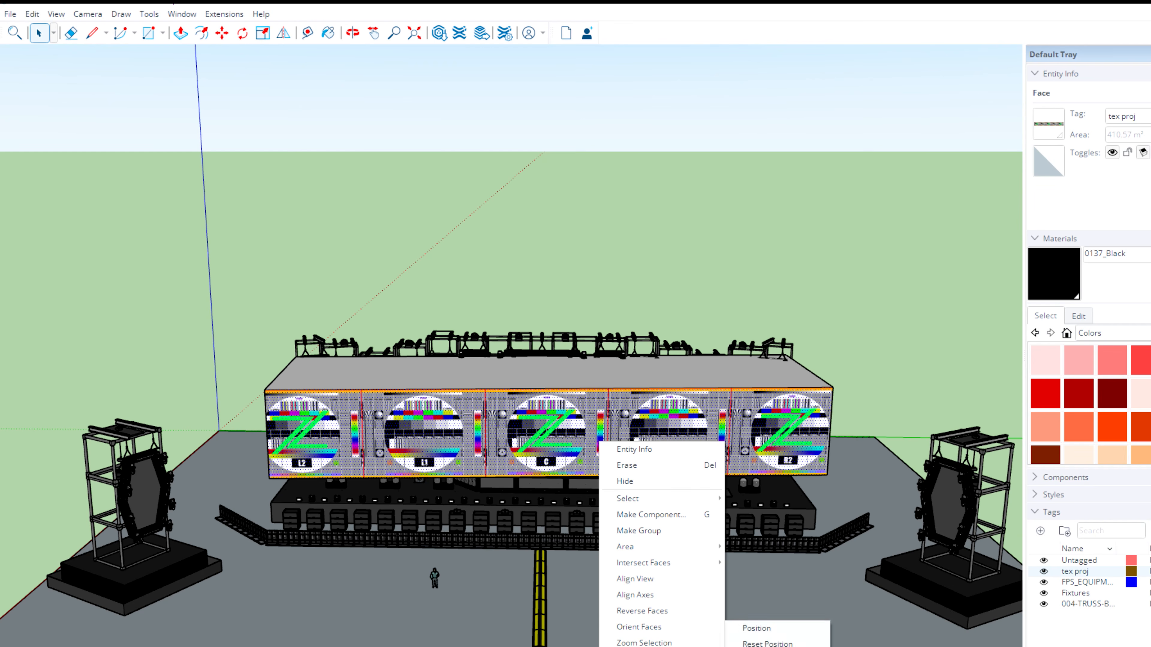
left_click(766, 646)
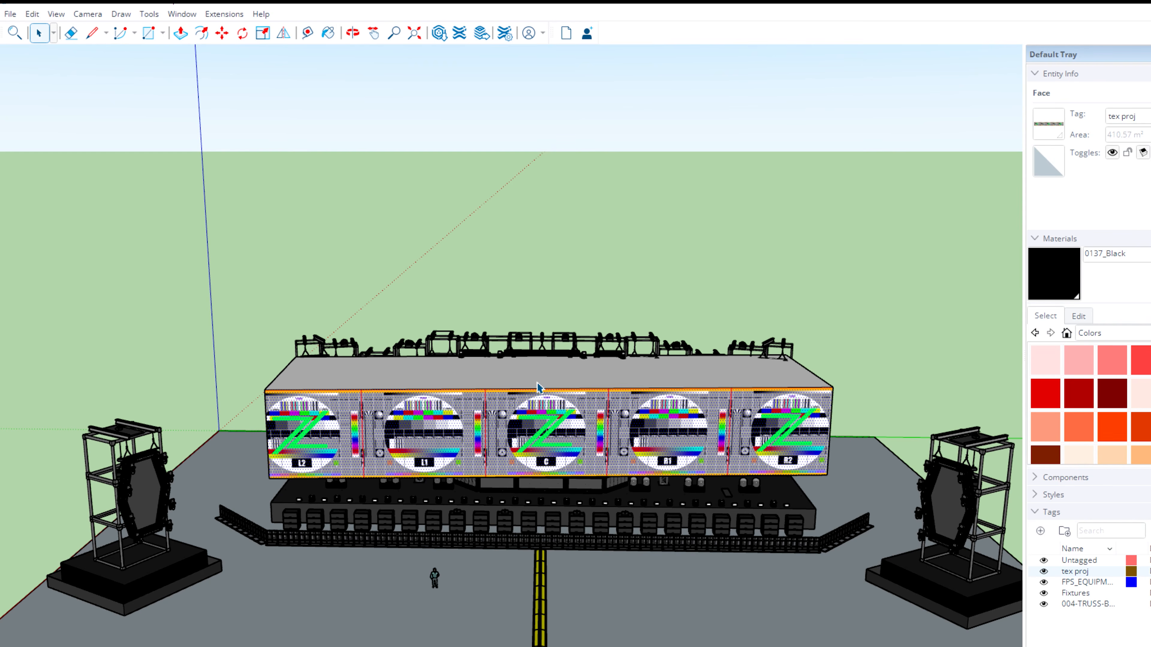
- Sample the projected grid texture from the box's front face and hide the tex proj tag
key("b")
left_click(559, 414, "alt")
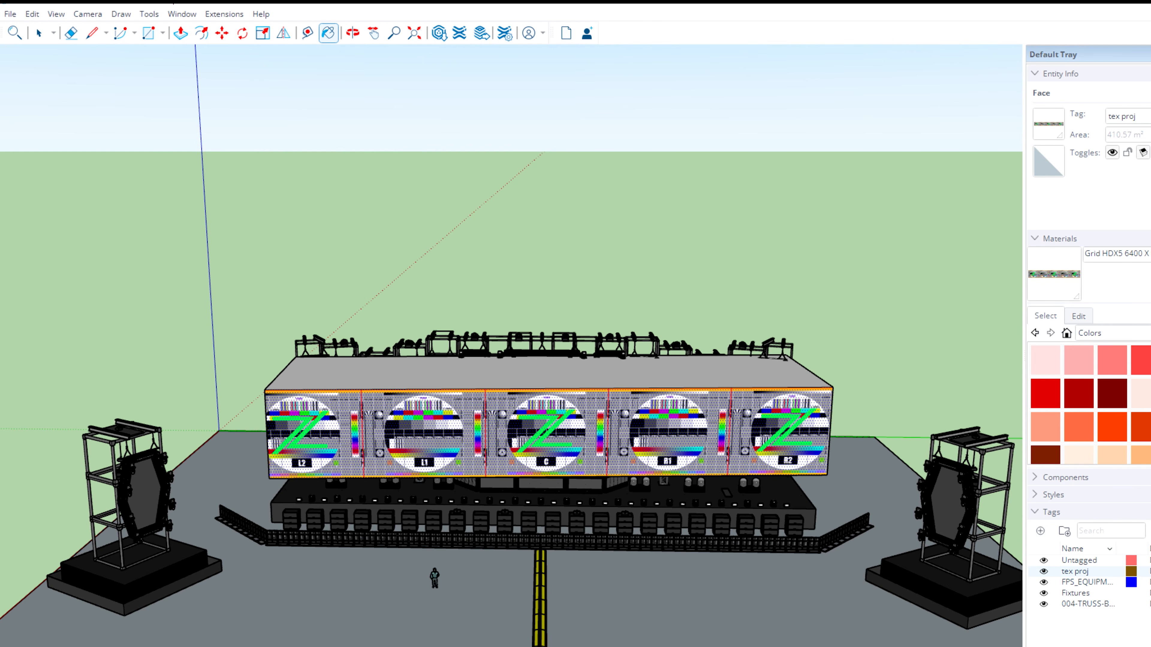
left_click(1043, 572)
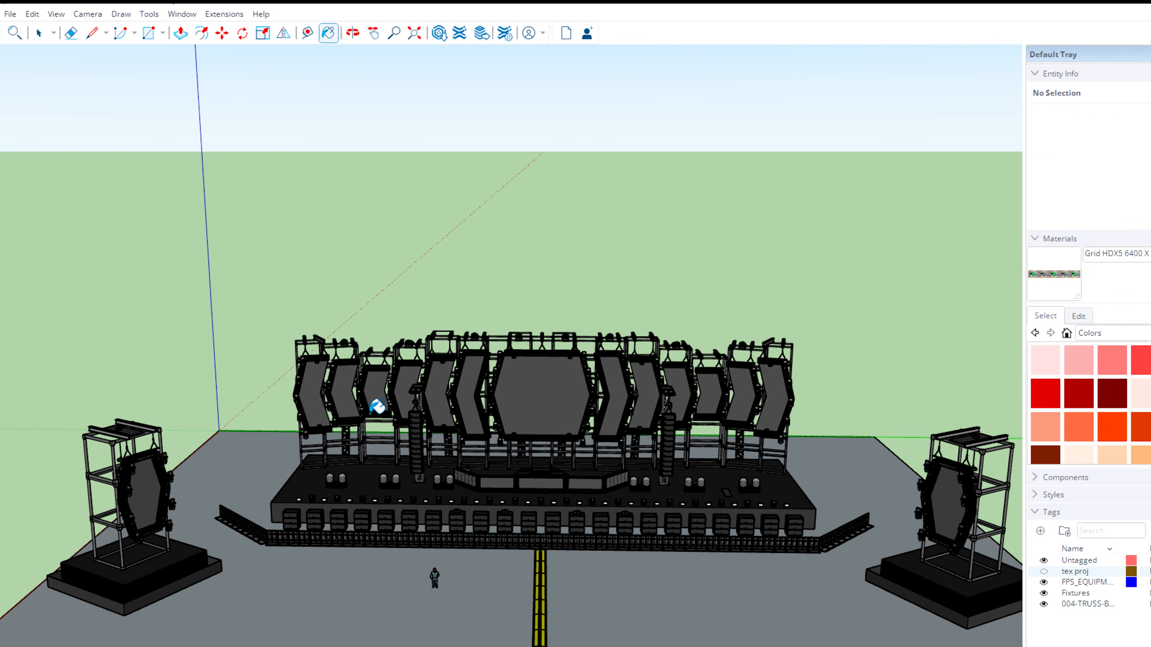
- Paint the face of the leftmost screen on the main wall with the projected Grid HDX5 6400 X 960 texture
key("space")
double_click(312, 397)
scroll(314, 398, "up", 5)
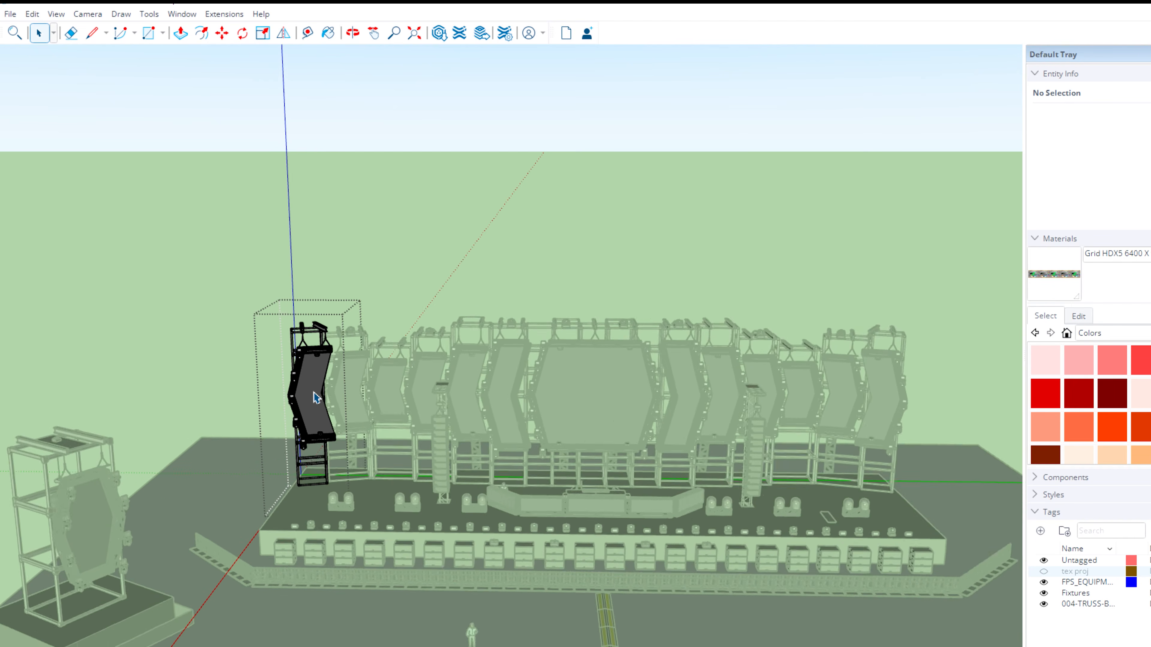
double_click(313, 396)
double_click(312, 396)
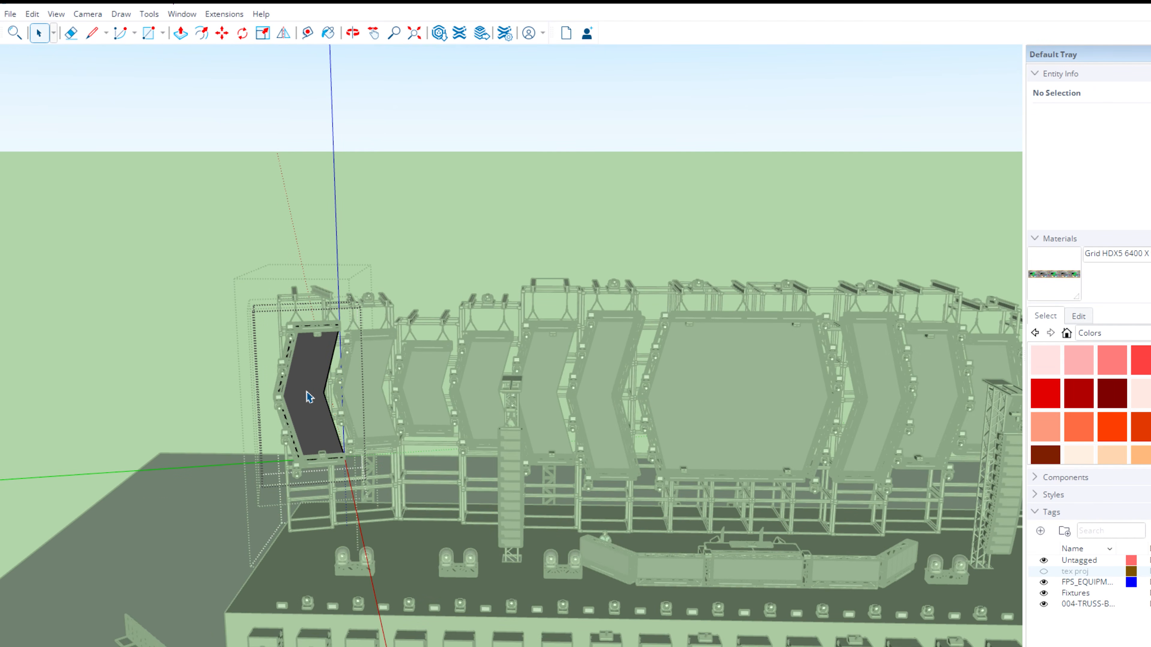
left_click(309, 394)
key("b")
left_click(310, 366)
key("space")
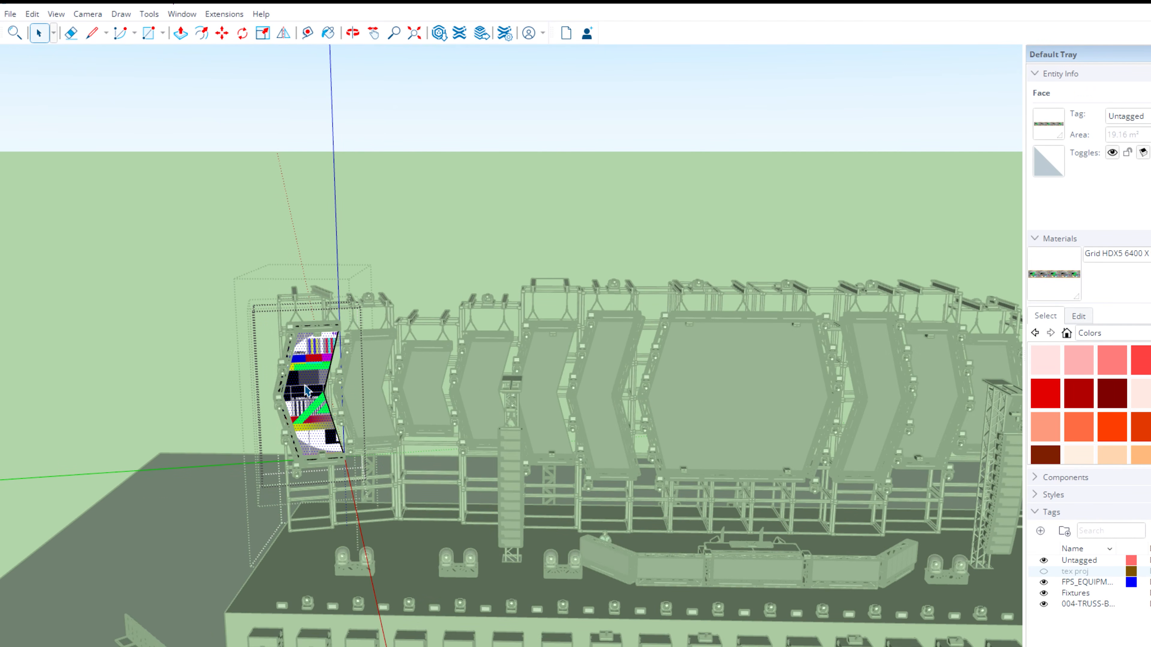
key("b")
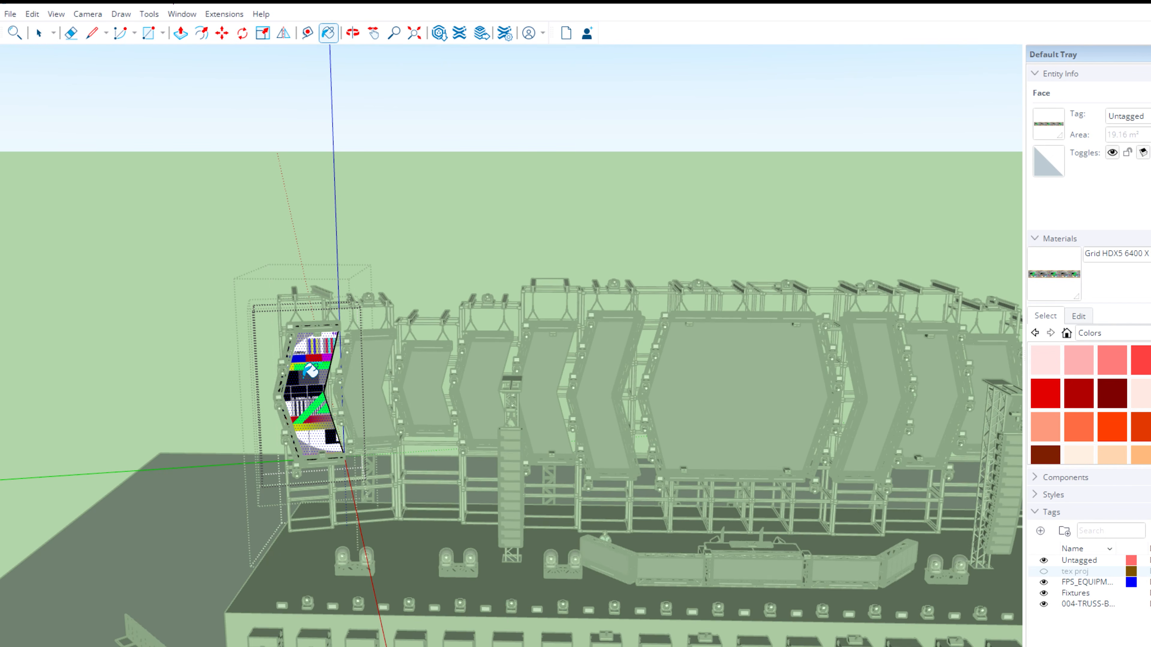
- Paint the second screen from the left on the main wall with the projected grid texture
key("space")
double_click(367, 364)
double_click(368, 365)
left_click(367, 364)
key("b")
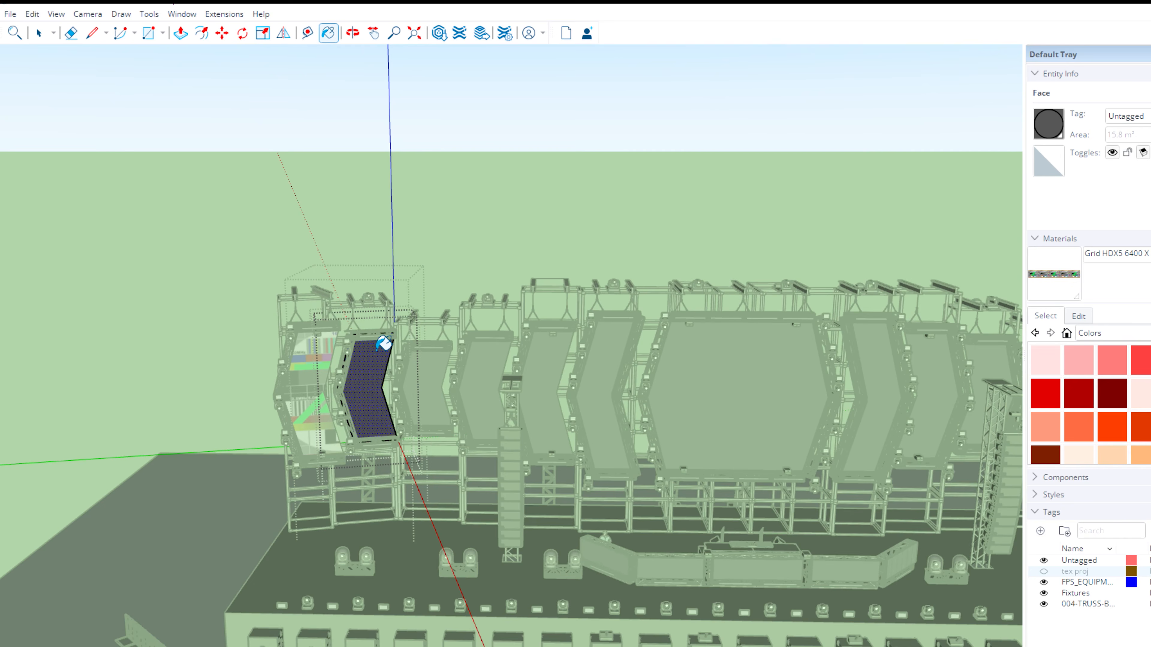
left_click(382, 348)
key("space")
- Apply the projected grid texture to the main wall's third screen from the left
double_click(440, 382)
double_click(441, 382)
double_click(441, 382)
key("b")
left_click(441, 382)
key("space")
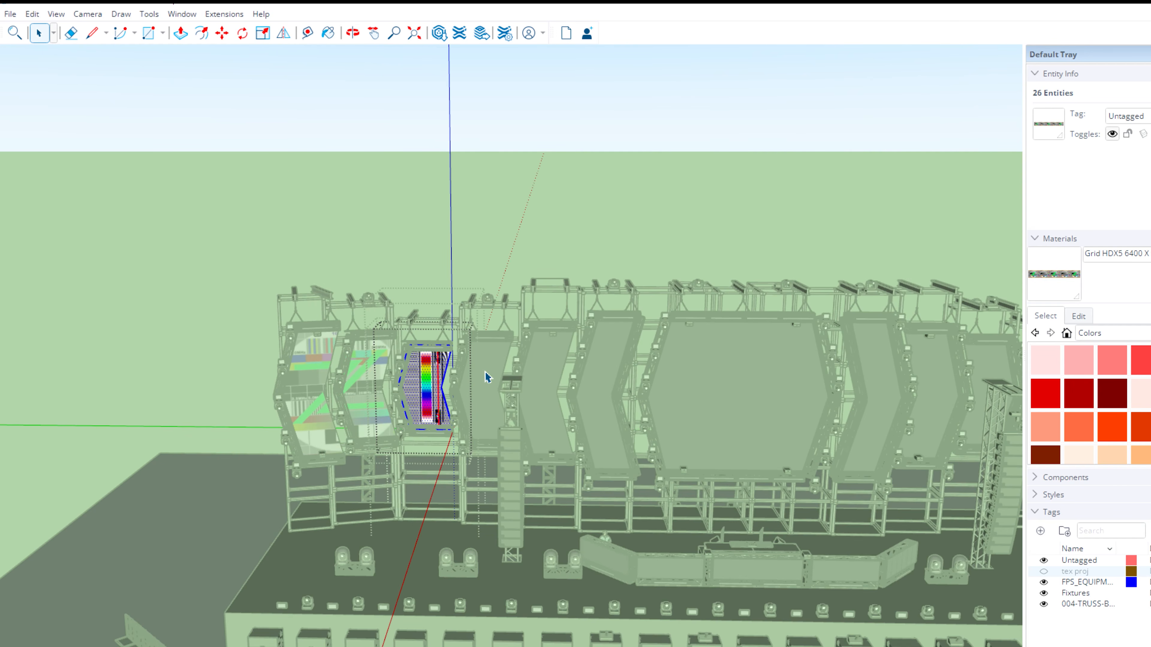
- Open the nested groups of the fourth screen from the left and paint its face with the grid texture
double_click(484, 371)
left_click(484, 371)
double_click(486, 376)
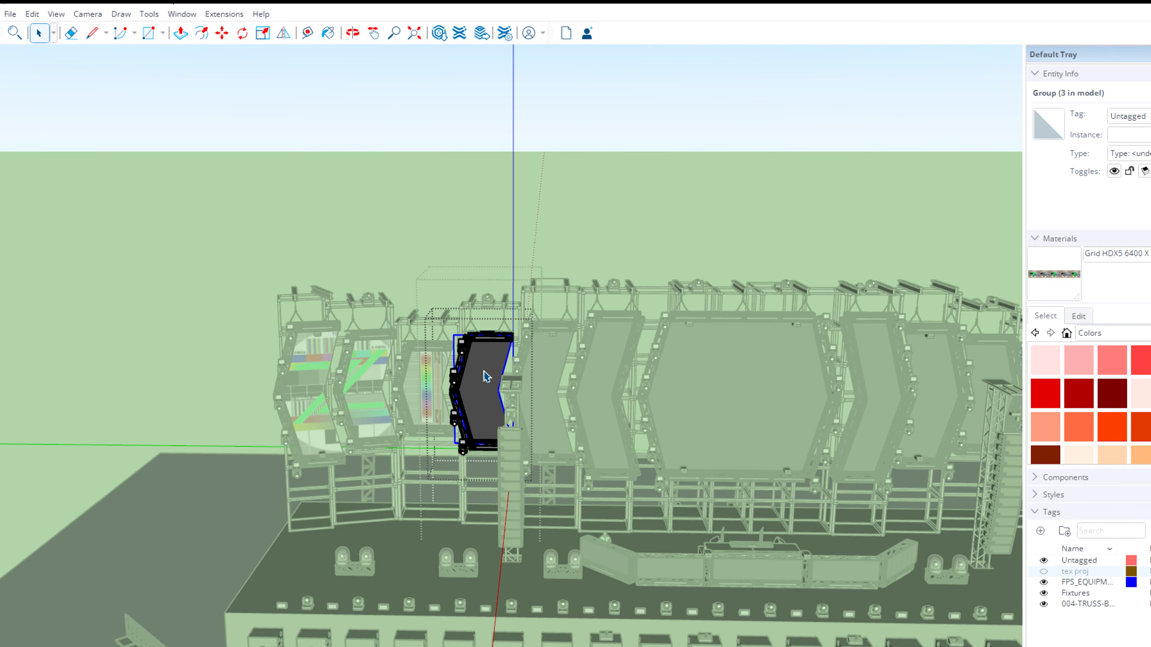
left_click(484, 369)
left_click(482, 369)
- Paint the fifth and sixth screens, just left of the centre screen, with the projected grid texture
double_click(549, 358)
key("b")
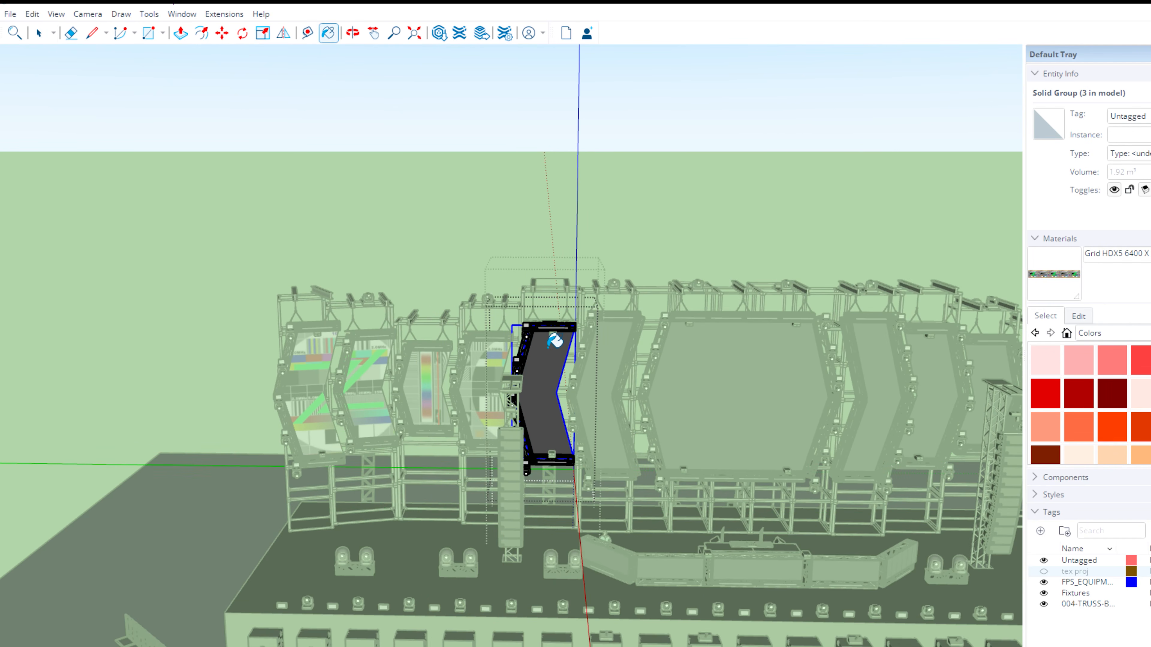
left_click(555, 340)
key("space")
double_click(591, 388)
left_click(590, 387)
- Paint the large centre screen with the projected grid texture
double_click(707, 372)
double_click(707, 373)
key("b")
left_click(708, 372)
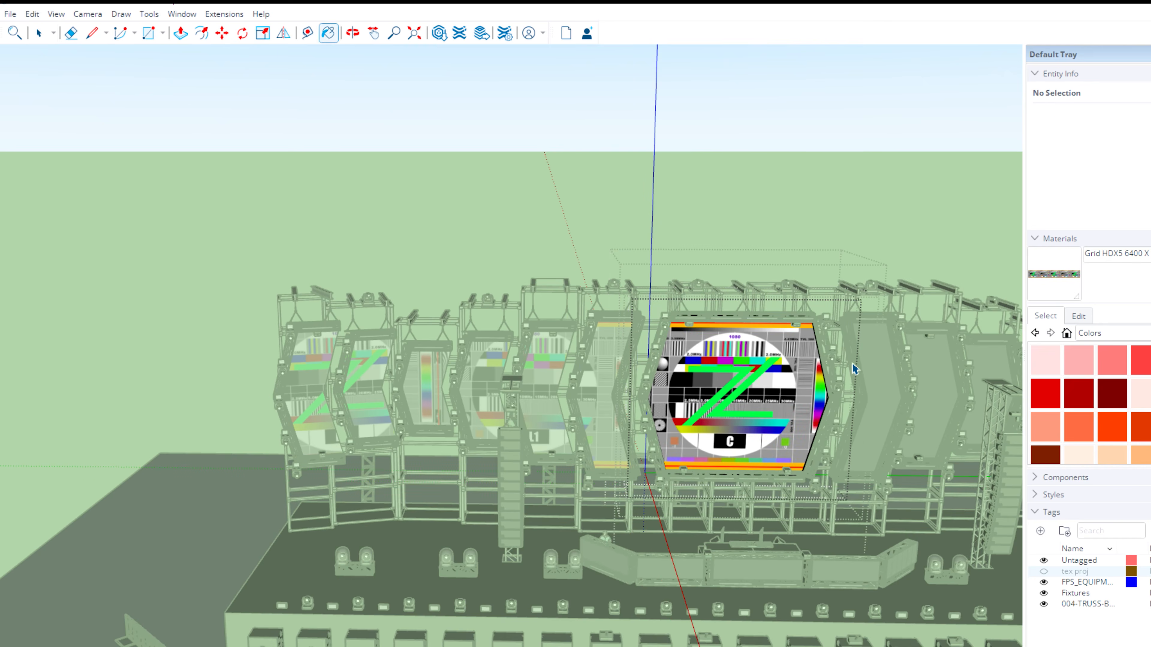
key("space")
- Paint the first three screens right of the centre screen with the projected grid texture
double_click(874, 368)
double_click(874, 368)
double_click(934, 377)
double_click(935, 378)
double_click(992, 370)
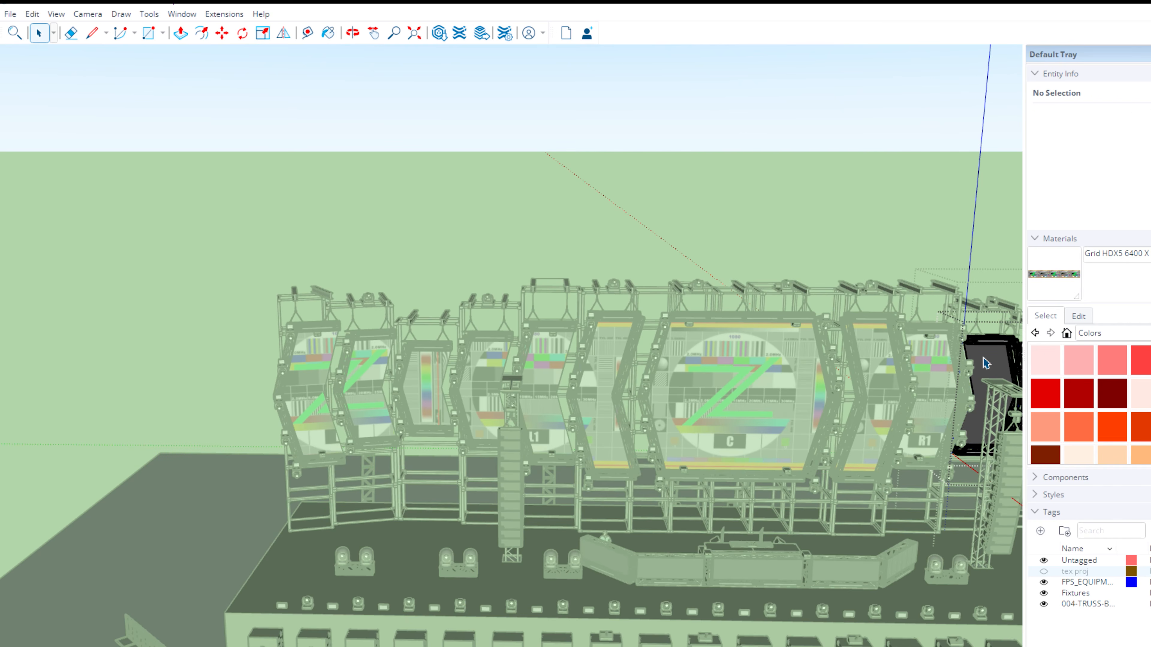
double_click(984, 362)
key("b")
left_click(984, 362)
key("space")
left_click(938, 249)
- Paint the fourth screen right of the centre screen with the projected grid texture
left_click_drag(845, 220, 611, 219)
middle_click_drag(611, 219, 113, 199, "shift")
double_click(671, 382)
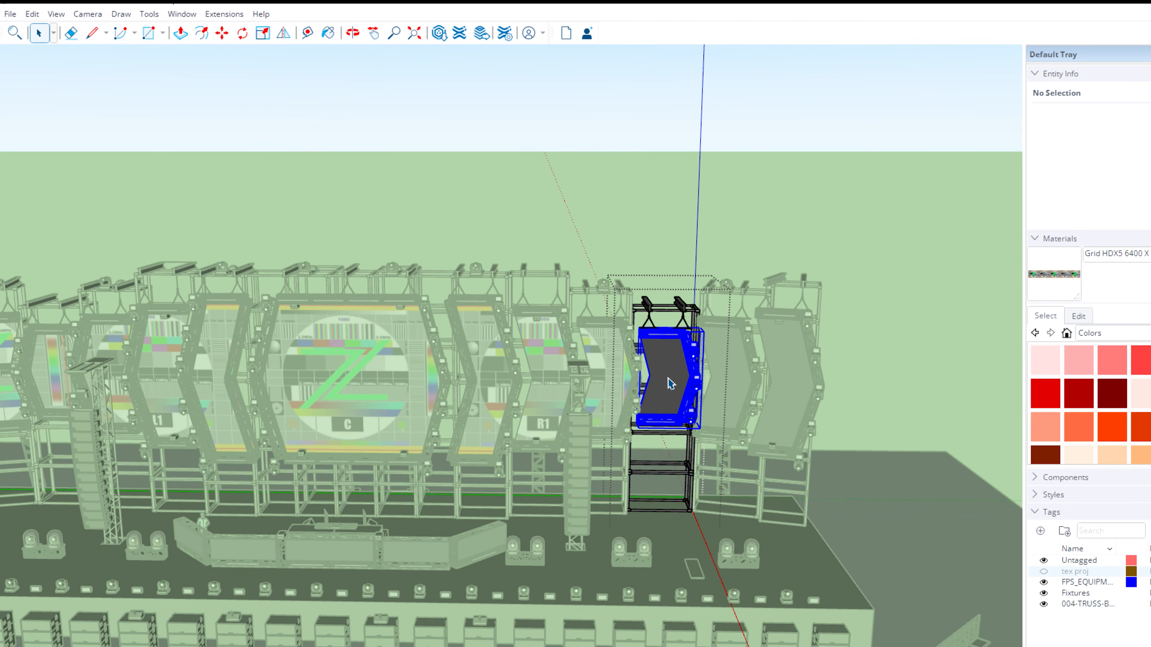
double_click(670, 383)
key("b")
left_click(671, 382)
key("space")
- Paint the two outermost right screens of the main wall with the projected grid texture and leave the group
double_click(720, 392)
left_click(719, 393)
double_click(793, 358)
key("b")
left_click(793, 358)
key("space")
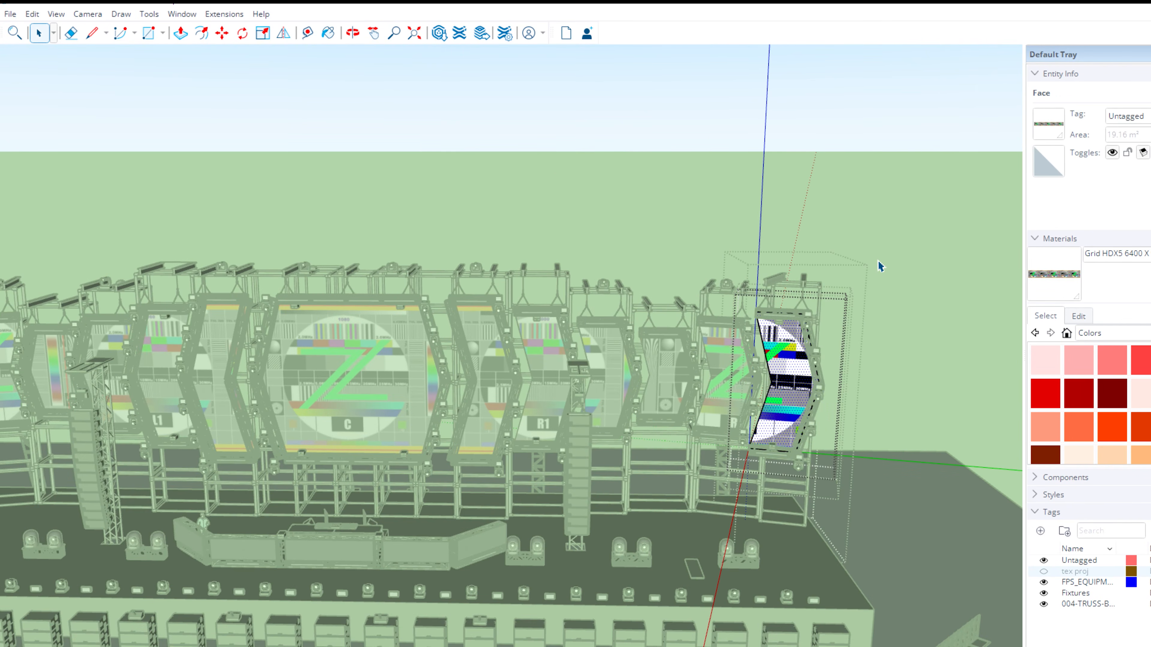
left_click(717, 219)
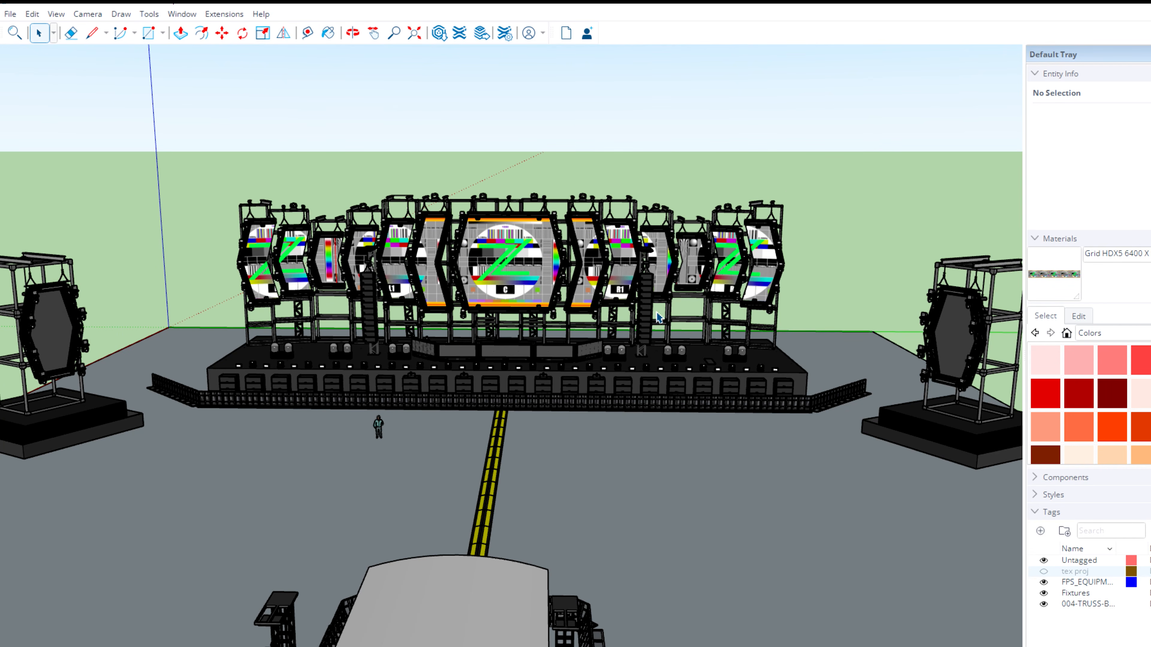
- Import HD Grid - 2 as a texture onto the hexagonal screen of the side tower nearest the stage's right end
middle_click_drag(643, 319, 919, 392)
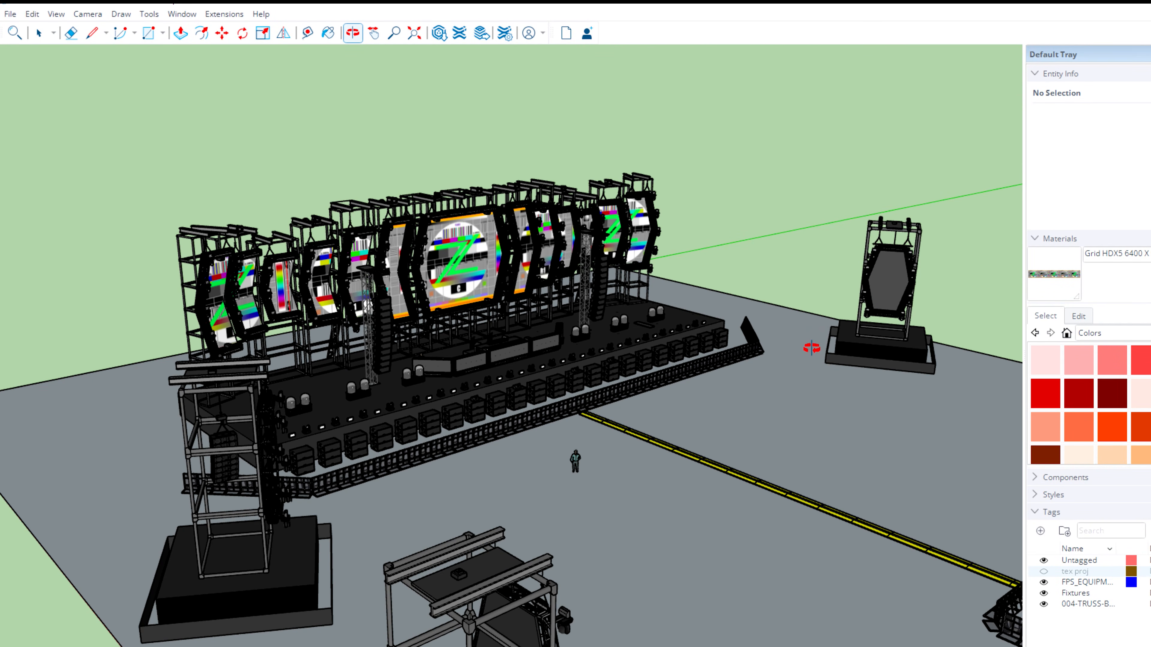
middle_click_drag(803, 377, 808, 375, "shift")
middle_click_drag(899, 266, 660, 252, "shift")
scroll(660, 252, "up", 8)
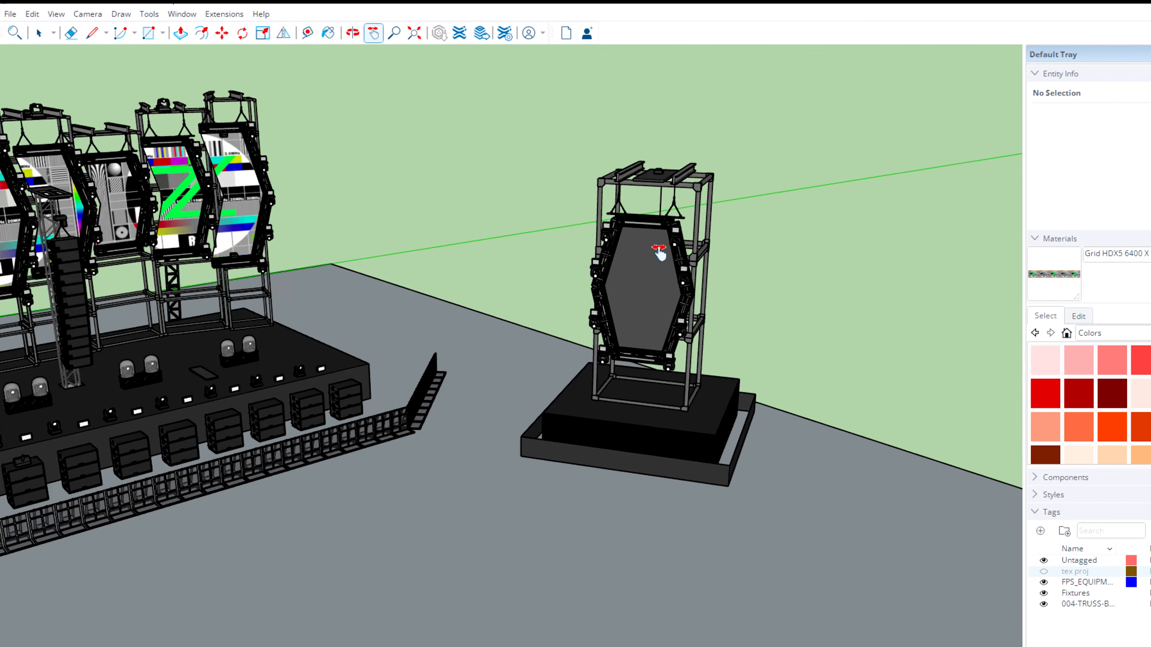
key("space")
left_click(649, 328)
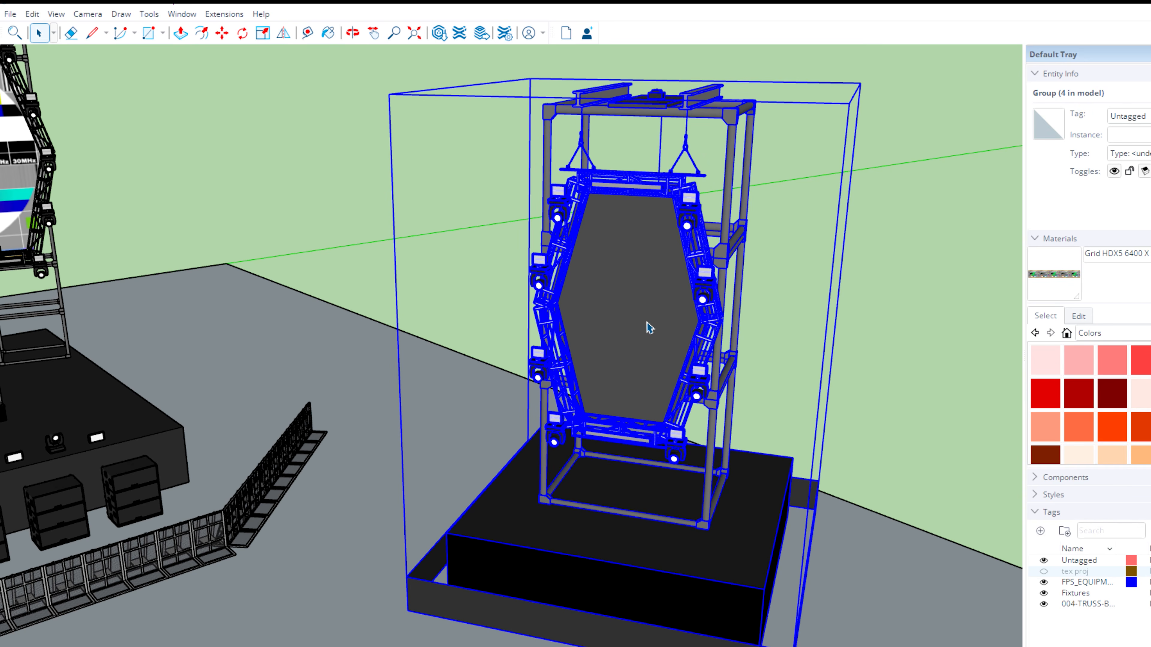
double_click(650, 327)
left_click(650, 327)
double_click(650, 327)
left_click(650, 327)
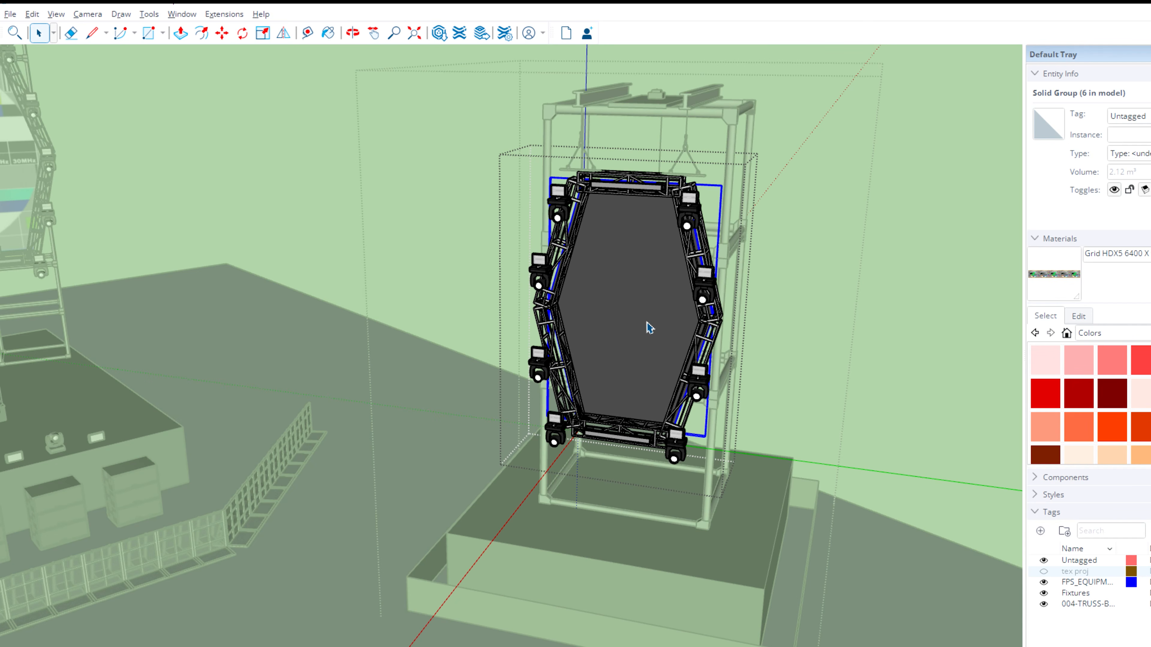
key("alt+f")
key("i")
double_click(290, 260)
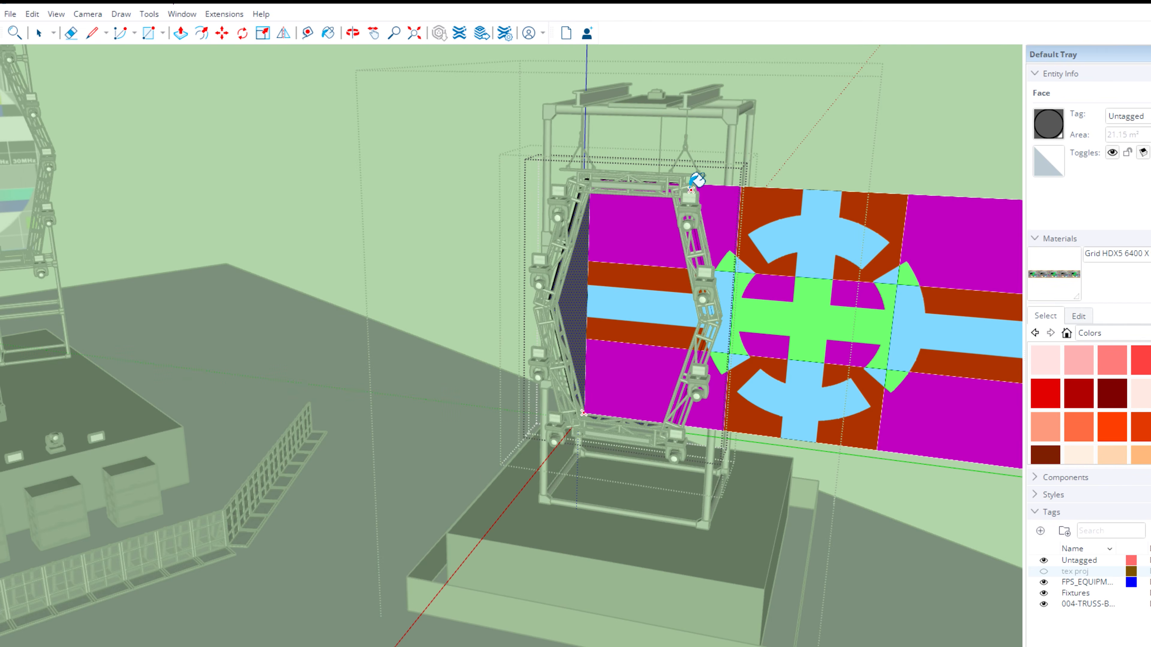
left_click(697, 181)
- Centre the HD Grid - 2 pattern on the tower's hexagonal screen and sample it as the paint material
right_click(651, 261)
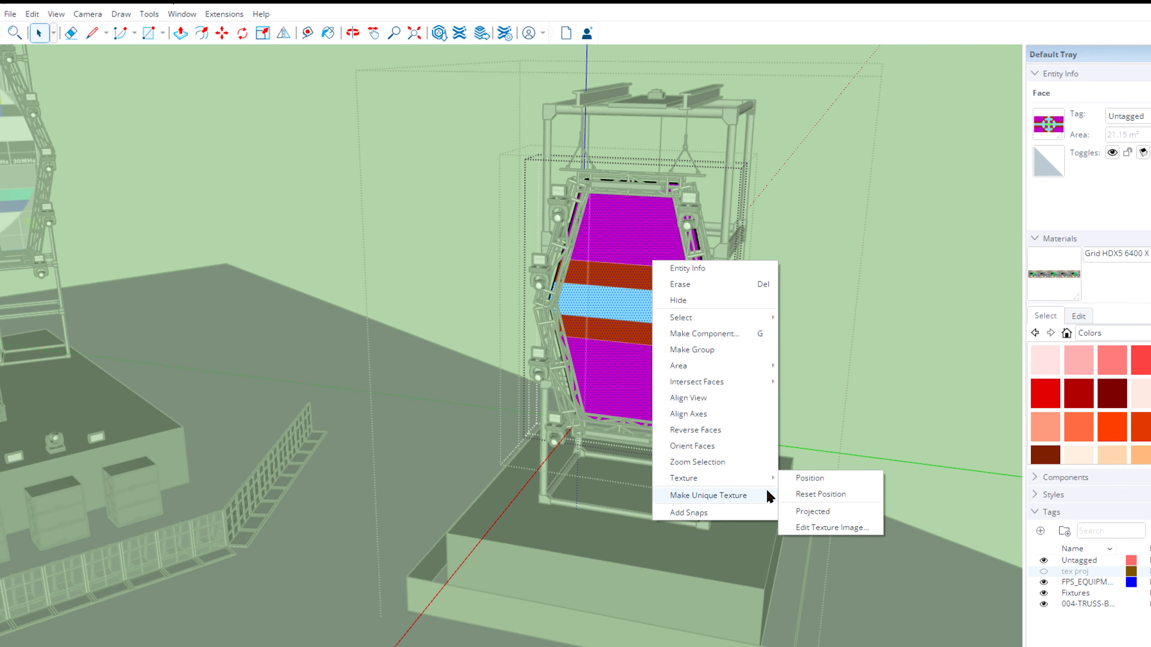
left_click(816, 479)
left_click_drag(489, 365, 551, 366)
right_click(582, 358)
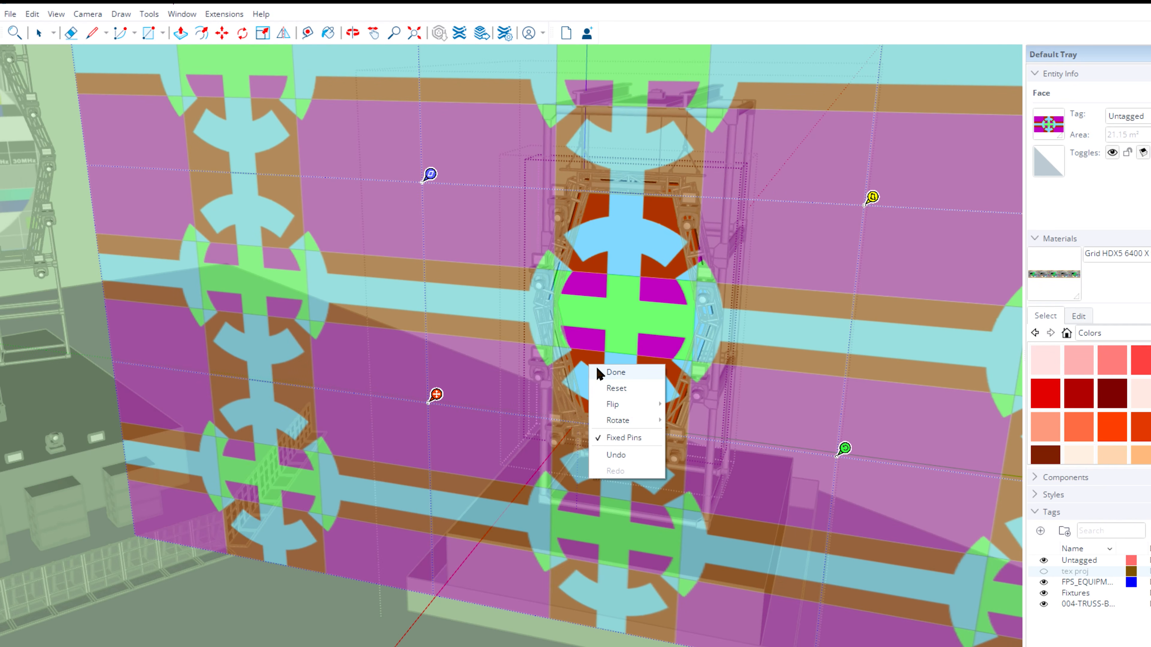
left_click(609, 373)
key("b")
left_click(627, 312, "alt")
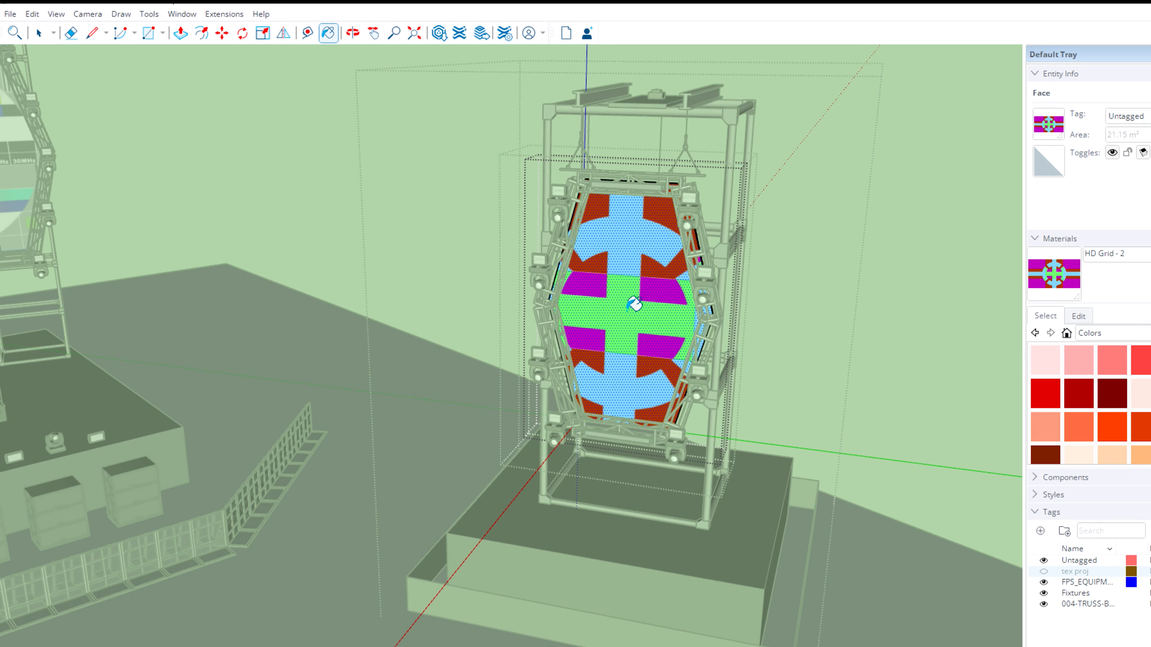
- Leave the first tower's groups and paint the next side tower's hexagonal screen with HD Grid - 2
key("space")
key("Escape")
key("Escape")
scroll(629, 310, "down", 4)
mouse_move(648, 345)
middle_mouse_down("shift")
mouse_move(334, 338)
mouse_move(642, 358)
middle_mouse_up("shift")
key("Escape")
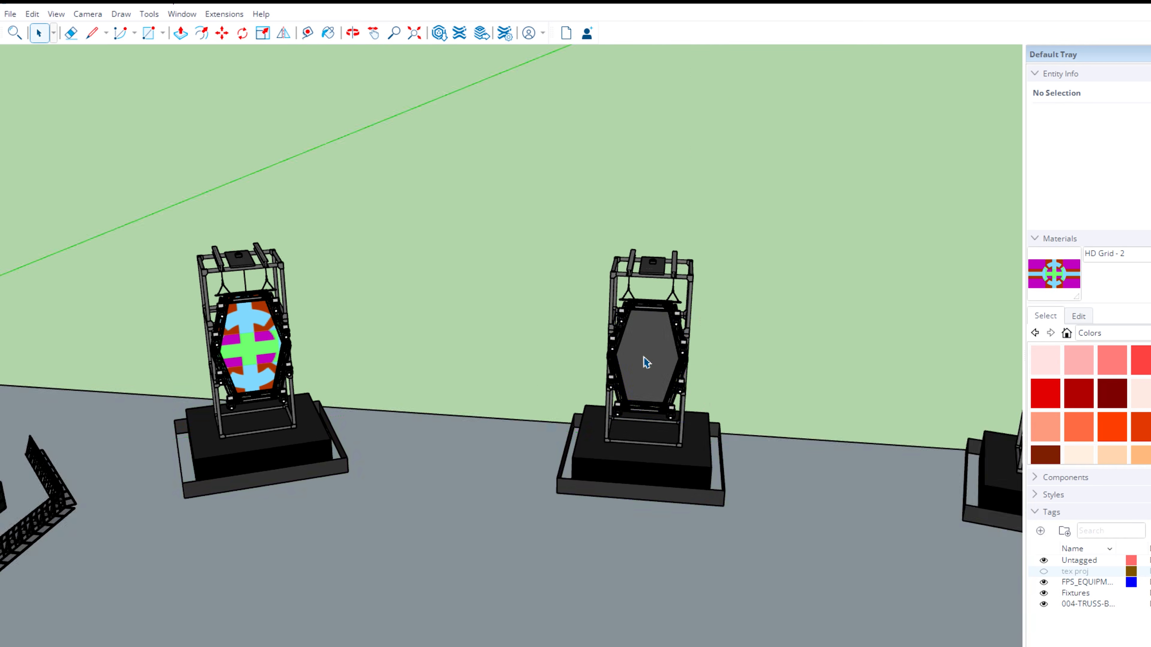
double_click(648, 353)
double_click(650, 351)
key("b")
left_click(657, 343)
- Reposition the HD Grid - 2 texture so its circle is centred on the second tower's screen
right_click(648, 361)
mouse_move(704, 583)
left_click(804, 577)
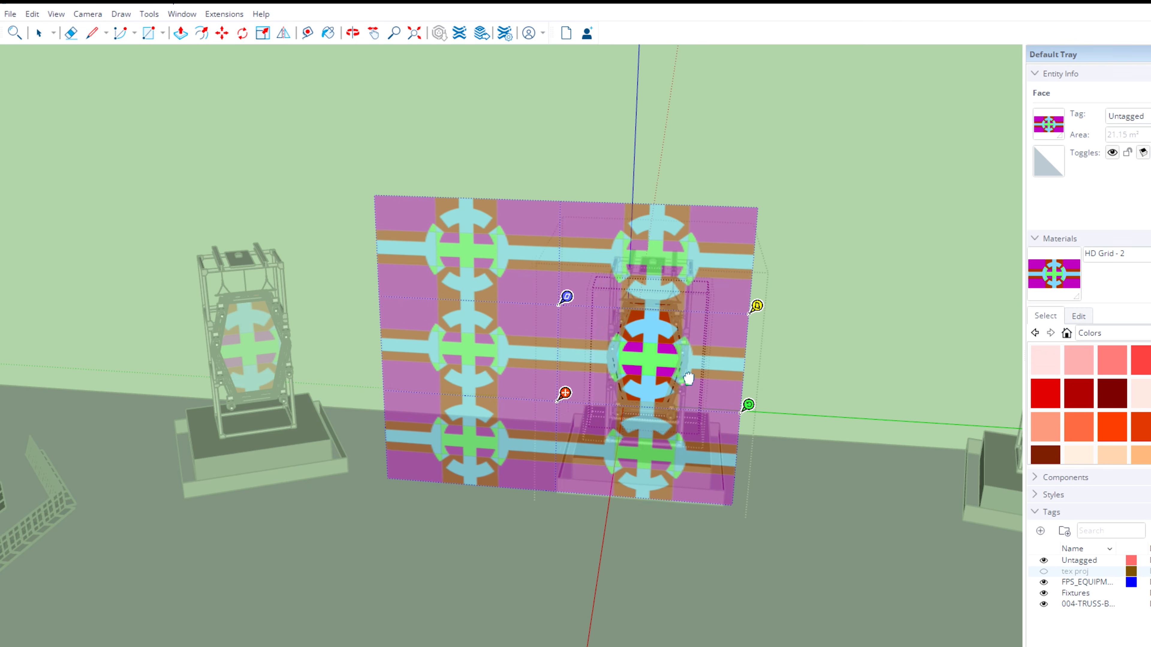
right_click(676, 380)
left_click(688, 388)
- Open the third side tower's screen and reposition its HD Grid - 2 texture to centre the pattern
middle_click_drag(770, 345, 471, 331)
double_click(466, 329)
right_click(474, 319)
mouse_move(506, 543)
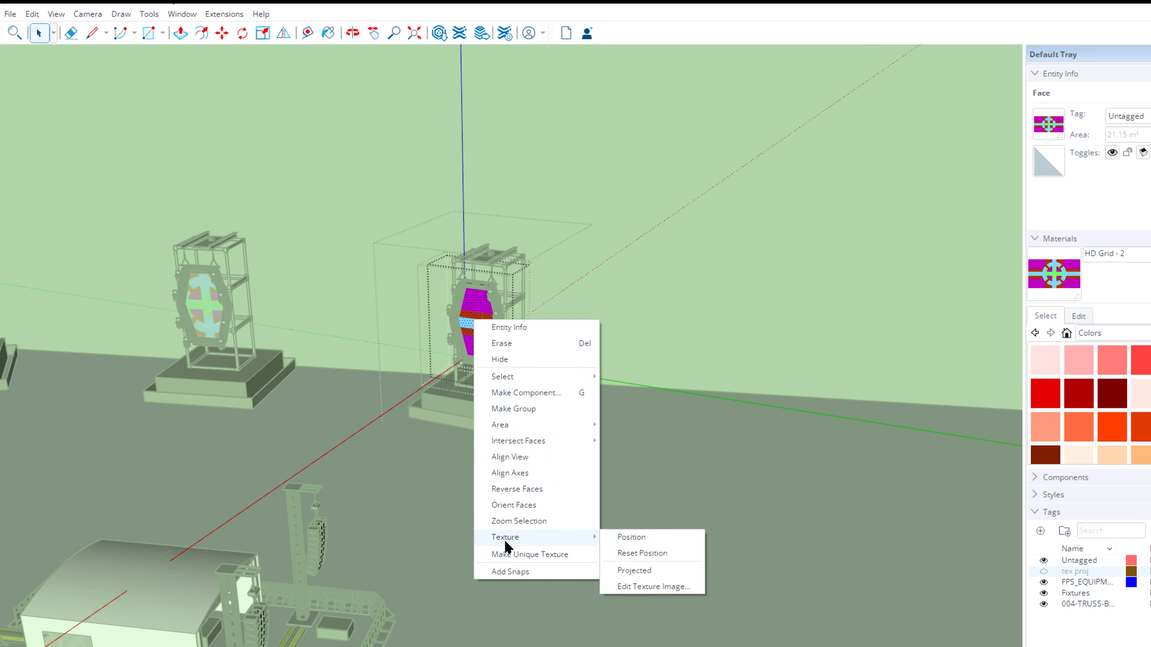
left_click(630, 538)
right_click(522, 343)
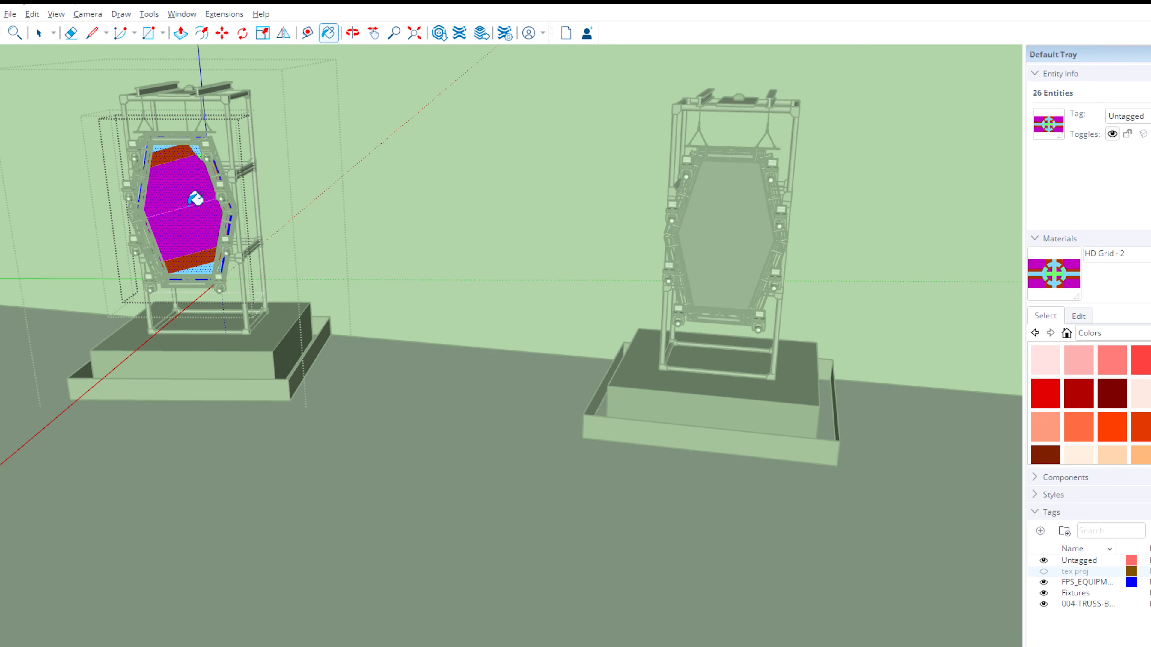
- Centre the HD Grid - 2 texture on the hexagonal screens of the towers on the opposite side
right_click(190, 201)
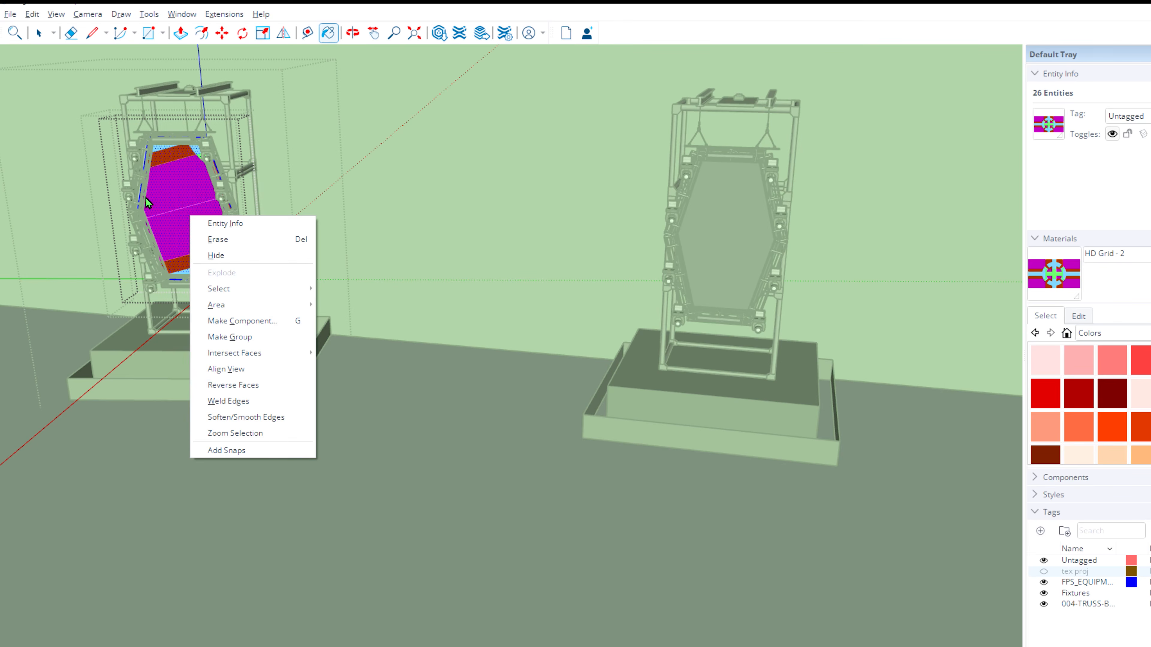
left_click(169, 195)
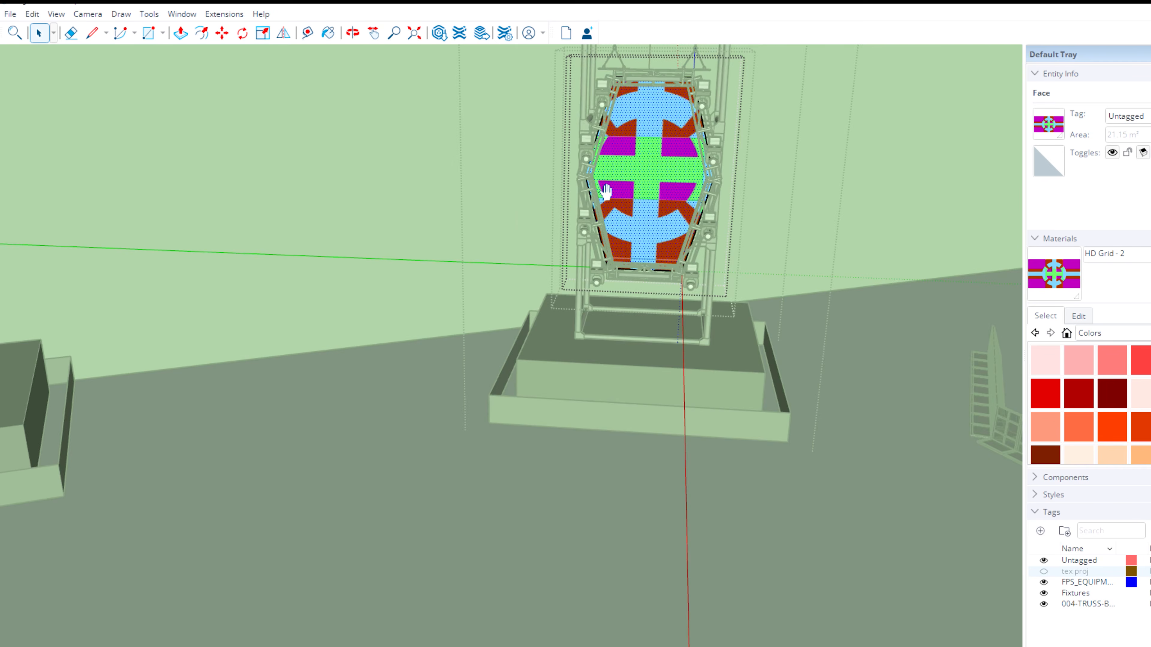
scroll(602, 188, "down", 5)
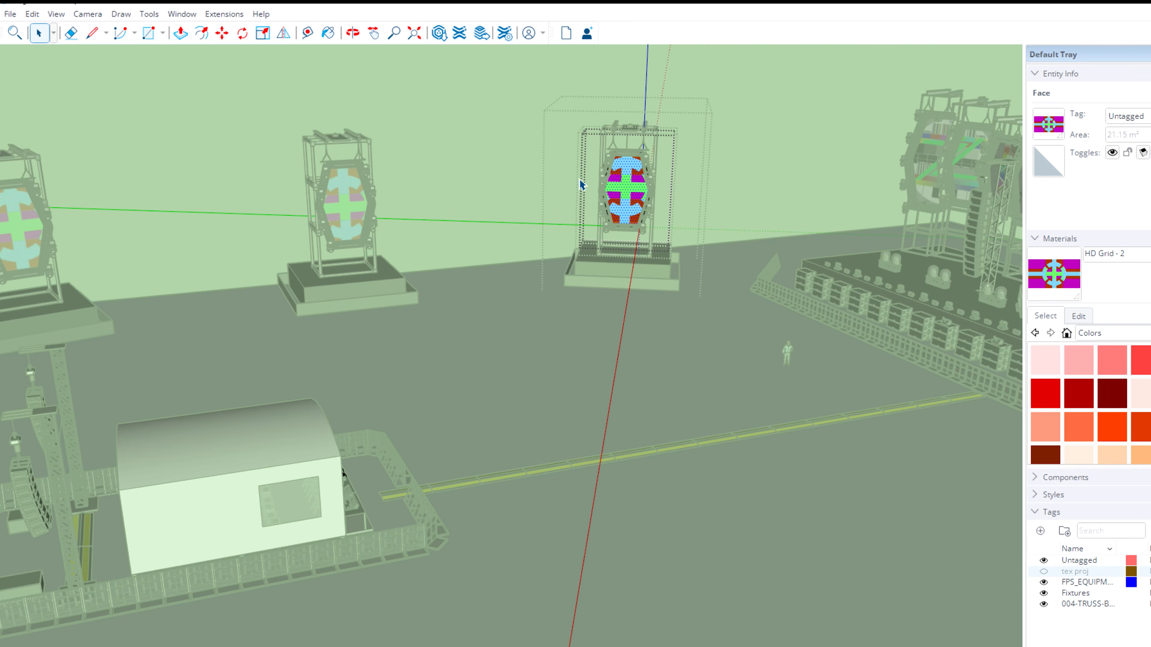
- Exit the tower's nested groups and return to the whole stage model with all side towers
left_click(551, 177)
left_click(546, 176)
middle_click_drag(546, 176, 834, 239)
left_click(230, 172)
scroll(661, 299, "down", 5)
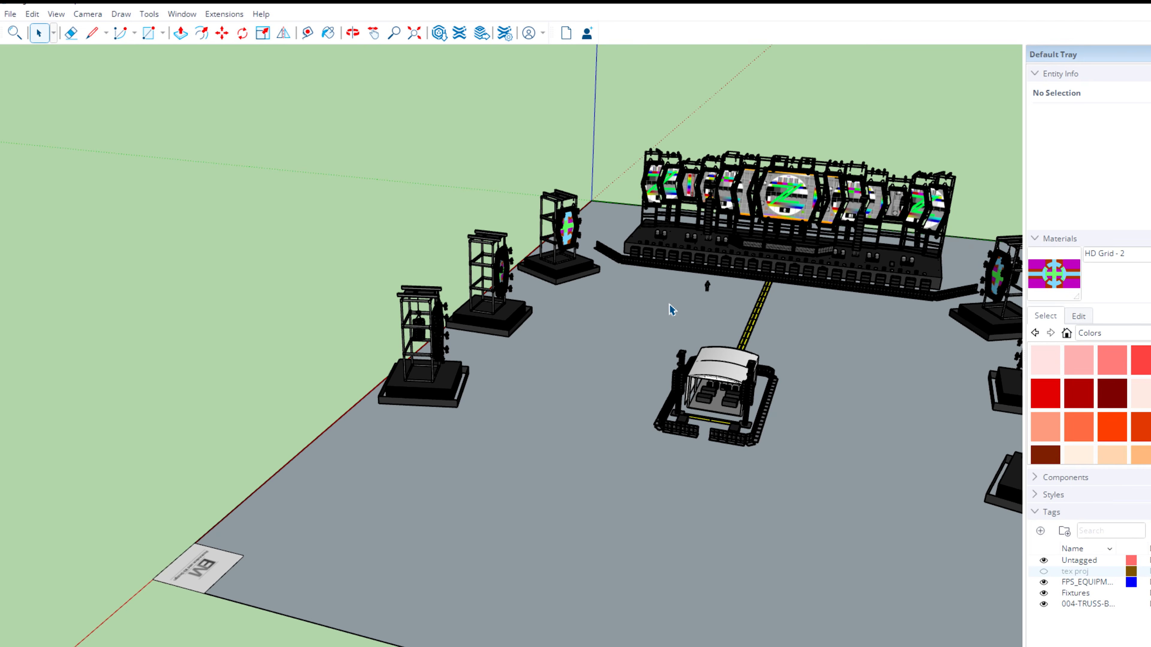
middle_click_drag(670, 309, 631, 295)
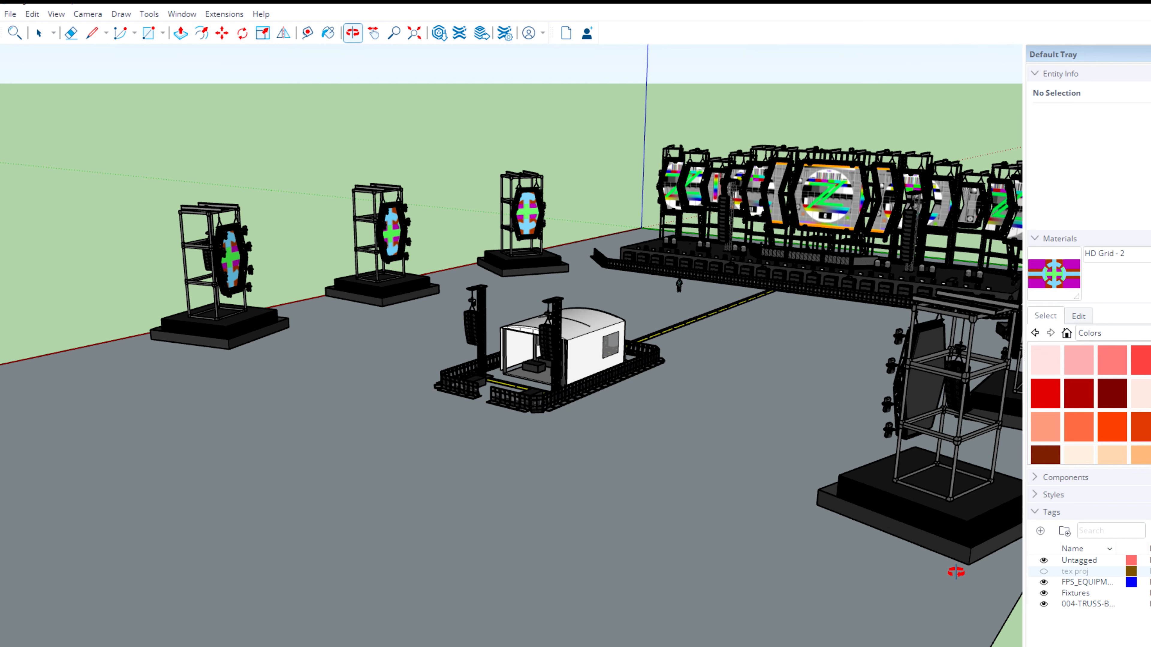
- Show the tex proj tag and delete it together with the entities assigned to it
left_click(1044, 572)
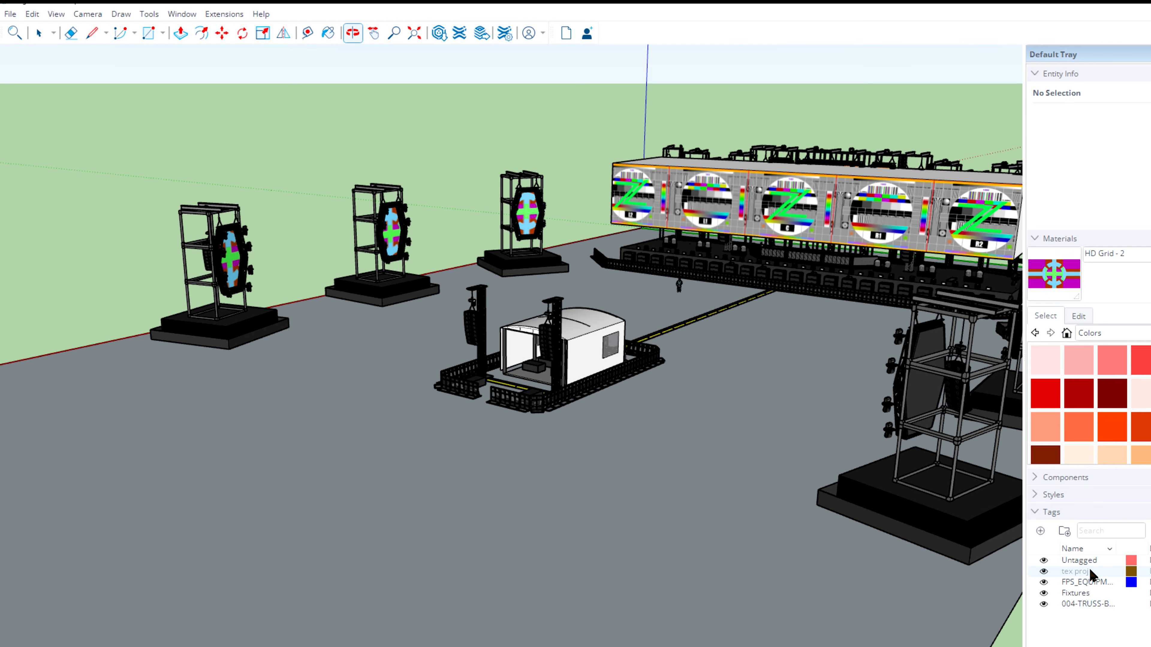
right_click(1081, 575)
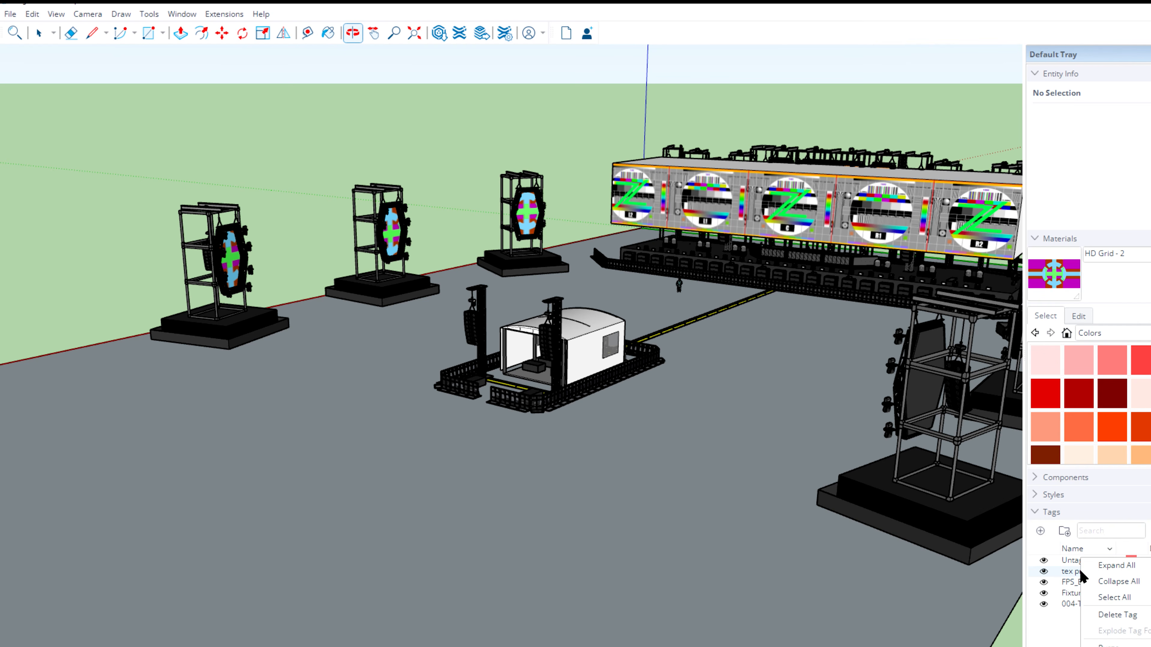
left_click(1115, 615)
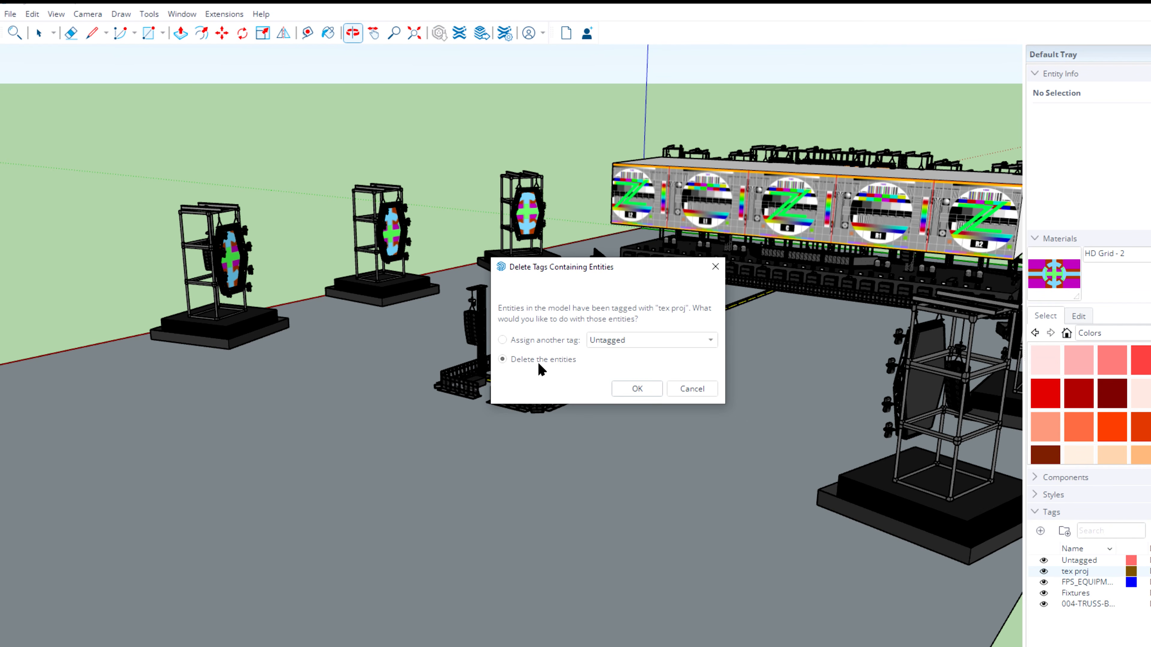
left_click(636, 390)
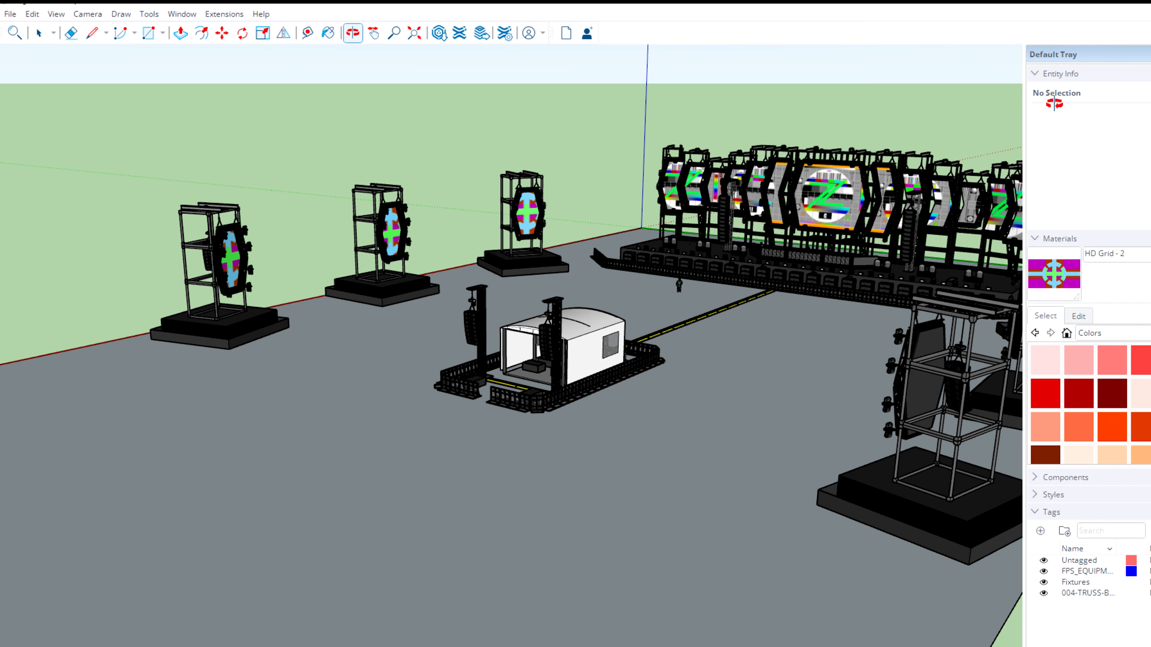
key("ctrl+z")
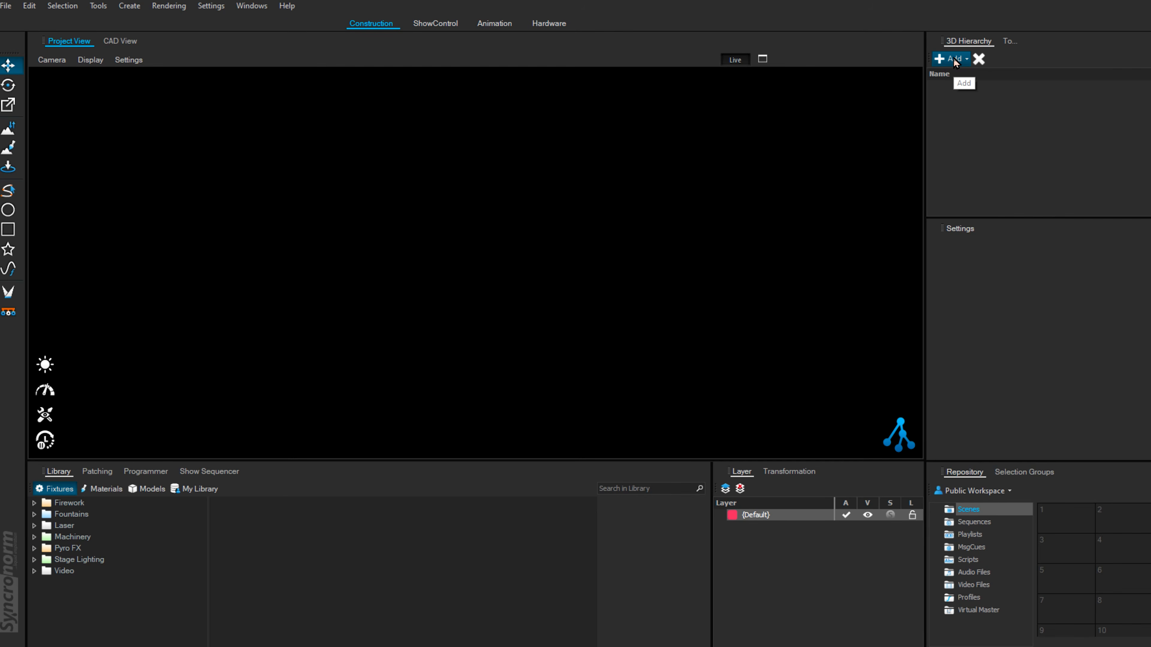
- Switch to Depence and import the stage 2 SketchUp file as a 3D model
left_click(953, 58)
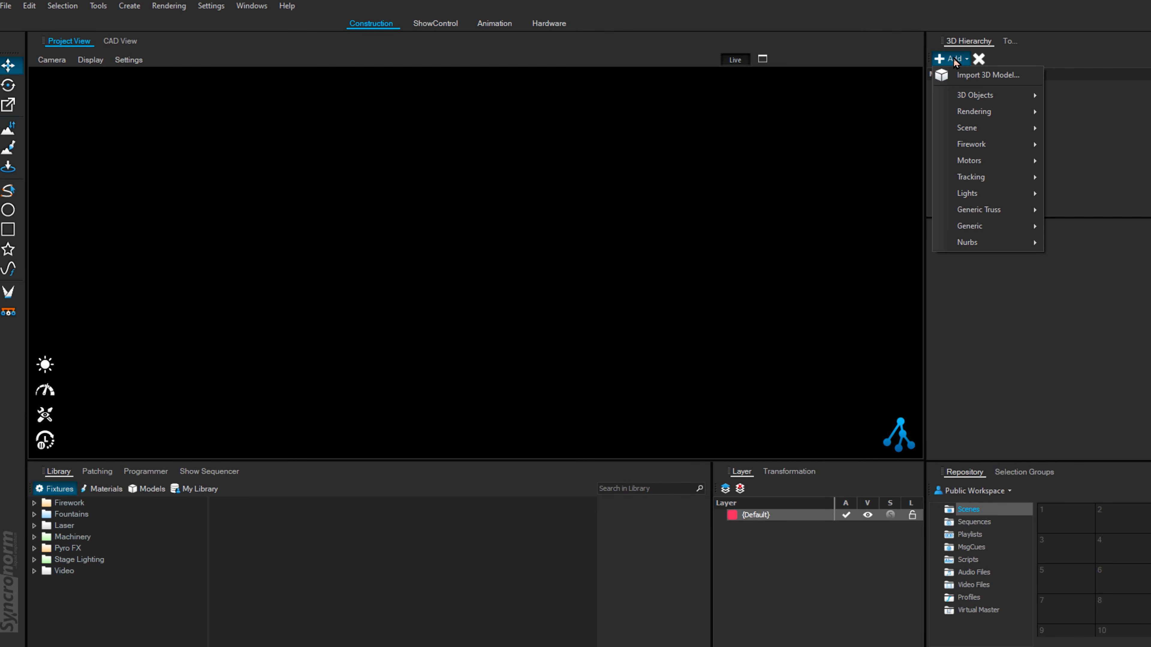
left_click(953, 76)
left_click(125, 133)
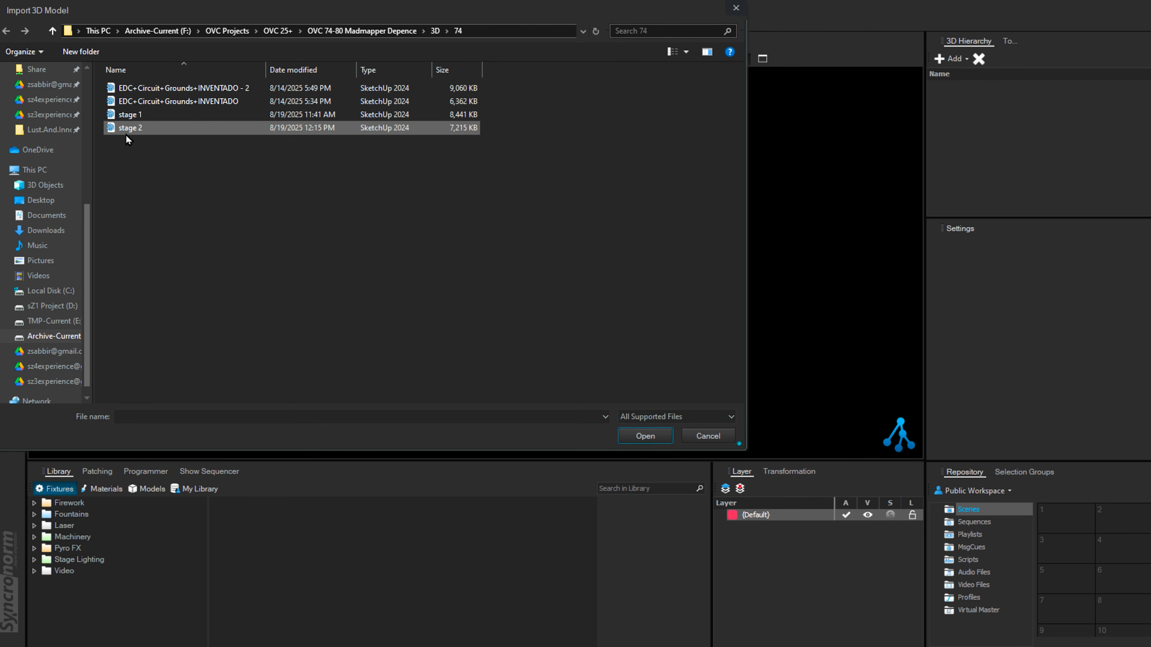
double_click(120, 130)
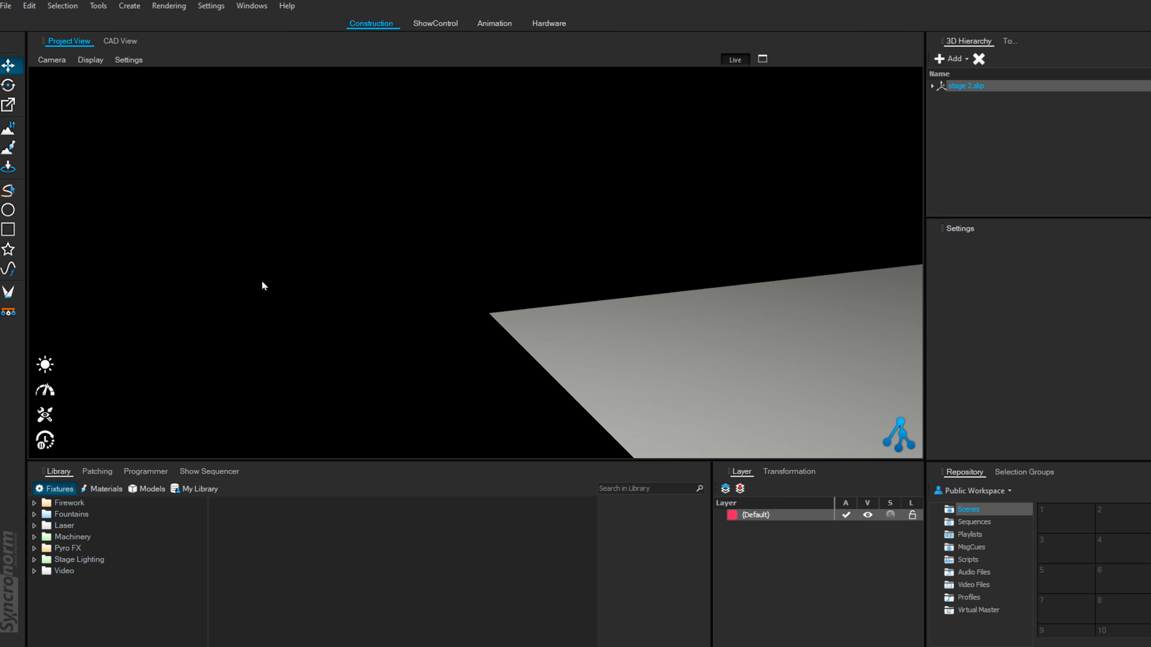
scroll(264, 281, "down", 2)
mouse_move(629, 313)
middle_mouse_down()
mouse_move(474, 289)
mouse_move(348, 286)
middle_mouse_up()
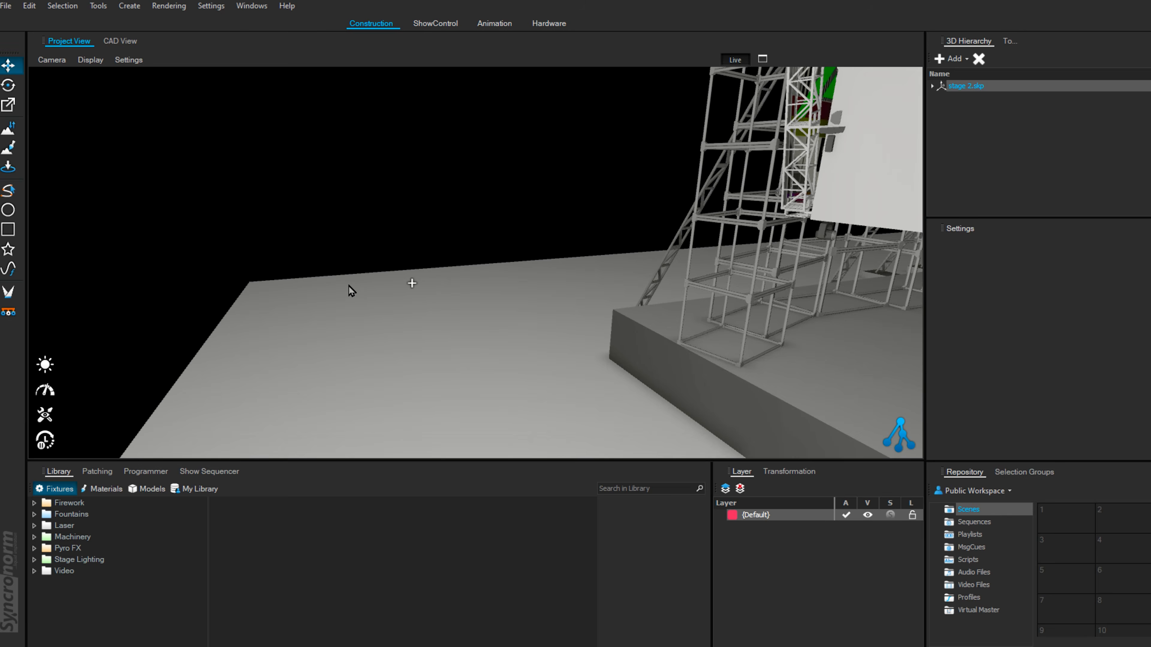
scroll(429, 263, "down", 5)
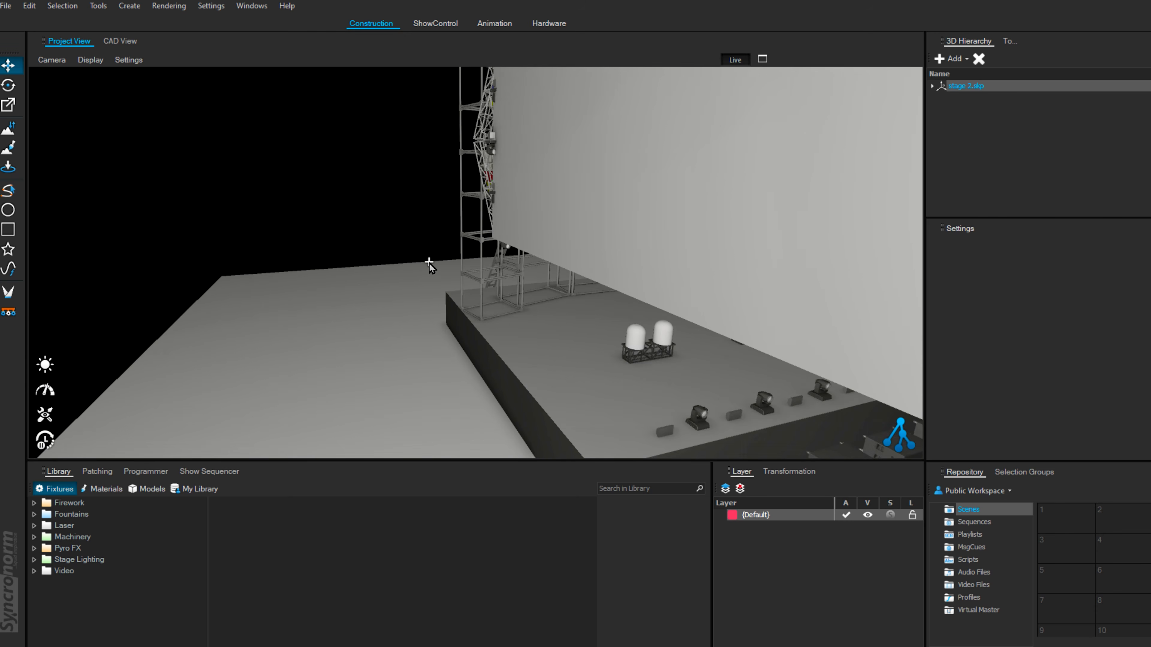
scroll(429, 263, "down", 6)
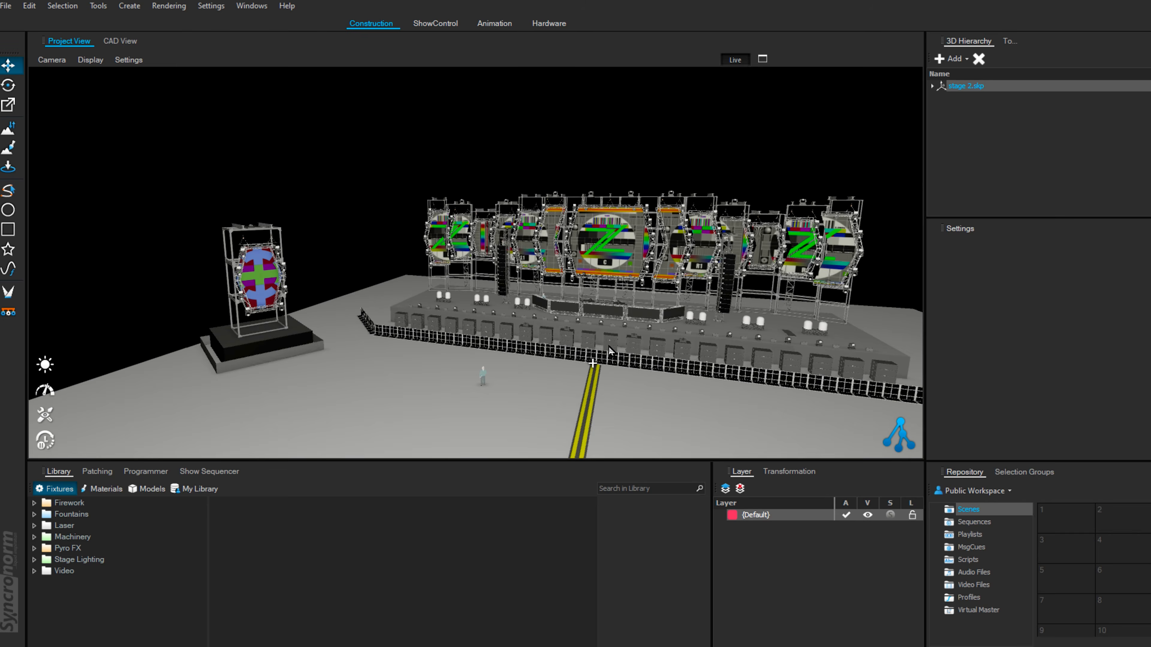
middle_click_drag(580, 305, 574, 299)
middle_click_drag(633, 279, 676, 291)
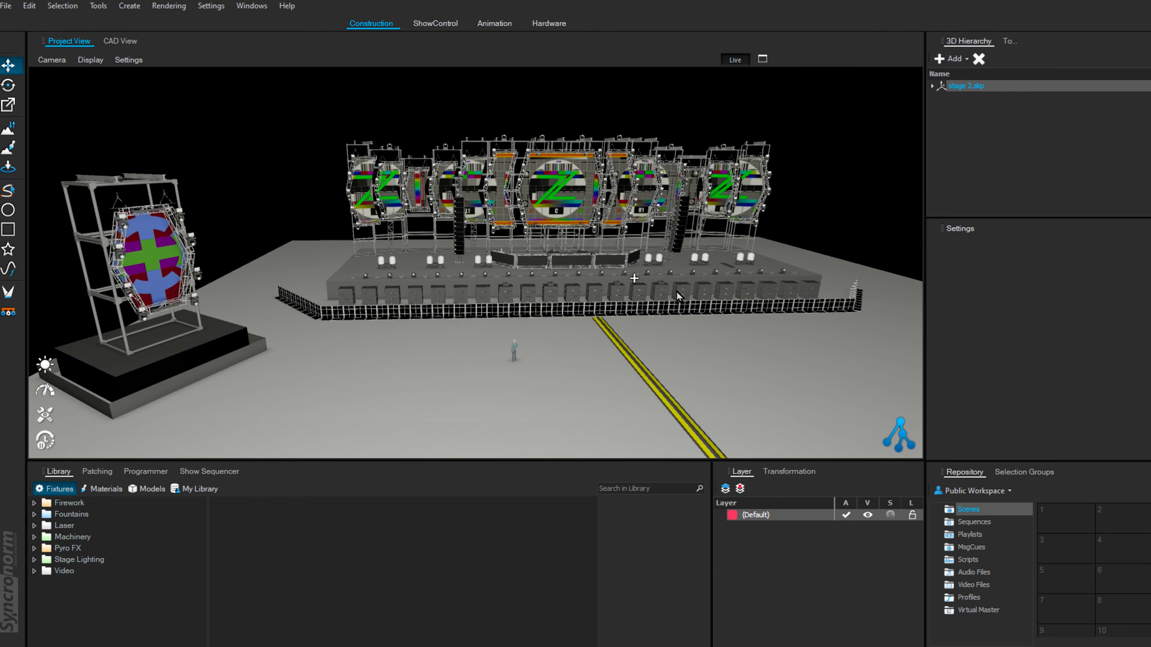
- Review the settings of the MM NDI 1, MM NDI 2 and MM NDI 3 video sources
left_click(251, 6)
mouse_move(211, 6)
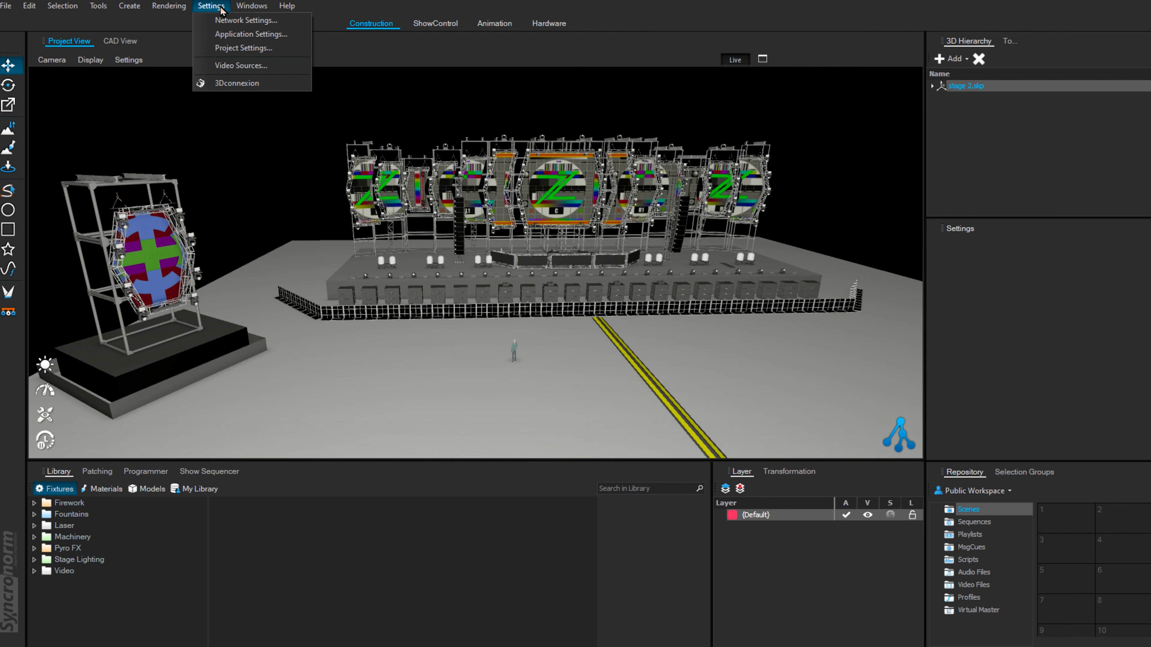
left_click(235, 64)
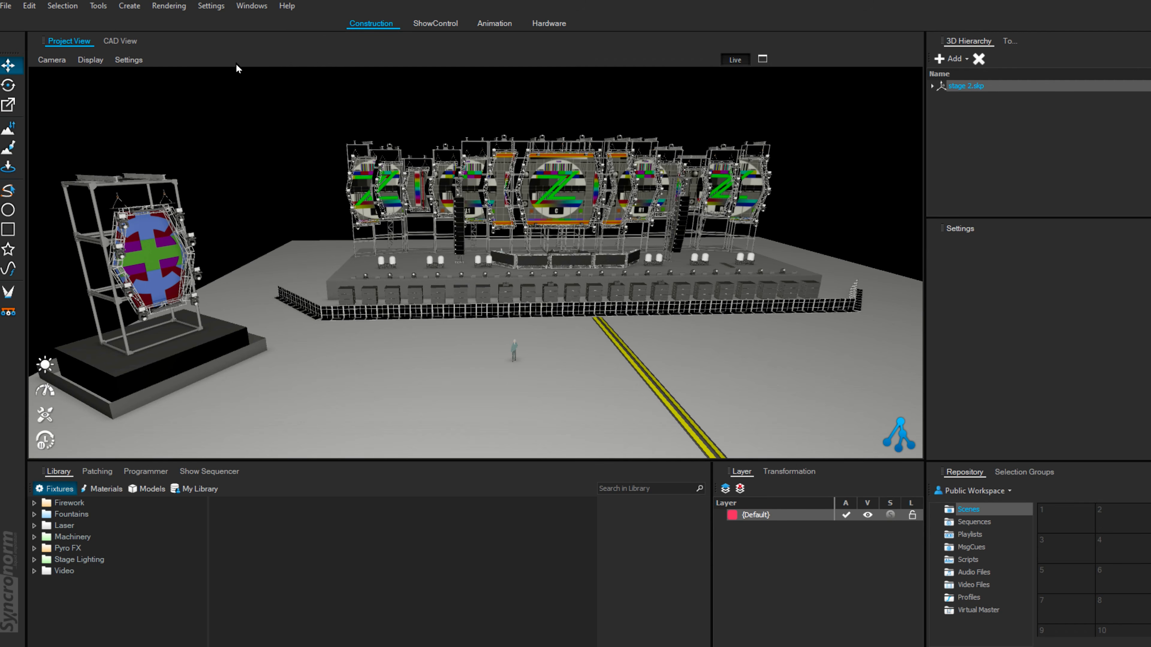
left_click(452, 215)
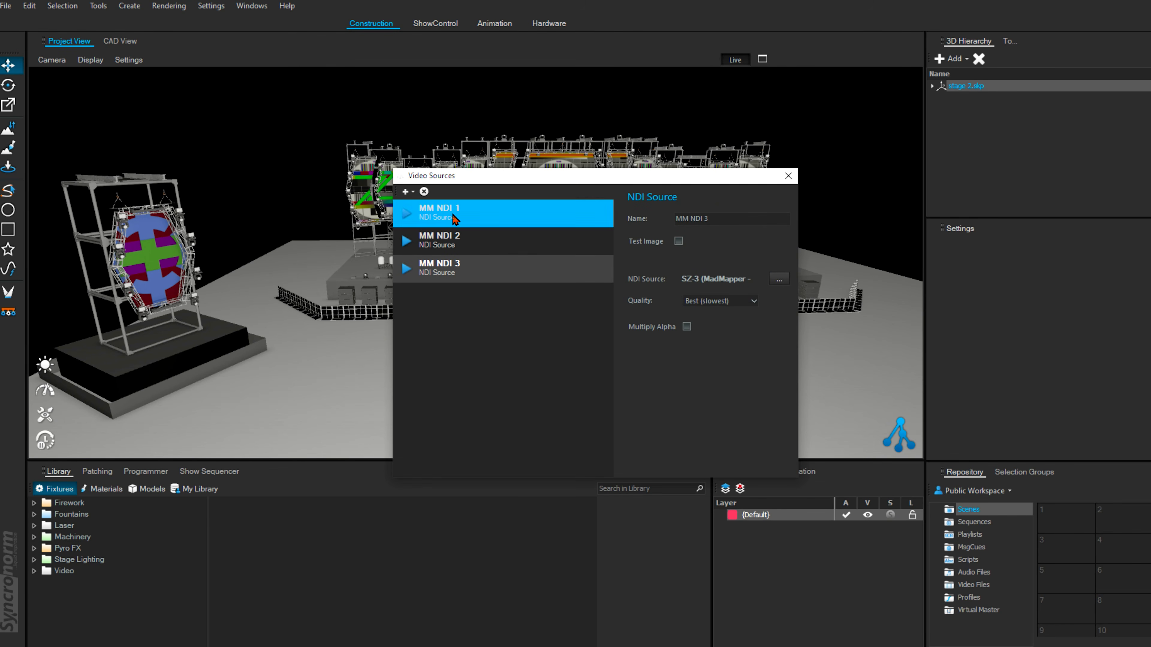
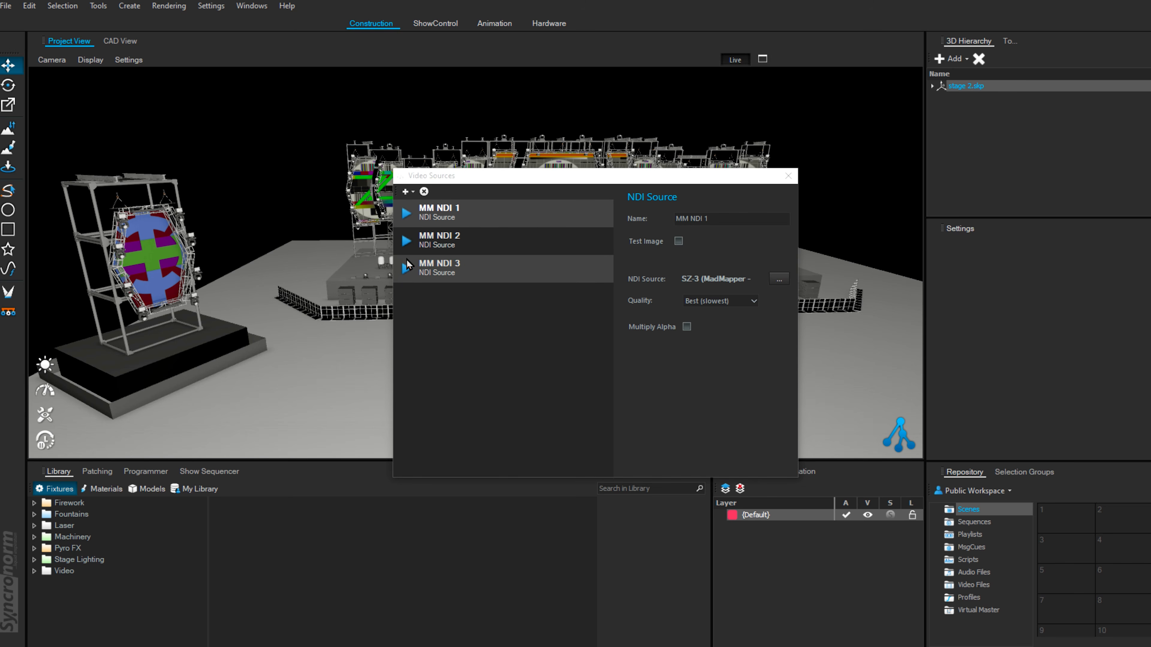
left_click(441, 243)
left_click(113, 247)
left_click(465, 270)
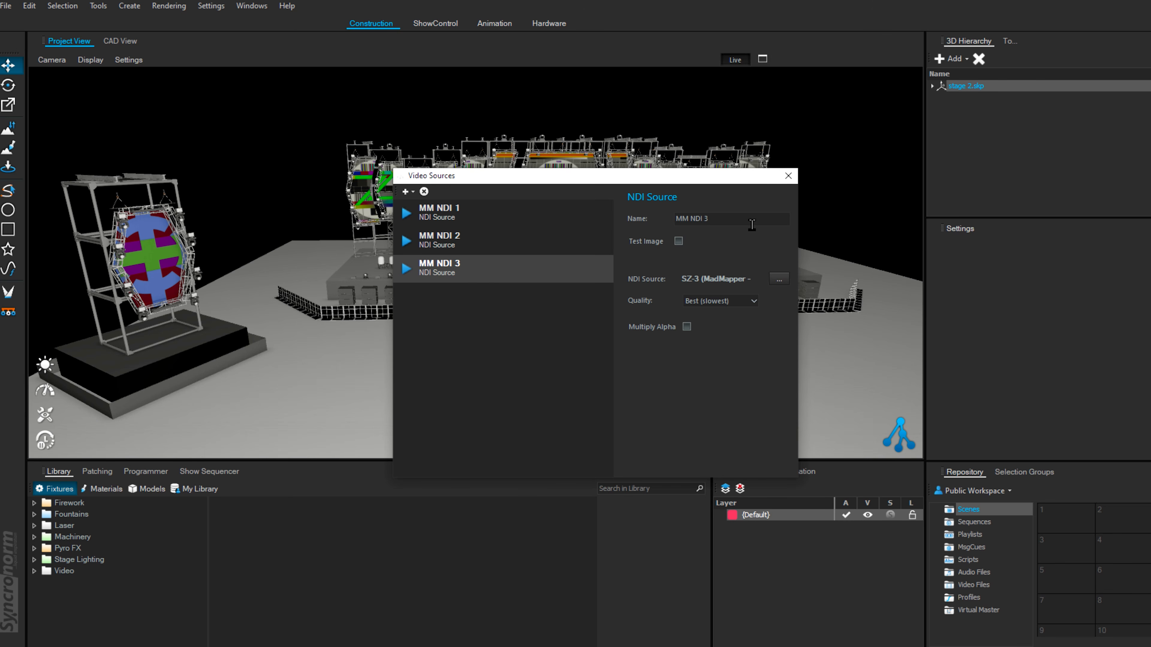
left_click(788, 175)
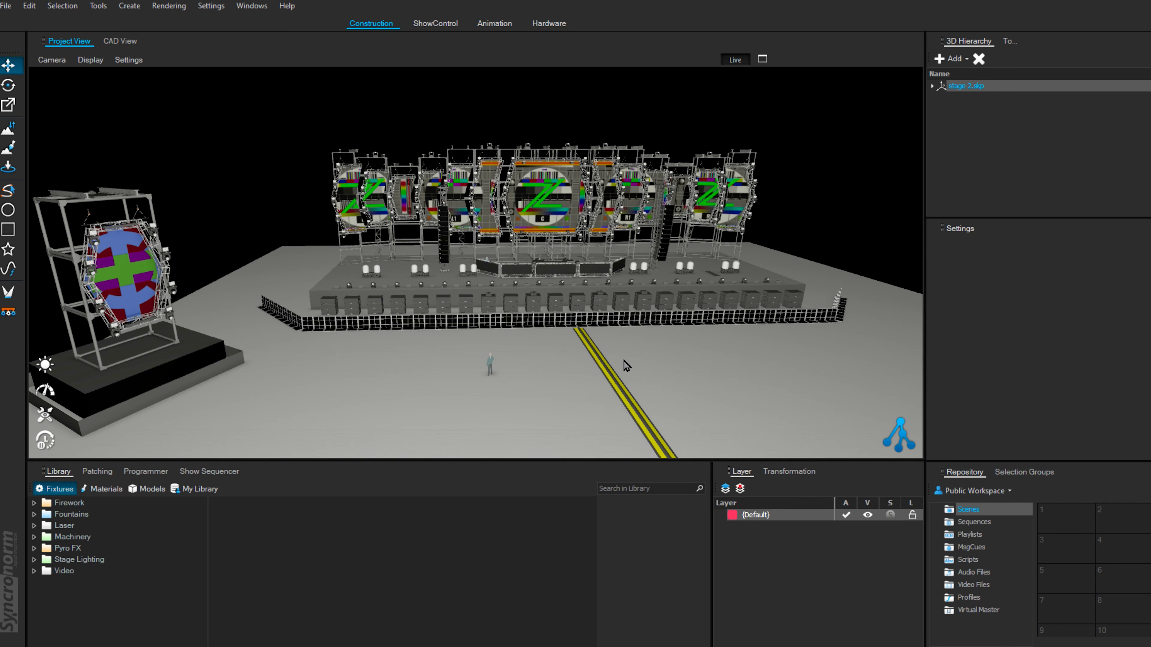
- Switch to MadMapper, disable MM NDI Out 2 and 3, and set MM NDI Out 1's output width to 7680
key("alt+Tab")
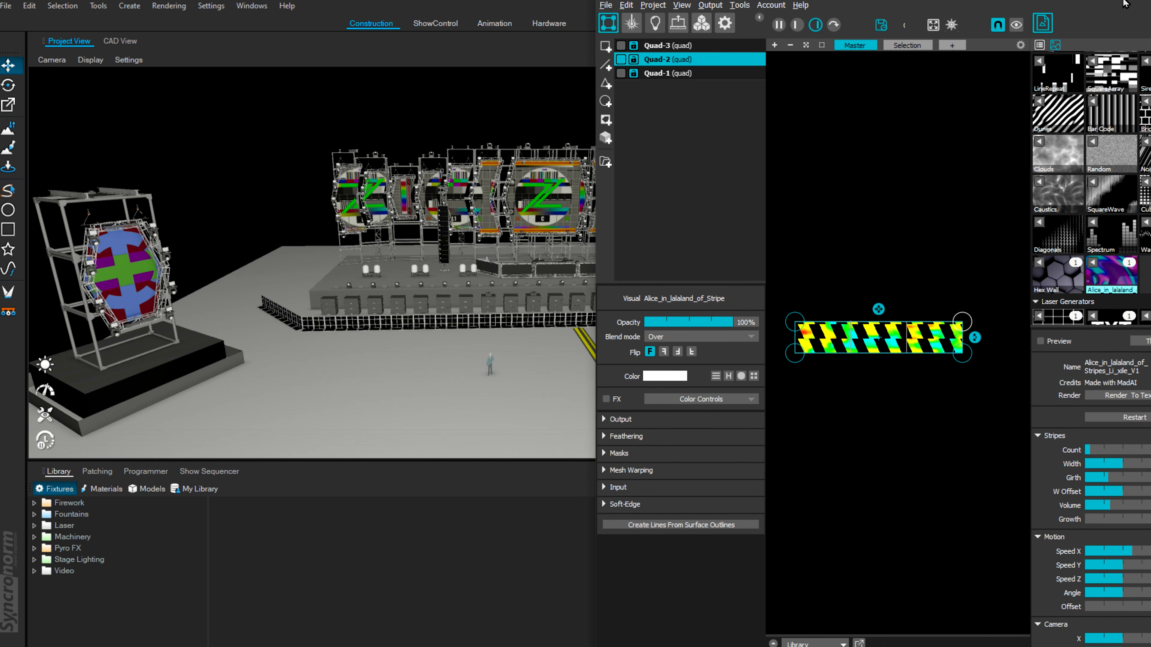
left_click(1149, 2)
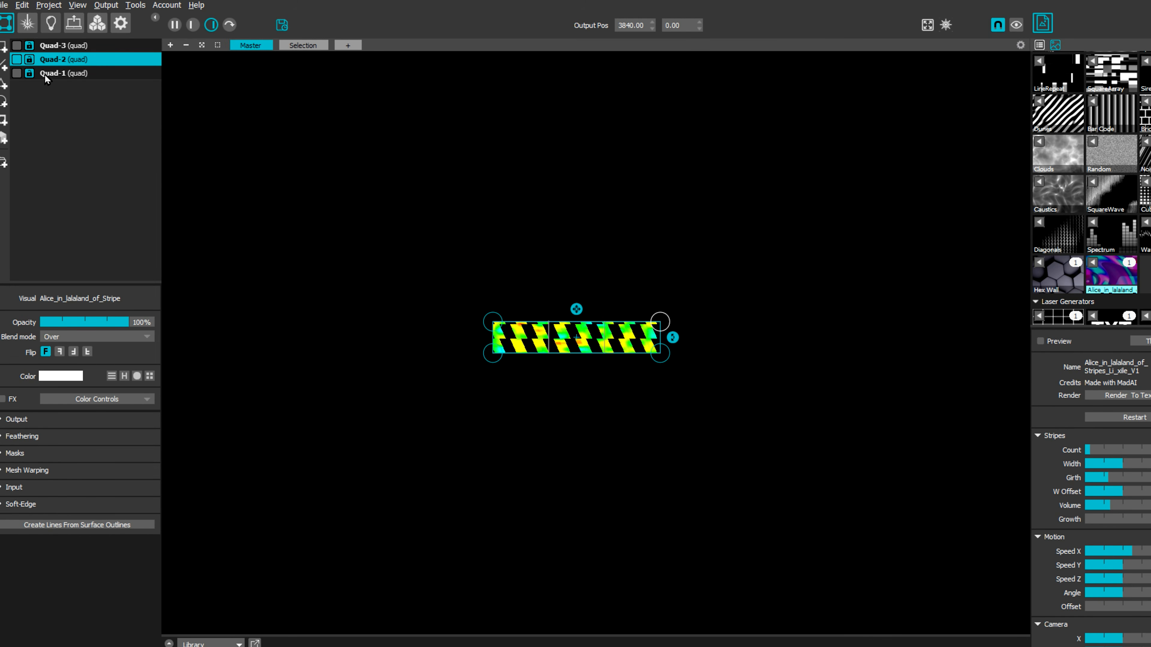
left_click(72, 23)
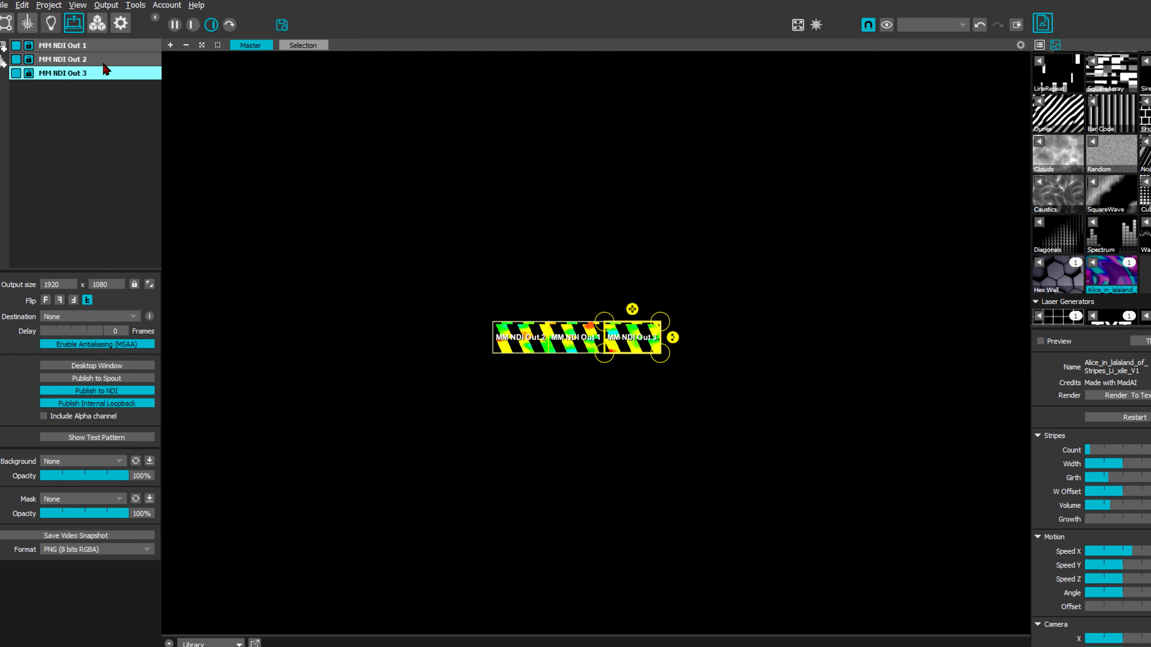
left_click(64, 47)
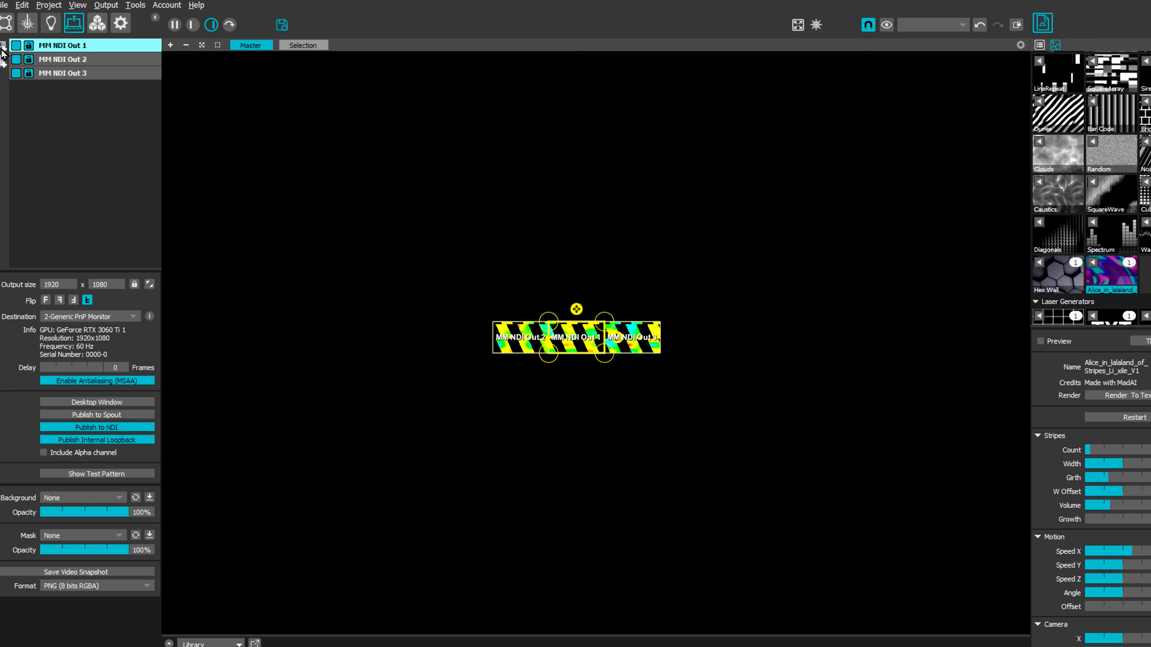
left_click_drag(18, 71, 16, 59)
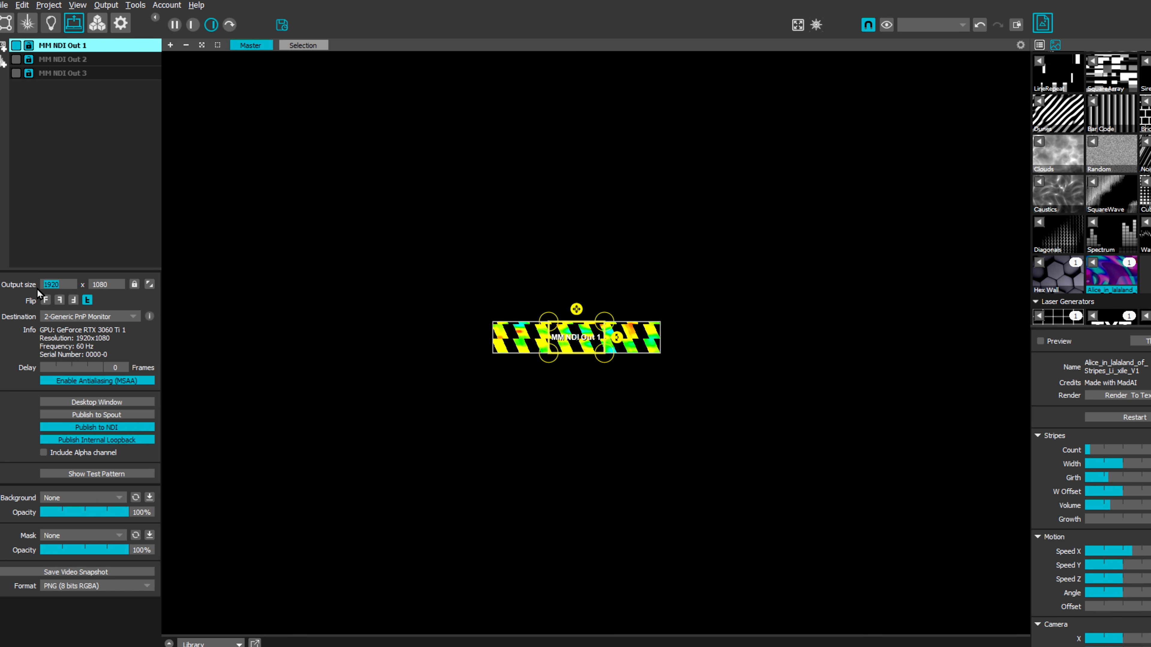
type("7680")
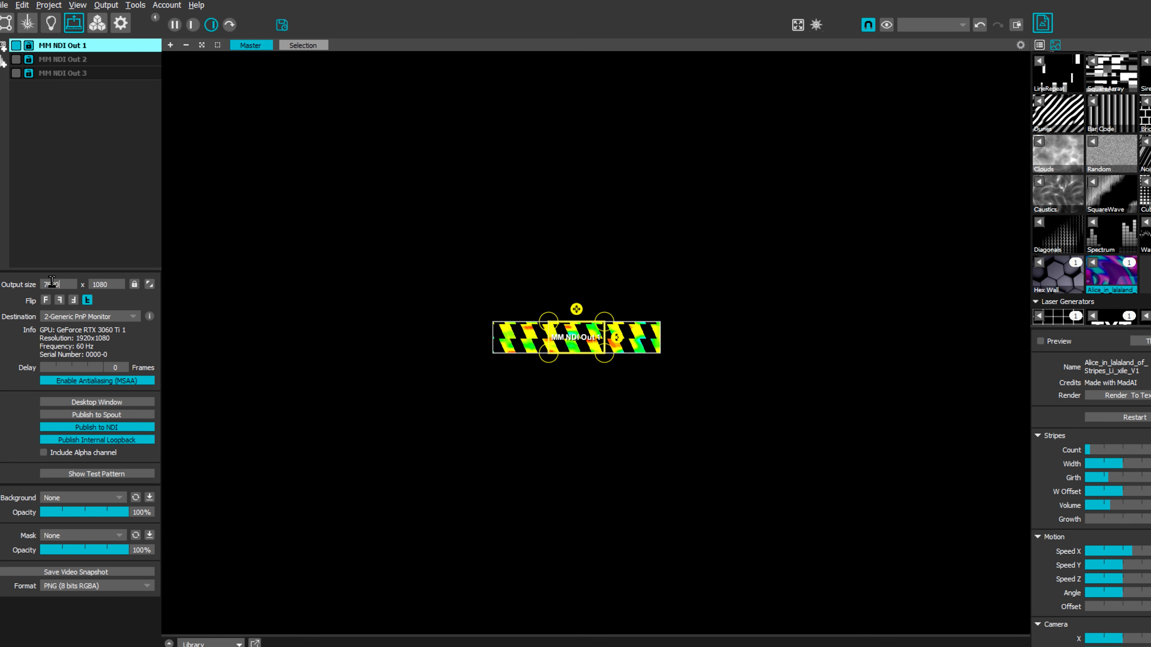
key("Return")
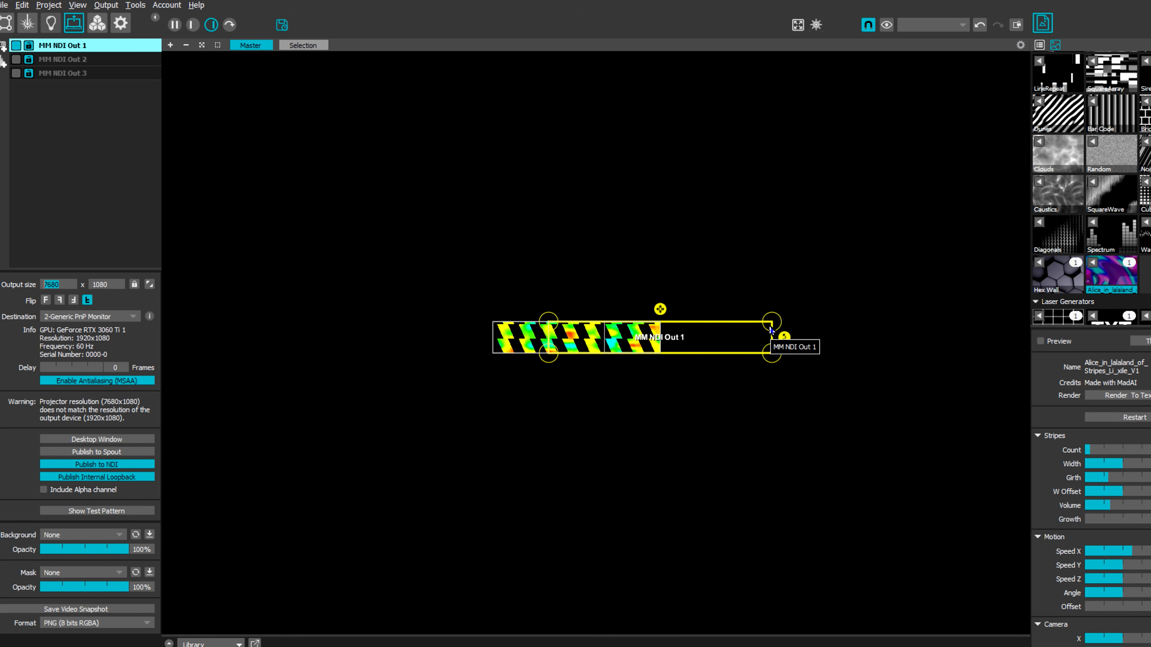
- Enable MM NDI Out 2, move it directly above MM NDI Out 1, and delete MM NDI Out 3
left_click(39, 60)
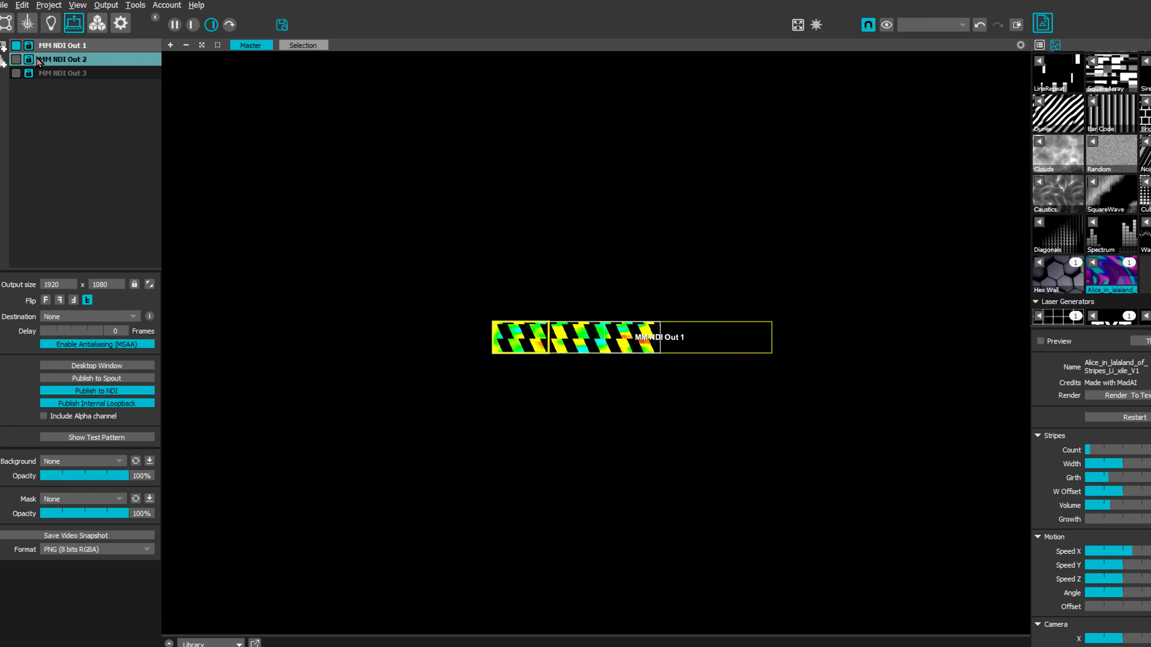
left_click(16, 60)
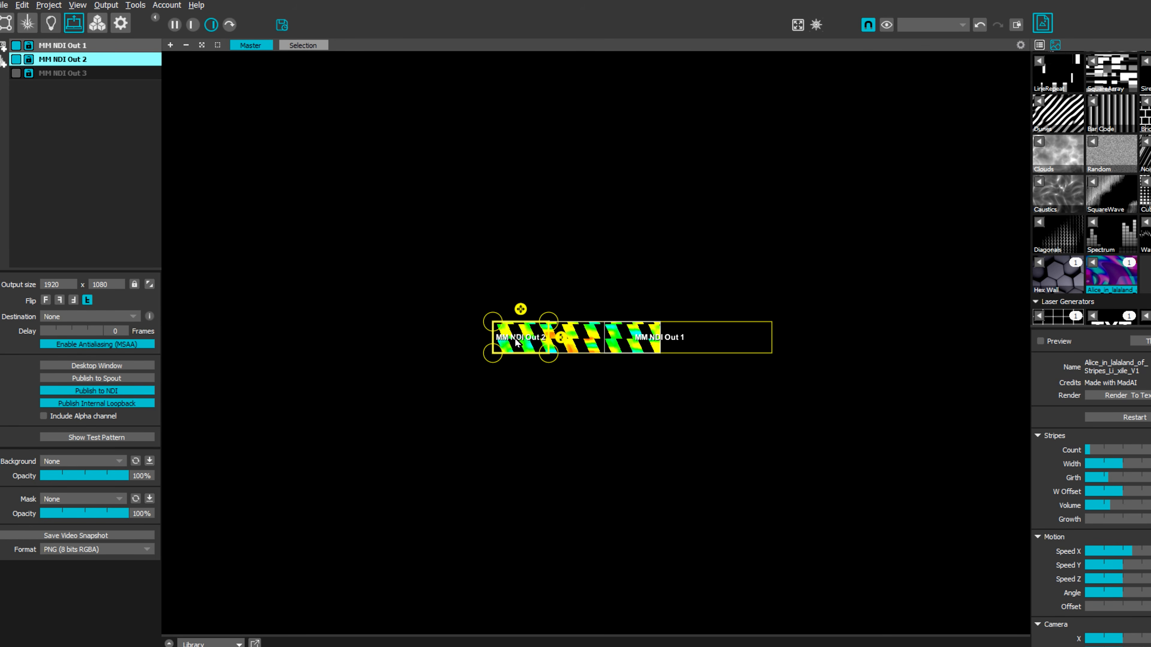
left_click_drag(516, 342, 629, 301)
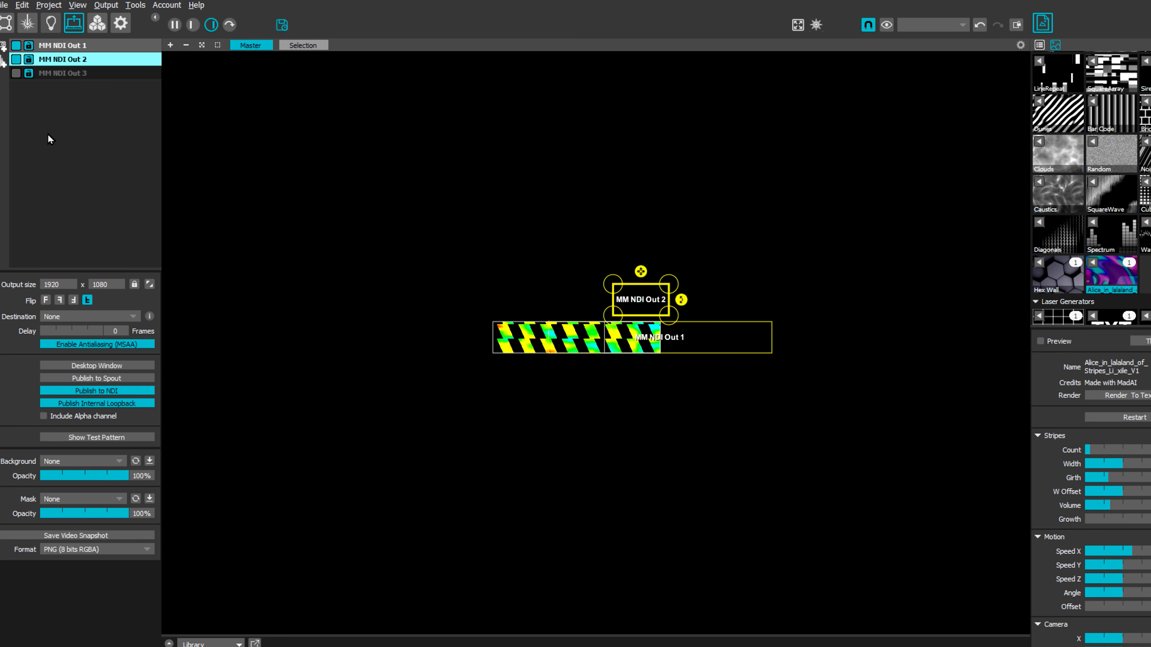
left_click(70, 70)
key("Delete")
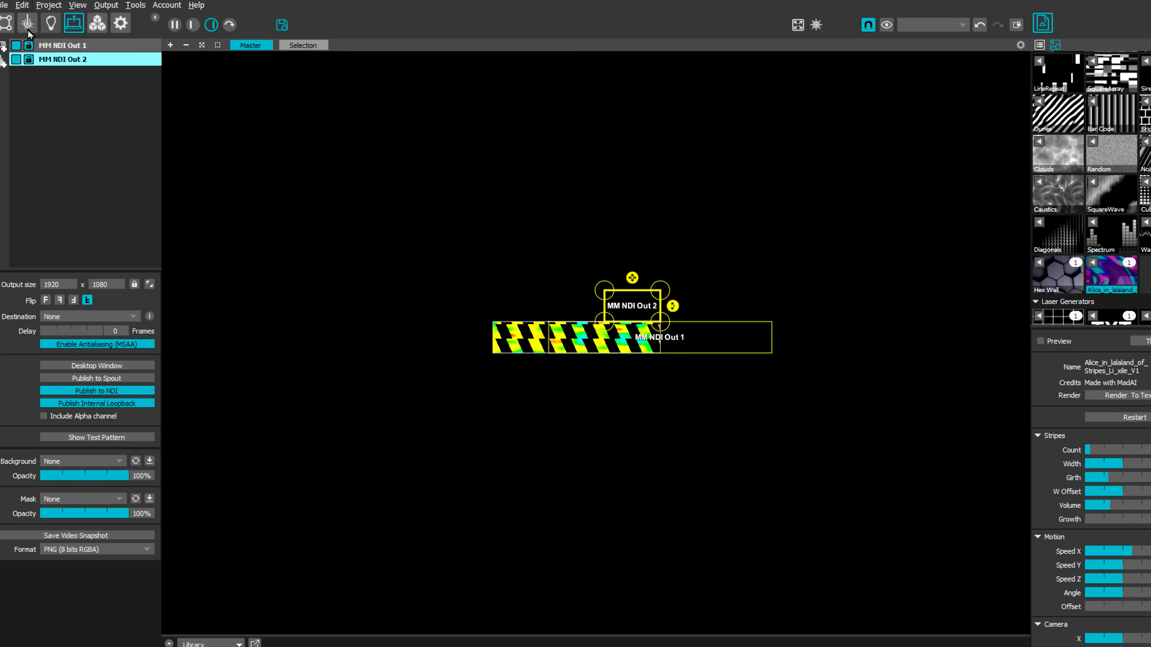
- Delete the Quad-3 and Quad-2 surfaces, keeping only Quad-1
left_click(6, 23)
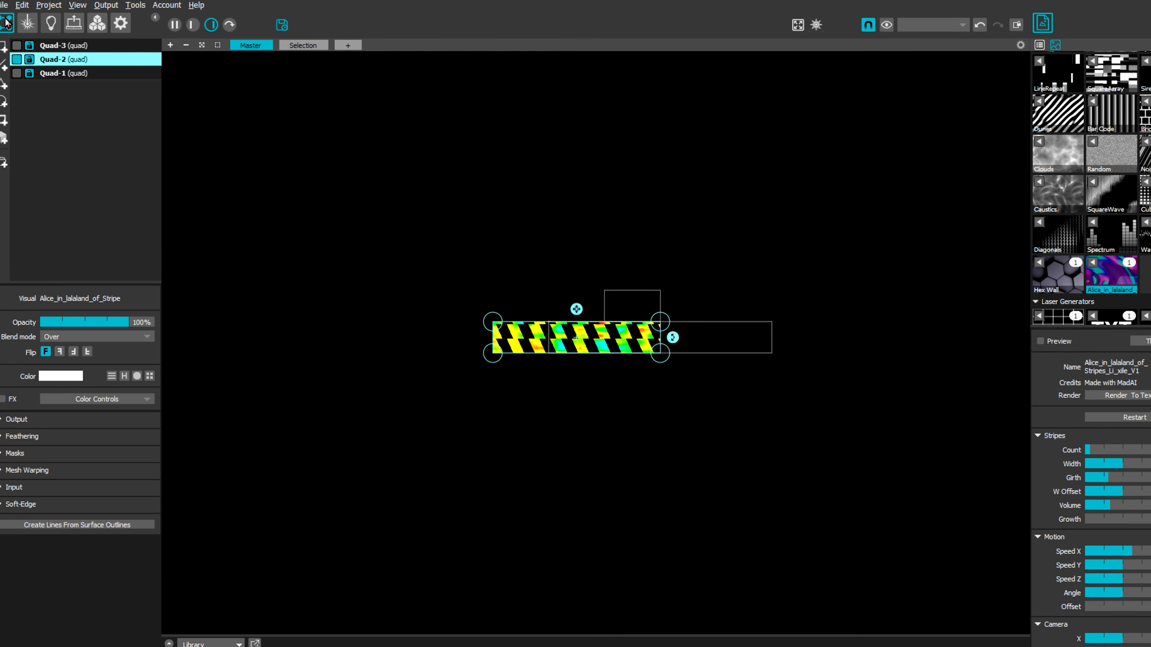
left_click(54, 57, "shift")
key("Delete")
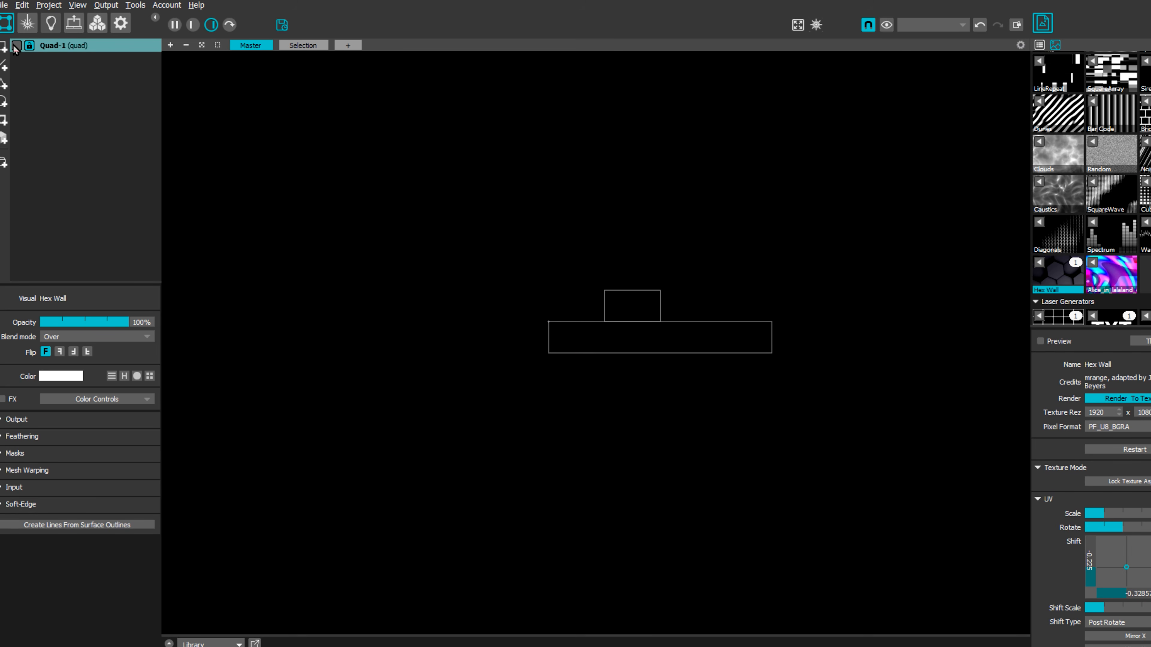
- Enable Quad-1 and stretch its corners to the far end of the wide MM NDI Out 1 output rectangle
left_click(15, 46)
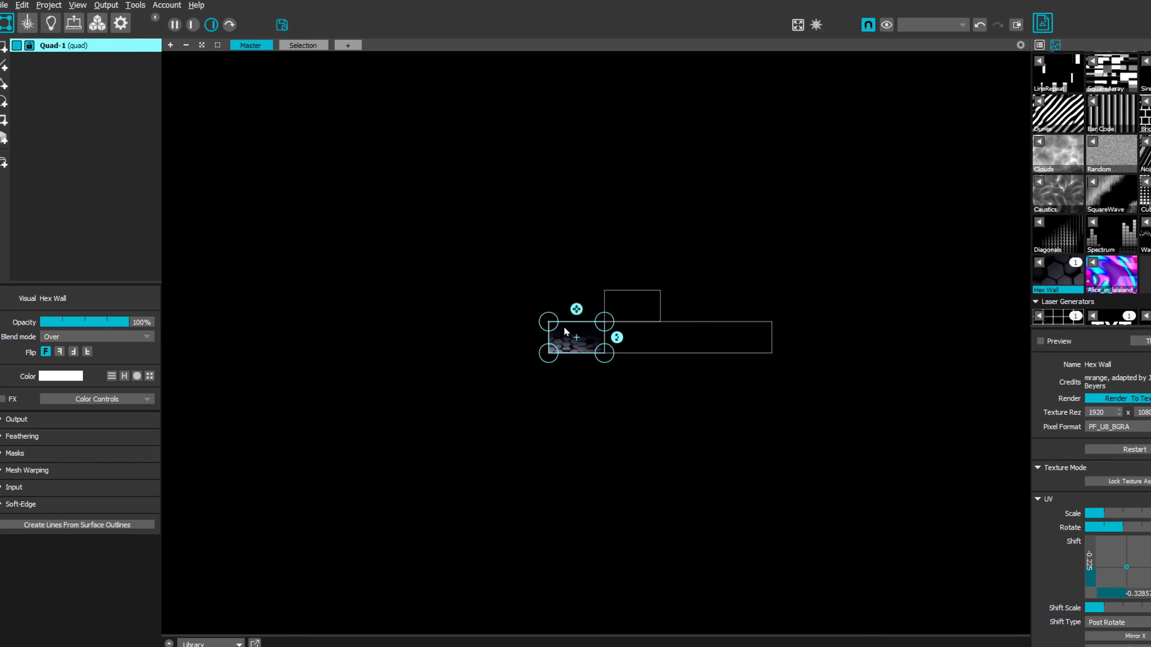
left_click_drag(564, 331, 772, 353)
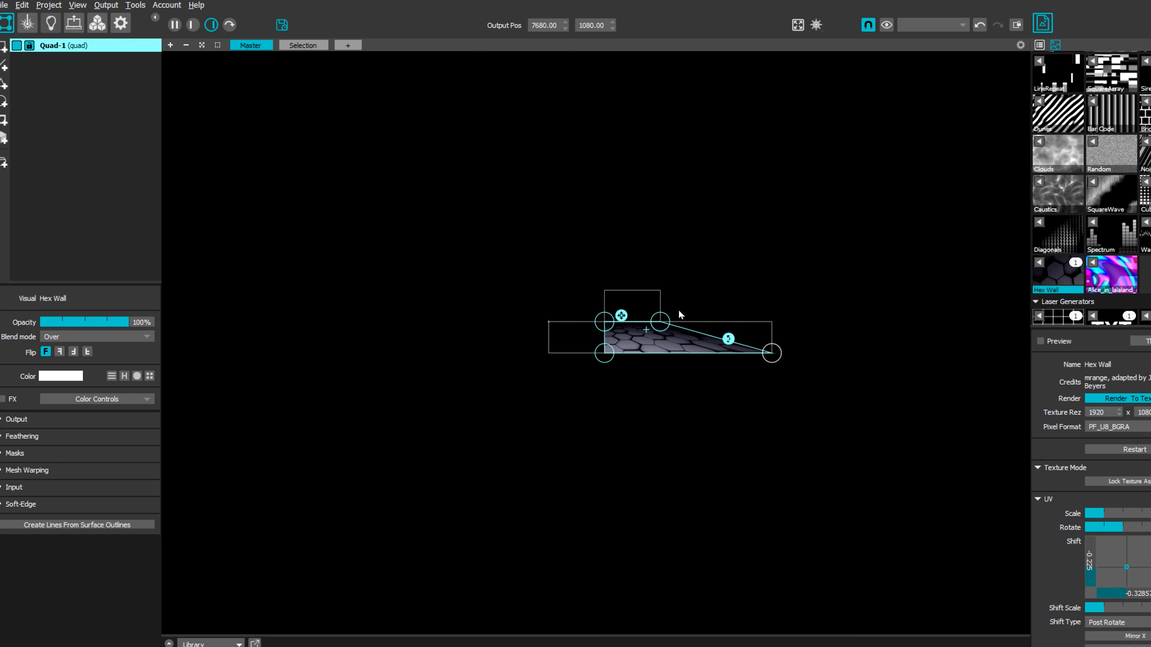
left_click_drag(662, 323, 772, 322)
scroll(766, 330, "up", 6)
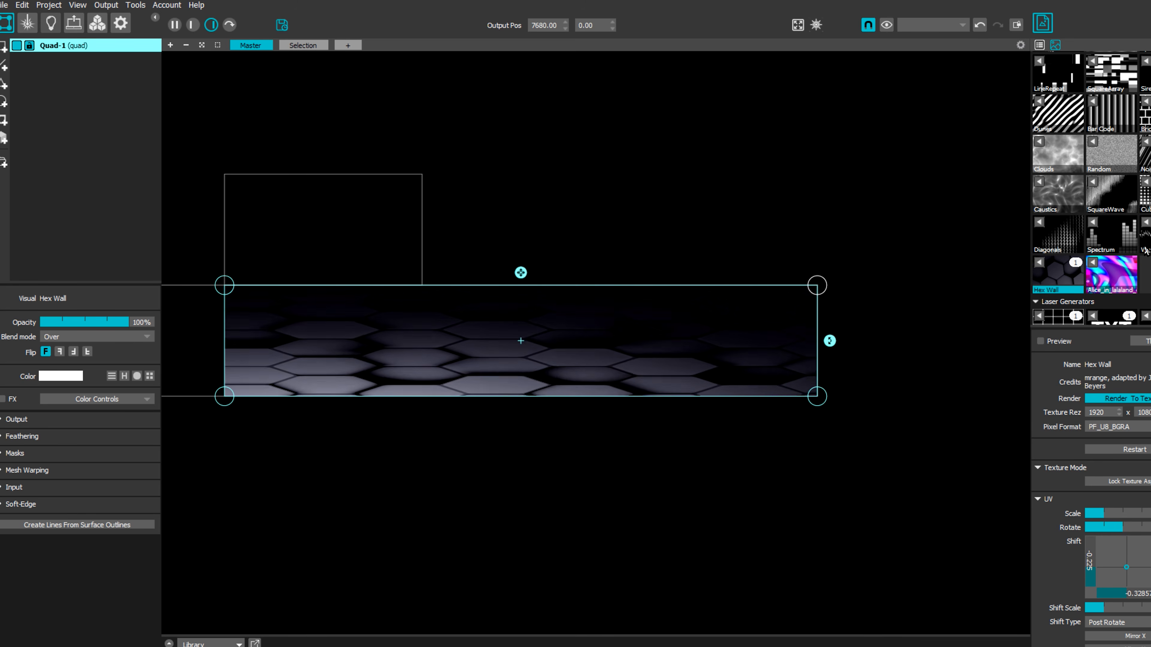
left_click(186, 46)
scroll(589, 245, "down", 5)
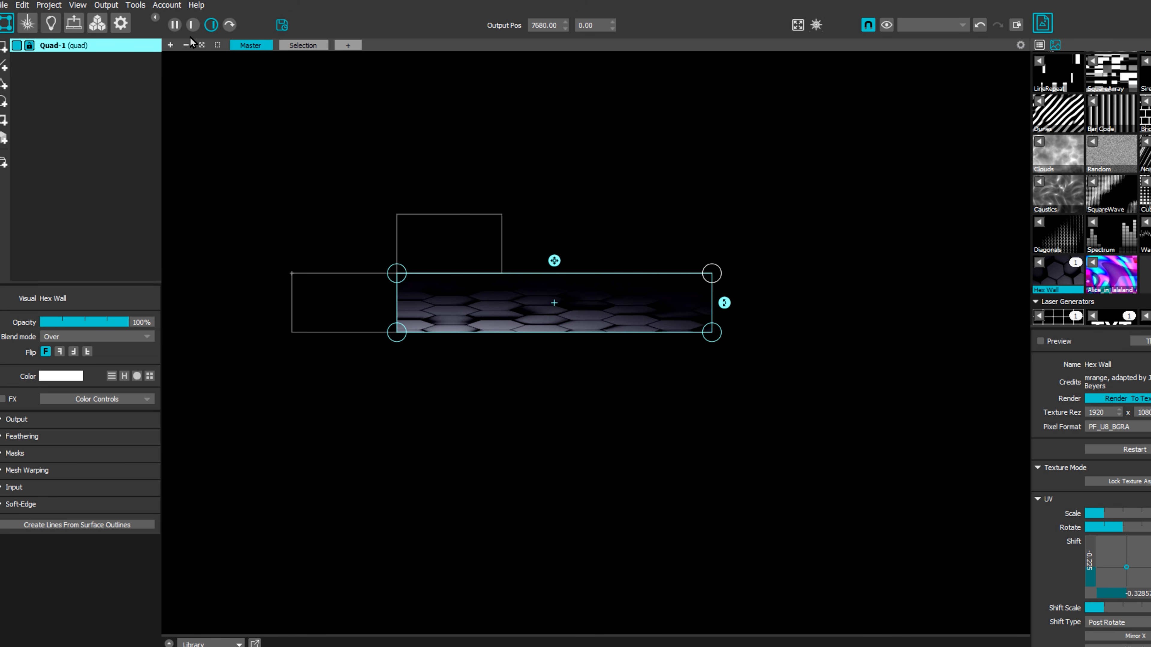
- Assign the Inner Reflections material to Quad-1 and shrink its input region to a wide, low strip across the texture
left_click(193, 25)
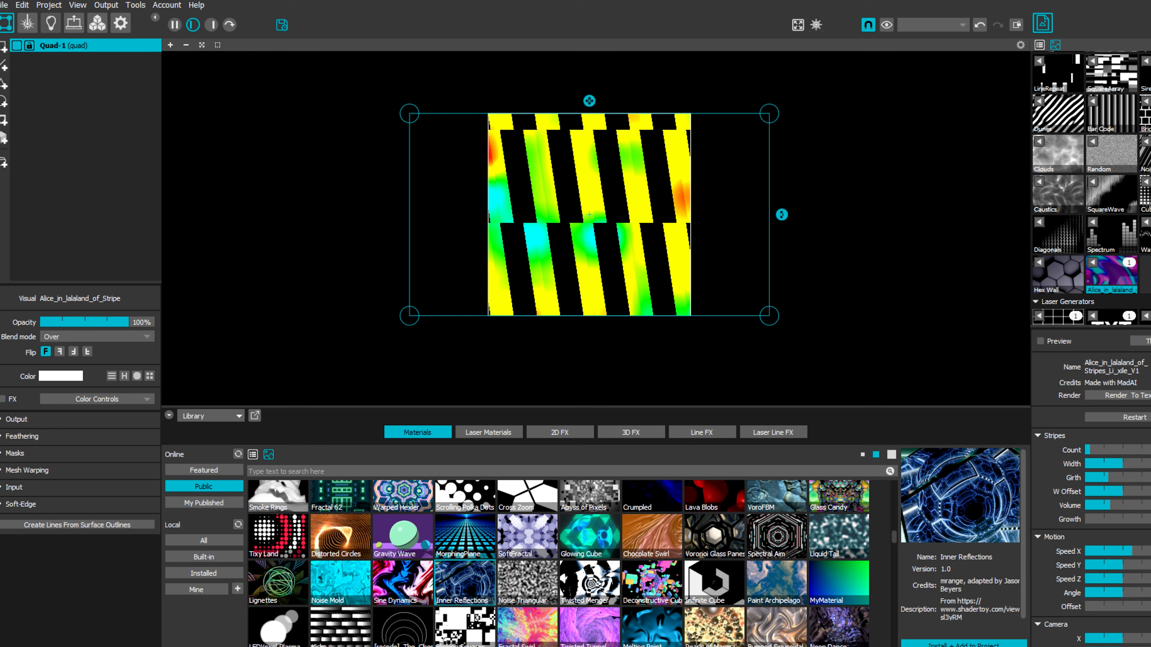
left_click(1146, 271)
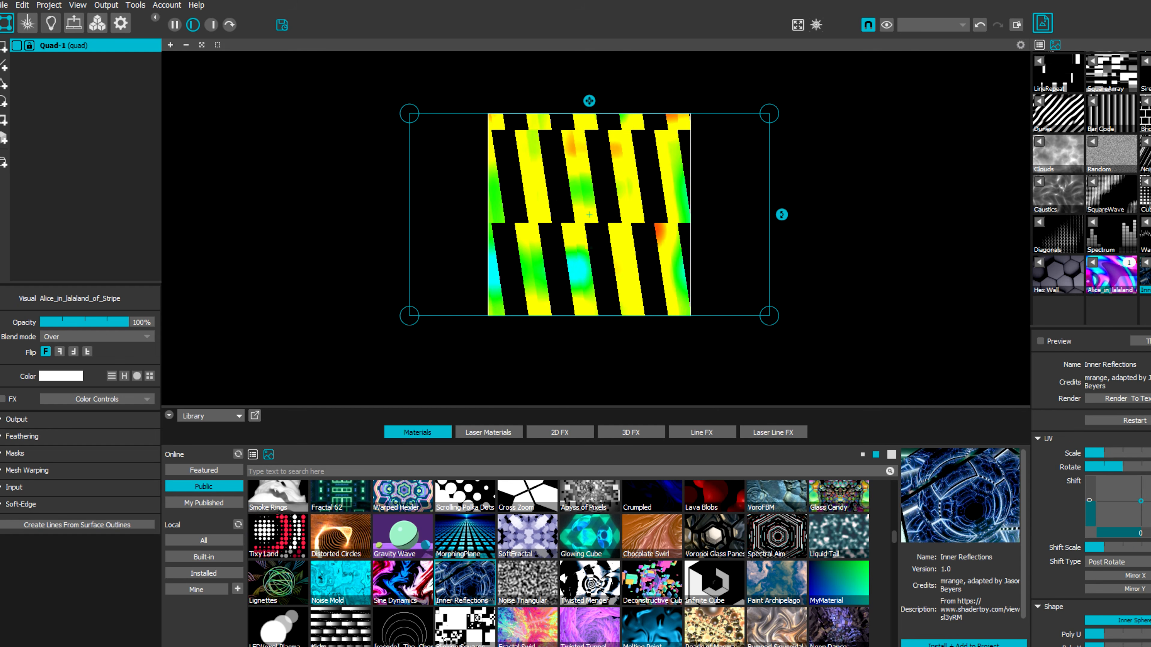
left_click(1146, 264)
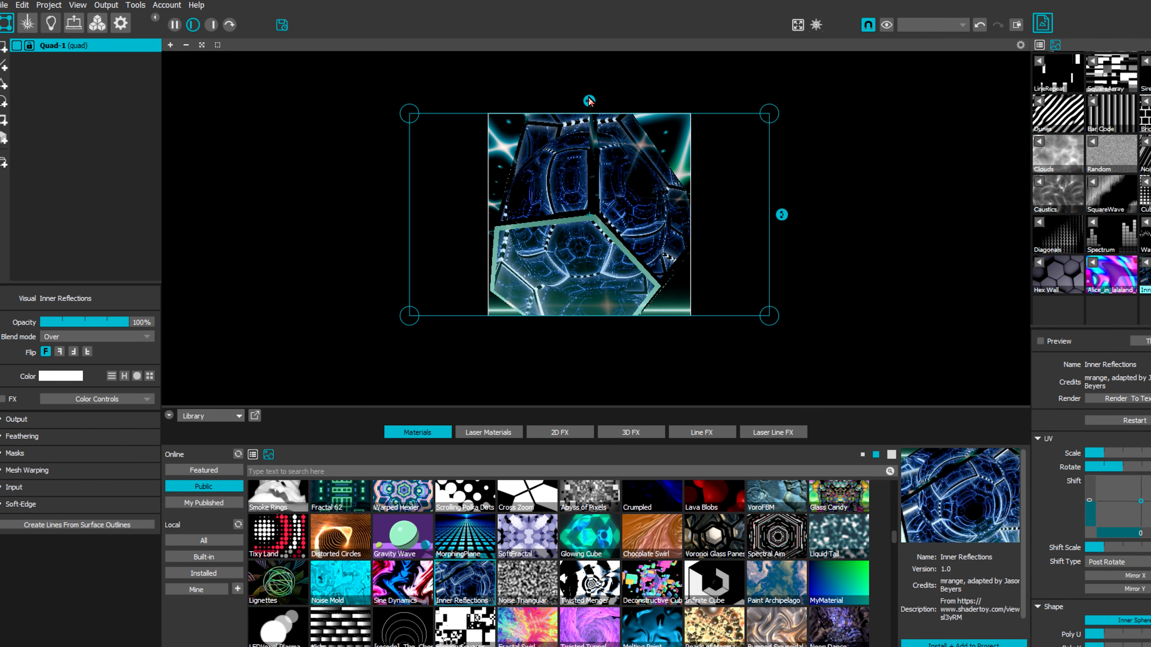
left_click_drag(590, 101, 621, 254)
- Arrange MadMapper beside Depence and rename the Quad-1 surface as LED
key("super+Right")
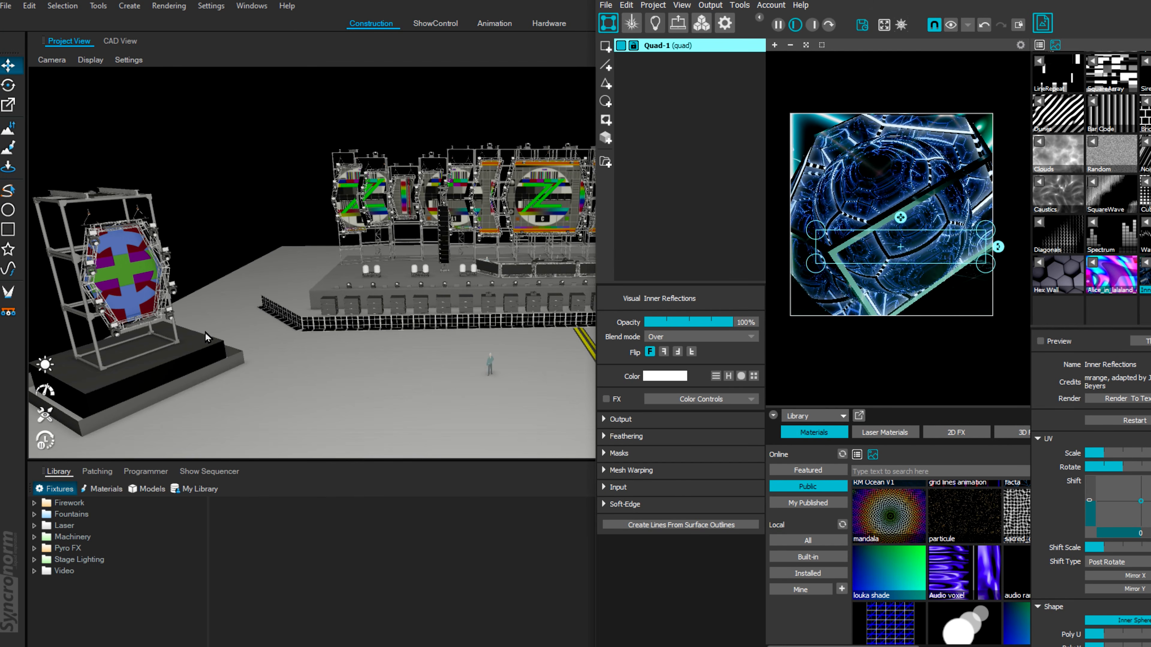
right_click(463, 329)
key("alt+Tab")
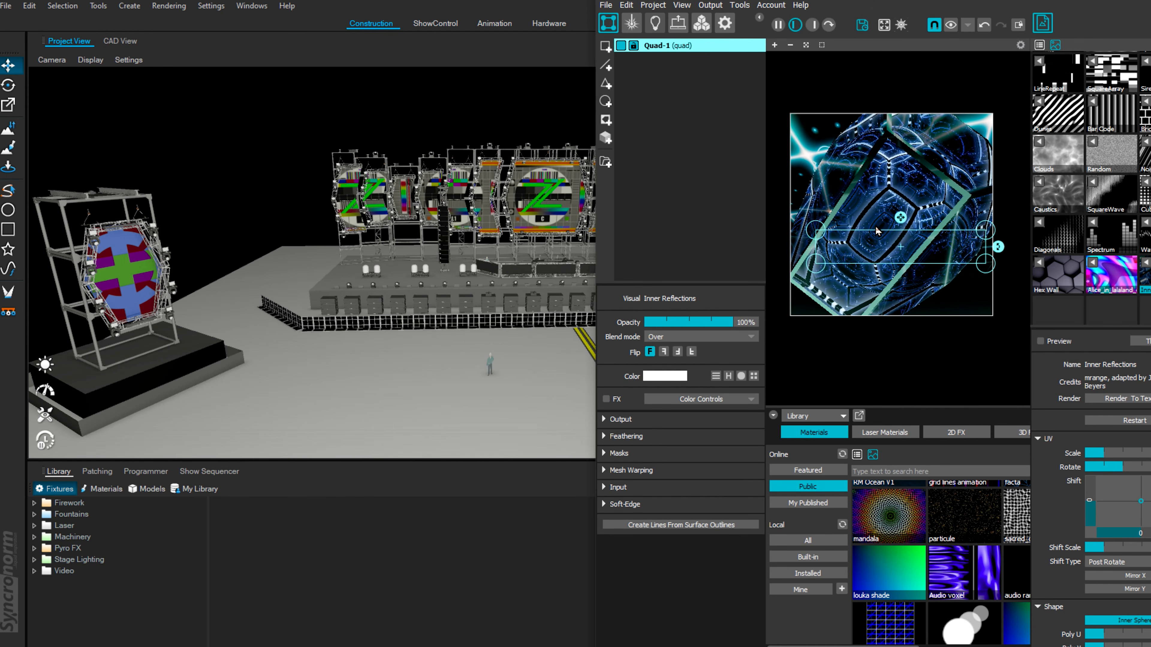
double_click(655, 46)
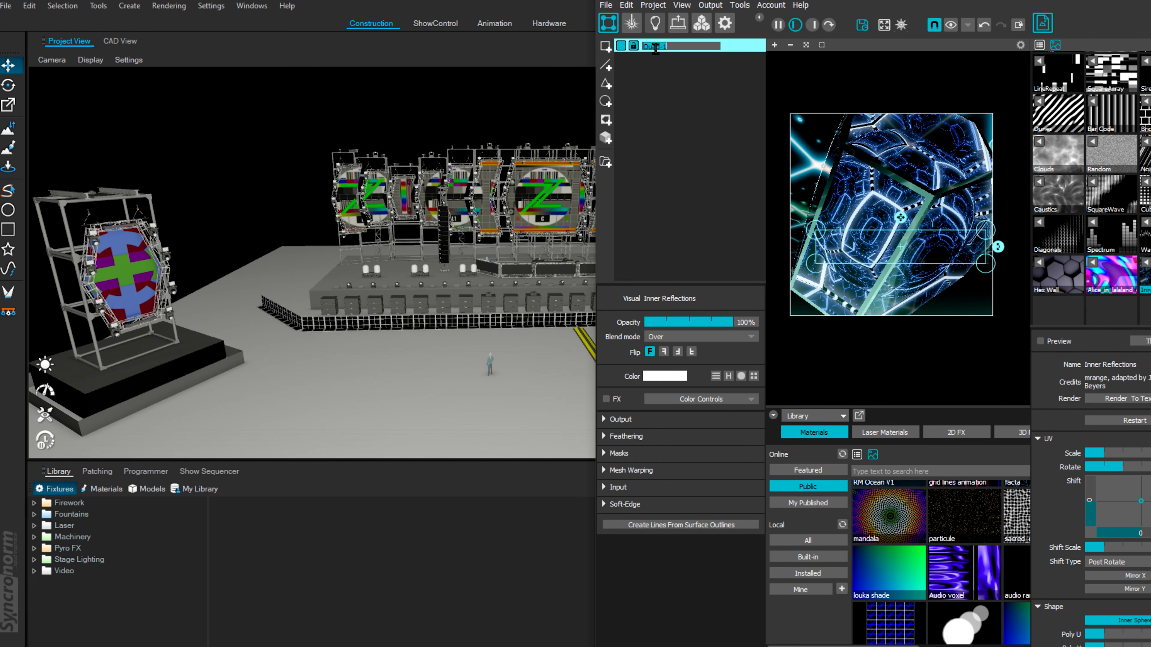
type("LED")
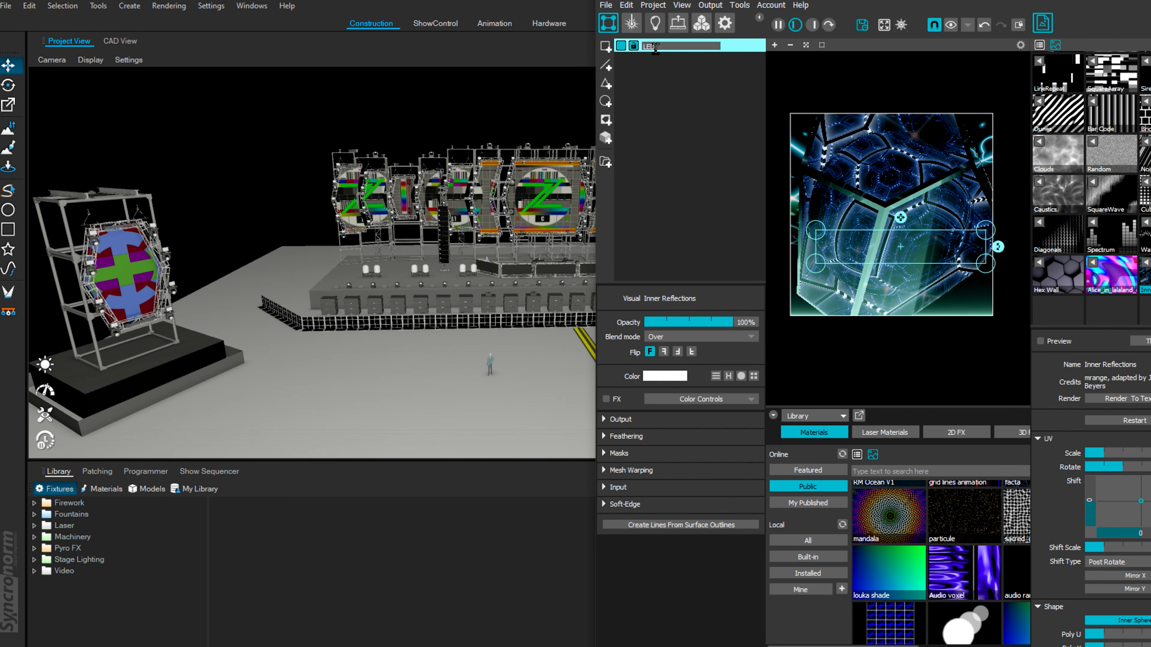
key("Return")
- Add a second quad surface named Imag and assign the Grid Generator to it
left_click(605, 46)
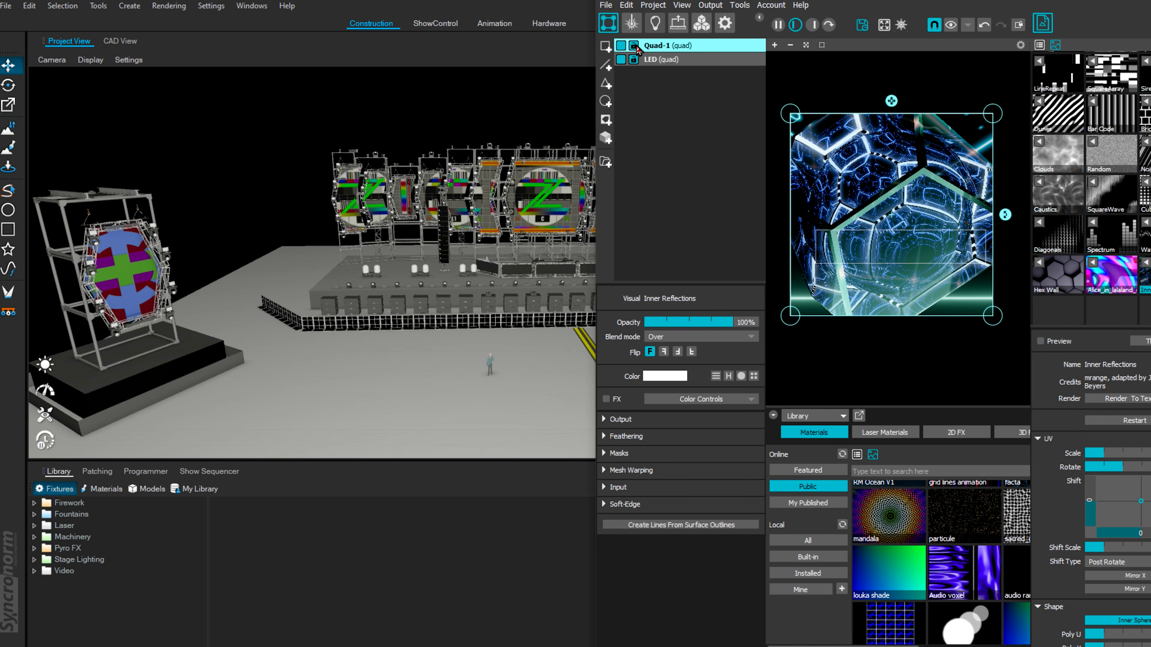
double_click(655, 45)
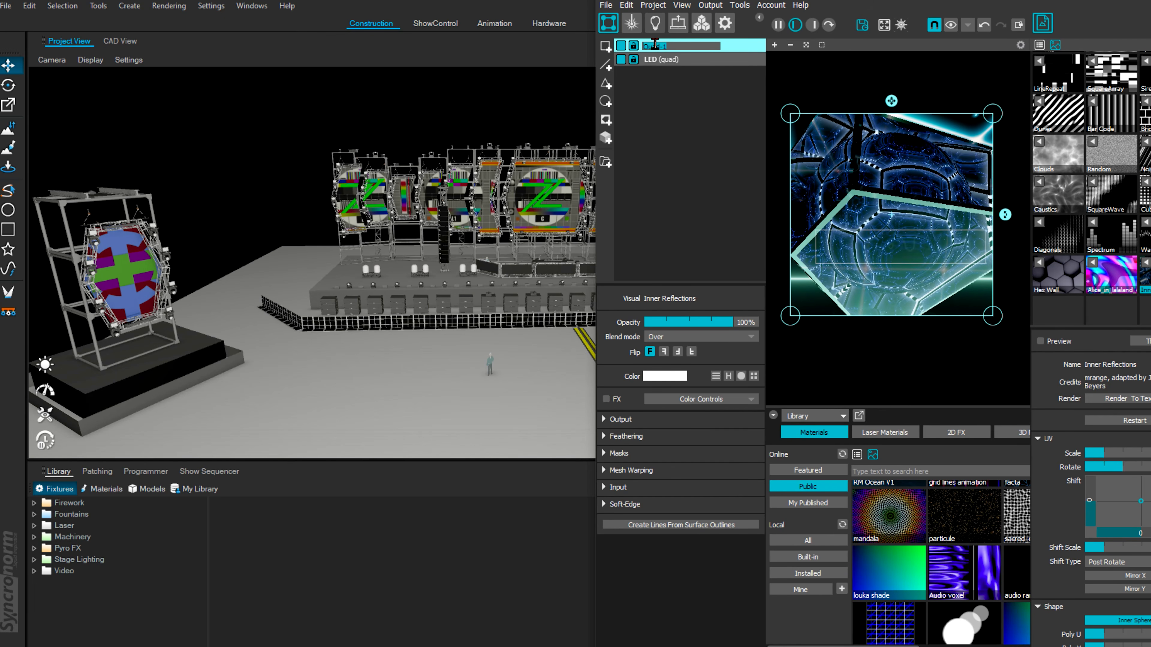
scroll(1124, 145, "up", 3)
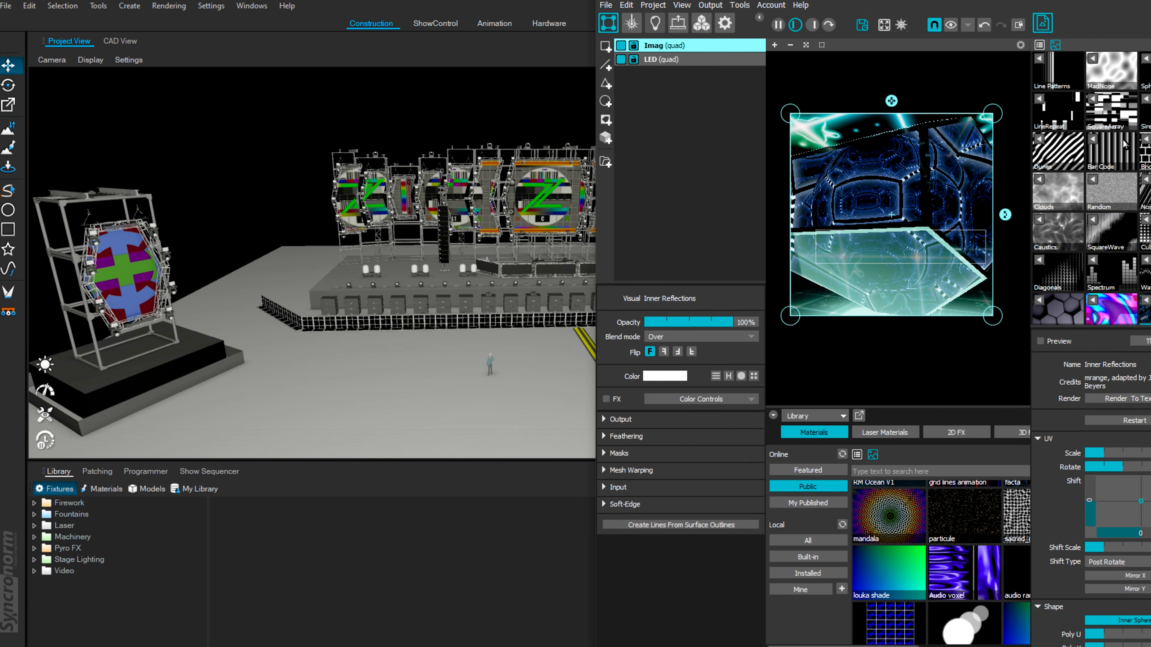
left_click(1147, 79)
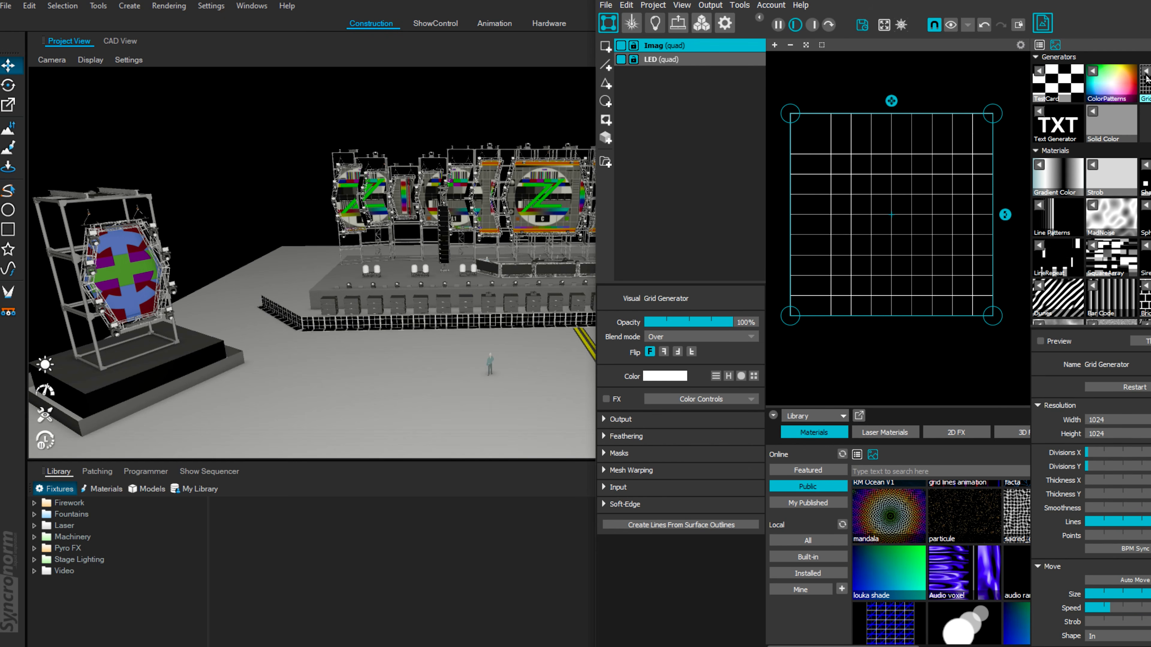
- Move the Imag quad onto the small output rectangle above the wide one and fit its corners to it
left_click(827, 26)
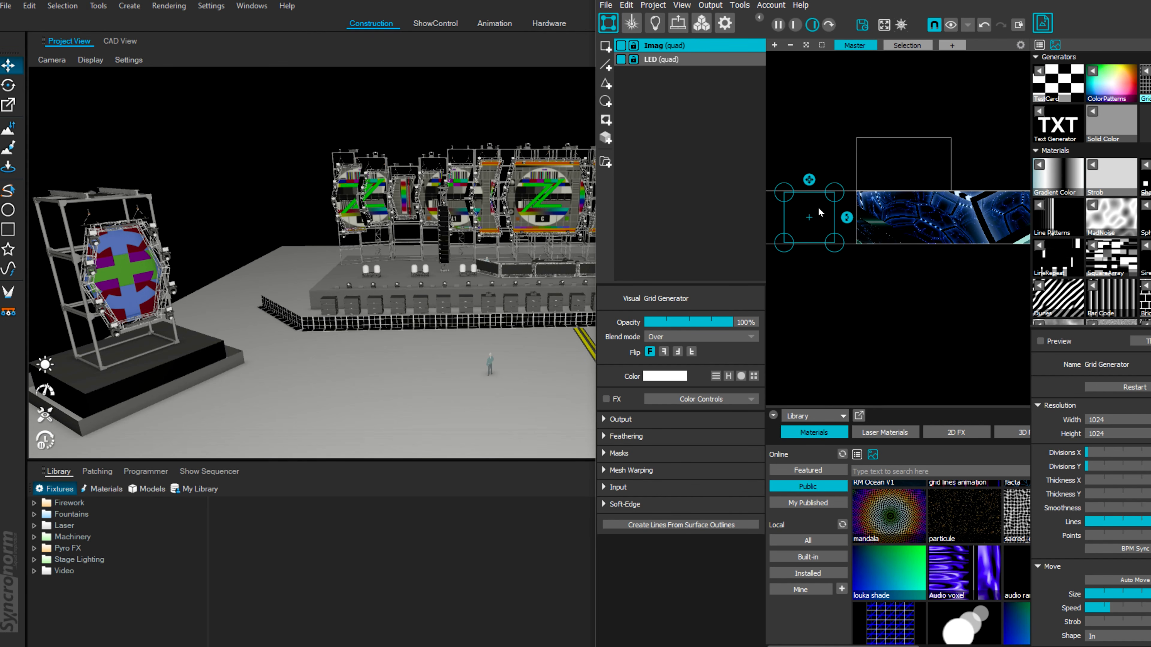
left_click_drag(819, 212, 970, 133)
left_click_drag(925, 189, 963, 190)
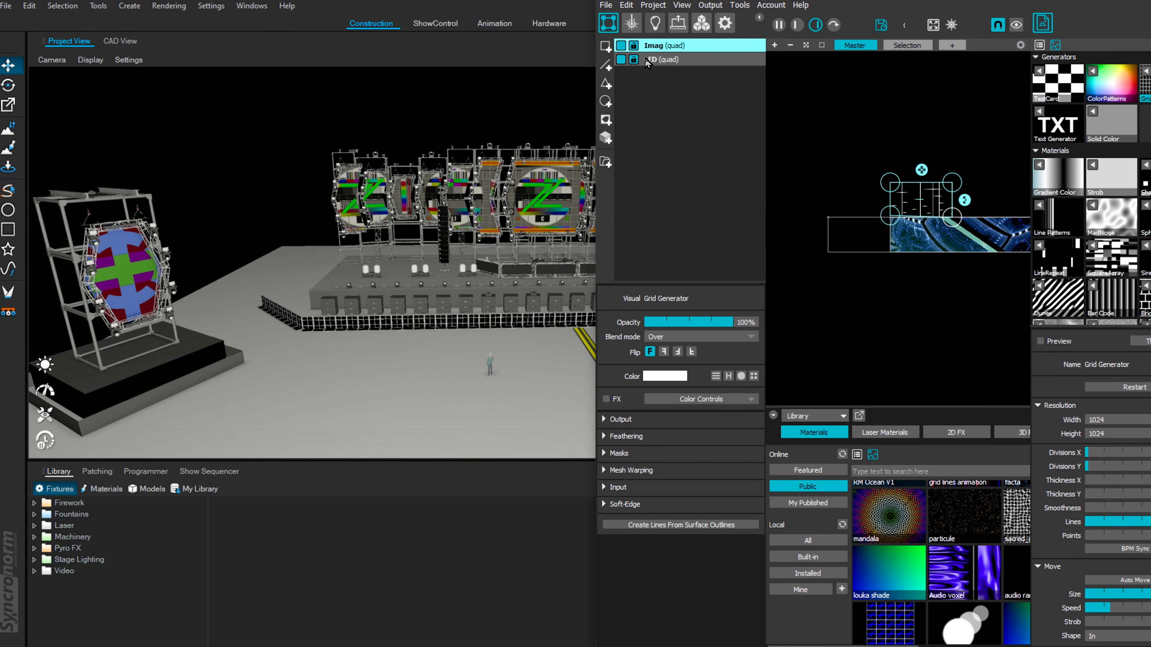
- Stretch the LED quad across the full width of the wide output and reshape its input region to a lower strip
left_click(668, 59)
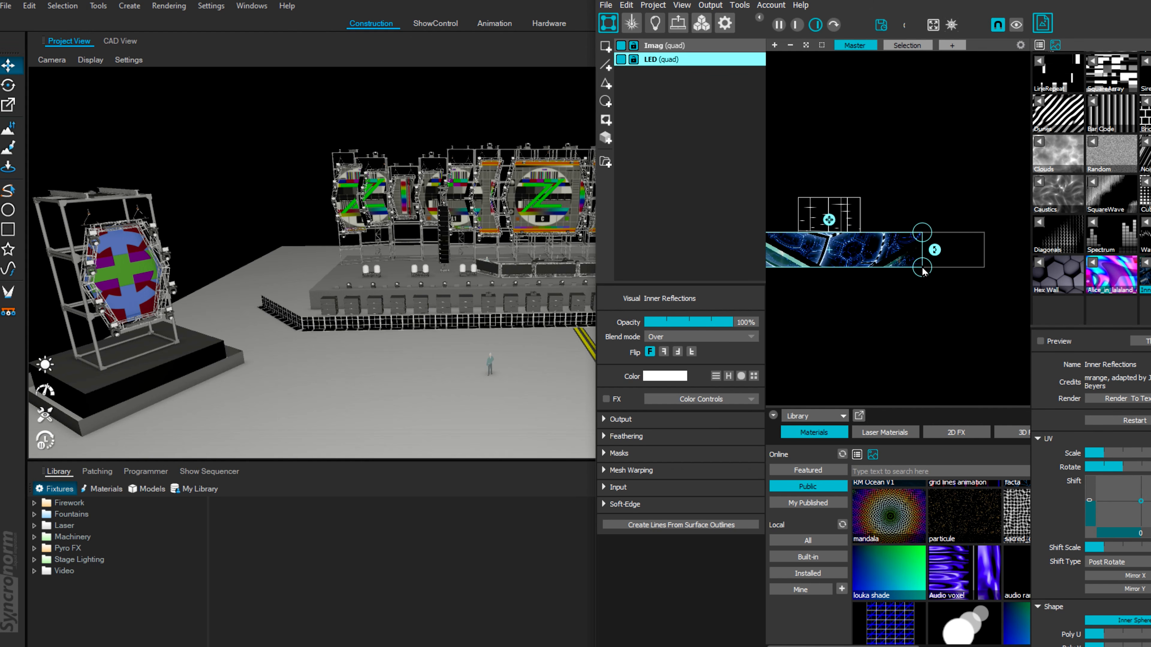
left_click_drag(921, 232, 970, 231)
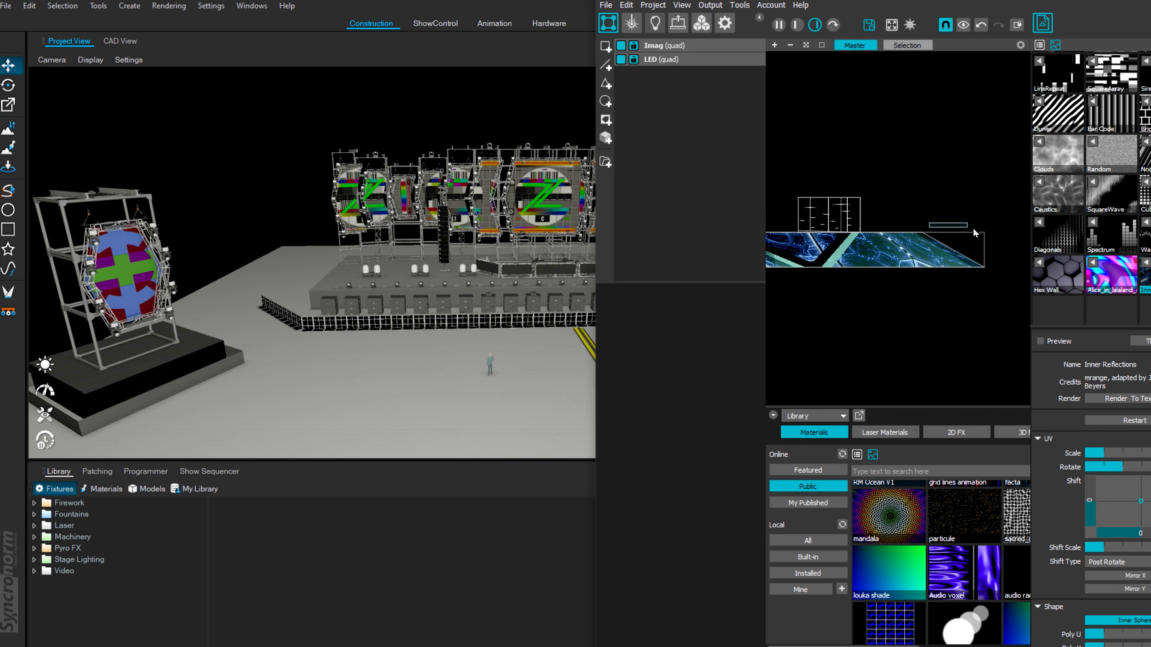
left_click(784, 25)
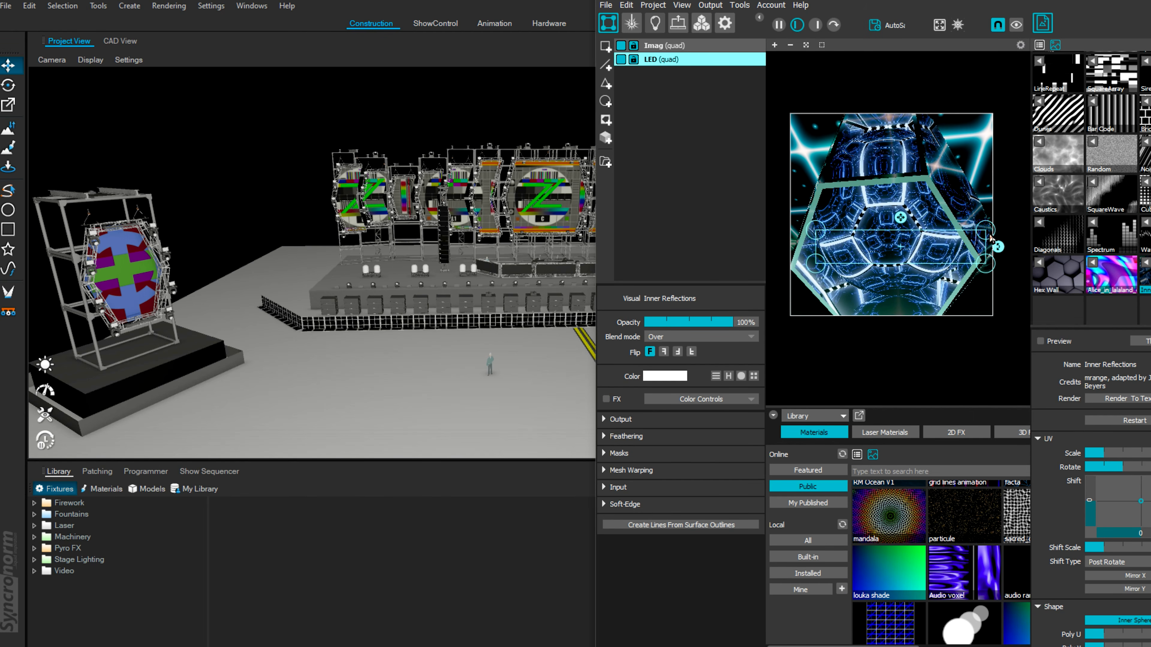
left_click_drag(989, 235, 989, 246)
left_click_drag(816, 240, 801, 240)
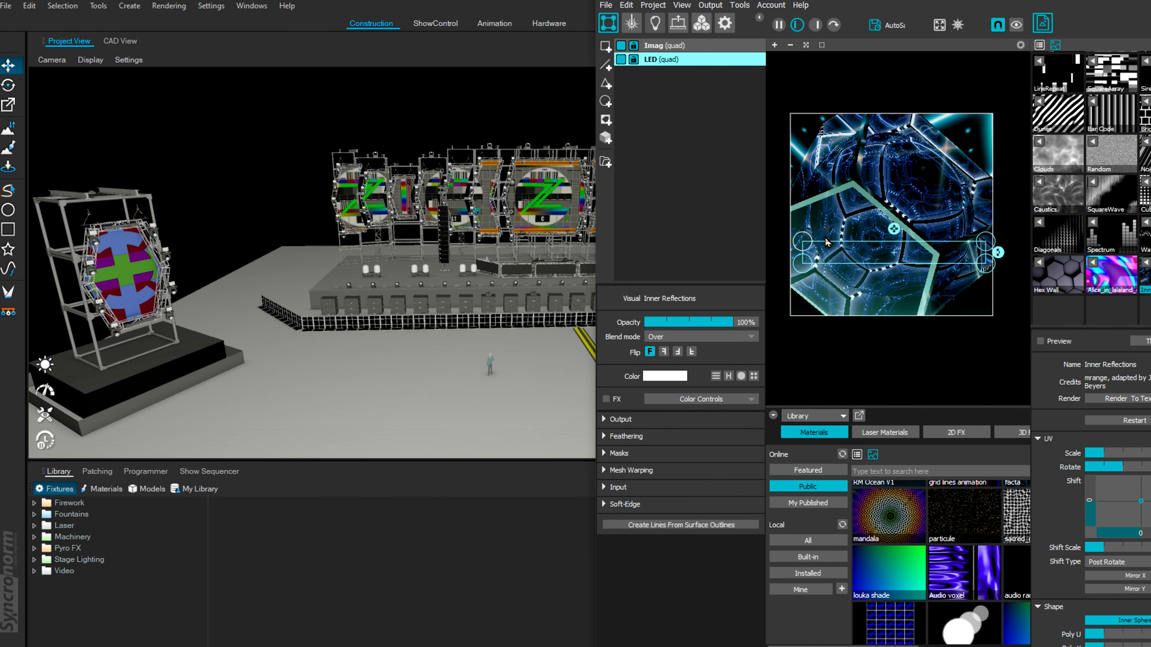
left_click(815, 25)
scroll(905, 225, "up", 2)
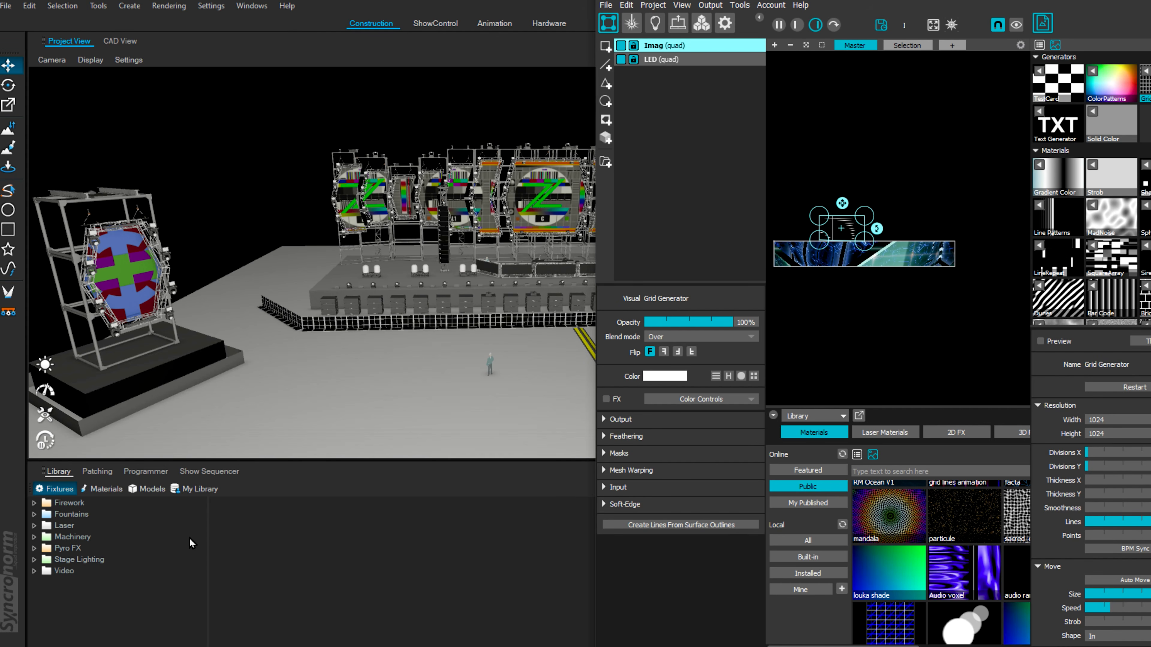
- Switch to Depence, open the stage 2.skp group, select the main LED screens and toggle their visibility off and on to identify them
left_click(190, 538)
scroll(546, 207, "up", 4)
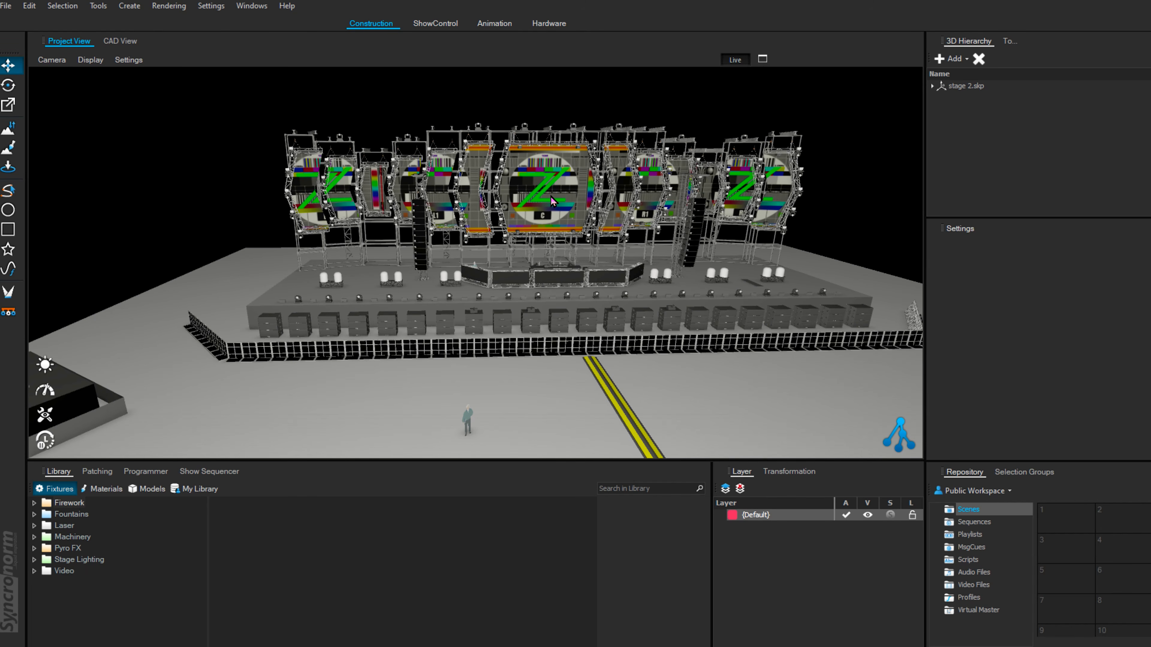
double_click(554, 162)
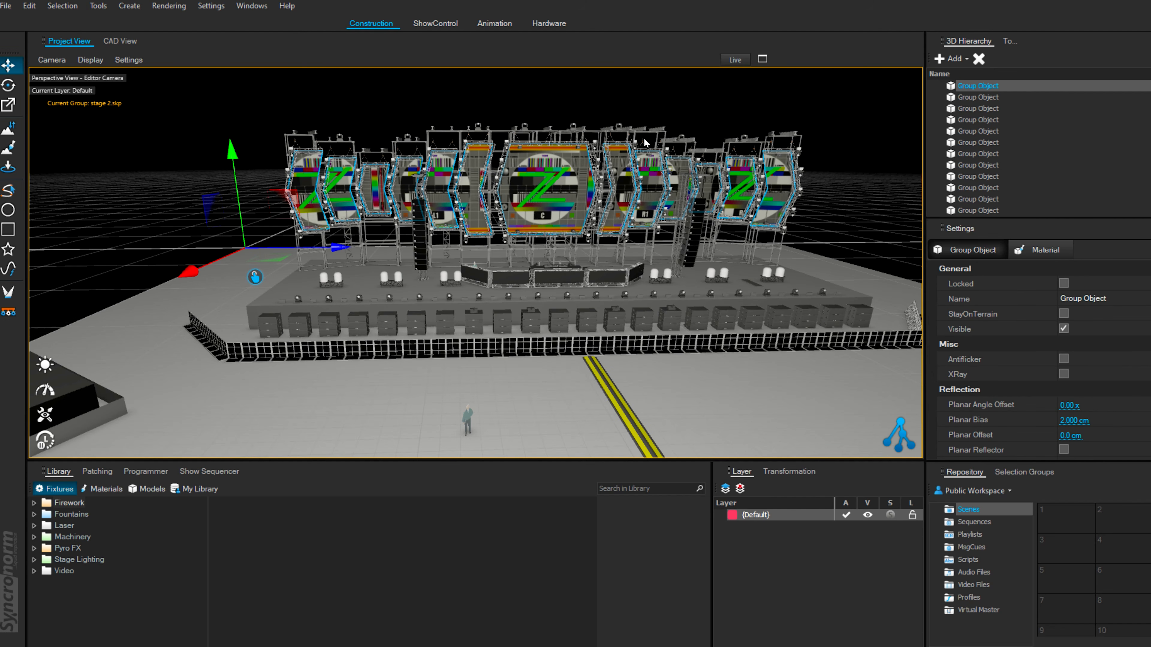
left_click(986, 89)
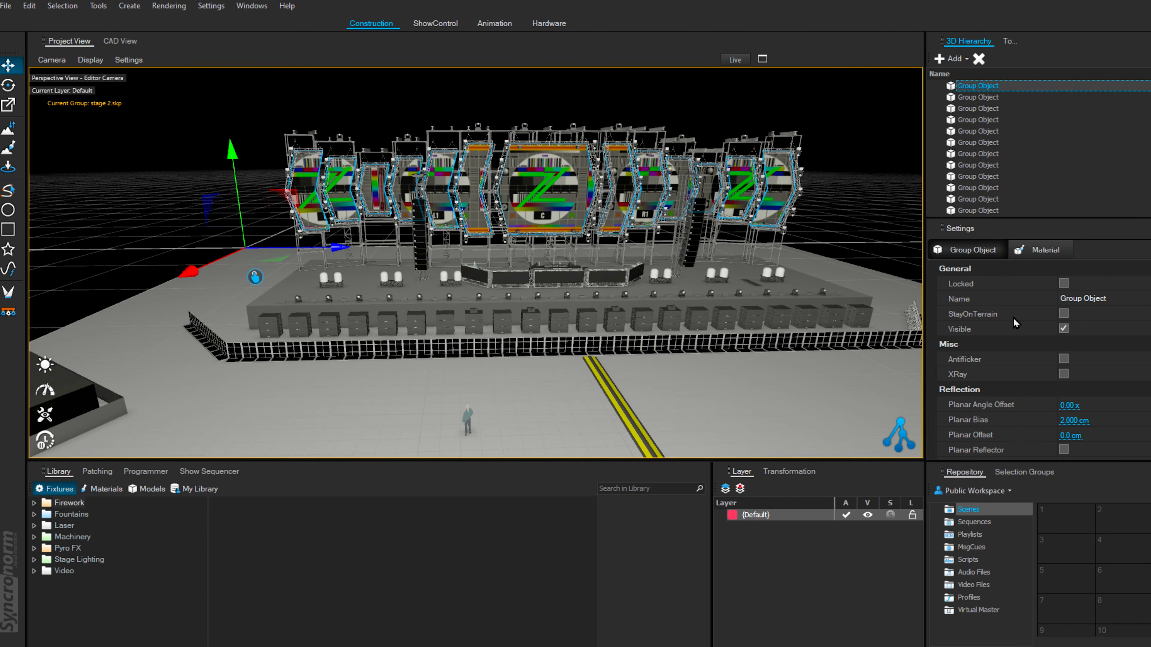
left_click(1063, 329)
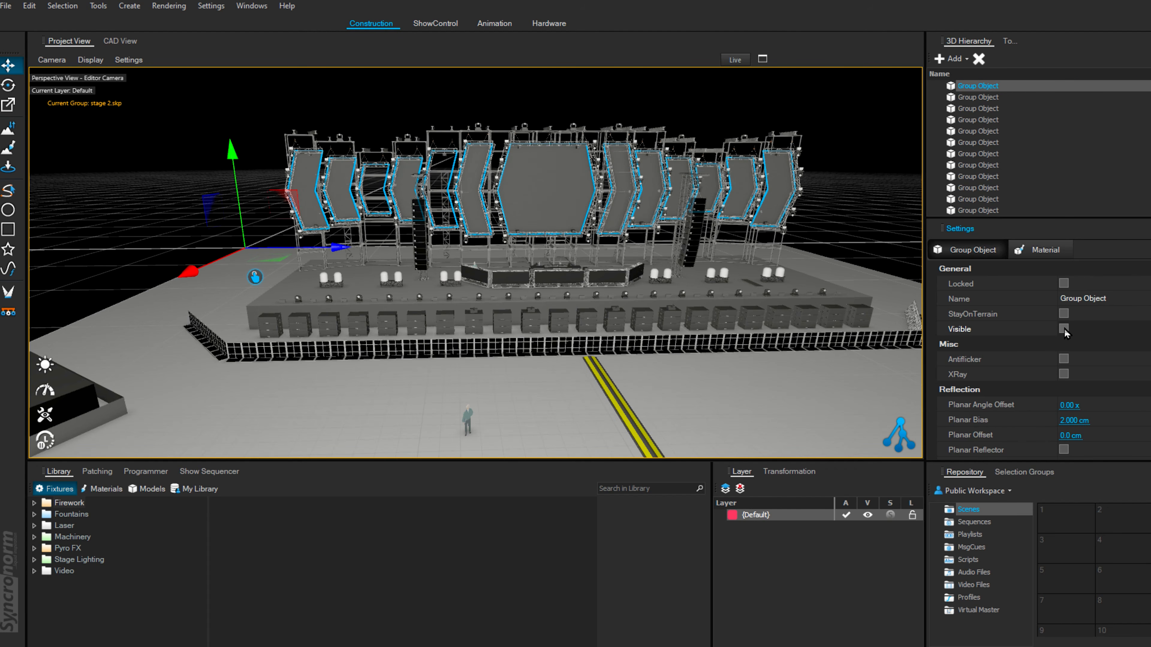
left_click(1064, 329)
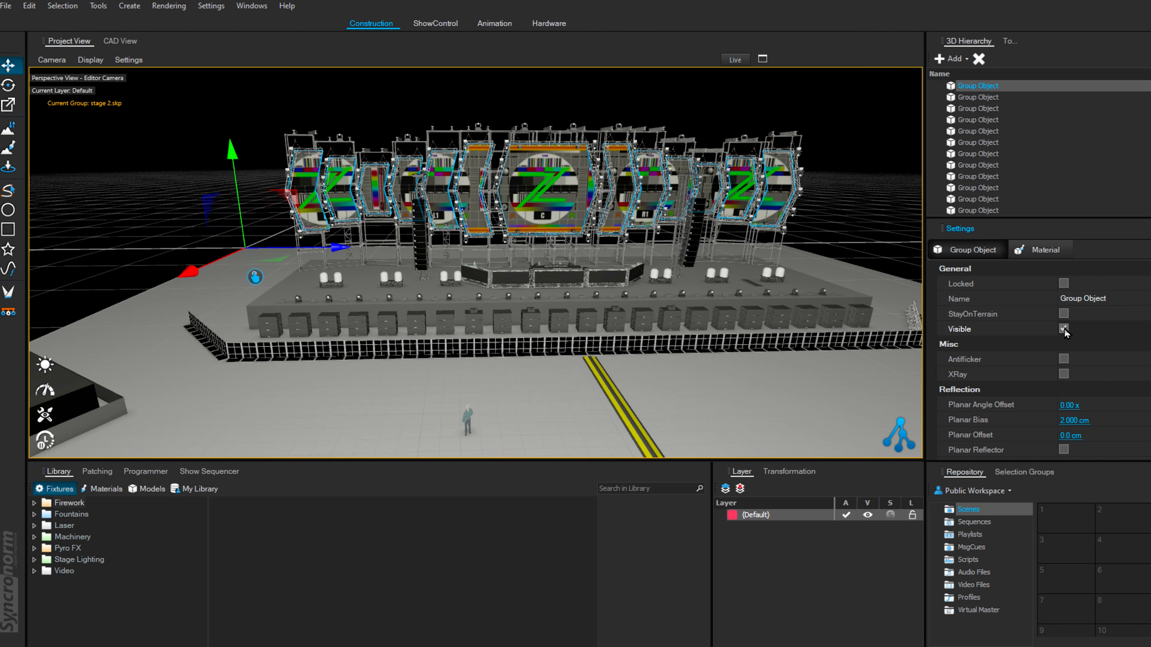
- Set the main LED screens' material video source to MM NDI 1 and its emissive value to 30%
left_click(1048, 250)
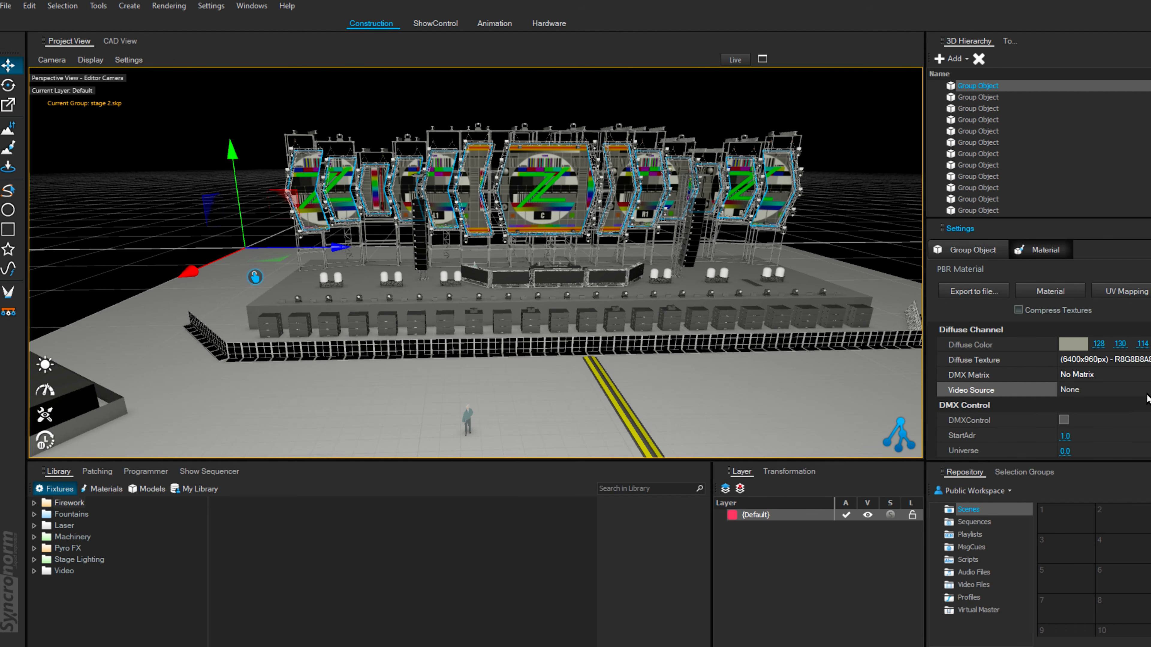
left_click(1114, 390)
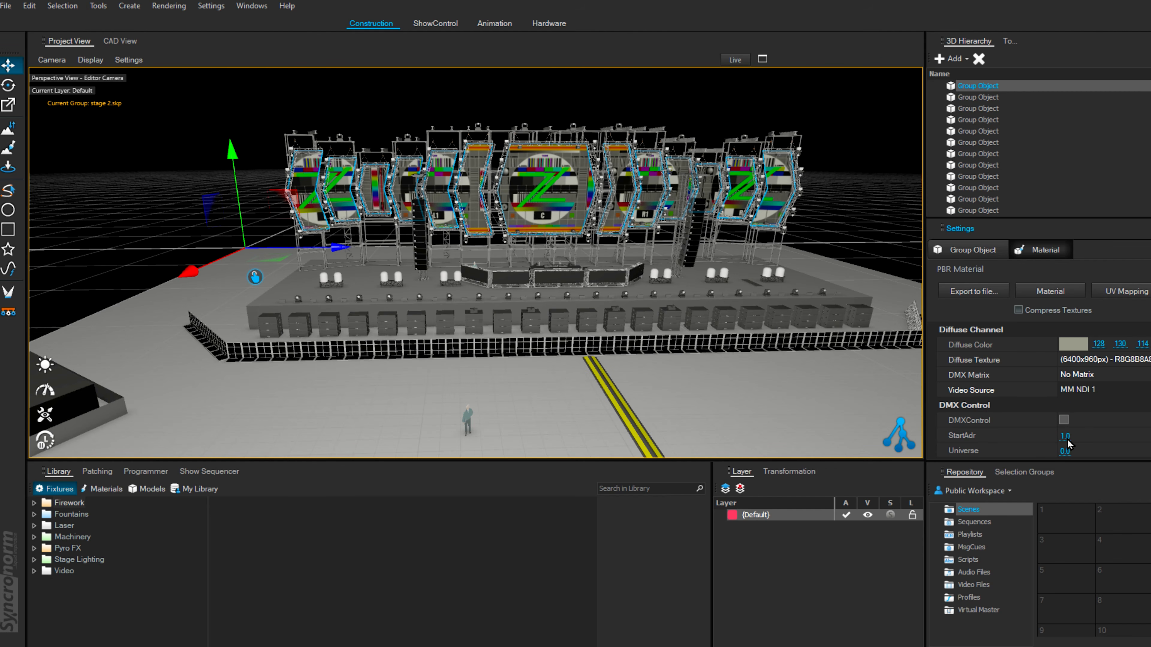
scroll(1069, 336, "down", 5)
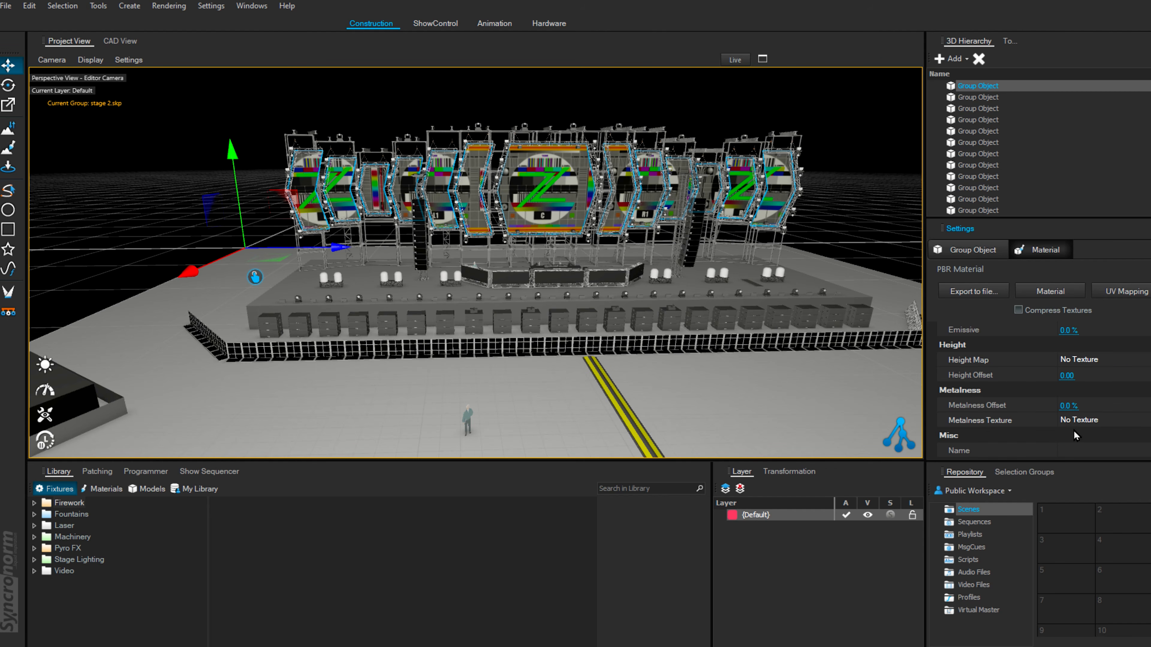
left_click(1070, 332)
type("30")
key("Return")
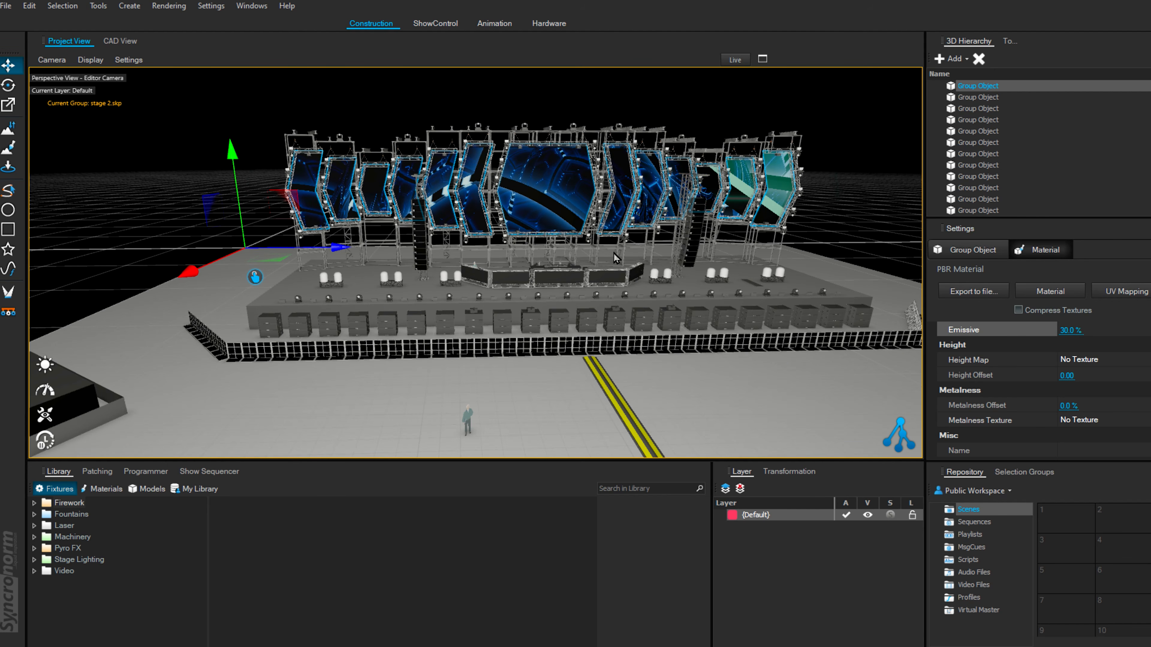
- Select the side tower screen and toggle its visibility off and on to check which screens belong to that object
scroll(551, 292, "down", 6)
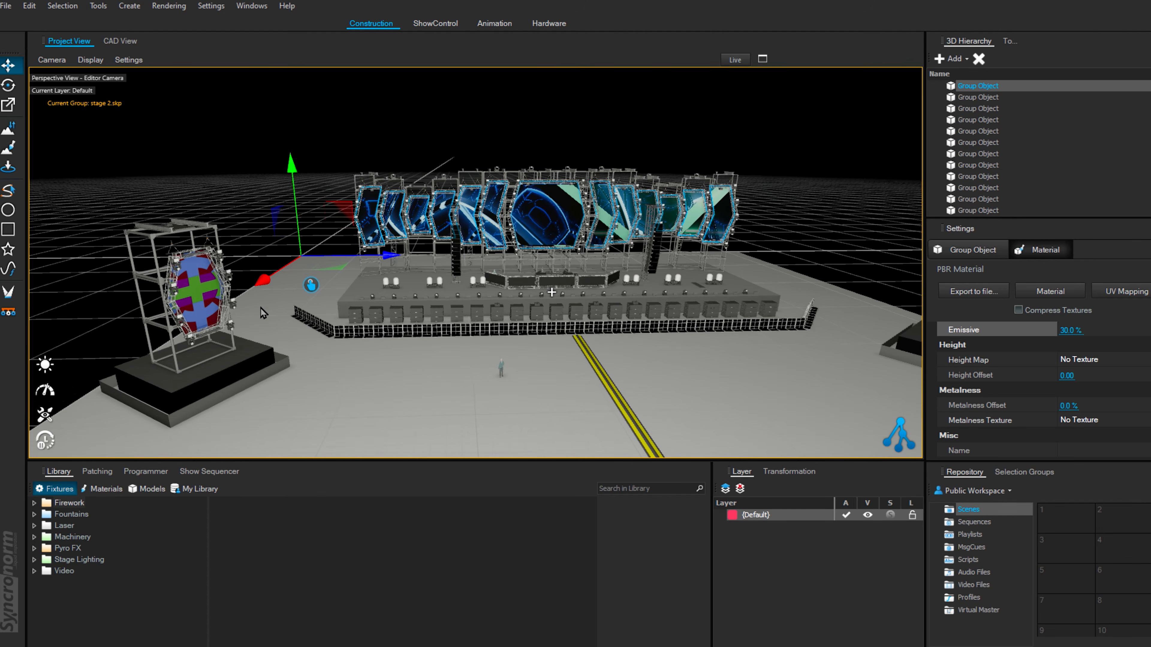
left_click(194, 289)
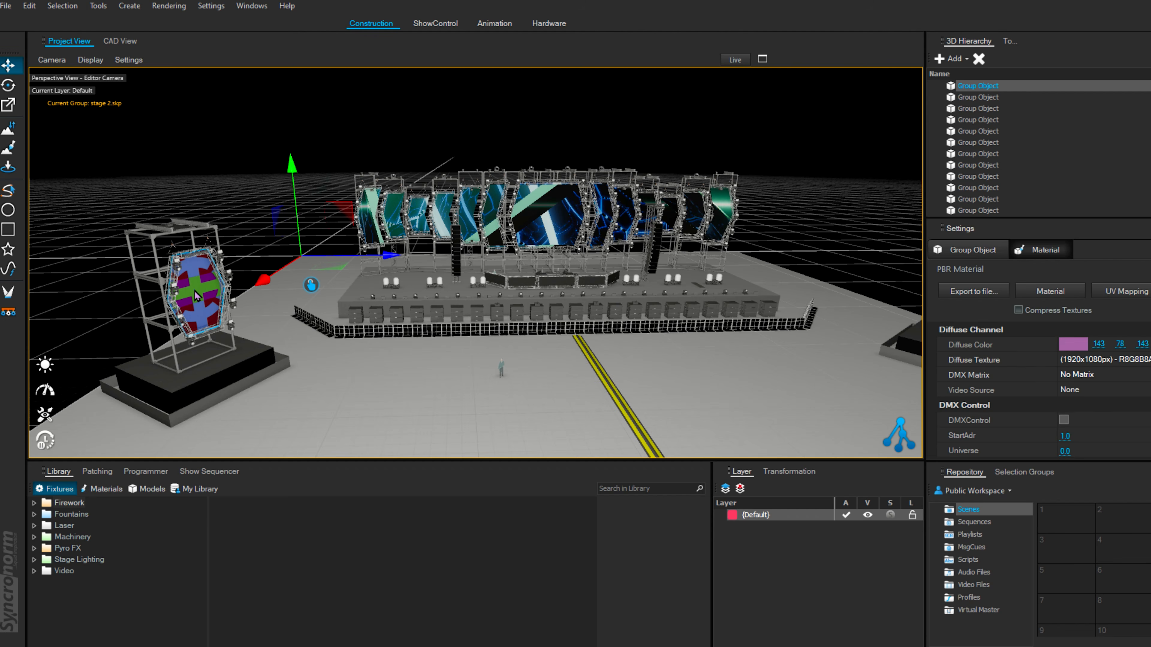
left_click(957, 252)
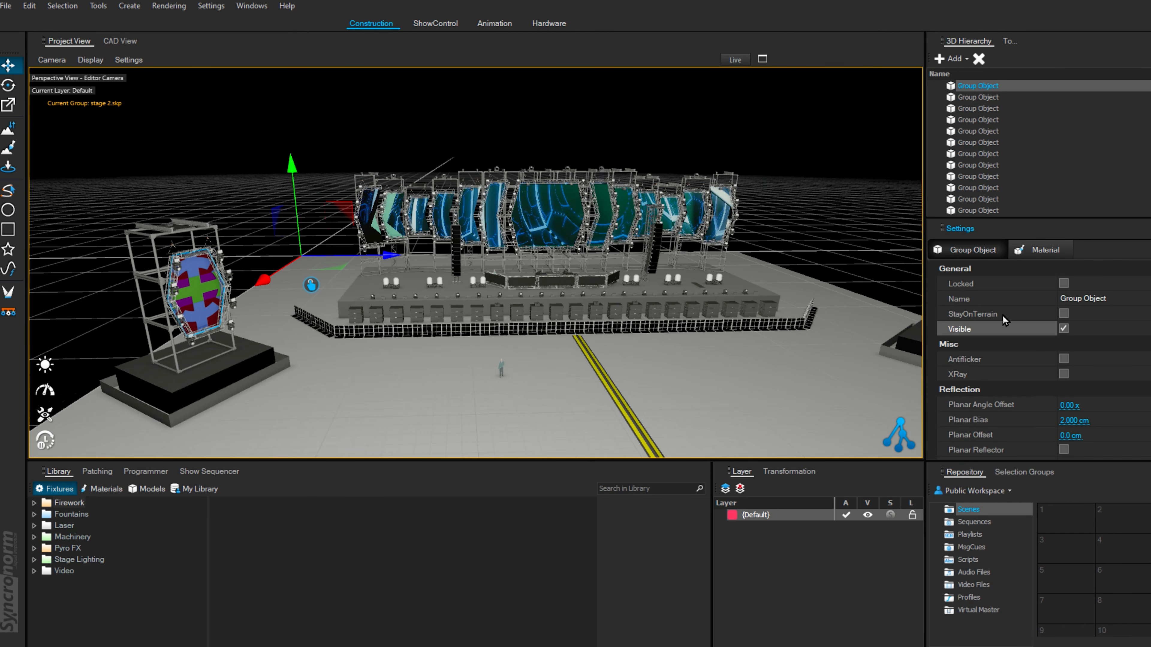
left_click(1063, 329)
left_click(1064, 329)
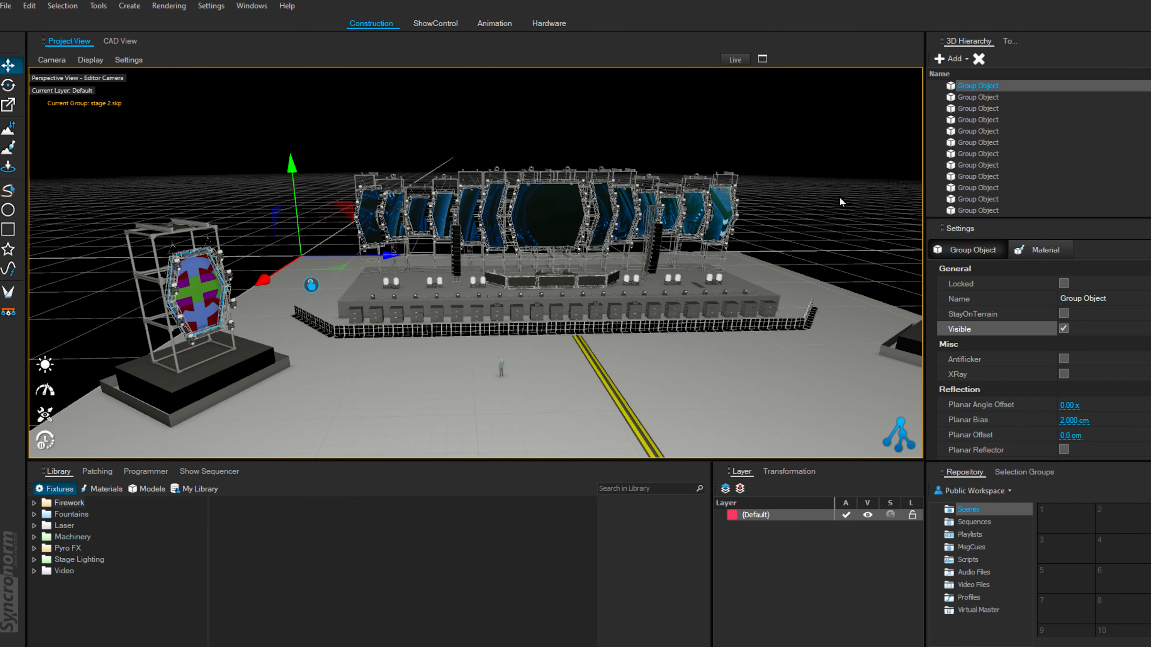
- Set the side tower screens' material video source to MM NDI 3 and its emissive value to 30%, and deselect them
left_click(1011, 250)
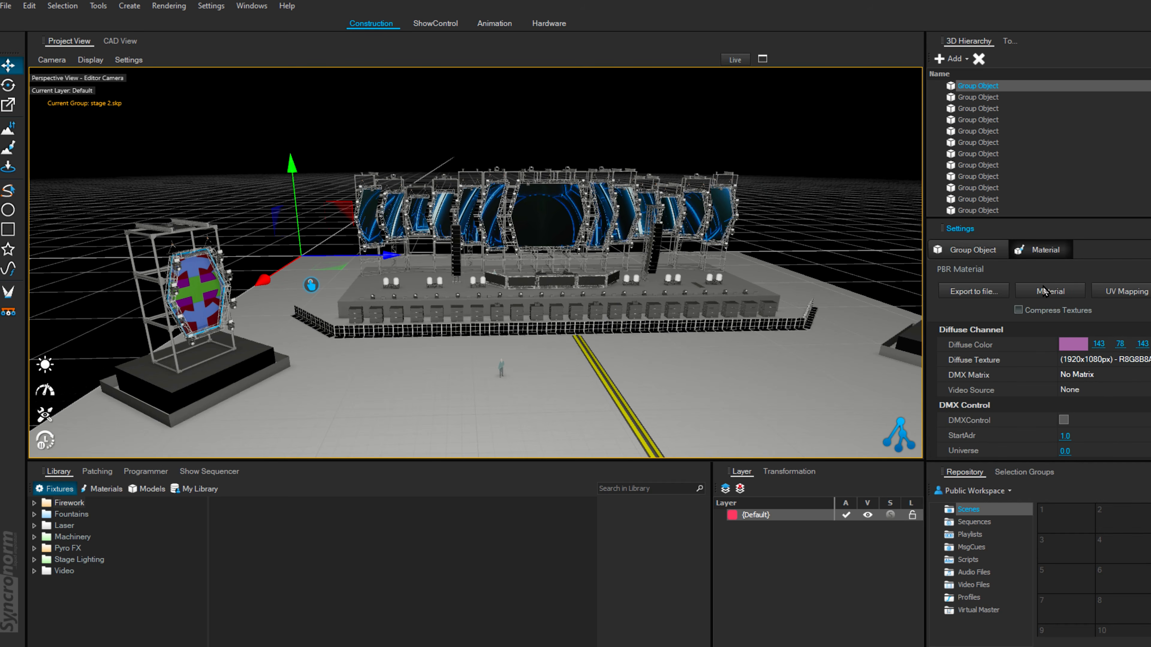
left_click(1087, 389)
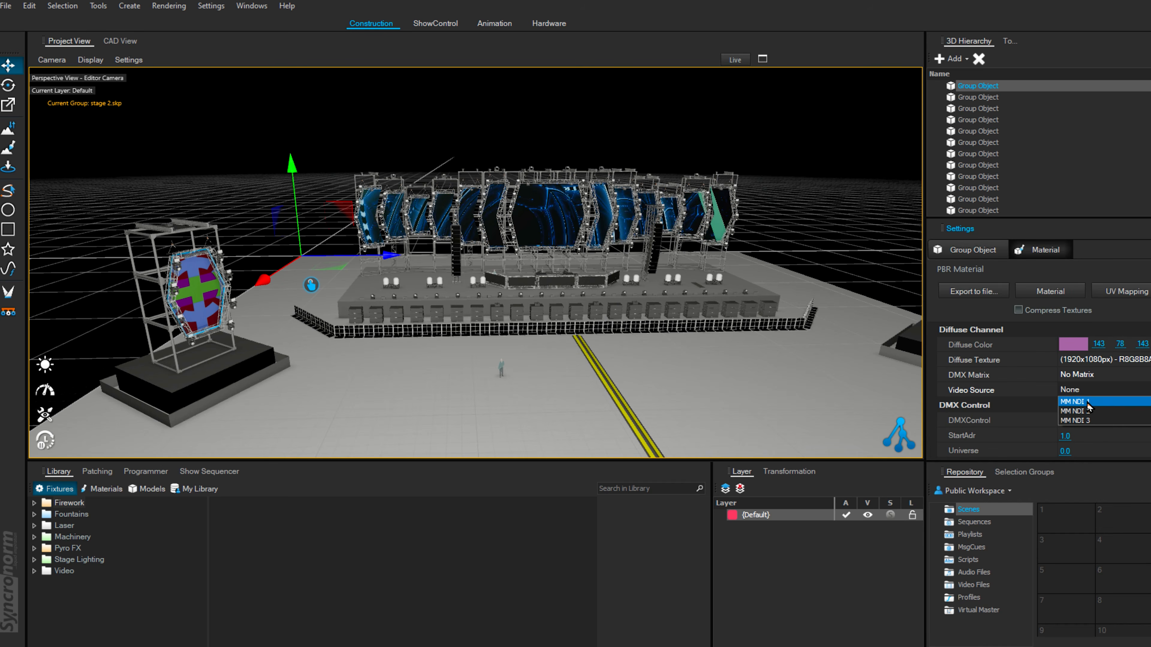
left_click(1073, 418)
scroll(1020, 414, "down", 2)
left_click(1073, 403)
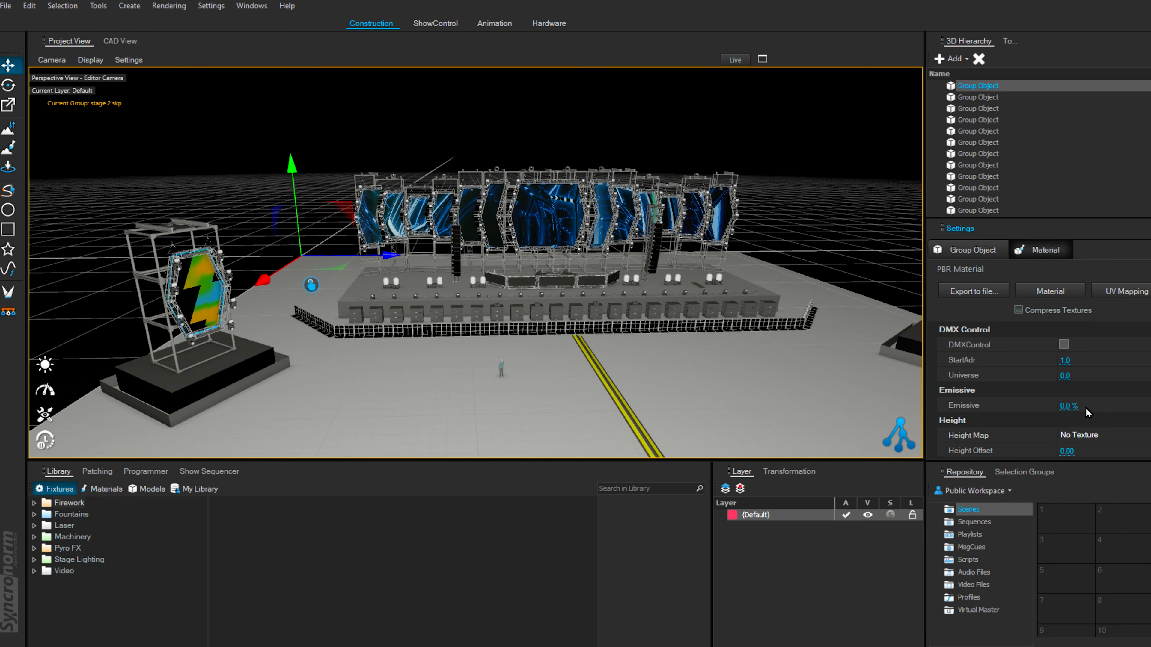
type("30")
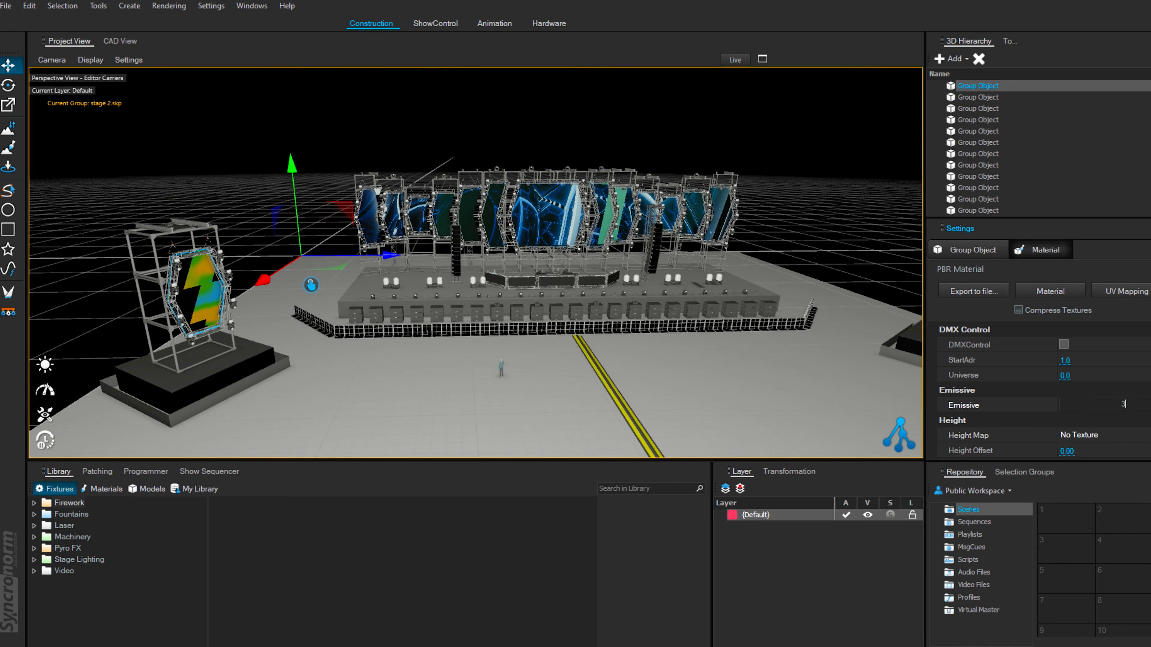
key("Return")
scroll(435, 340, "down", 4)
middle_click_drag(434, 340, 637, 206)
scroll(358, 253, "down", 4)
scroll(361, 254, "down", 3)
left_click(375, 152)
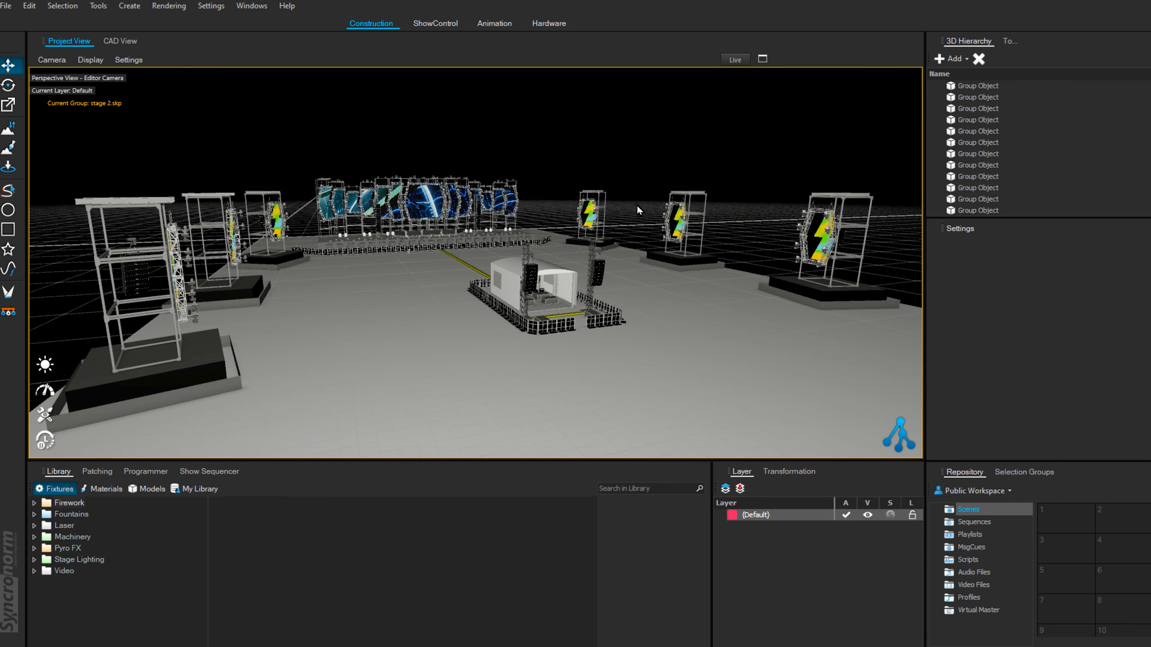
- Lower the stage's ambient light to near darkness and inspect the main LED screens up close
key("alt+Tab")
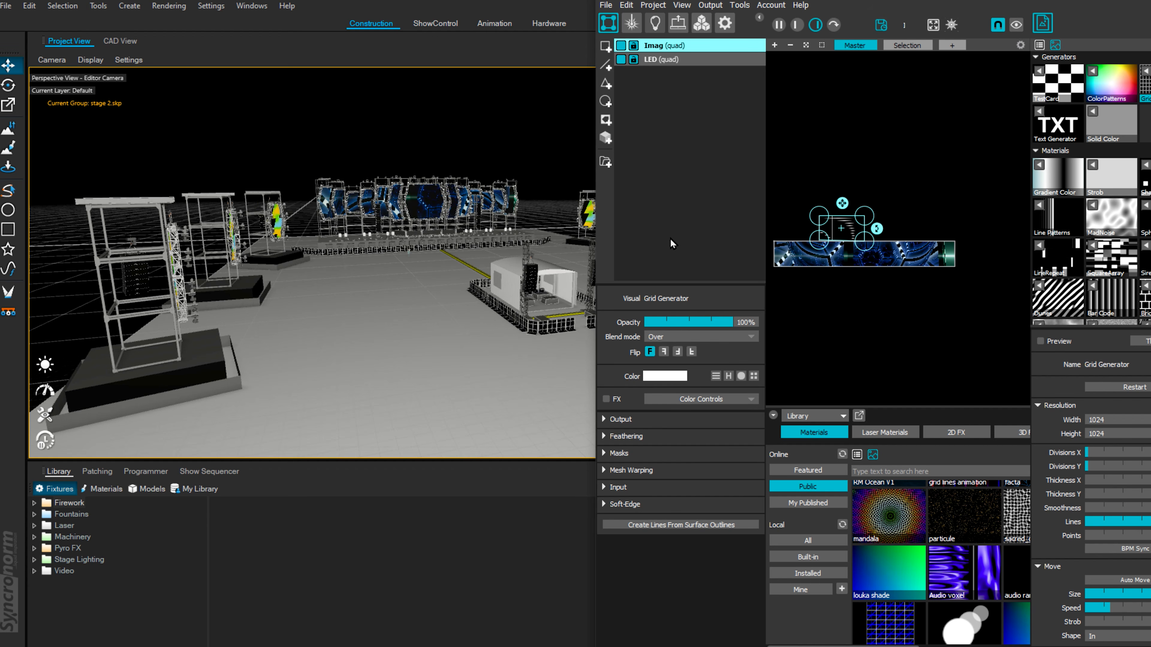
scroll(421, 209, "up", 2)
scroll(422, 207, "up", 5)
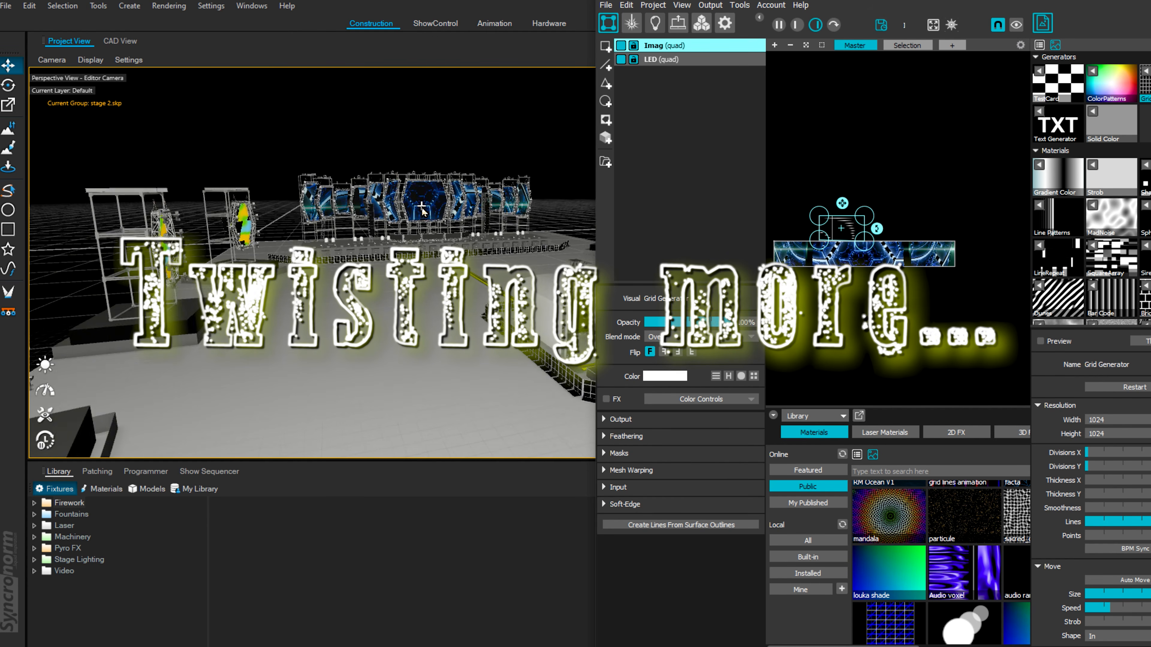
left_click(45, 364)
left_click(89, 368)
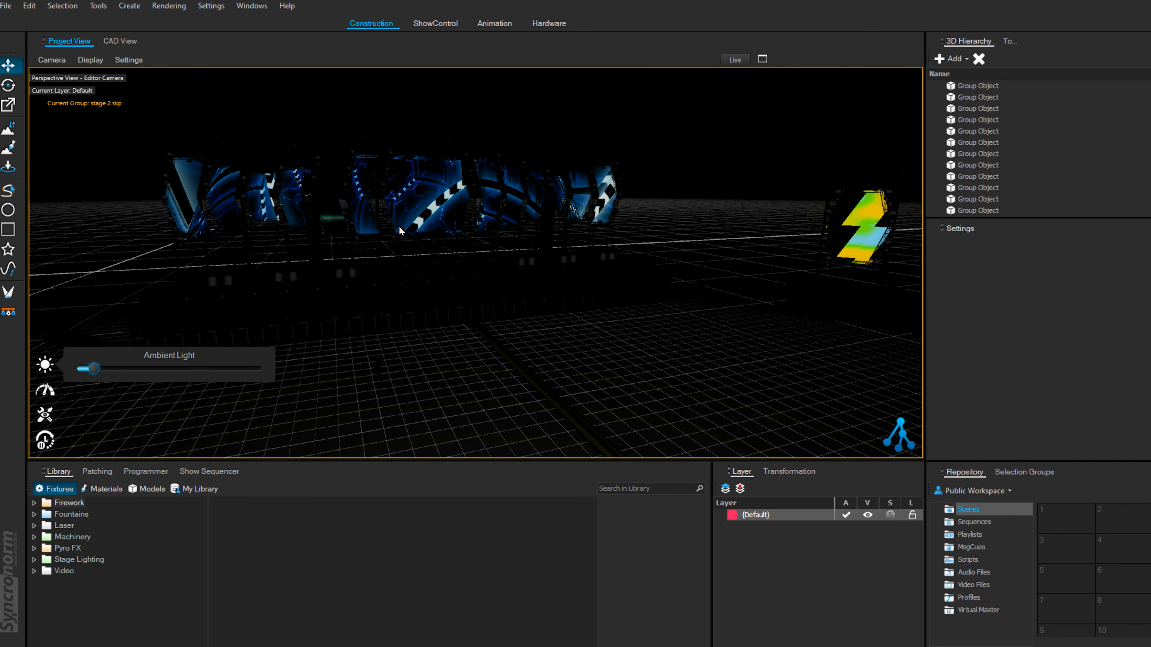
middle_click_drag(385, 253, 444, 271)
scroll(424, 270, "up", 2)
scroll(444, 270, "up", 1)
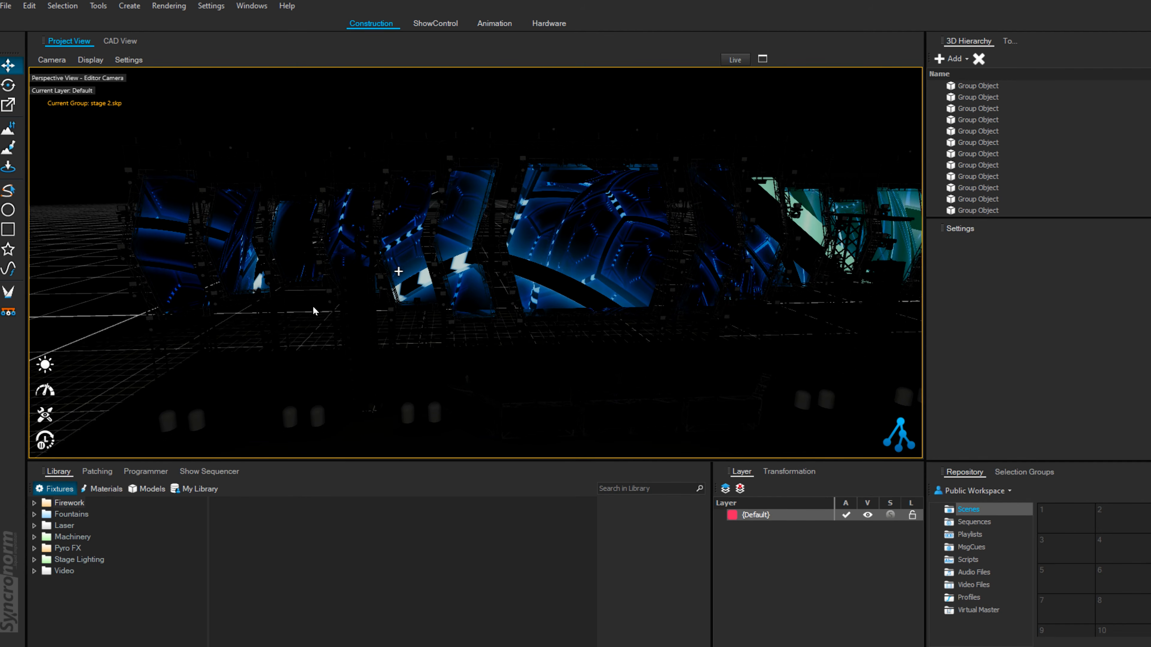
scroll(331, 299, "down", 3)
- Switch to MadMapper and hide both the LED and Imag quads
key("alt+Tab")
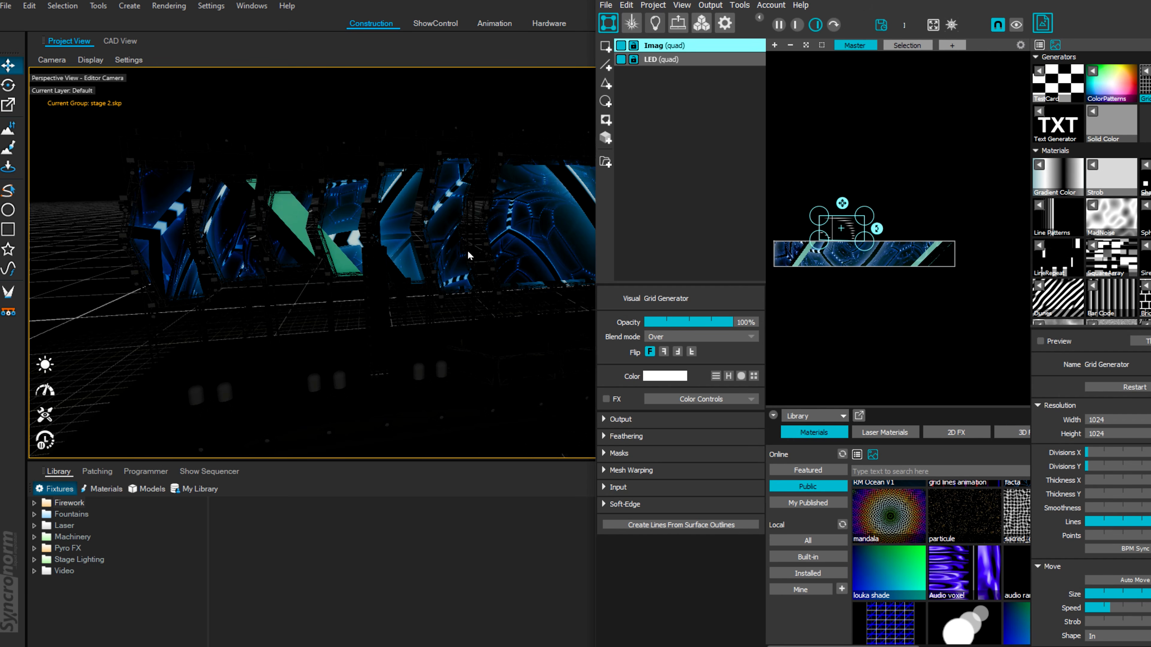
left_click(621, 59)
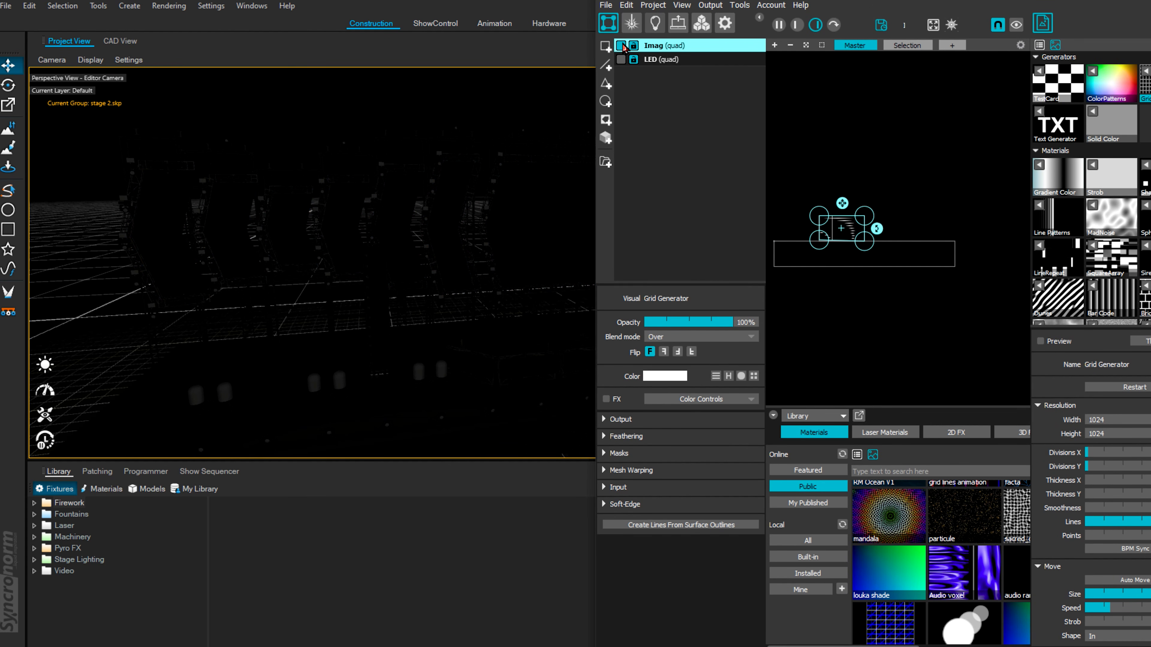
left_click(620, 47)
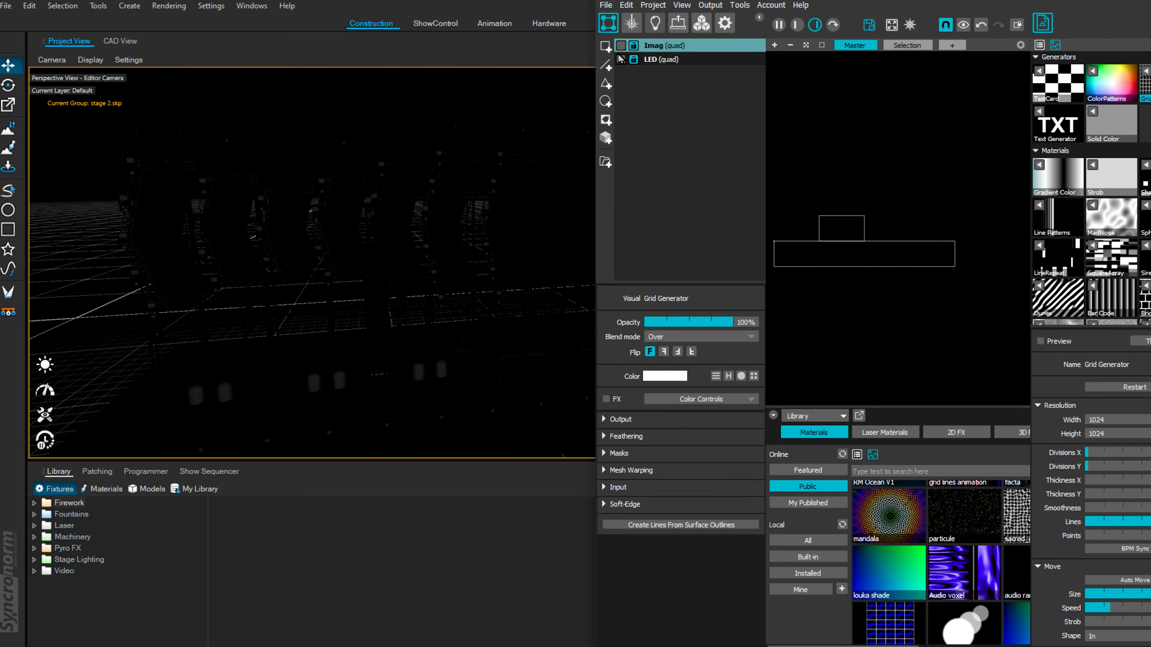
left_click(607, 65)
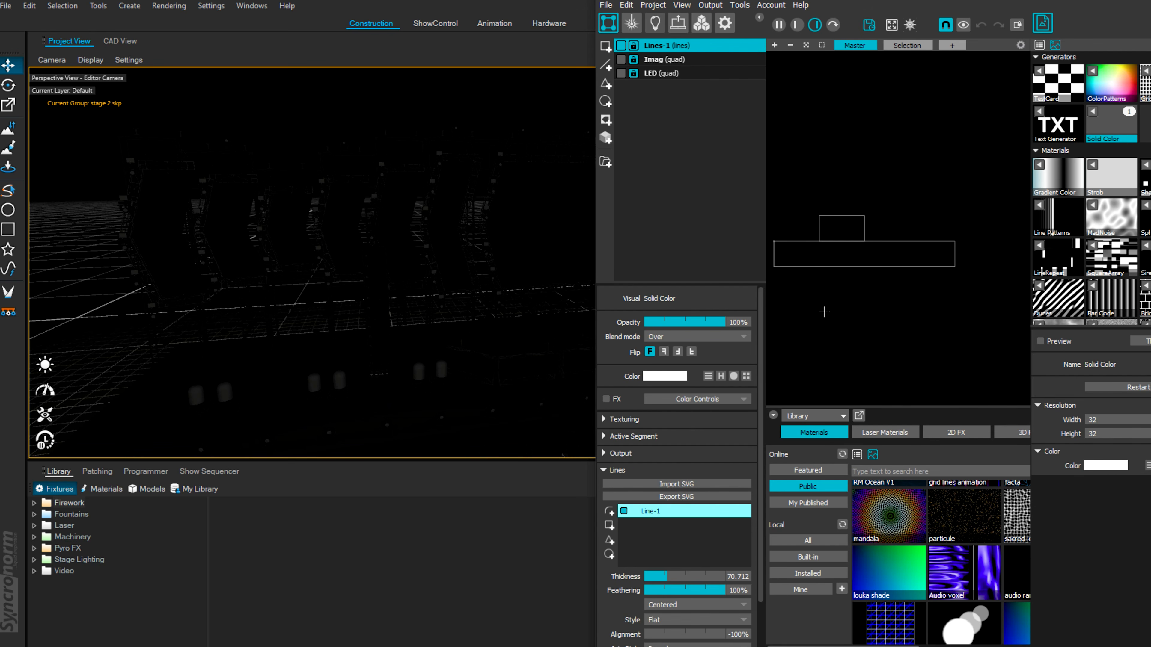
key("Delete")
left_click(607, 64)
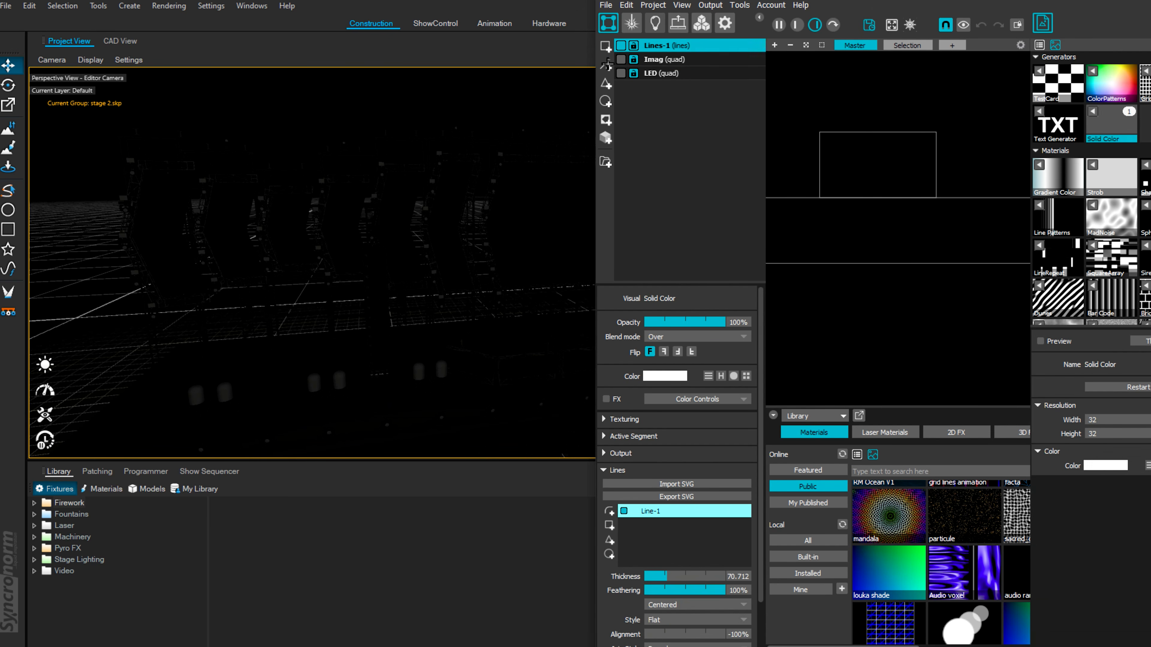
left_click(712, 6)
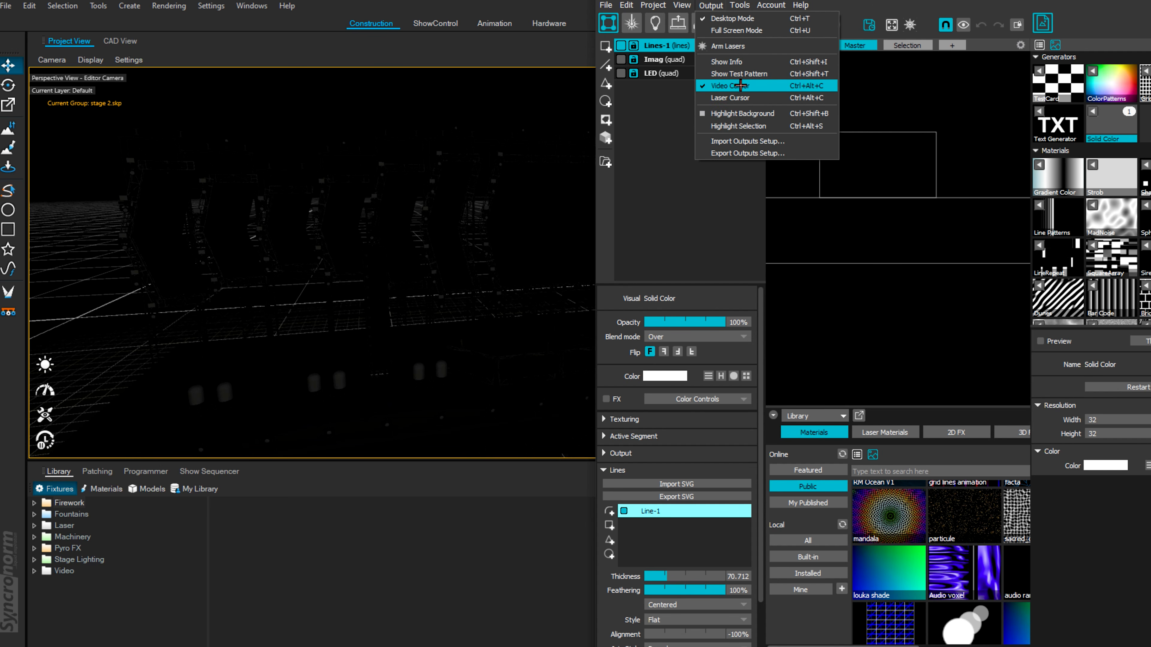
key("Escape")
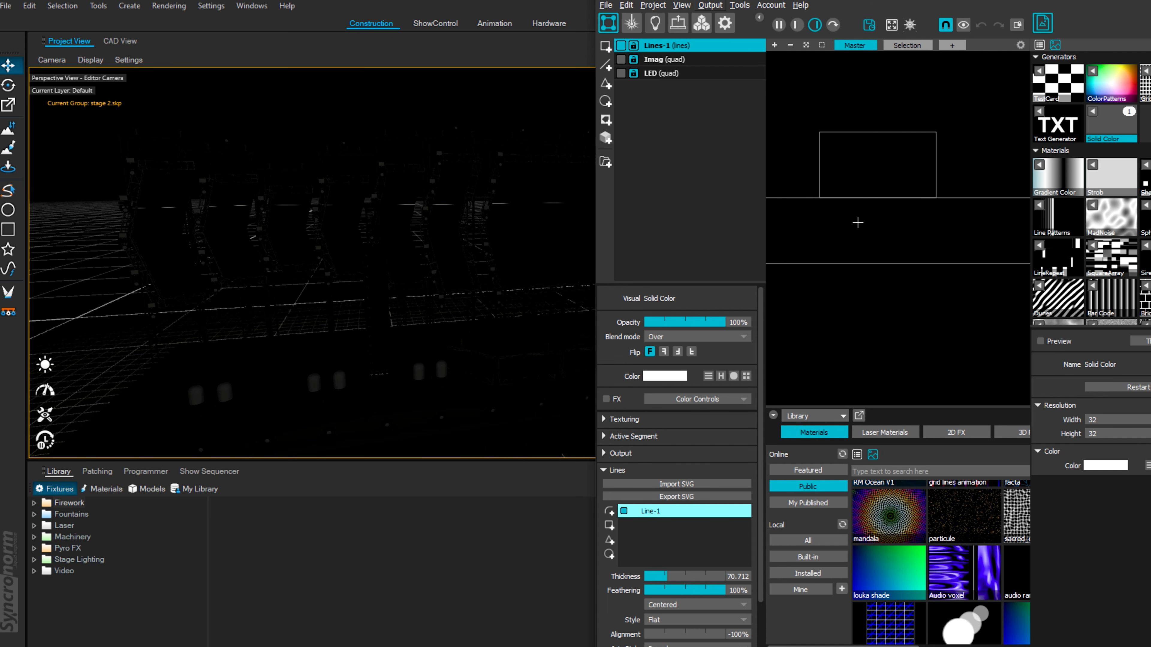
scroll(146, 225, "up", 10)
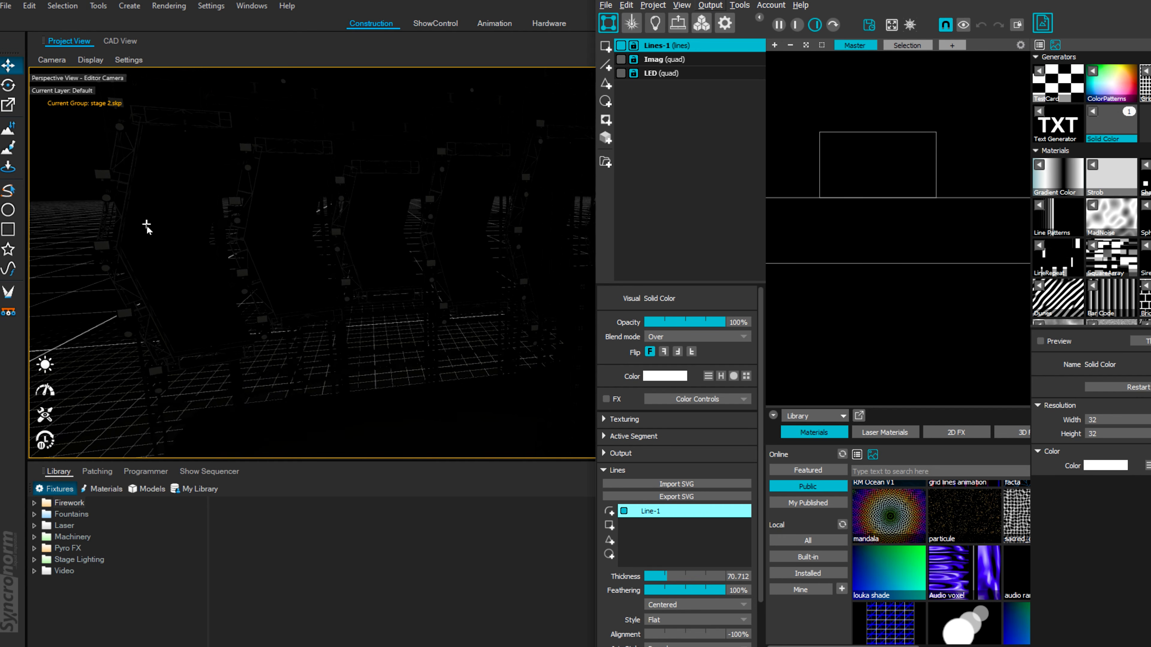
key("Delete")
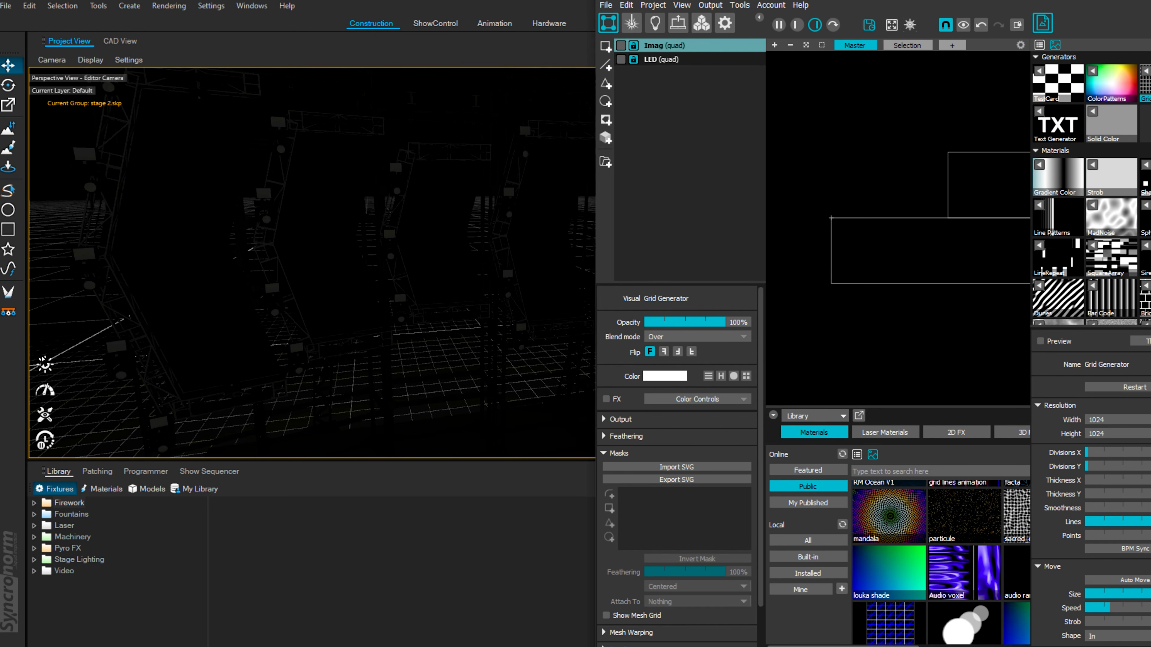
- Raise the ambient light in Depence enough to light the trusses around the LED screens, and return to MadMapper
left_click(43, 362)
left_click_drag(86, 369, 115, 367)
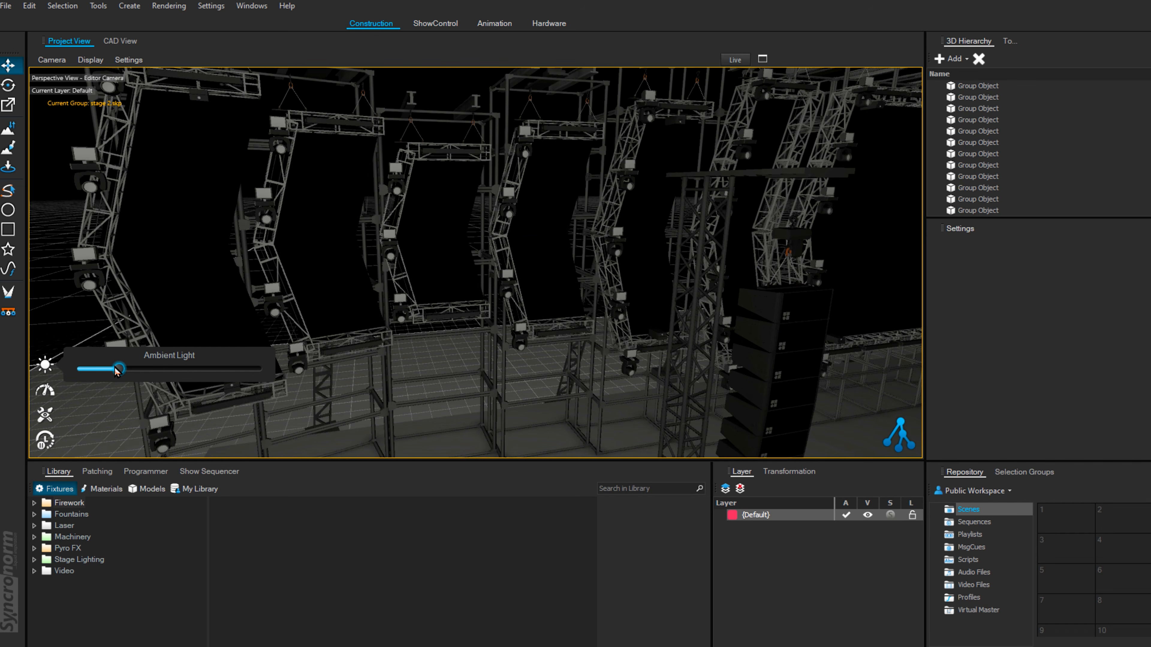
key("alt+Tab")
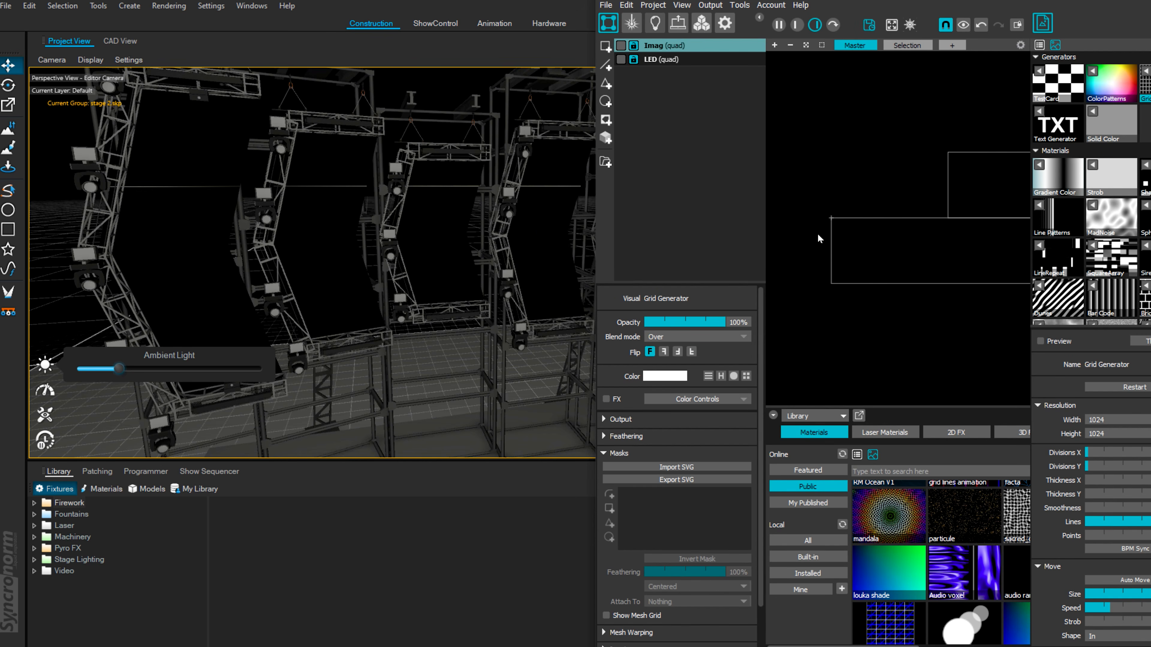
- Try to trace the outermost LED screen on the LED strip with a closed six-point lines surface
key("ctrl+z")
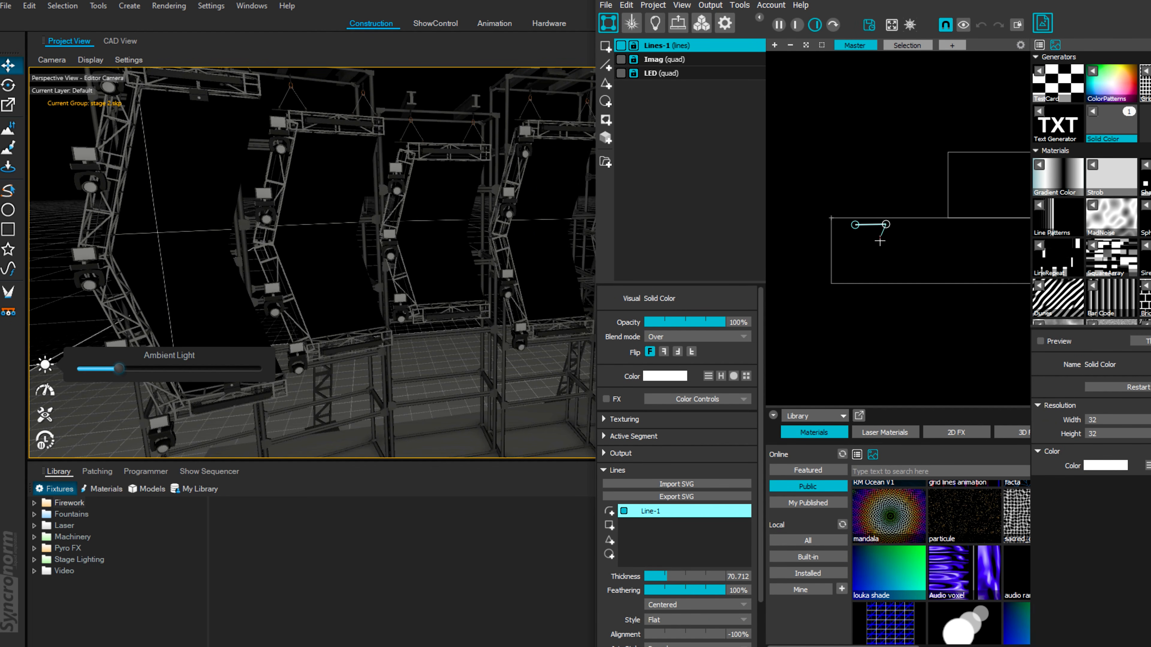
left_click(873, 247)
left_click(898, 279)
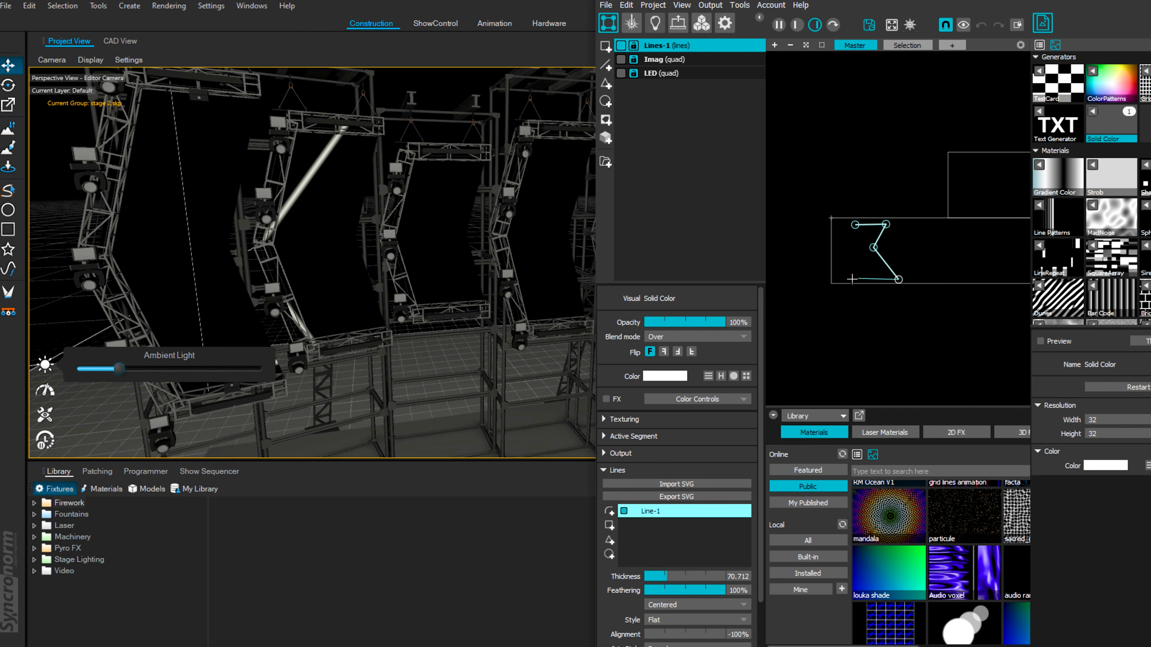
left_click(848, 279)
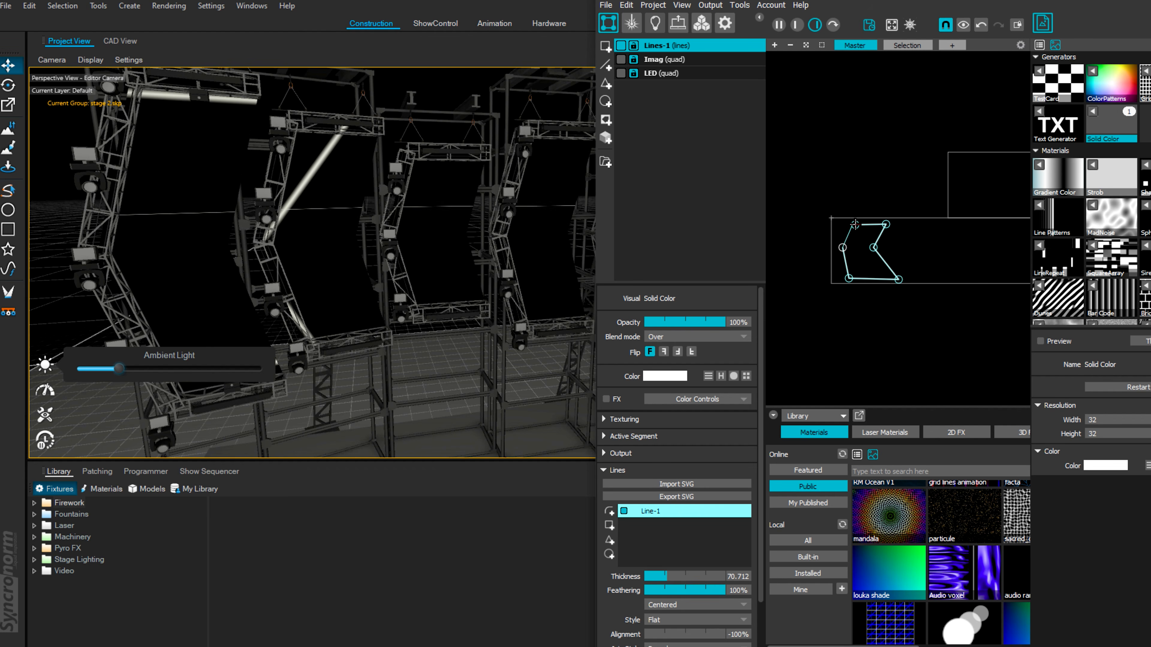
right_click(871, 235)
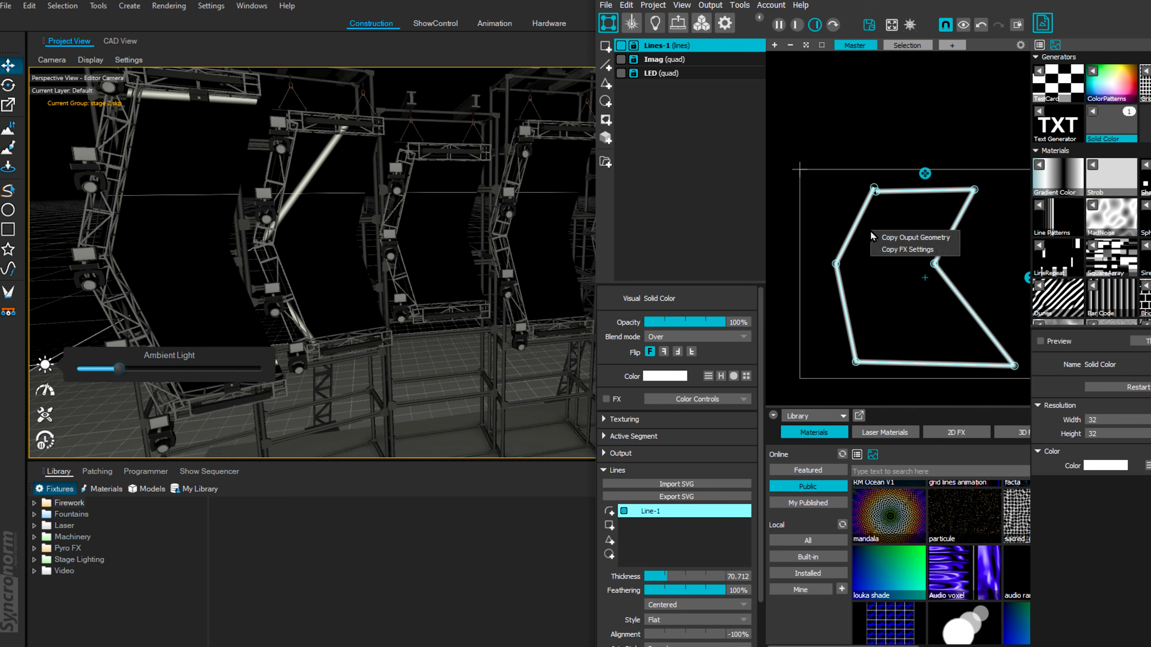
left_click(785, 137)
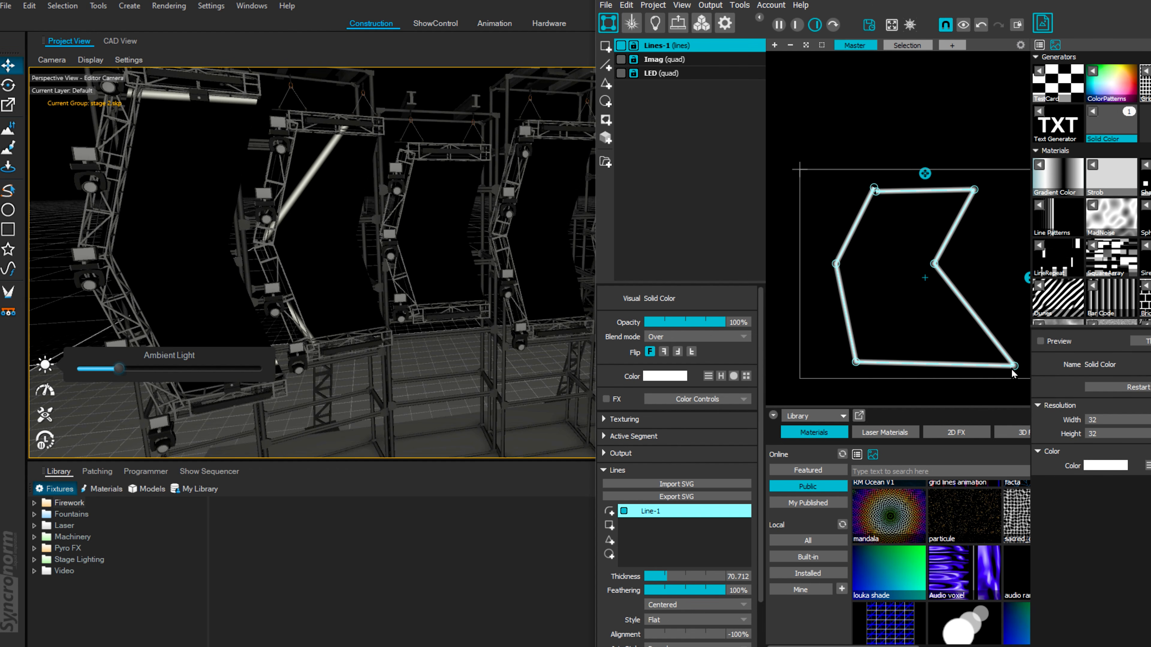
- Reshape the traced outline by moving its upper and lower inner corners to match the outermost LED screen
left_click_drag(1014, 366, 991, 335)
middle_click_drag(959, 295, 882, 245)
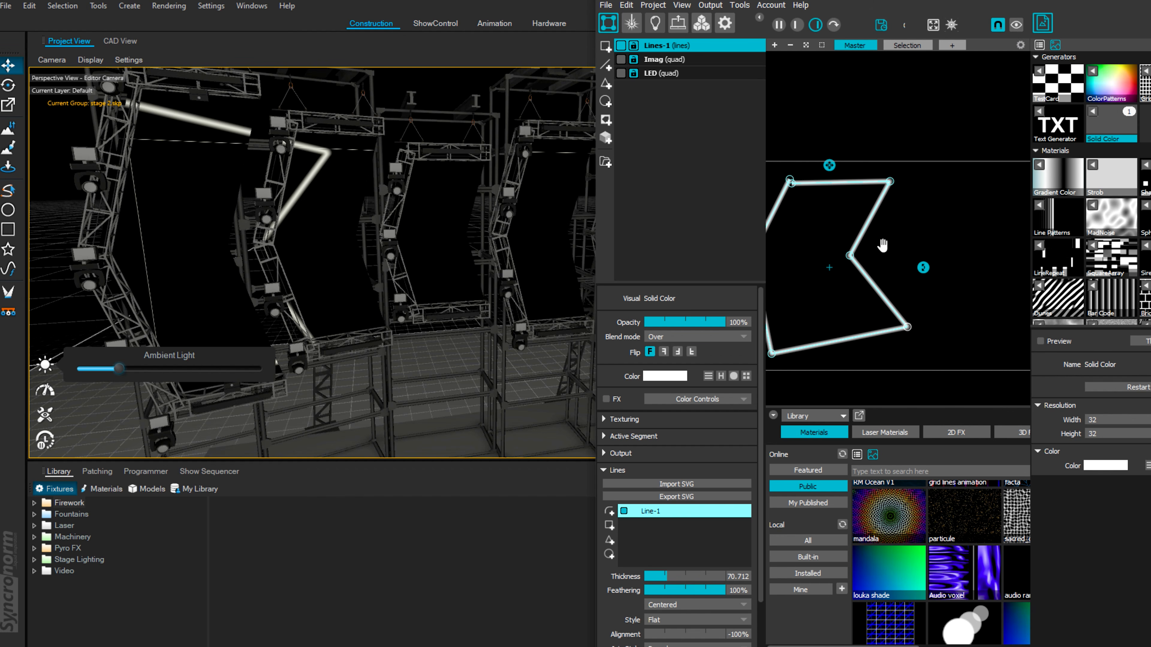
left_click_drag(889, 183, 864, 182)
left_click_drag(907, 326, 872, 334)
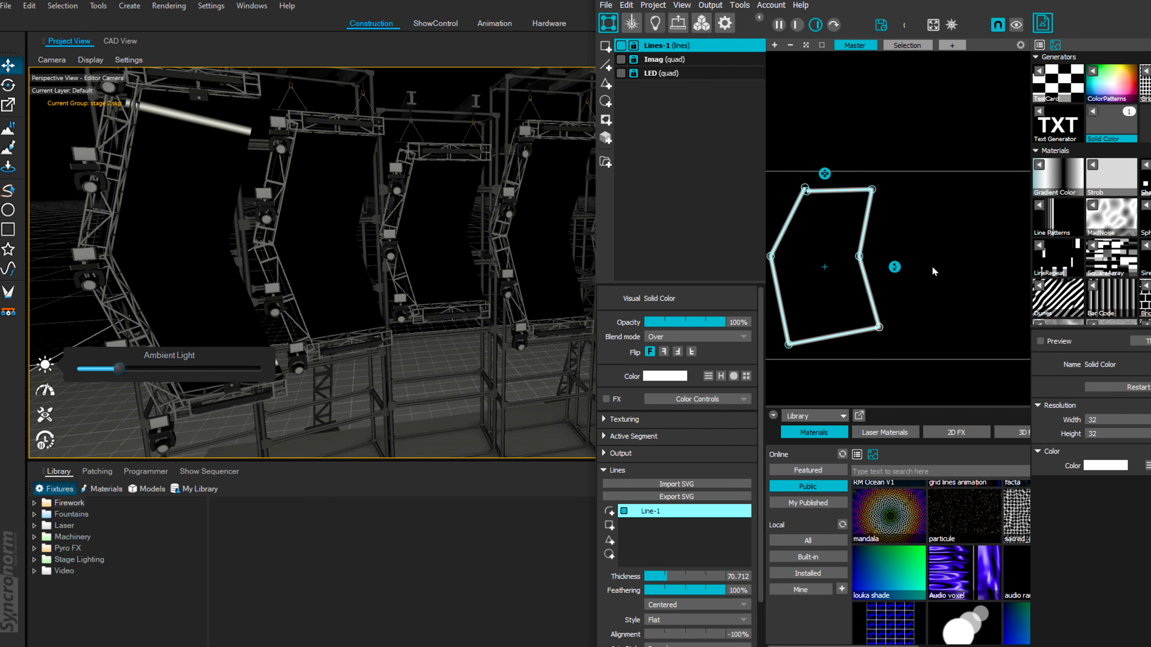
scroll(934, 270, "down", 3)
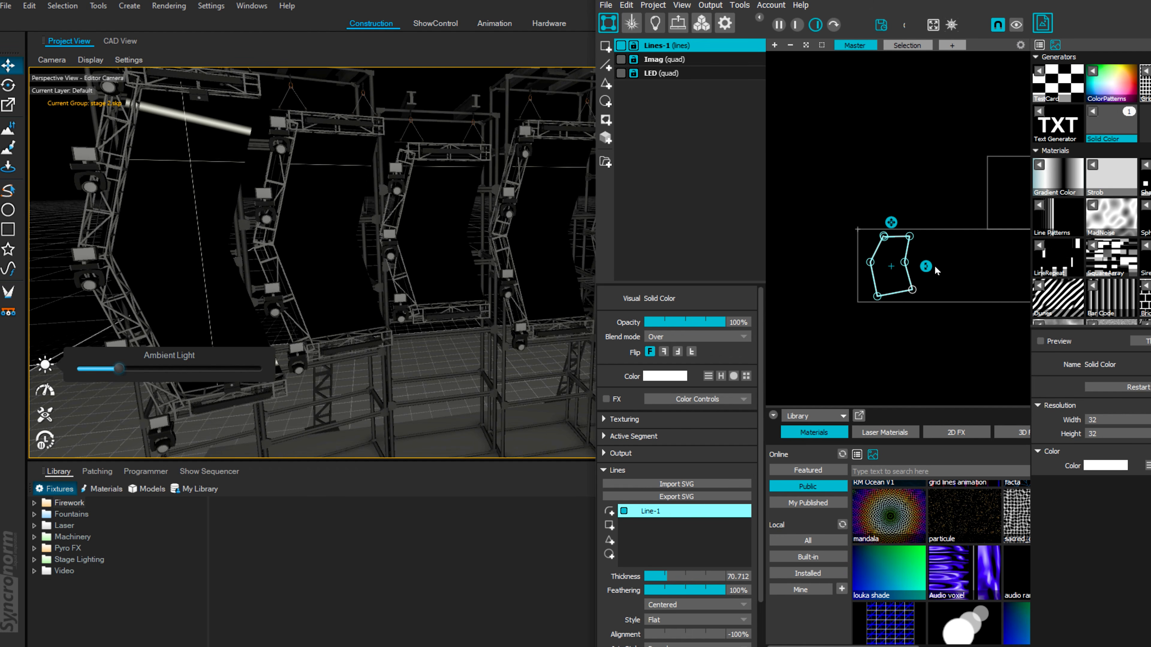
- Show the LED quad with the Text Generator and flip MM NDI Out 1 until the MAD text reads upright on the stage
left_click(1039, 208)
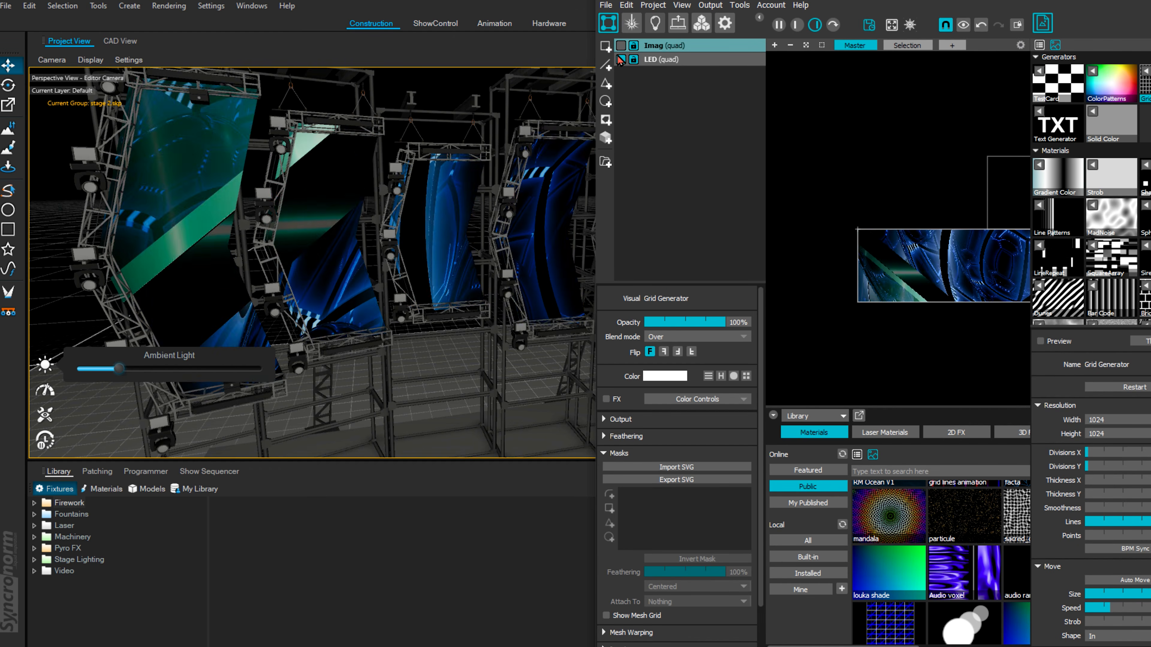
left_click(620, 59)
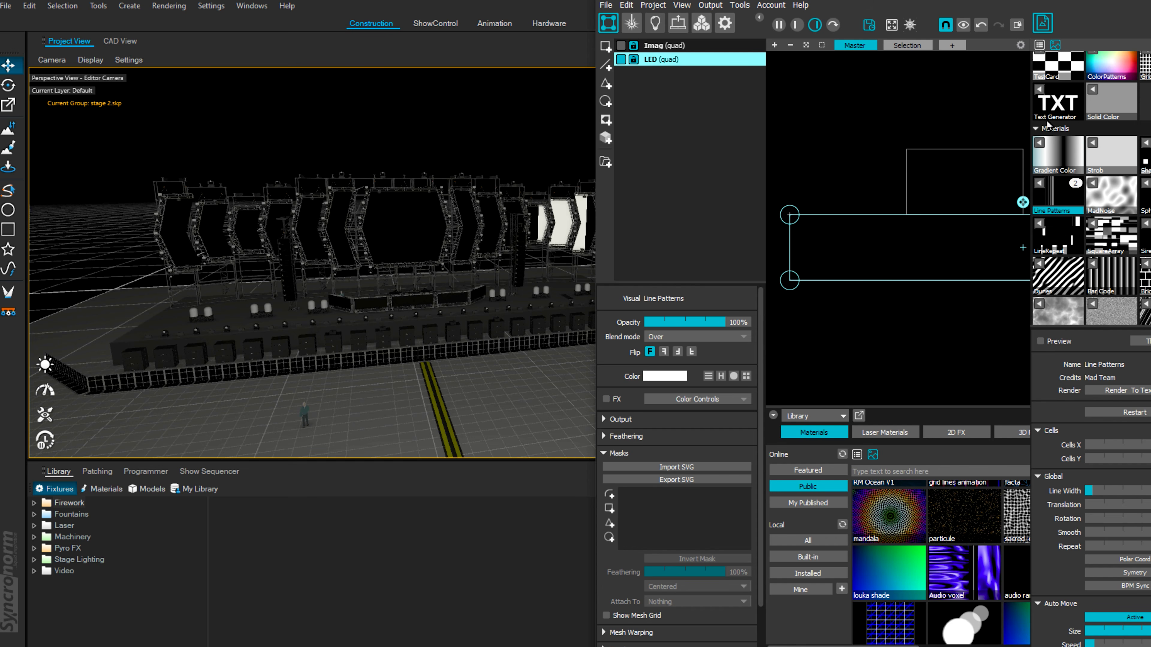
left_click(1041, 95)
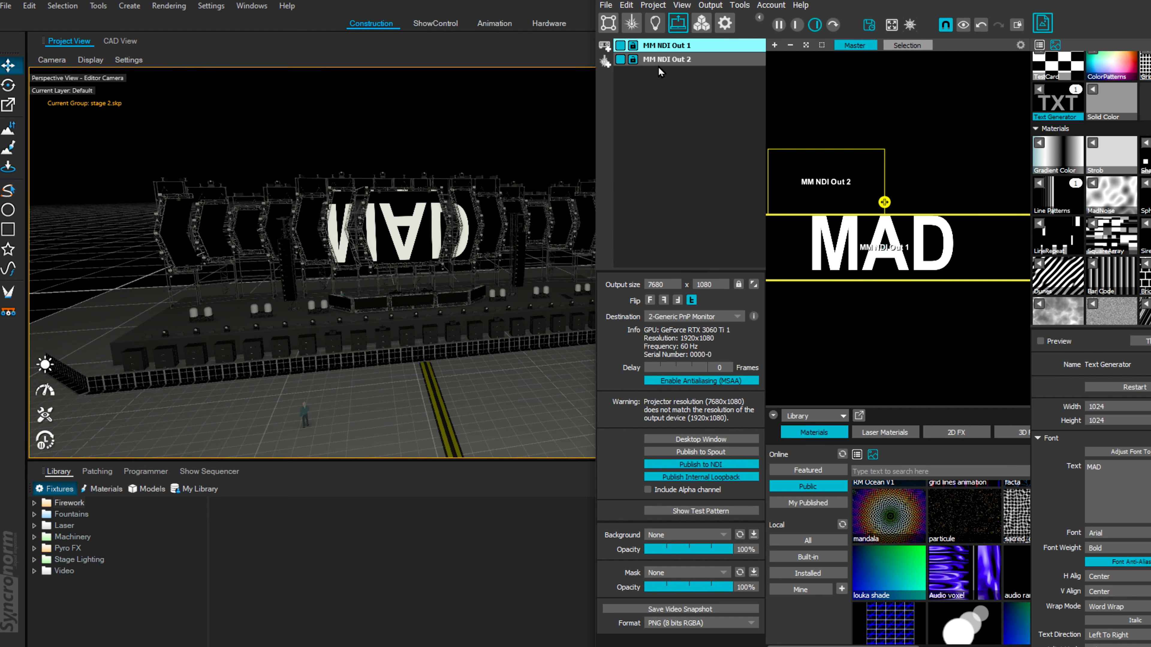
left_click(678, 300)
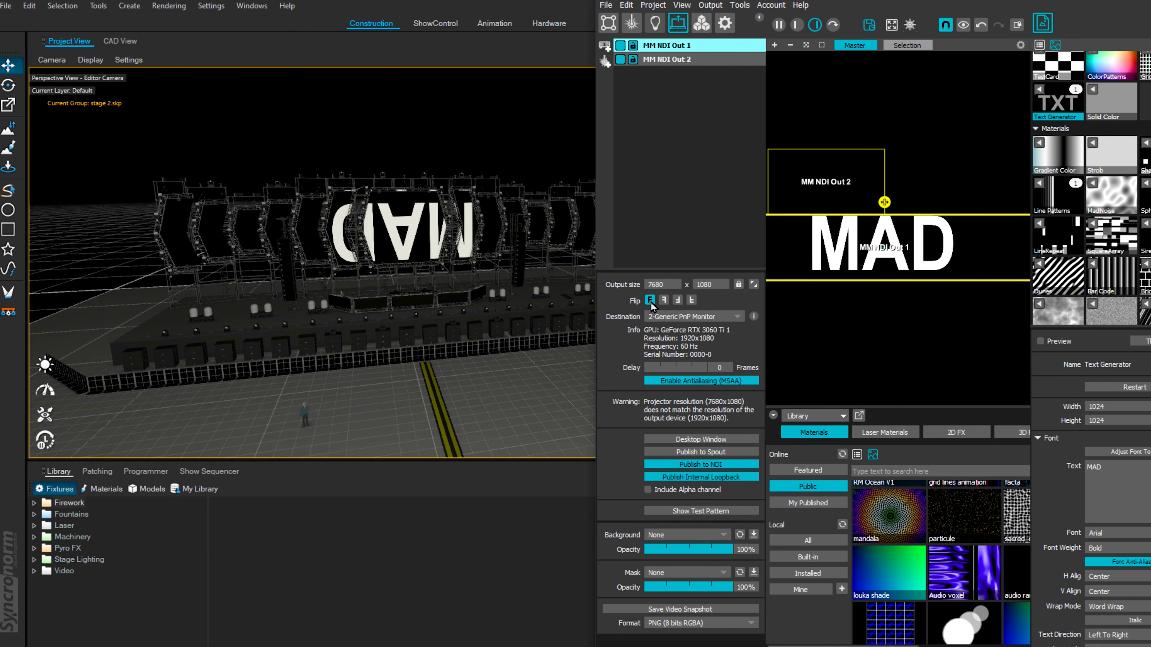
left_click(691, 300)
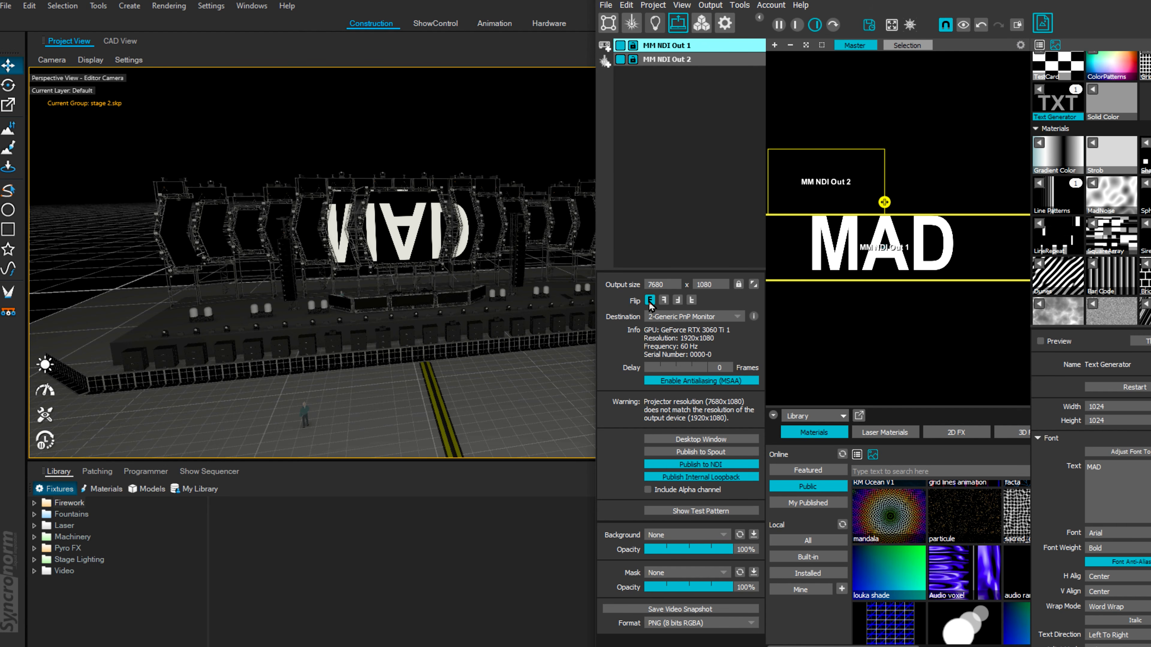
- Hide the LED quad and start a new lines surface inside the wide MM NDI Out 1 area of the Master view
left_click(609, 28)
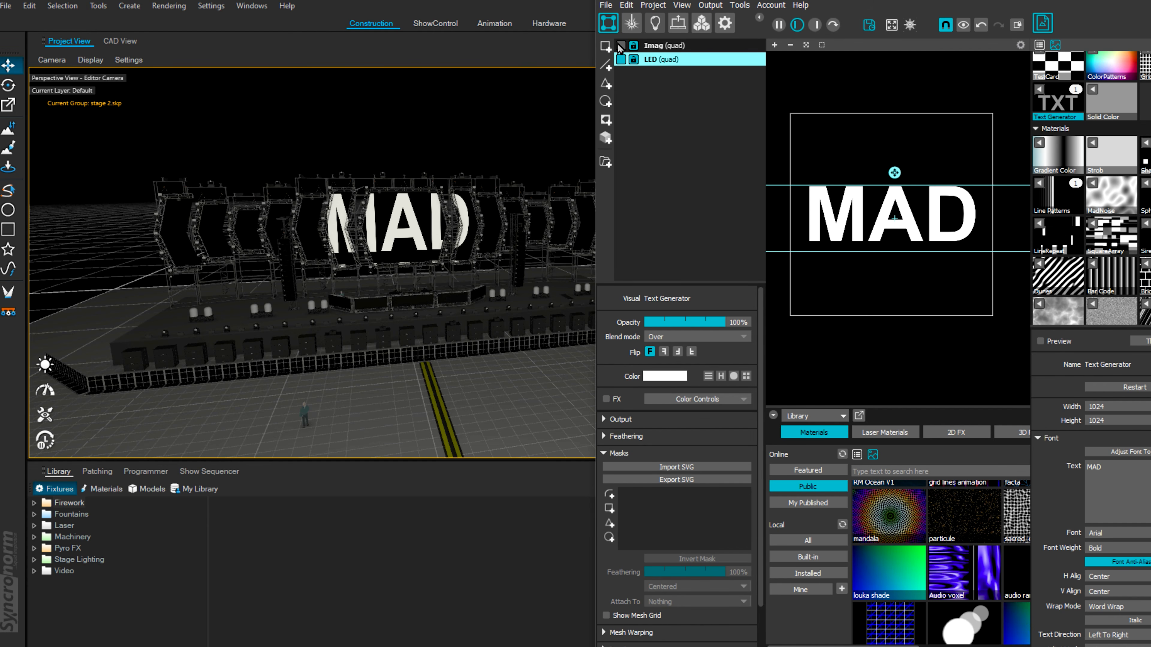
left_click(620, 59)
left_click(605, 65)
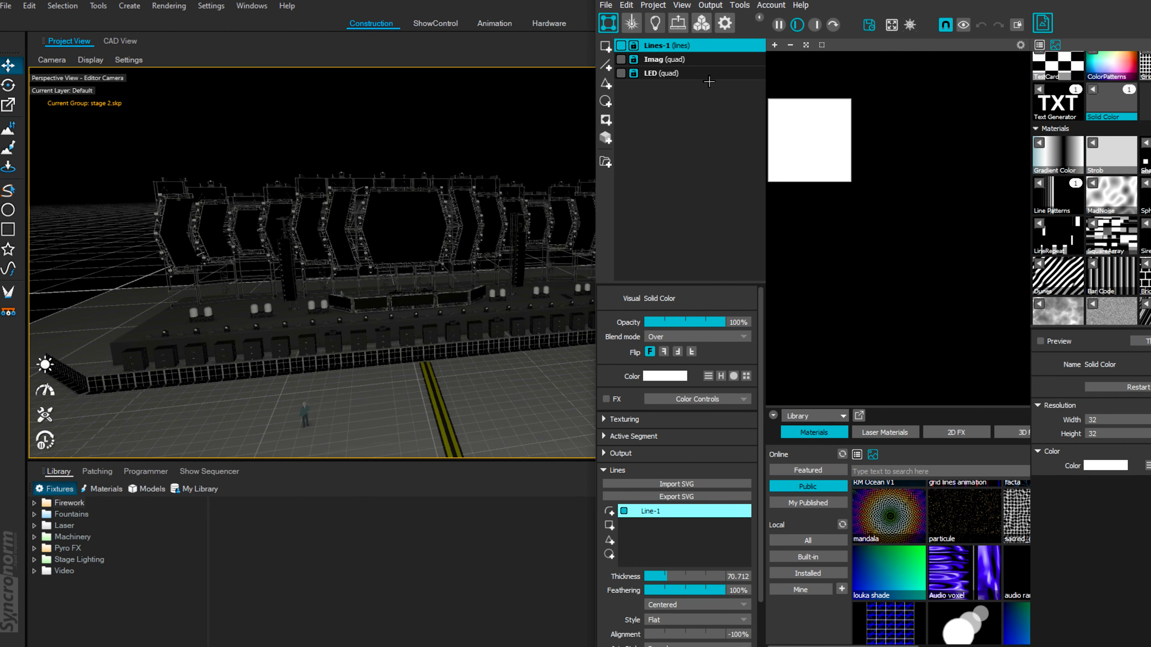
middle_click_drag(858, 170, 951, 222)
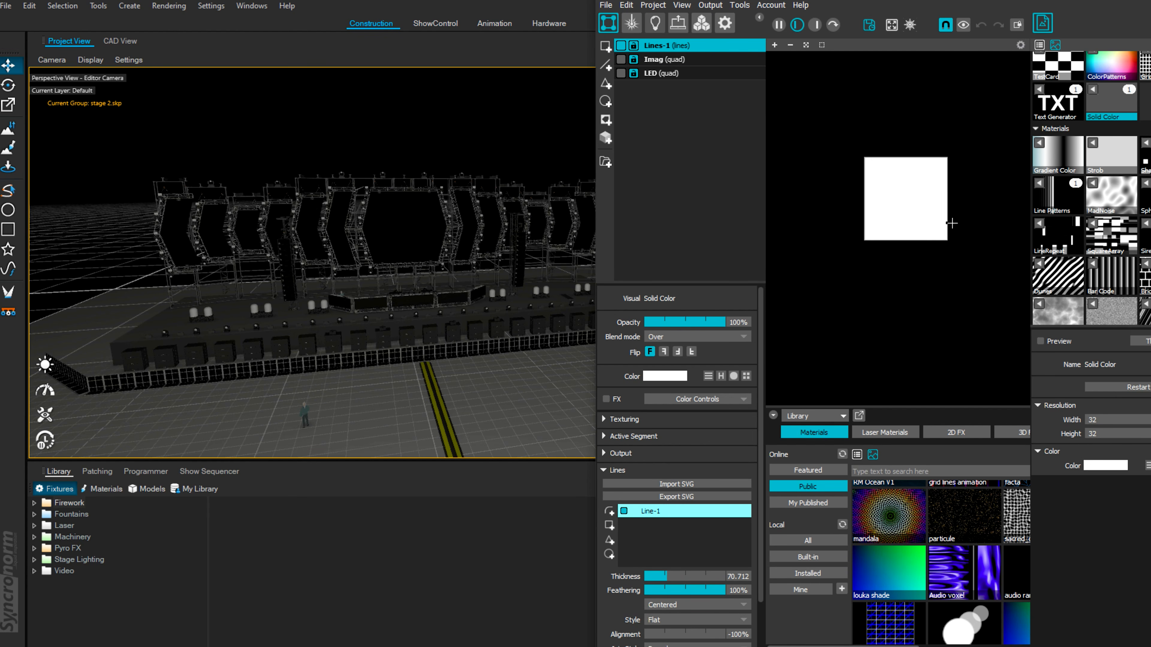
left_click(815, 25)
middle_click_drag(796, 201, 893, 186)
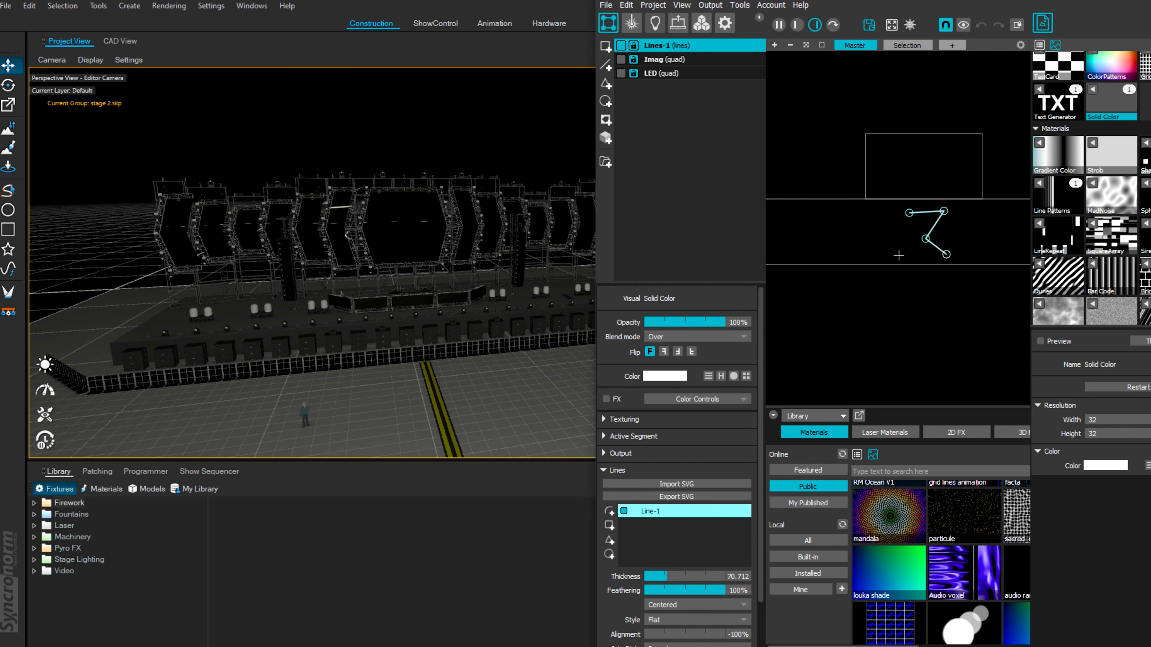
- Complete the line as a rough chevron-shaped outline with its two end points brought together
scroll(909, 213, "up", 8)
left_click(908, 226)
right_click(908, 225)
left_click(903, 263)
scroll(902, 266, "down", 5)
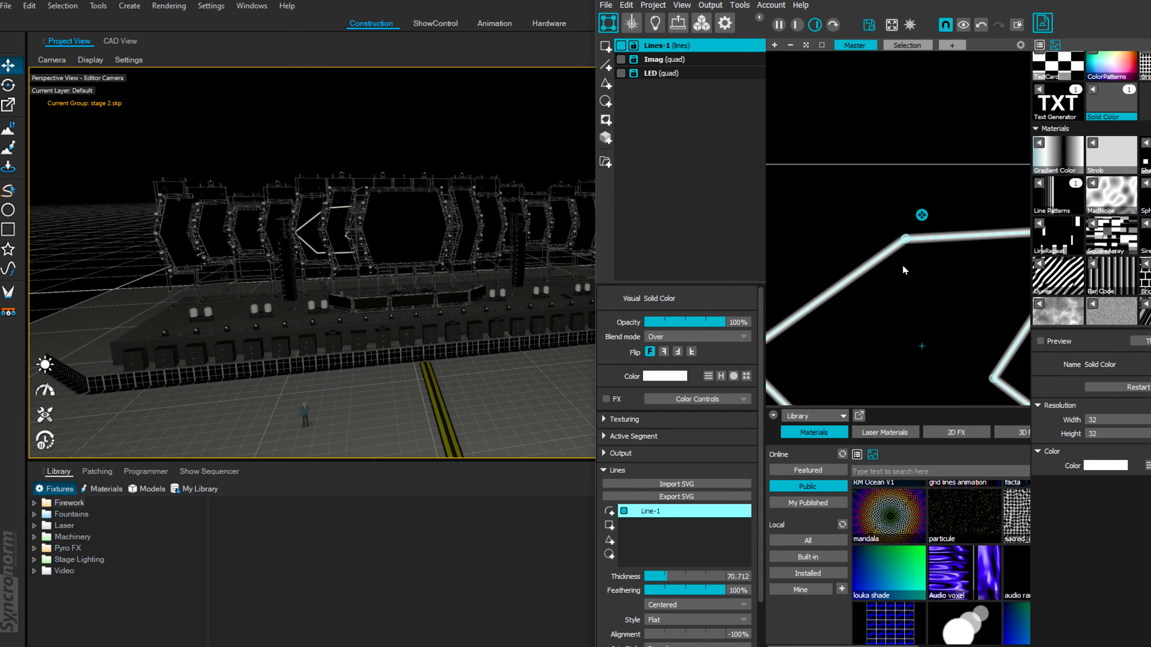
middle_click_drag(894, 236, 1007, 173)
scroll(931, 243, "down", 3)
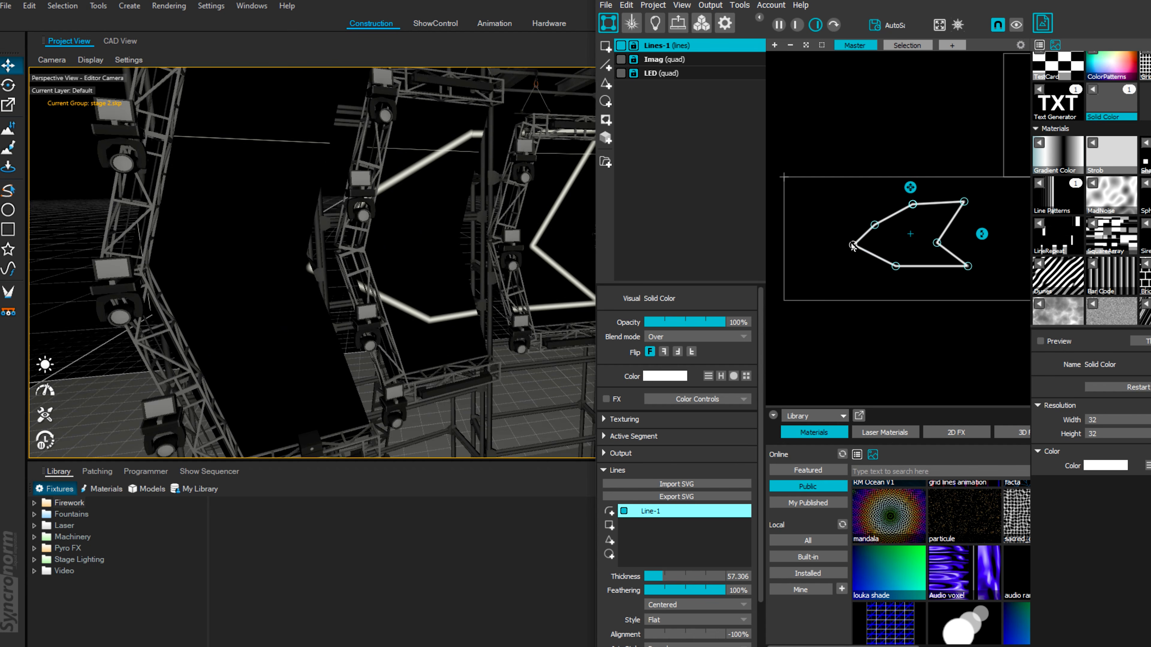
- Move the outline's outer points onto the outer edge corners and bend of the outermost LED screen
left_click_drag(885, 242, 819, 240)
left_click_drag(894, 262, 852, 286)
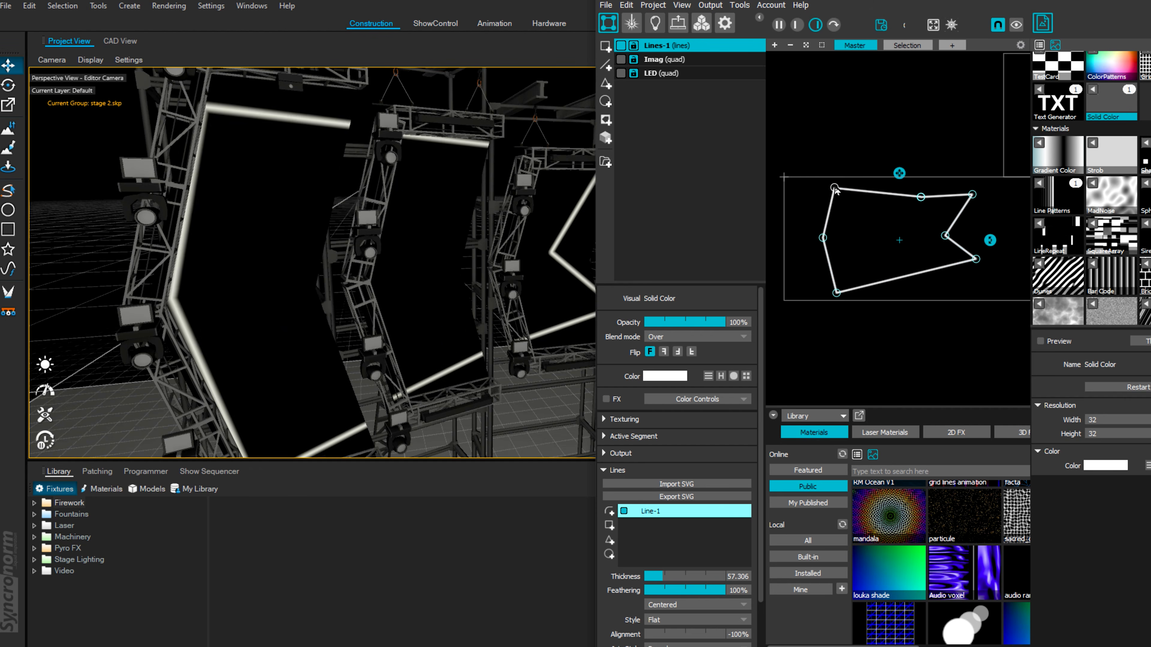
left_click_drag(824, 187, 836, 187)
- Move the remaining points onto the outermost LED screen's inner edge to close the outline with six points
left_click_drag(972, 195, 917, 225)
left_click_drag(921, 197, 905, 199)
left_click_drag(945, 235, 893, 256)
left_click_drag(976, 259, 872, 293)
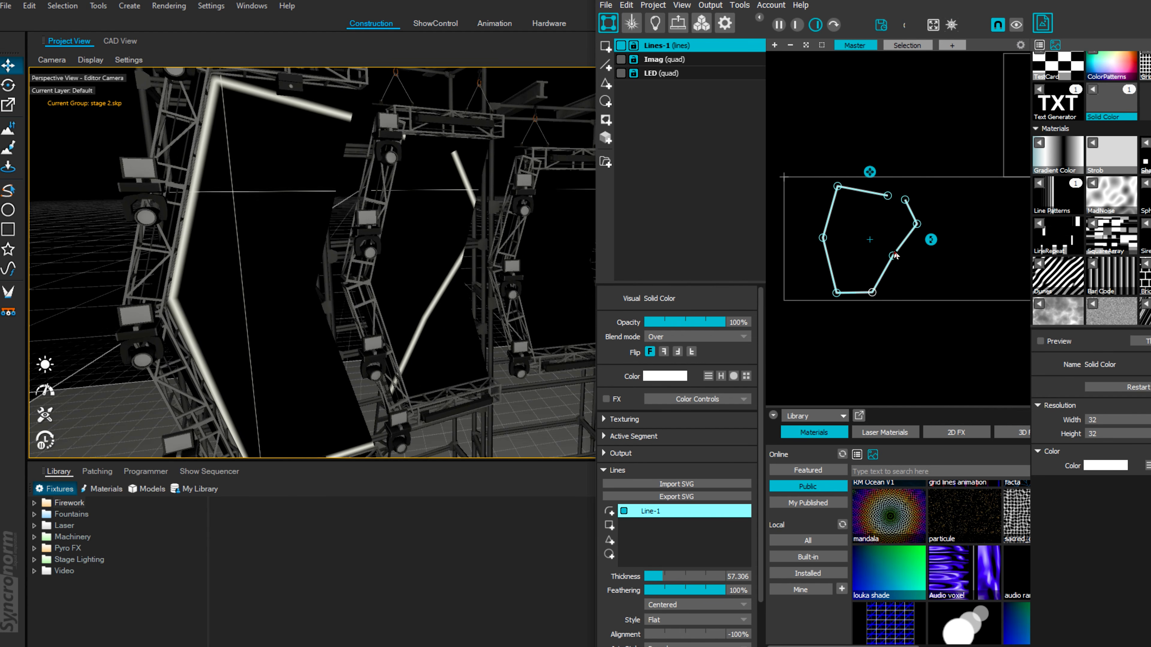
left_click_drag(894, 256, 873, 193)
double_click(904, 199)
scroll(863, 191, "up", 2)
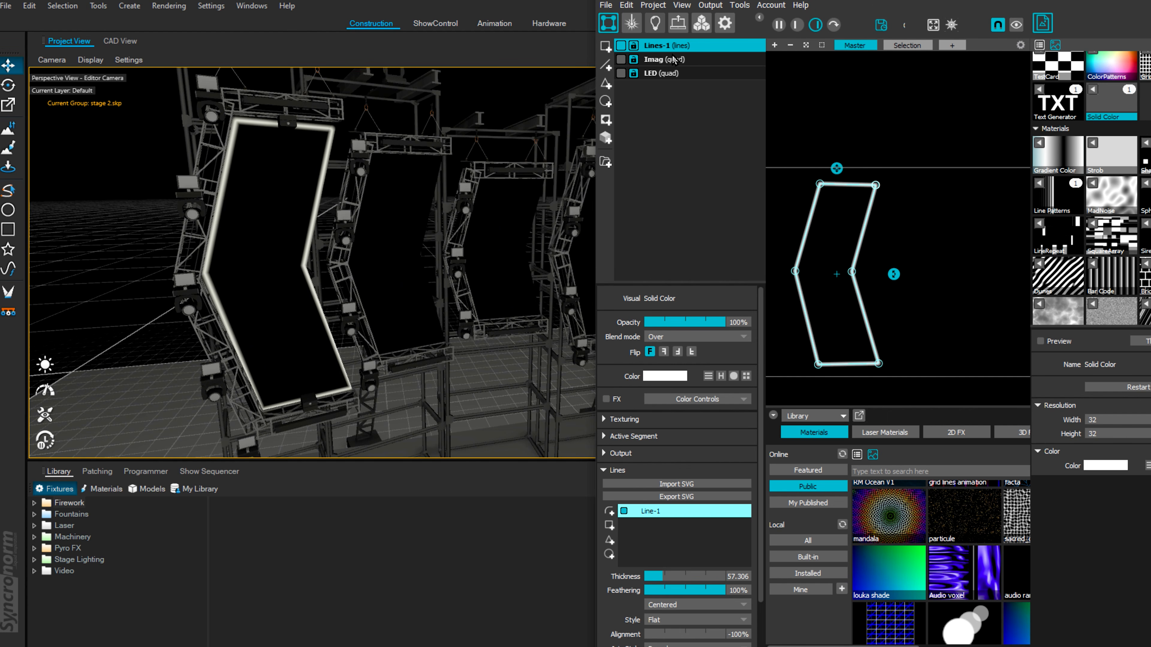
- Duplicate the traced outline, place the copy on the second LED screen and scale it down to fit
scroll(814, 264, "down", 2)
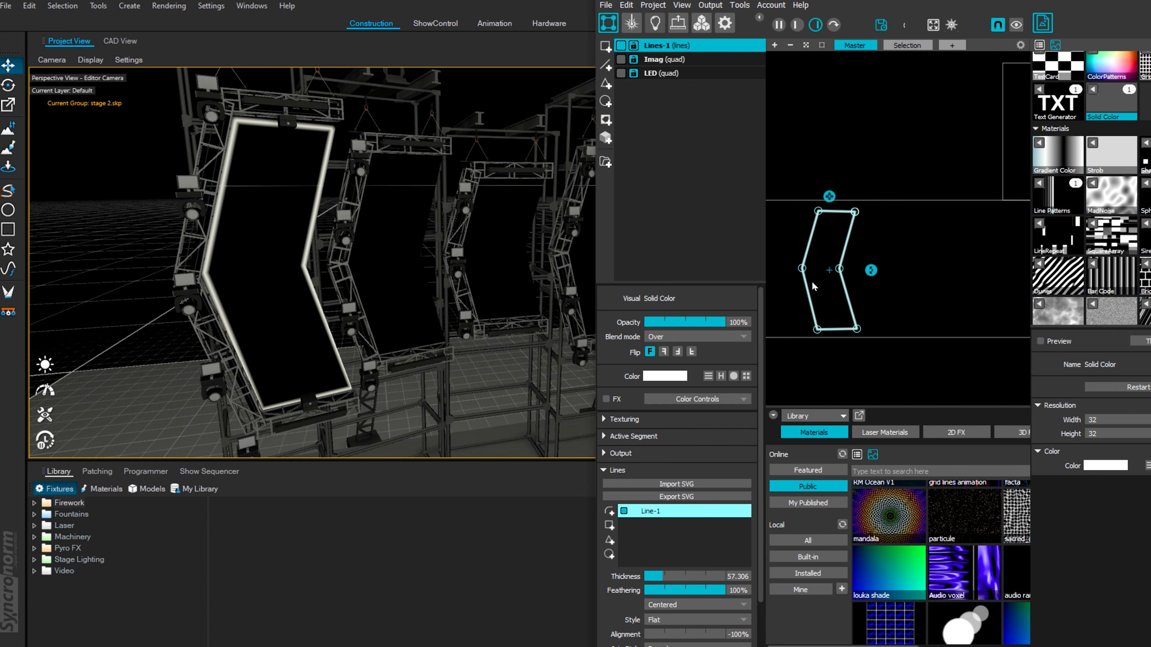
left_click(812, 282)
key("ctrl+d")
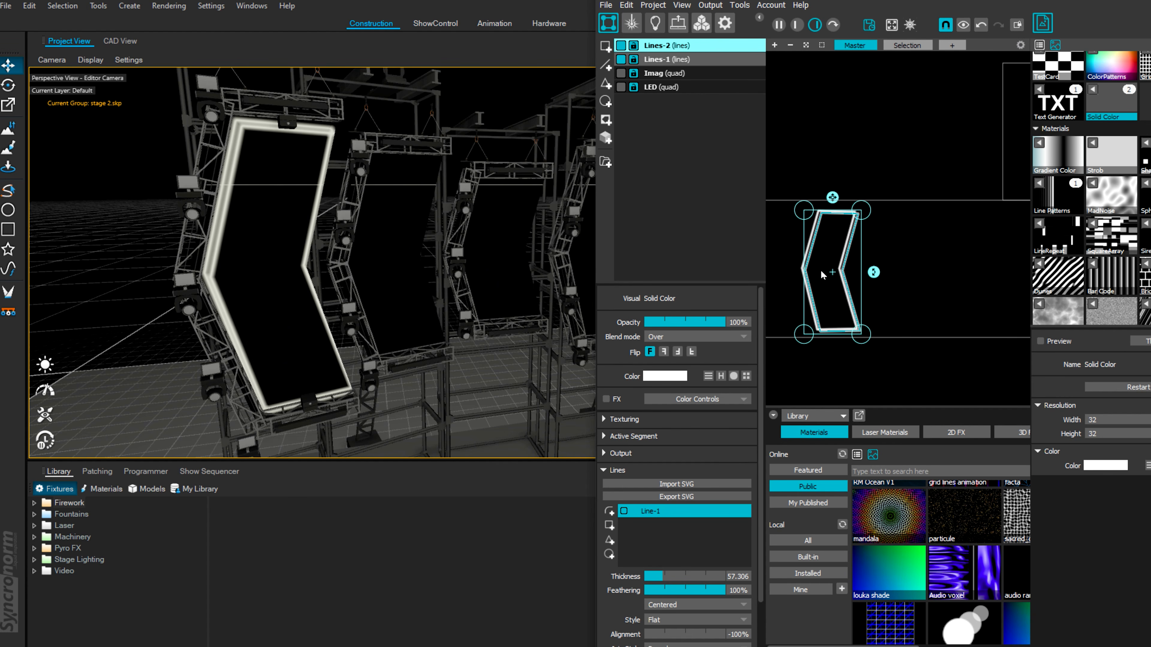
left_click_drag(821, 271, 867, 269)
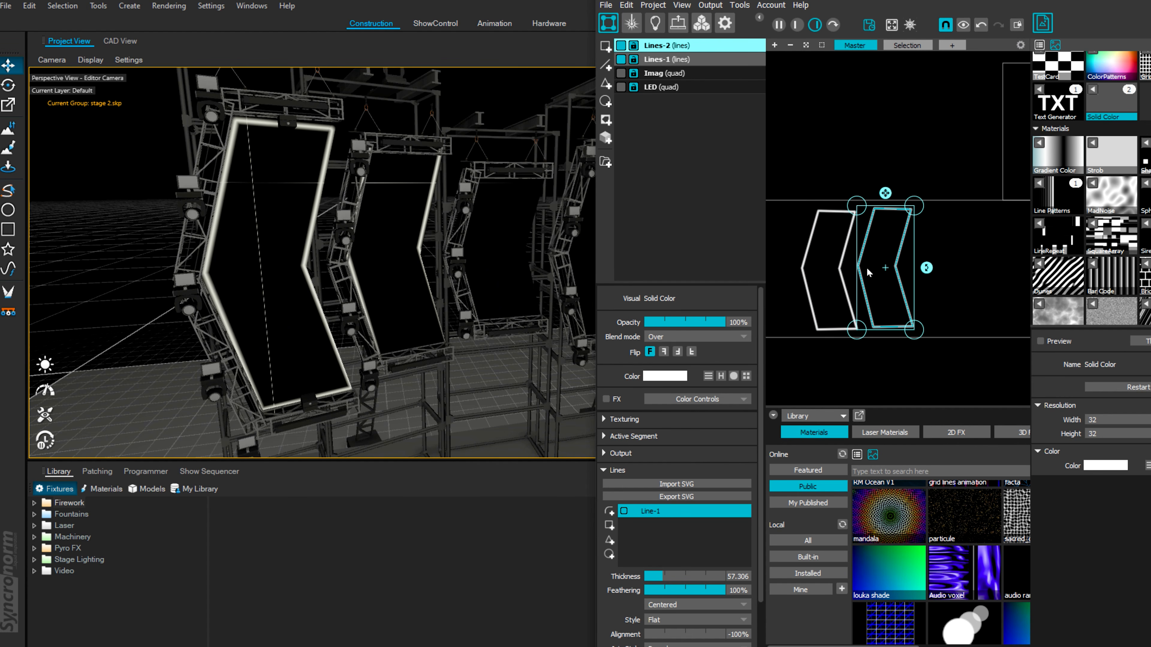
left_click_drag(887, 194, 887, 203)
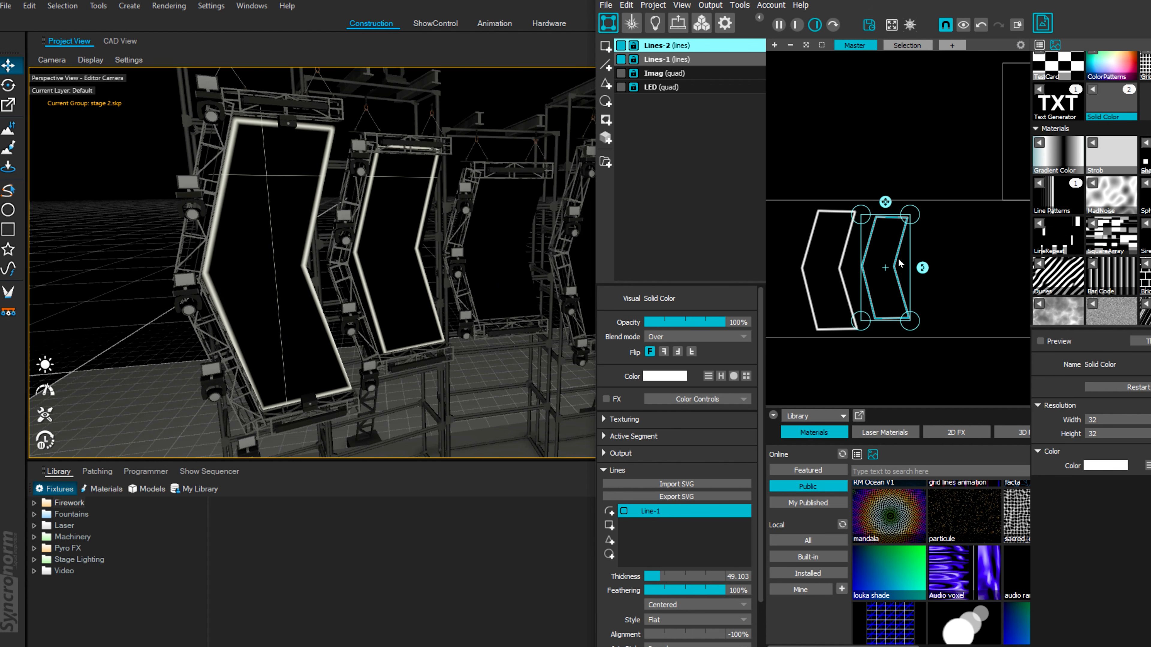
- Duplicate the outline for the third to sixth LED screens, placing and fitting each copy on its screen
scroll(898, 268, "up", 2)
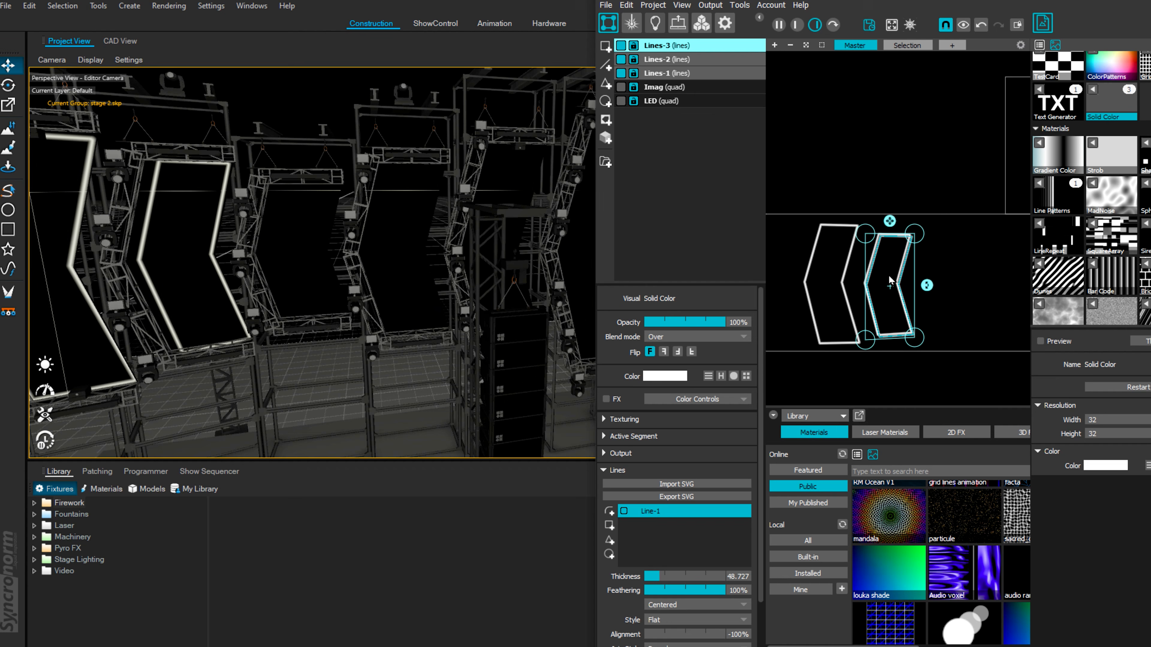
left_click_drag(883, 323, 965, 323)
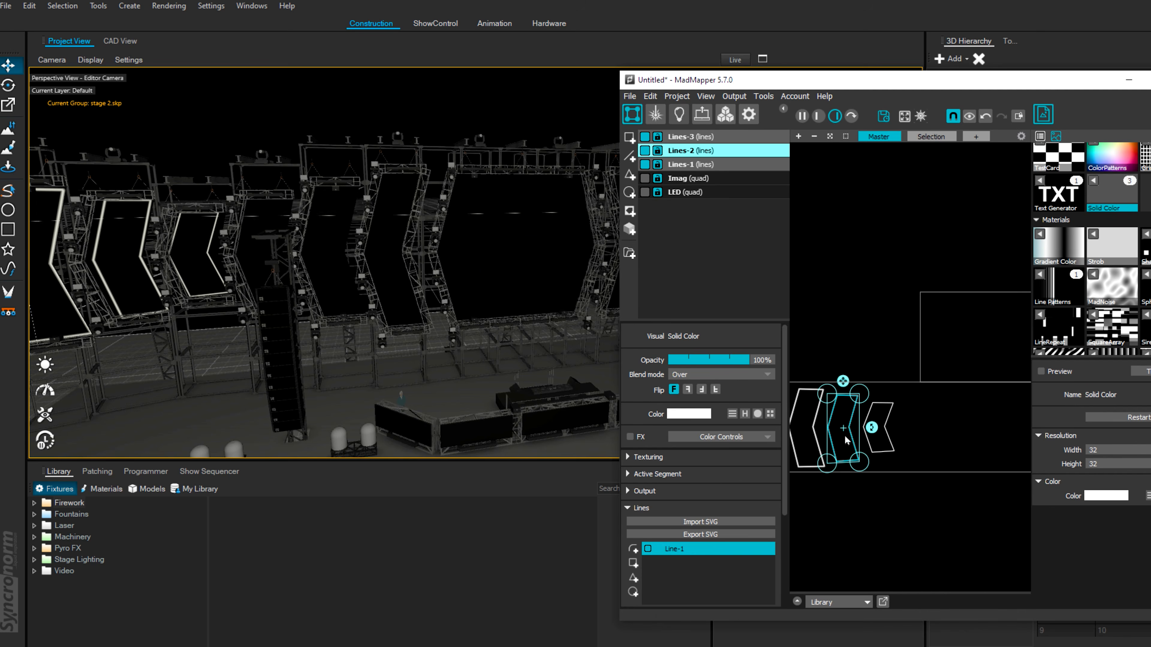
left_click_drag(888, 437, 976, 465)
key("ctrl+d")
left_click(968, 427)
scroll(885, 439, "down", 4)
scroll(883, 436, "up", 5)
key("ctrl+d")
left_click_drag(883, 408, 921, 374)
left_click(916, 374)
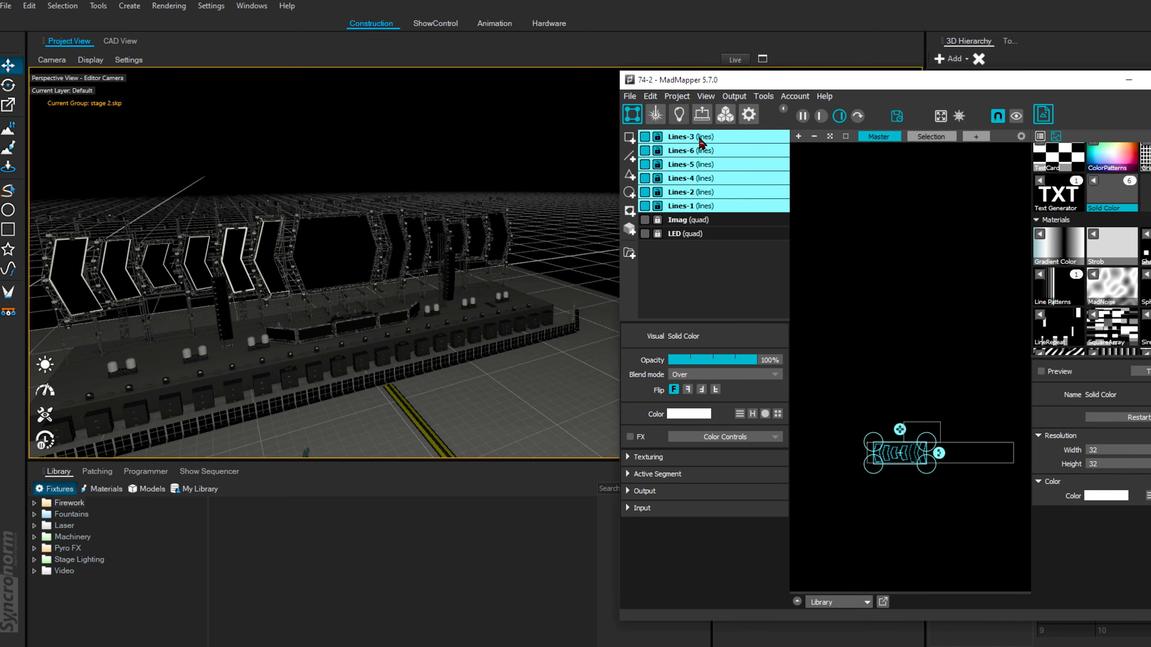
- Move the right-hand points of the Lines-13 hexagon outward to match the central LED screen's right edge
scroll(809, 416, "up", 3)
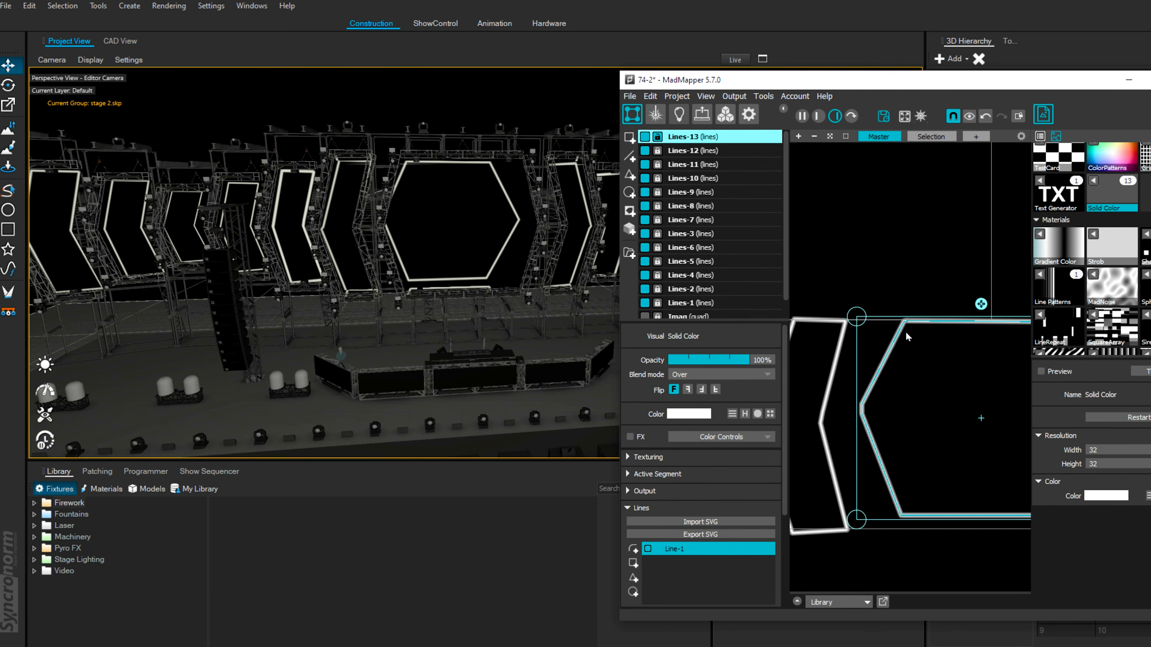
left_click(936, 433)
left_click(937, 431)
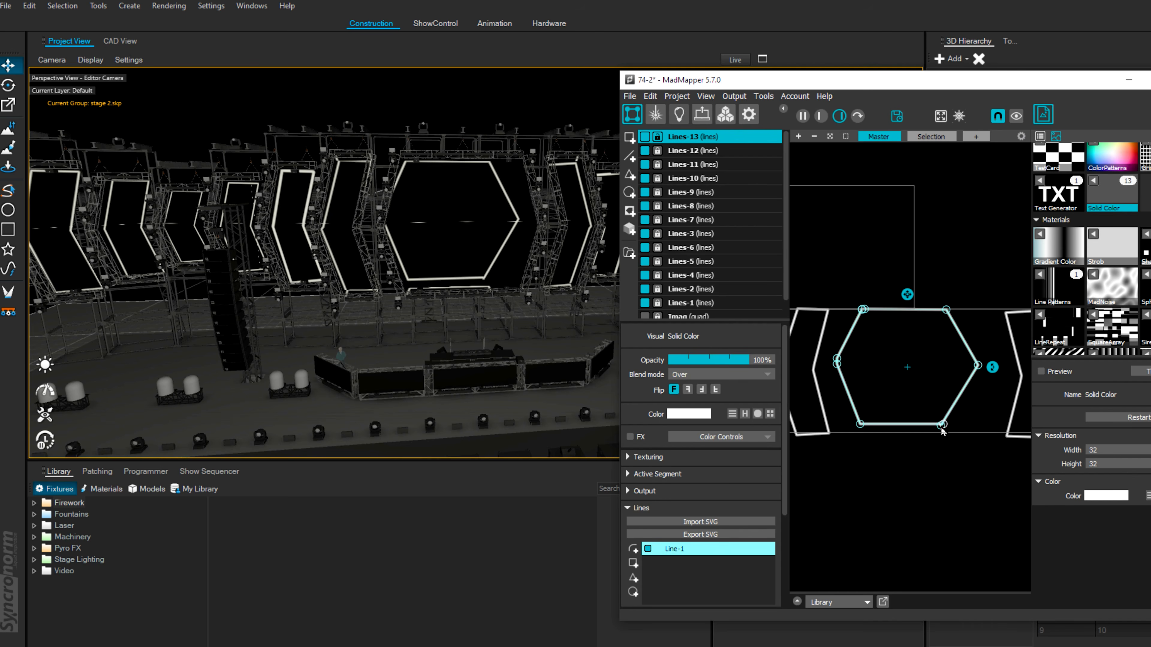
left_click_drag(947, 429, 949, 434)
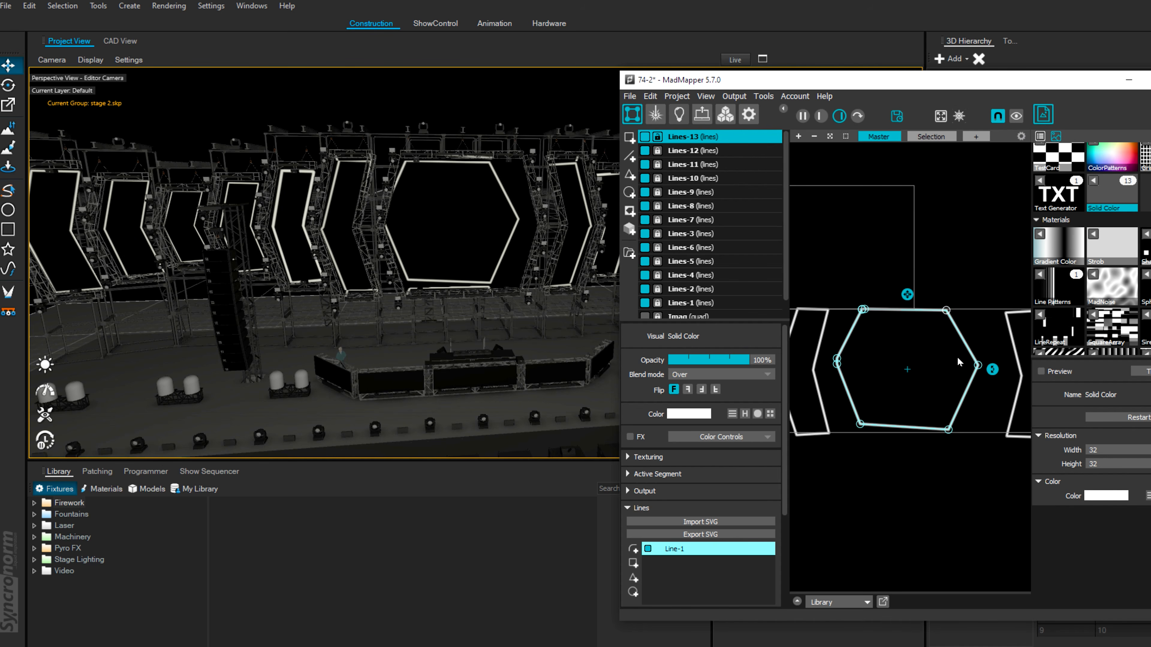
left_click_drag(978, 365, 995, 371)
left_click_drag(948, 429, 979, 433)
left_click_drag(945, 310, 979, 313)
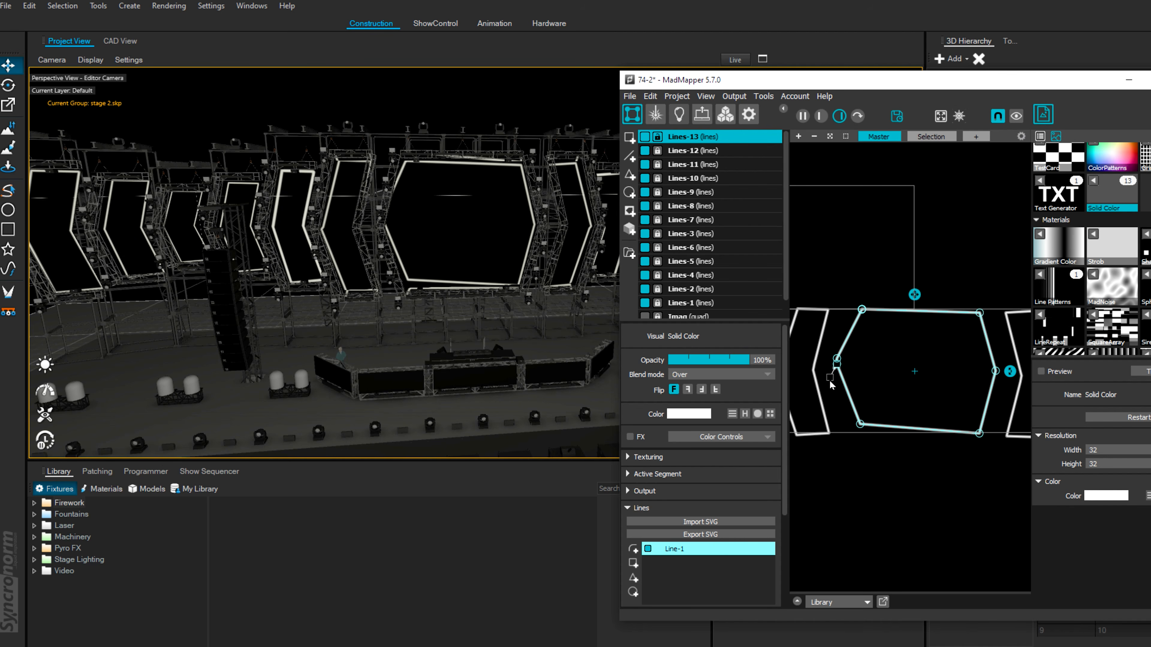
- Remove the duplicate point at the hexagon's left bend and align its lower left corner with the central LED screen
mouse_move(836, 361)
left_mouse_down()
mouse_move(852, 375)
mouse_move(842, 373)
left_mouse_up()
right_click(841, 372)
left_click(851, 393)
left_click_drag(860, 424, 863, 428)
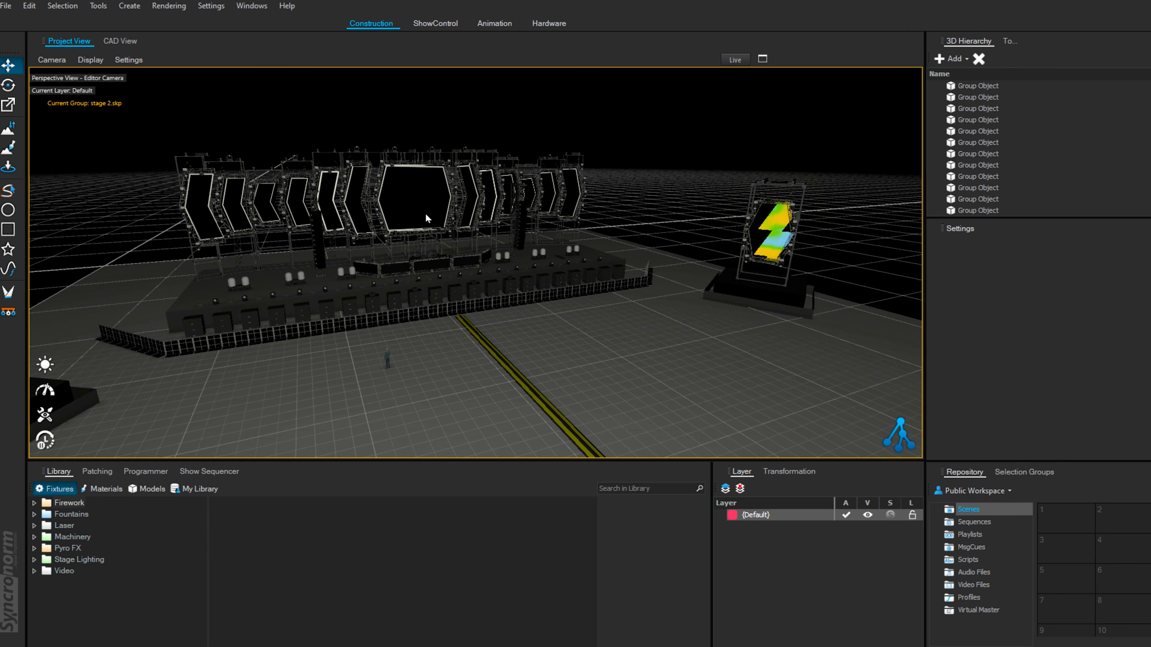
- Return from the Depence stage view to MadMapper and unlock the surfaces Lines-1 to Lines-12
scroll(426, 214, "up", 4)
middle_click_drag(511, 280, 428, 181)
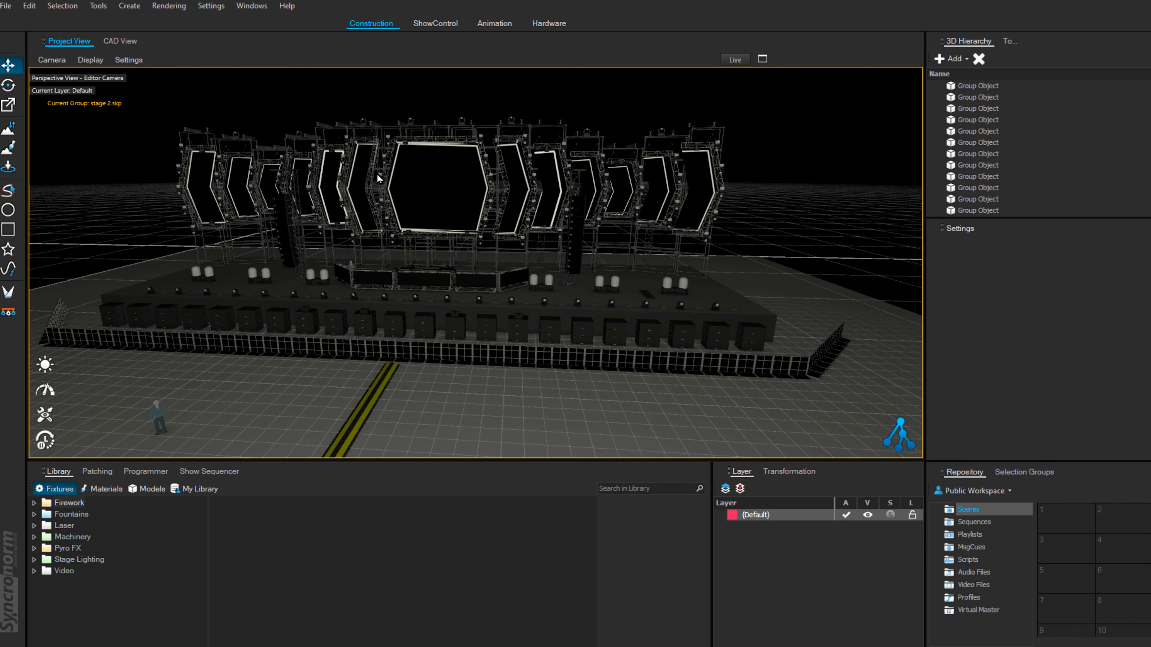
key("alt+Tab")
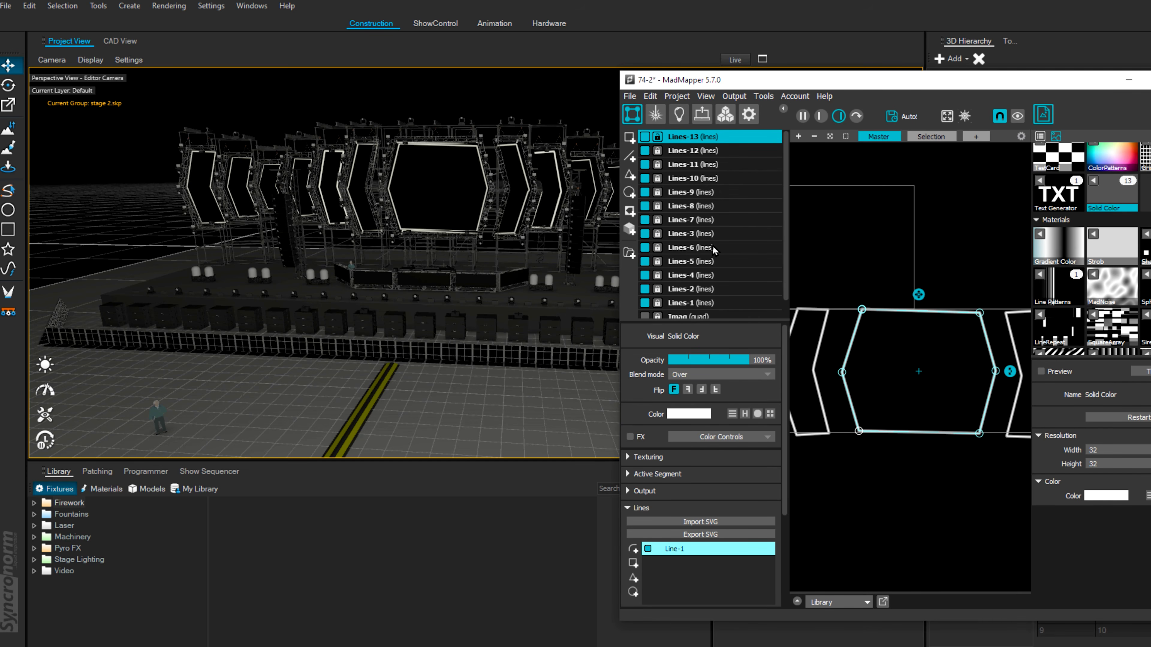
left_click(675, 304)
left_click(669, 152, "shift")
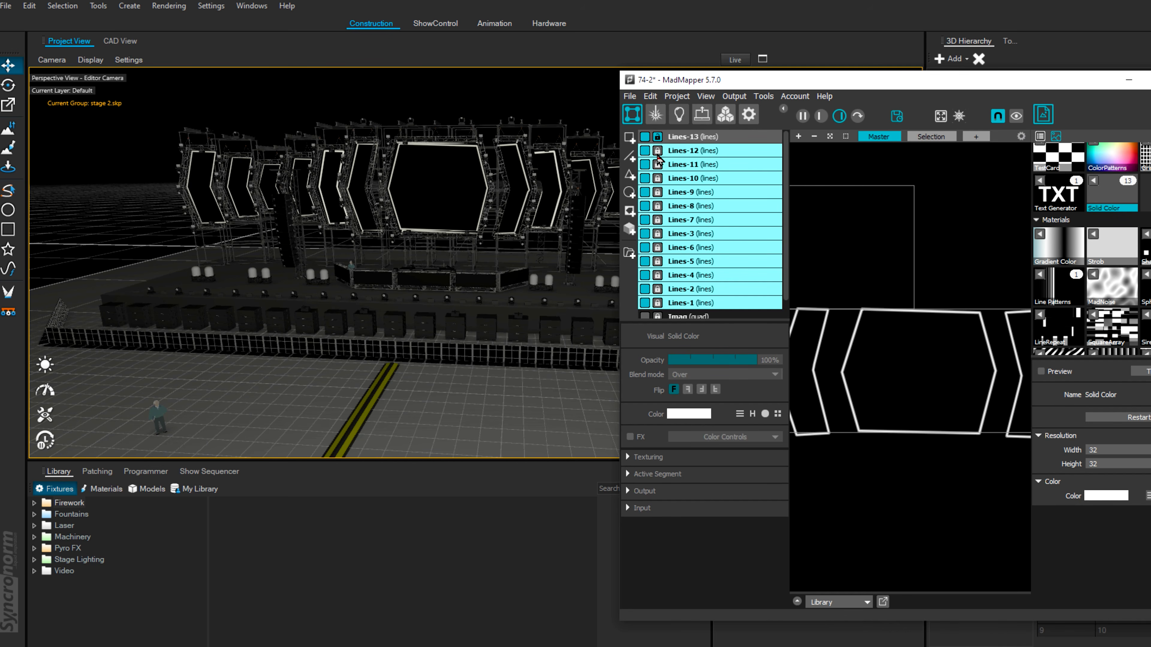
left_click(657, 153)
- Group all thirteen lines surfaces as All lines and assign the Line Patterns material to the group
left_click(680, 138)
left_click(686, 303, "shift")
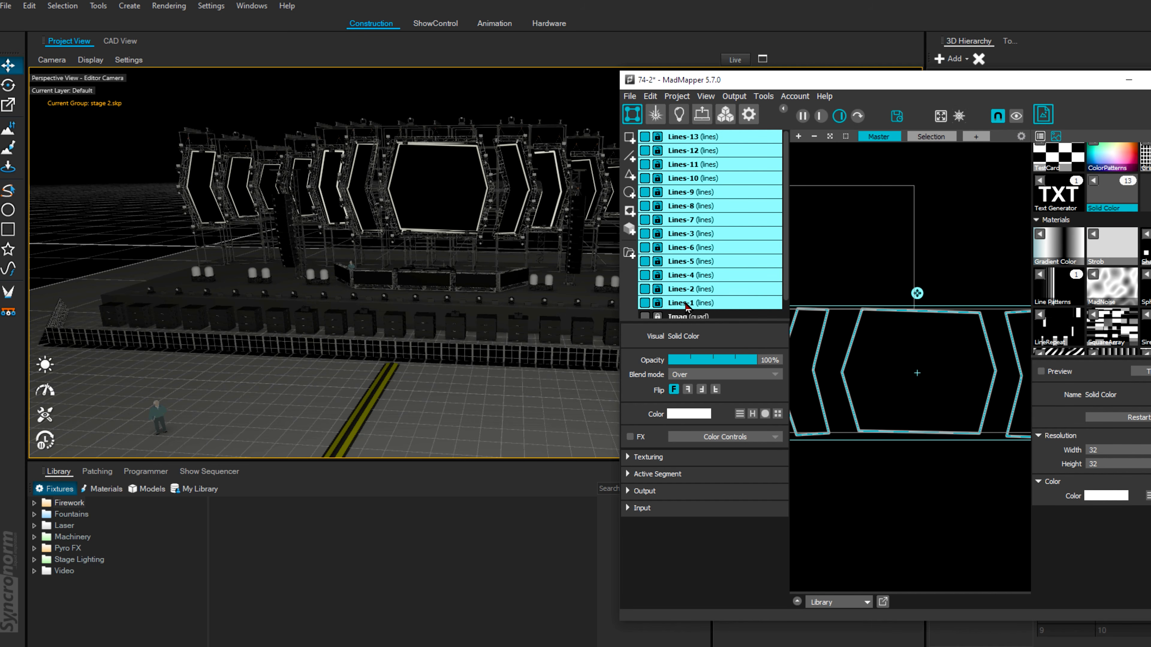
key("ctrl+g")
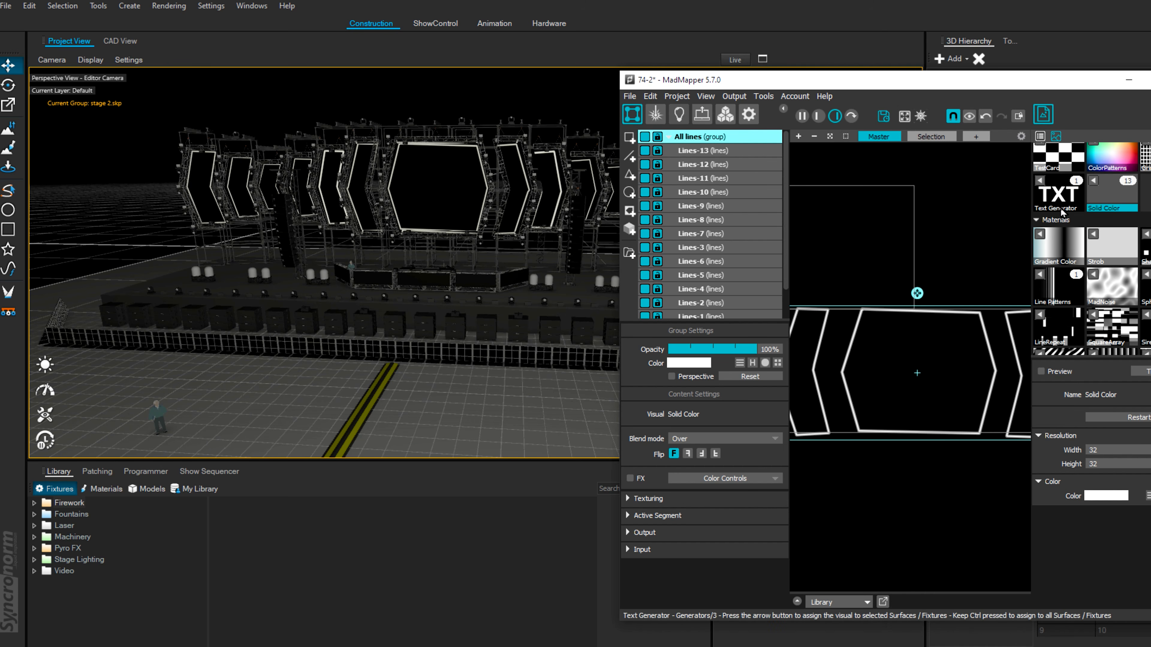
left_click(1041, 275)
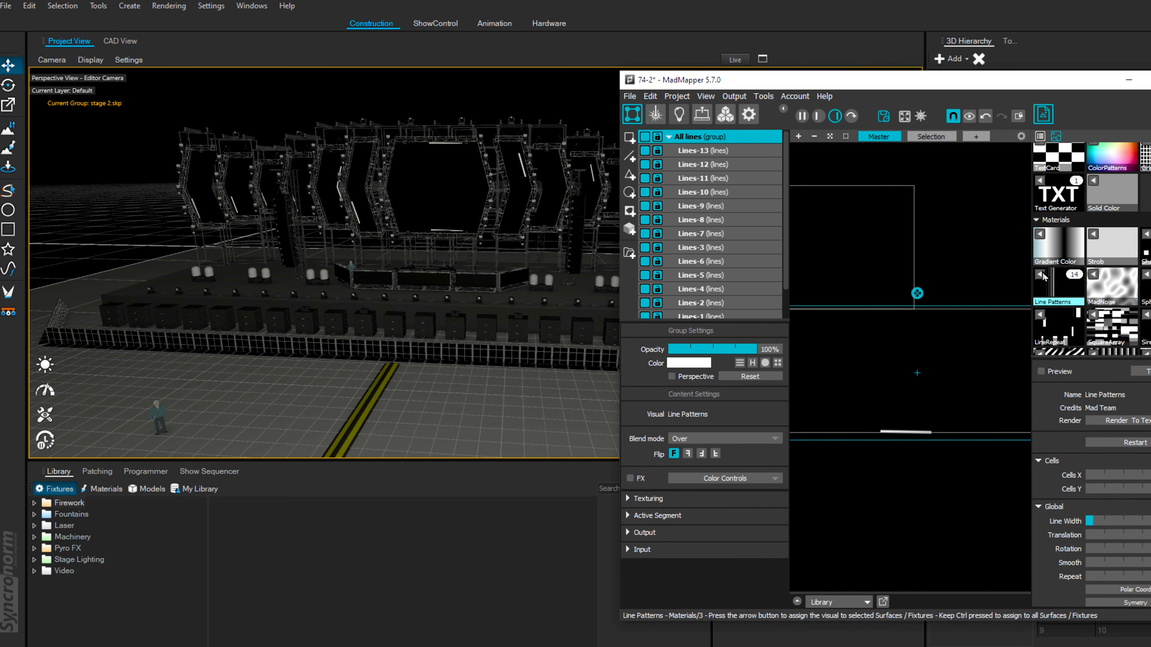
- In Depence, lower the ambient light to its minimum and turn on the Live view of the whole stage
scroll(405, 244, "down", 4)
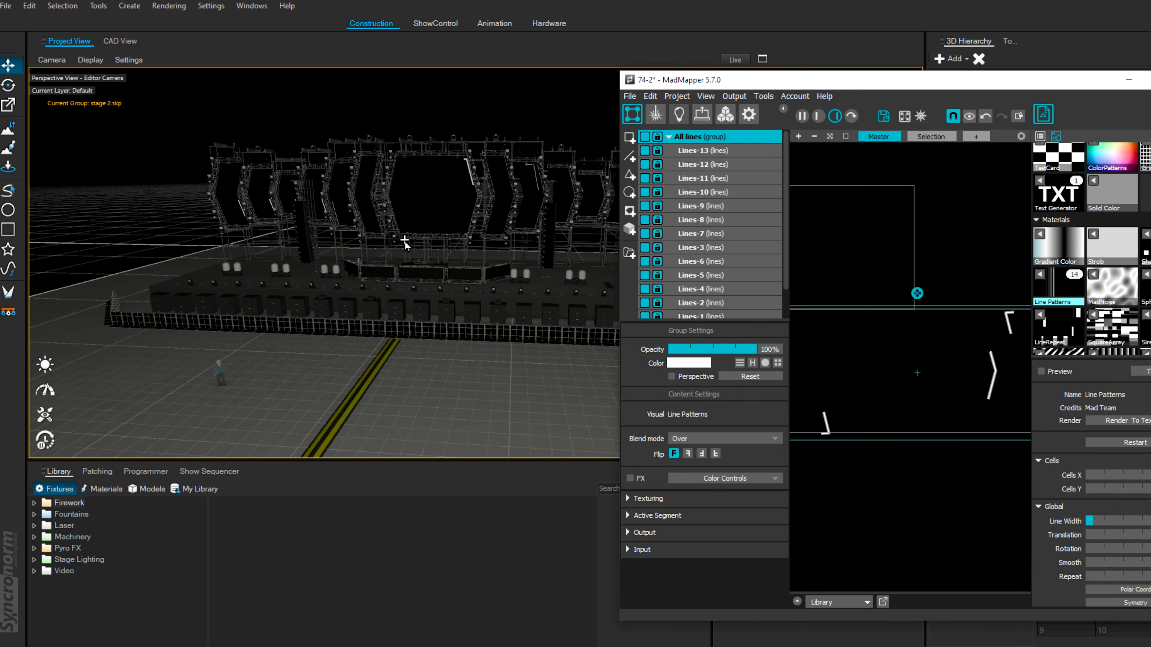
scroll(406, 245, "down", 5)
left_click(45, 365)
left_click_drag(119, 369, 70, 370)
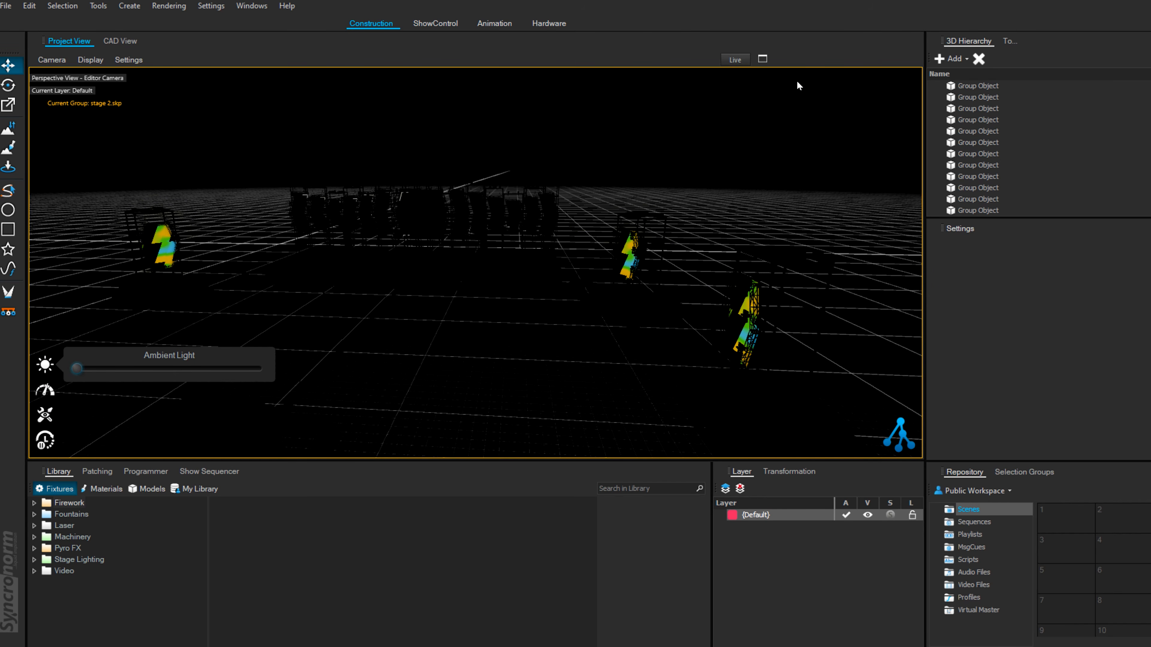
left_click(728, 64)
right_click_drag(447, 284, 516, 282)
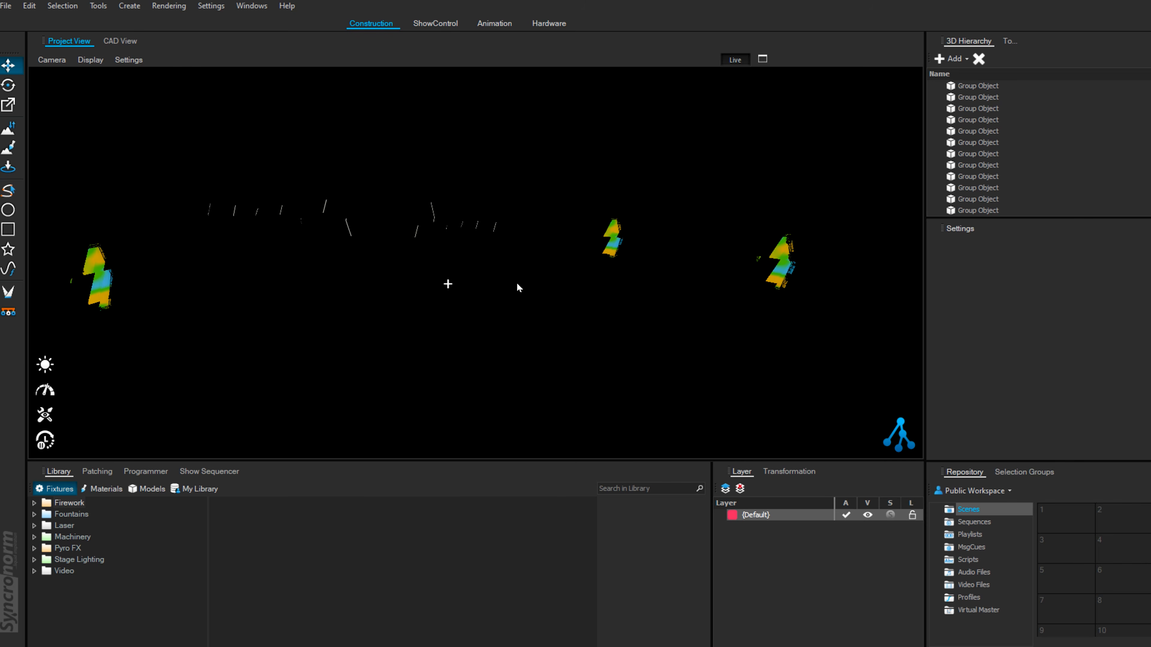
- Return to MadMapper and assign the Caustics material to the All lines group
key("alt+Tab")
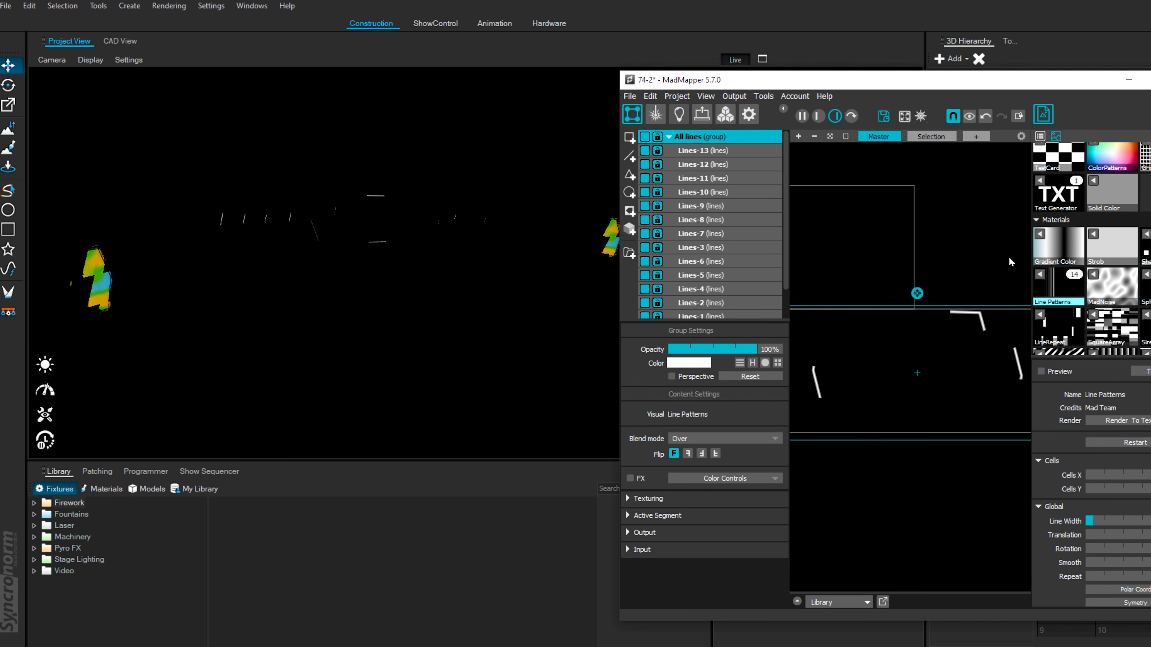
scroll(1049, 285, "down", 3)
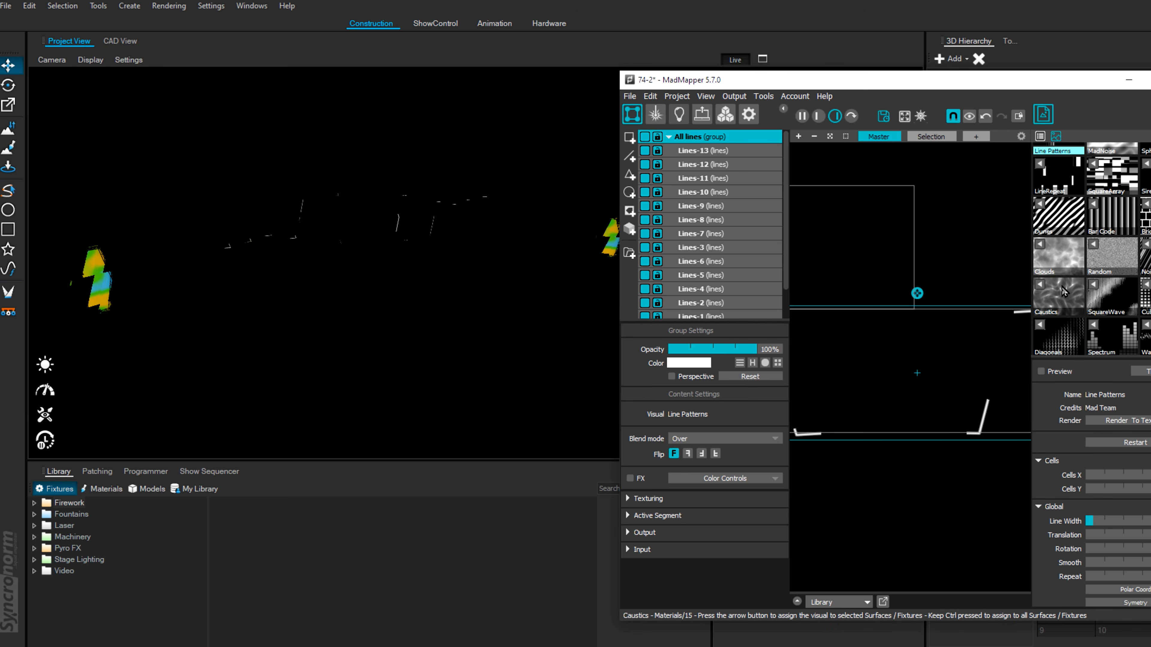
left_click(1041, 285)
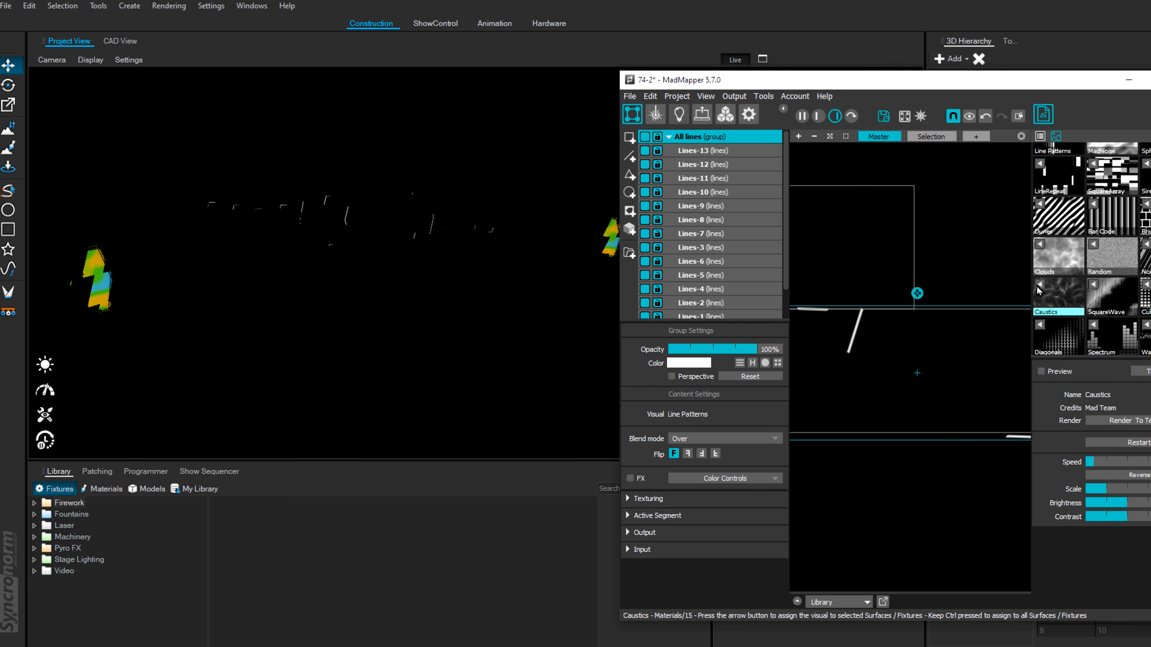
left_click(1040, 285)
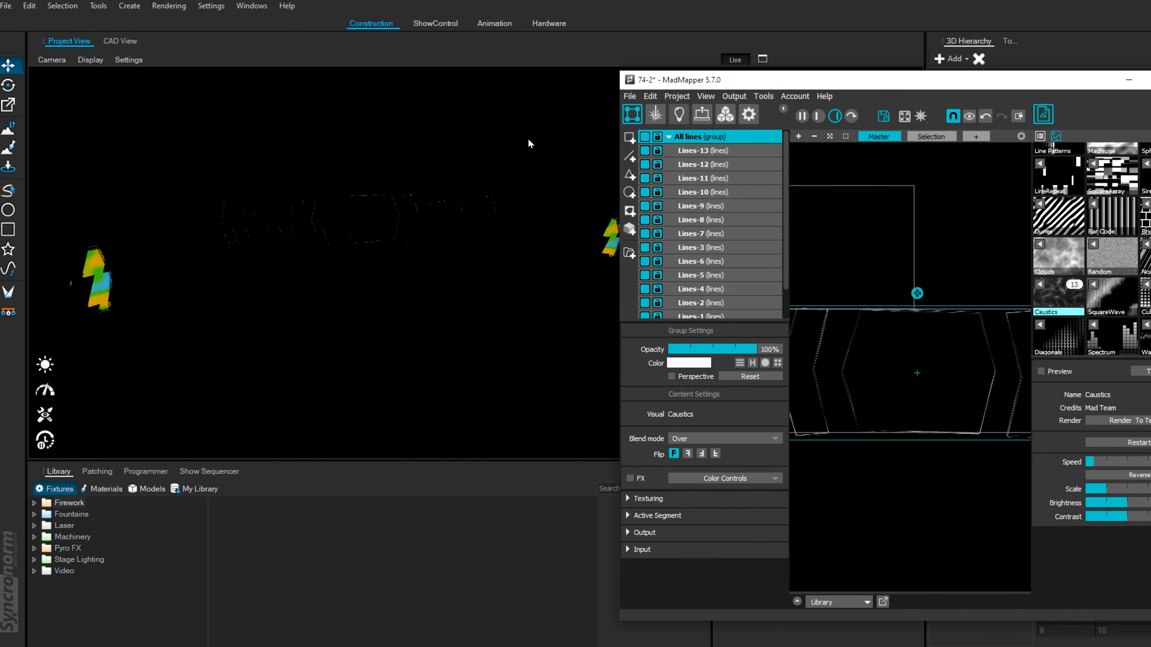
scroll(1081, 269, "down", 3)
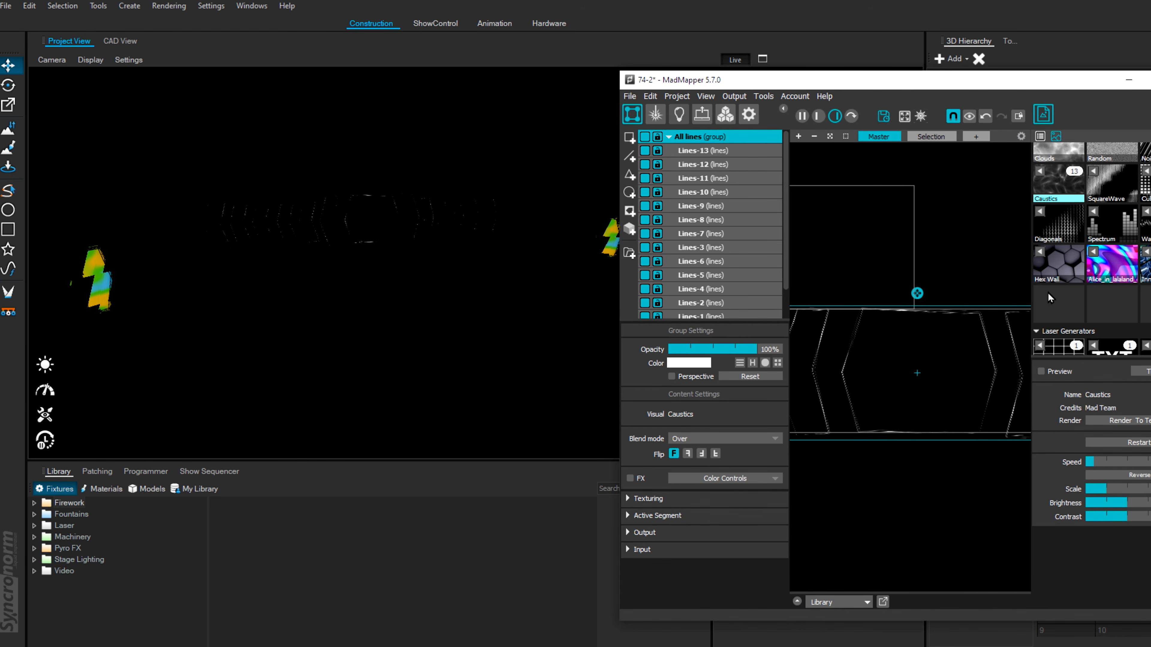
- Assign the Alice_in_lalaland_of_Stripes material to the All lines group in MadMapper
left_click(1094, 252)
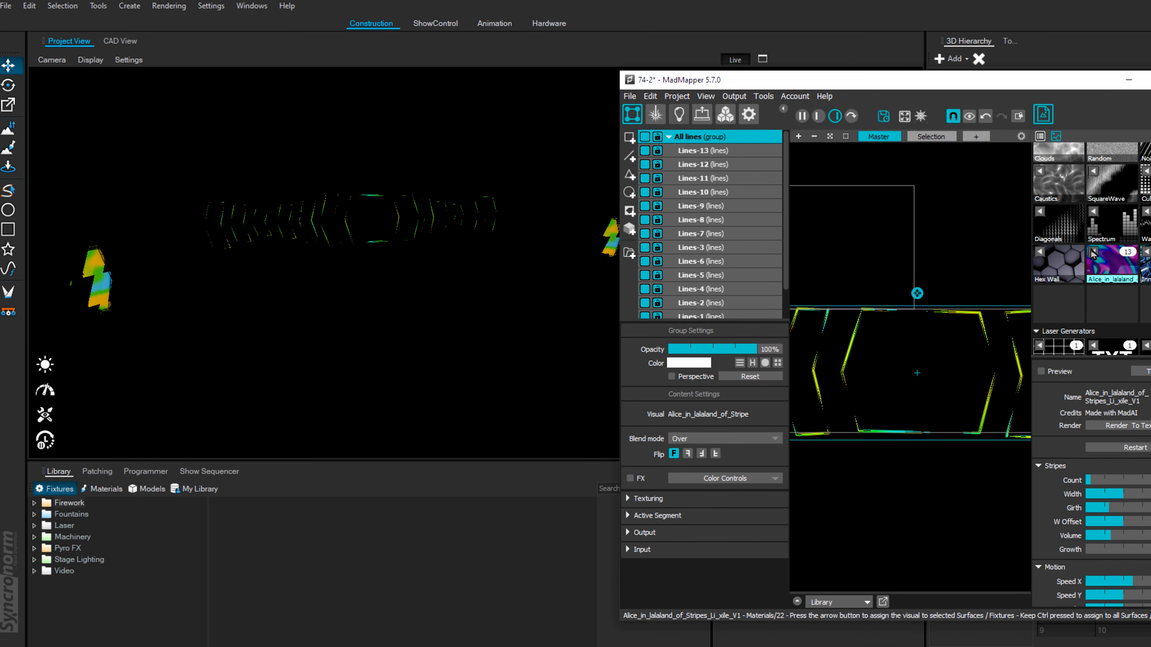
- Switch to Depence and set the MM NDI 2 video source to the NDI source SZ-3 (MadMapper - MM NDI Out 2)
left_click(211, 5)
left_click(238, 65)
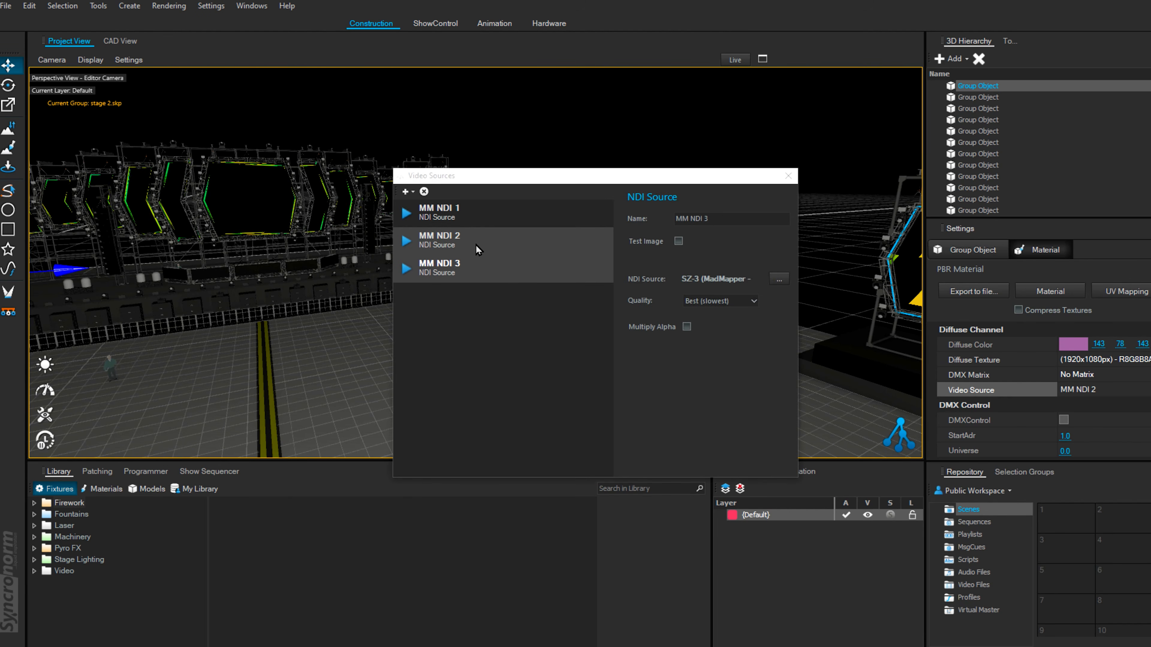
left_click(521, 239)
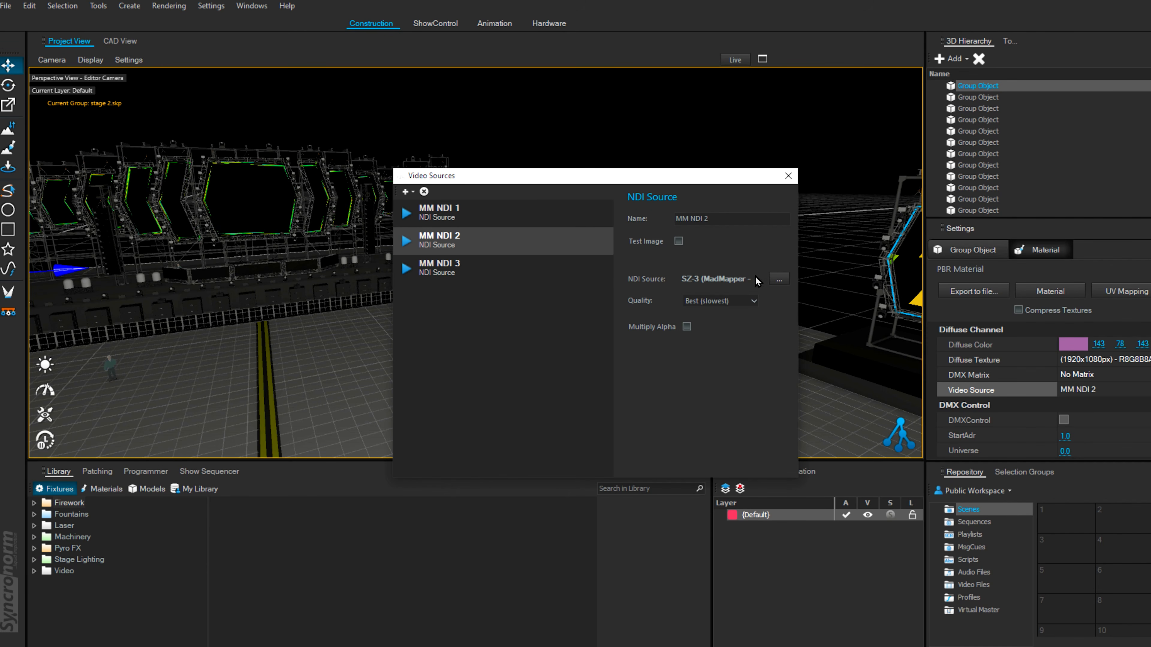
left_click(778, 279)
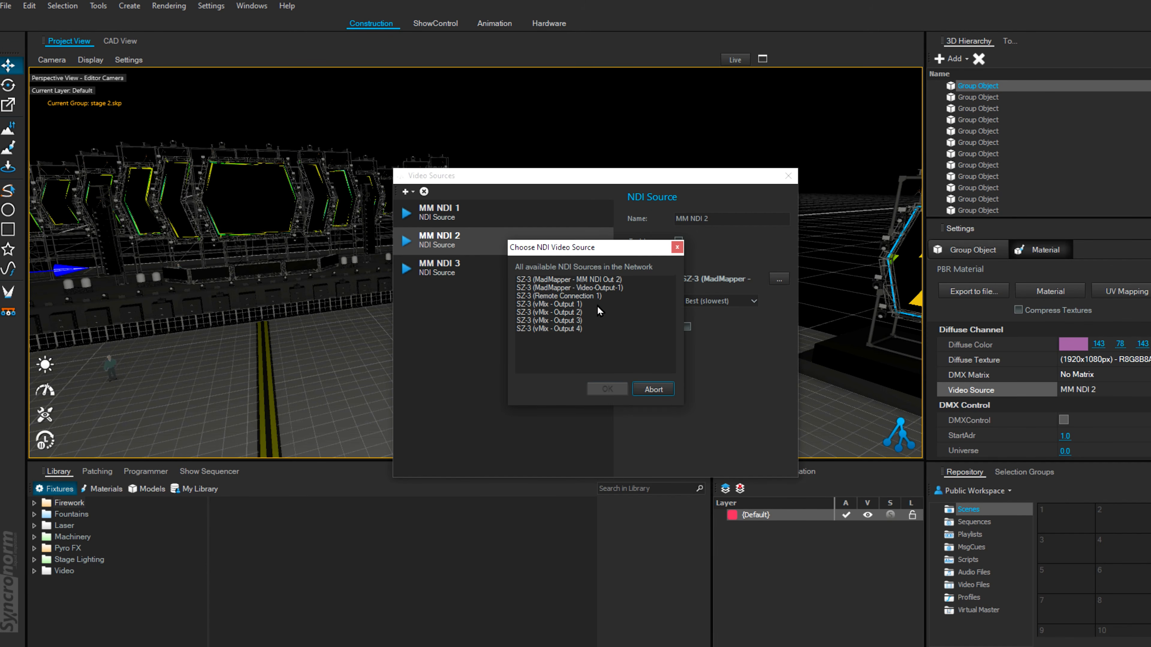
left_click(612, 280)
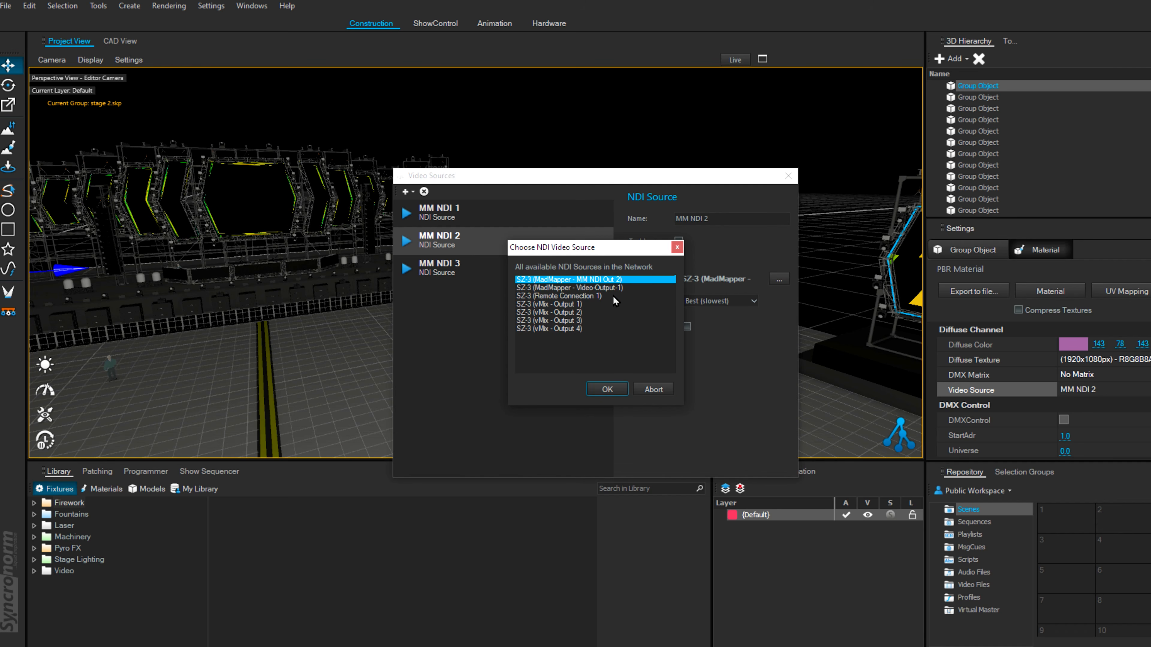
left_click(607, 389)
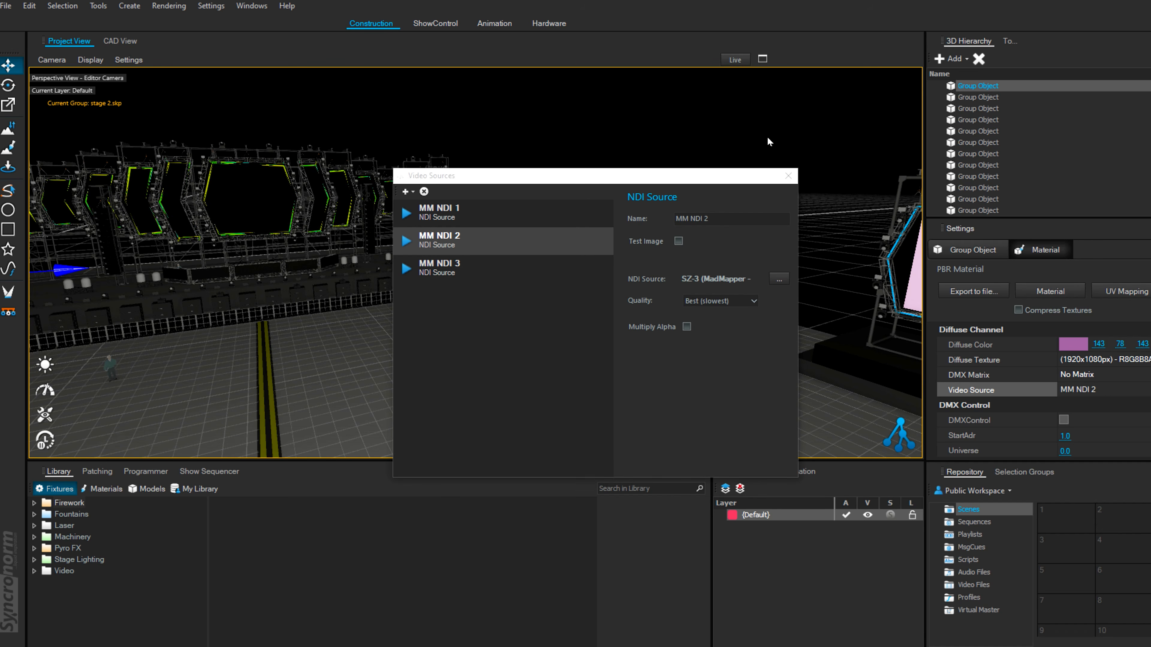
left_click(788, 177)
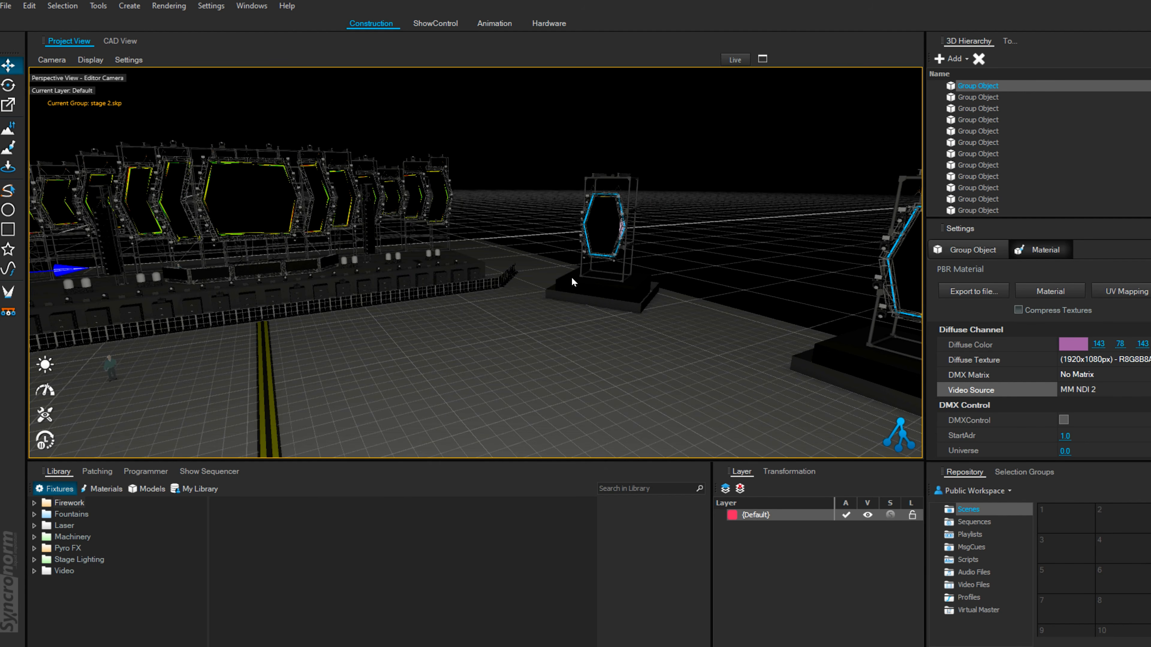
- Turn on the Live view and examine the whole stage with its main and side screens from another angle
scroll(568, 281, "down", 2)
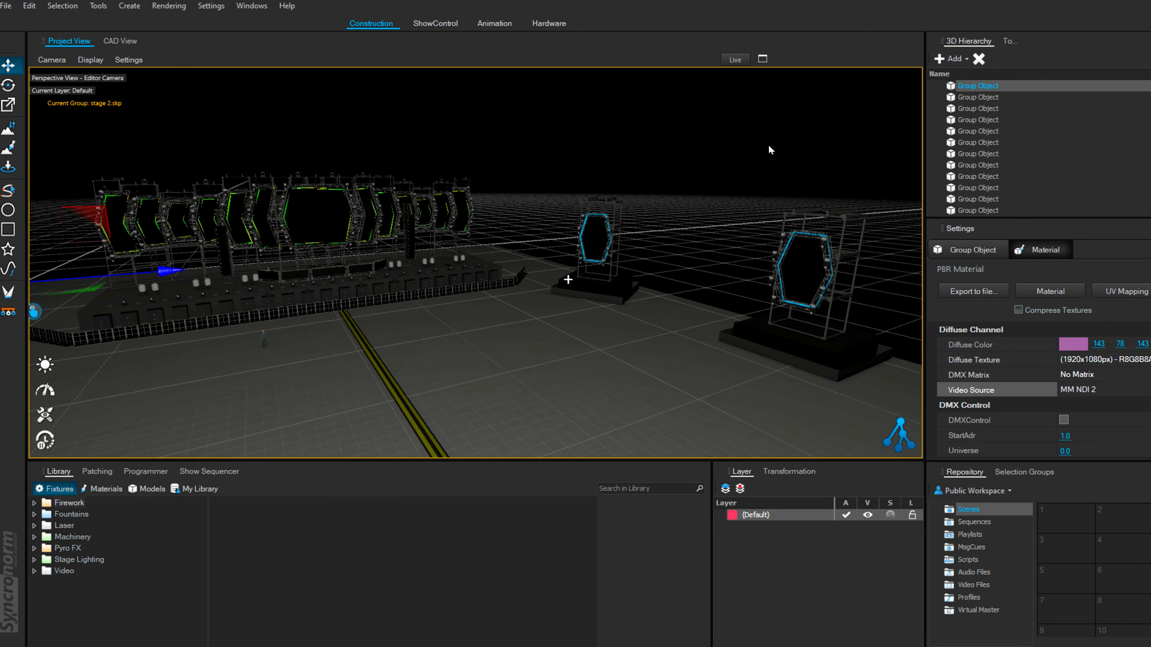
left_click(741, 61)
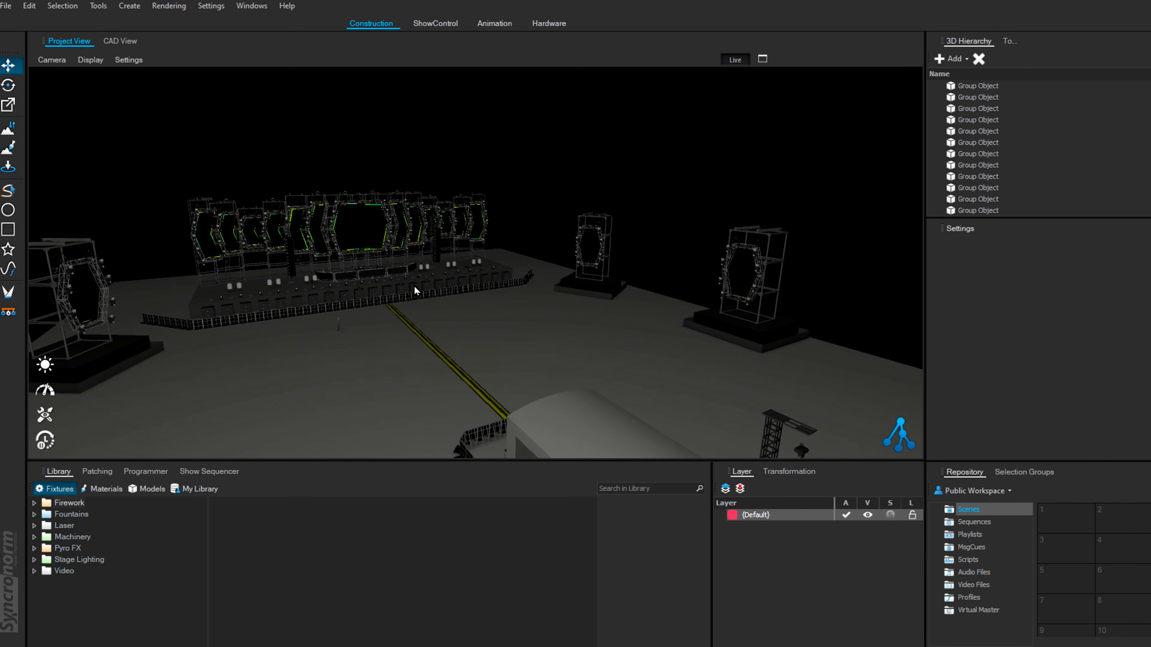
middle_click_drag(416, 284, 366, 316)
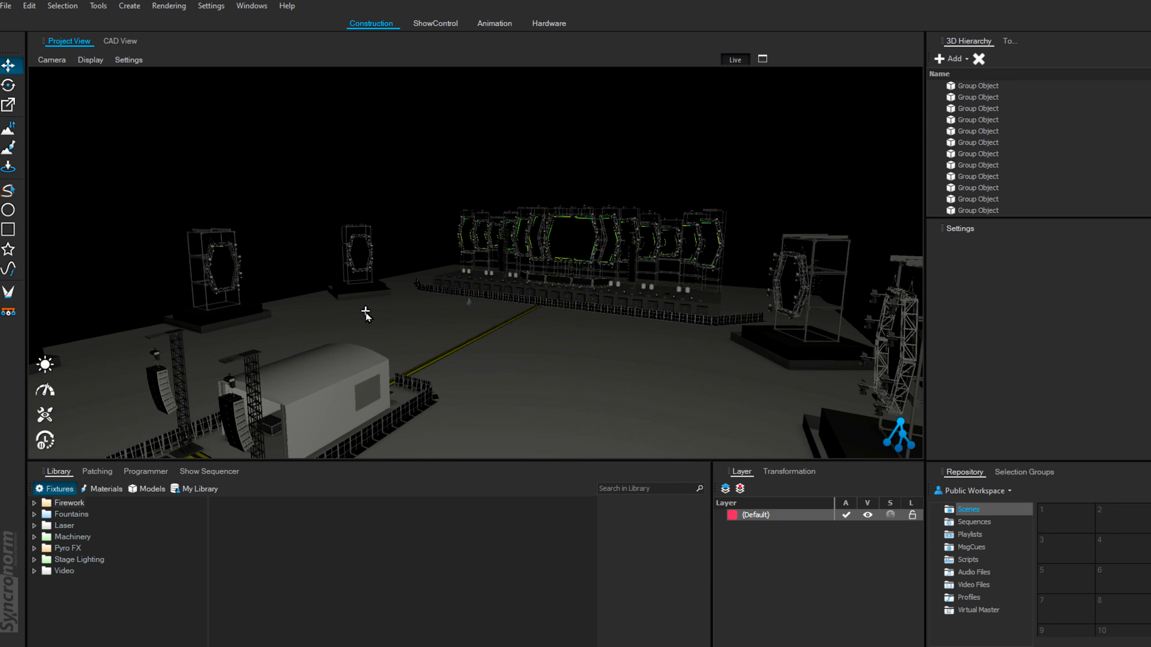